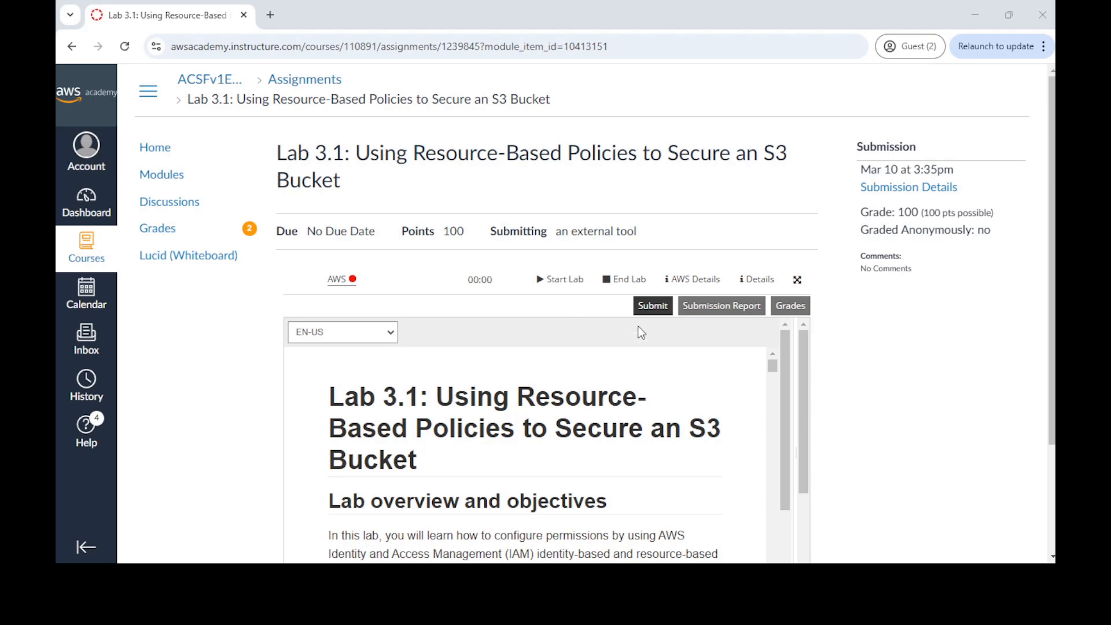
Step: Start the Lab 3.1 session and bring the embedded lab instructions into view
{"action": "left_click", "coordinate": [549, 288]}
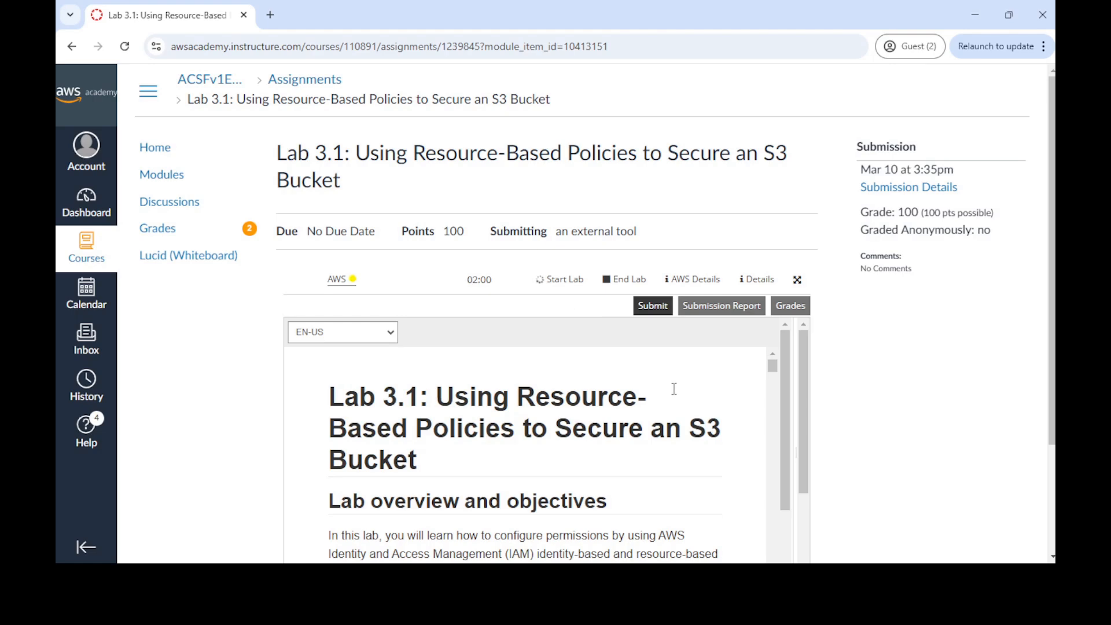
{"action": "scroll", "coordinate": [674, 389], "scroll_direction": "down", "scroll_amount": 2}
{"action": "scroll", "coordinate": [672, 385], "scroll_direction": "up", "scroll_amount": 2}
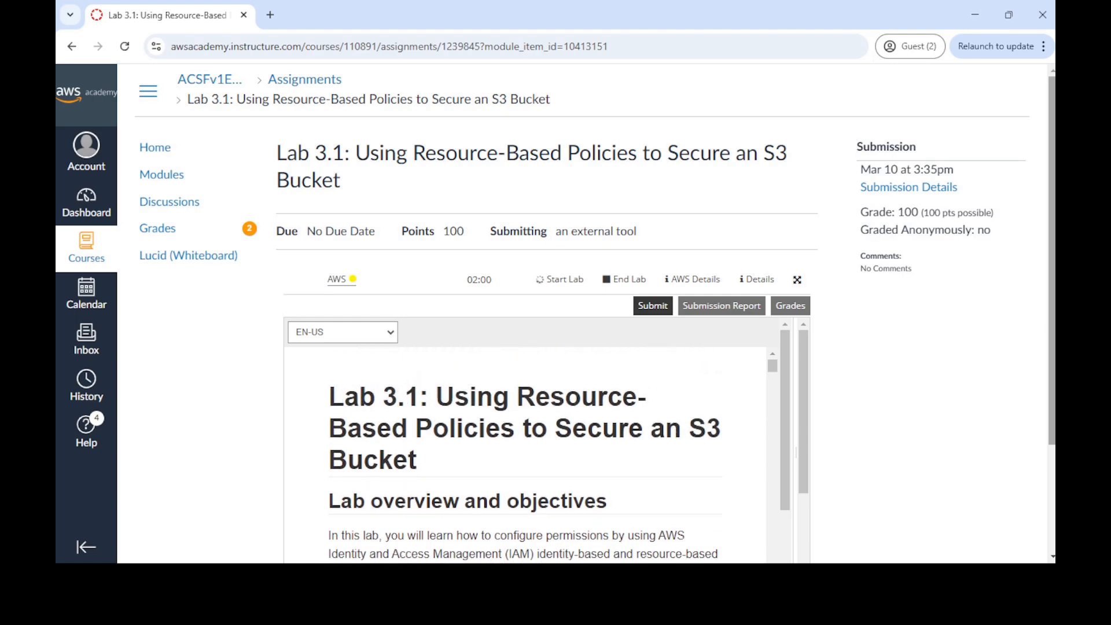
{"action": "scroll", "coordinate": [878, 392], "scroll_direction": "down", "scroll_amount": 3}
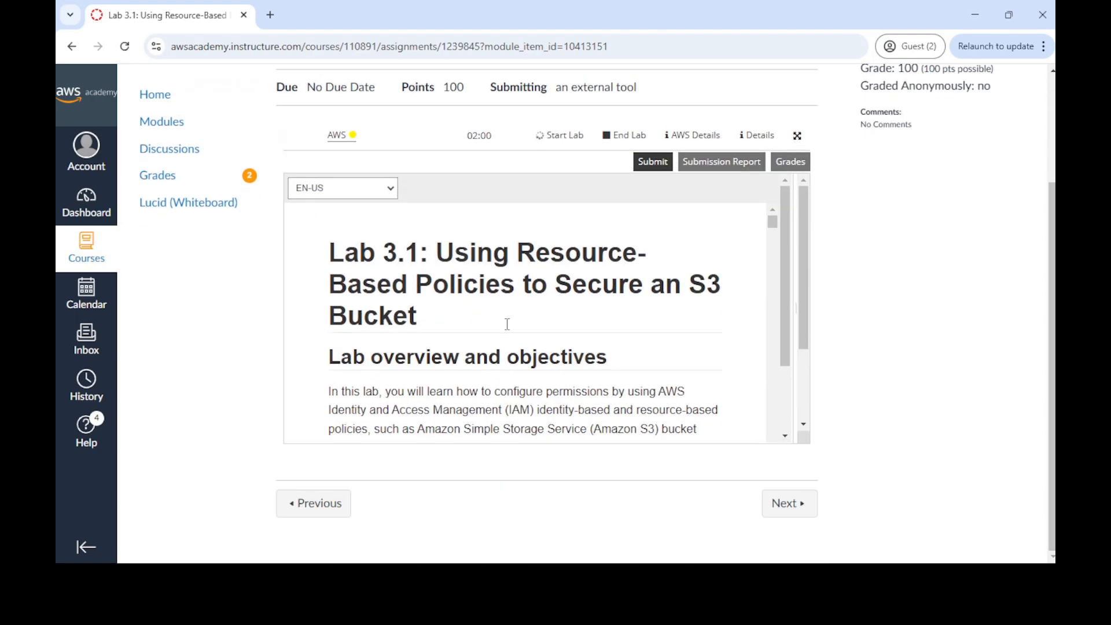
Step: Read the lab's objectives, duration and AWS service restrictions in the instructions
{"action": "scroll", "coordinate": [509, 321], "scroll_direction": "down", "scroll_amount": 1}
{"action": "scroll", "coordinate": [509, 321], "scroll_direction": "up", "scroll_amount": 1}
{"action": "scroll", "coordinate": [502, 312], "scroll_direction": "down", "scroll_amount": 5}
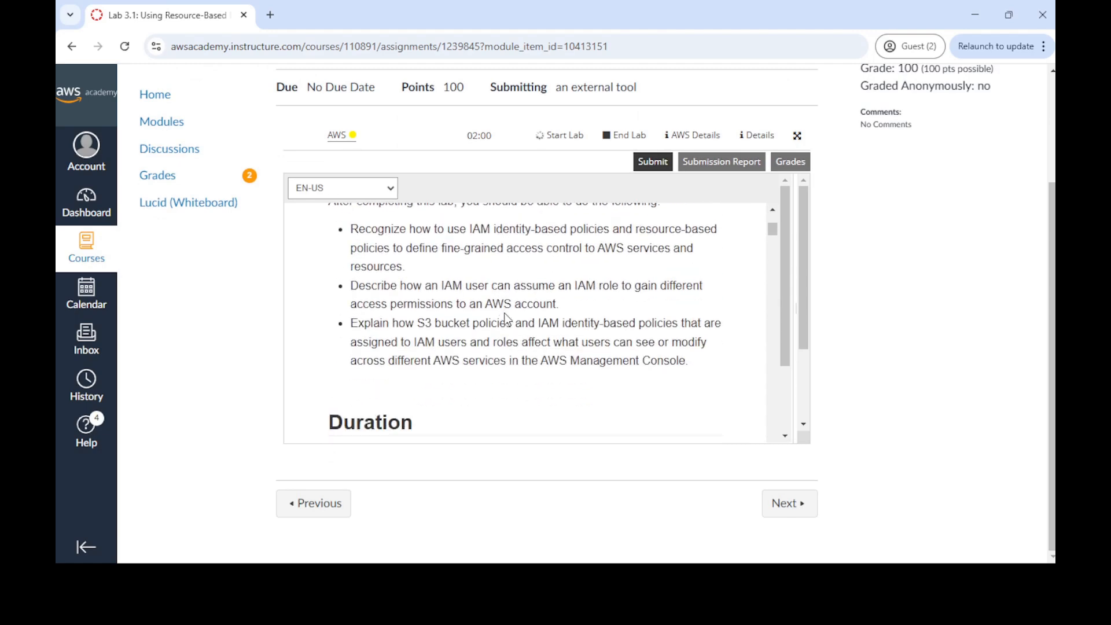
{"action": "scroll", "coordinate": [505, 313], "scroll_direction": "down", "scroll_amount": 2}
{"action": "scroll", "coordinate": [505, 315], "scroll_direction": "up", "scroll_amount": 2}
{"action": "scroll", "coordinate": [514, 299], "scroll_direction": "down", "scroll_amount": 5}
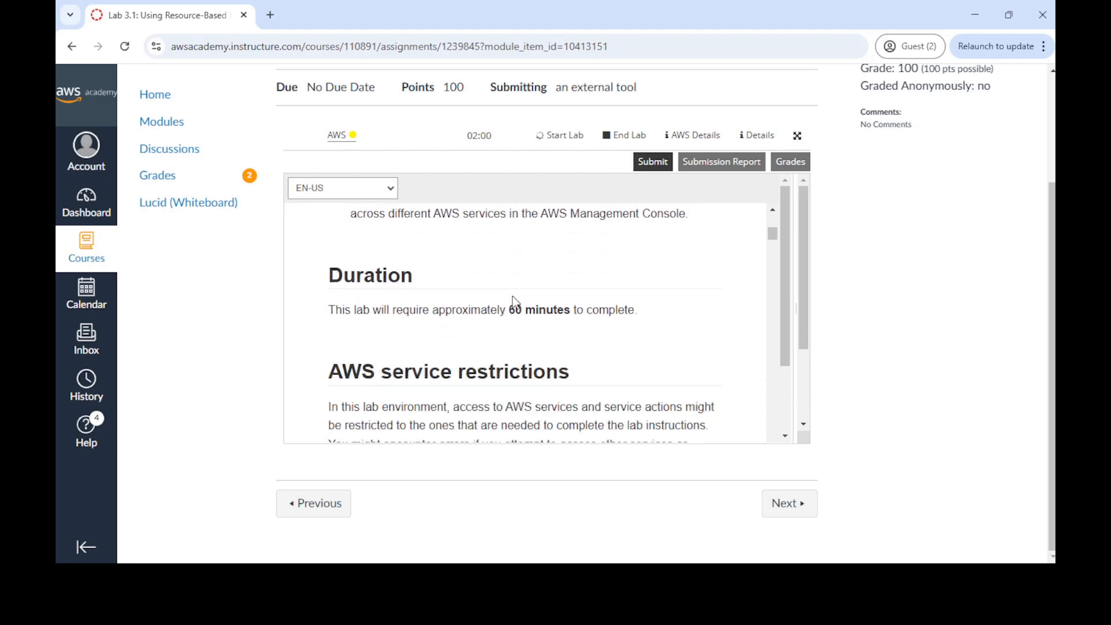
{"action": "scroll", "coordinate": [509, 298], "scroll_direction": "down", "scroll_amount": 5}
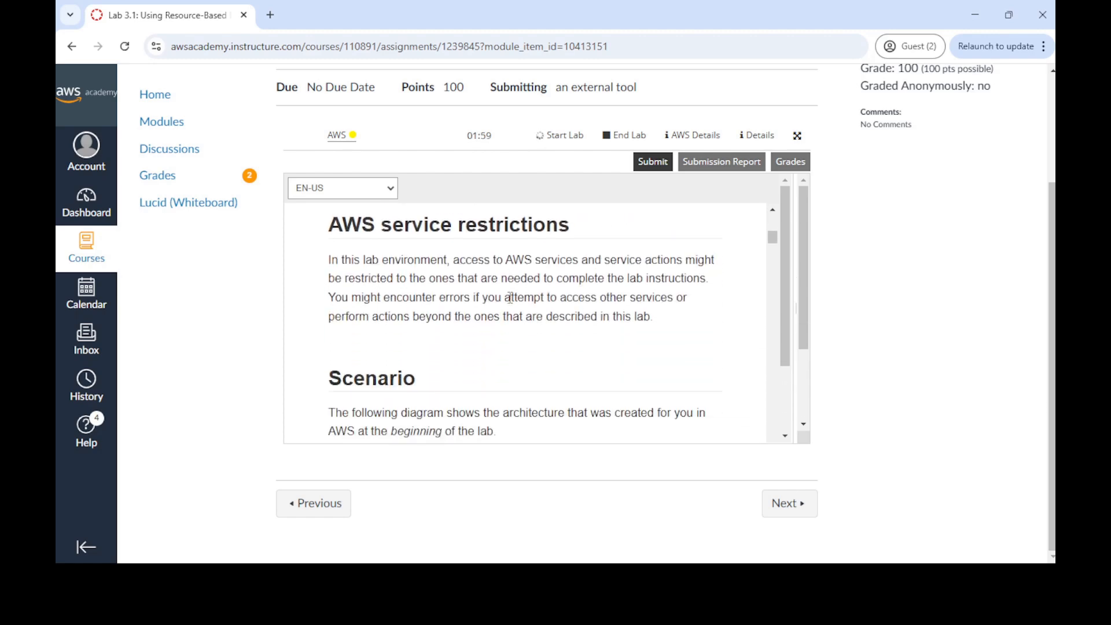
{"action": "scroll", "coordinate": [507, 299], "scroll_direction": "down", "scroll_amount": 5}
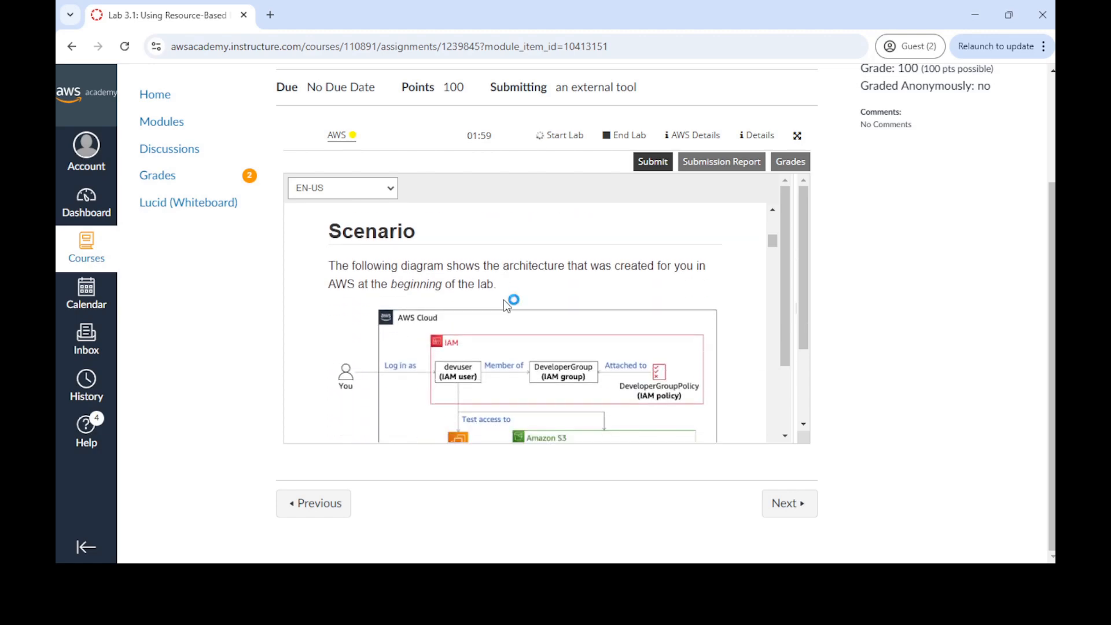
Step: Examine the Scenario section's beginning and end architecture diagrams and the first instructions of Task 1
{"action": "scroll", "coordinate": [501, 301], "scroll_direction": "down", "scroll_amount": 12}
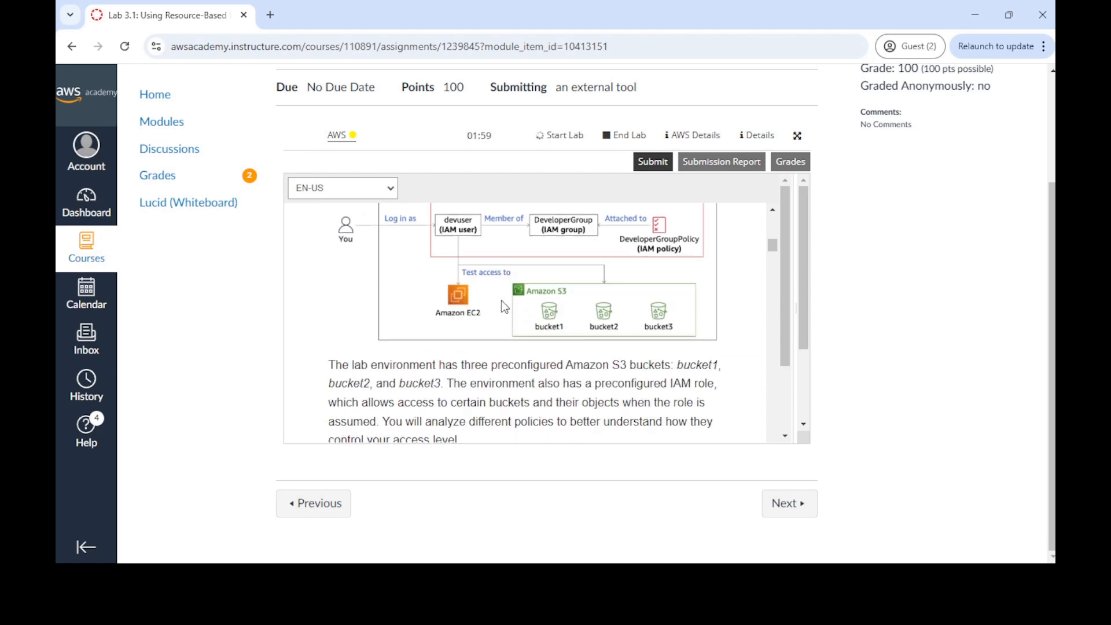
{"action": "scroll", "coordinate": [501, 307], "scroll_direction": "down", "scroll_amount": 3}
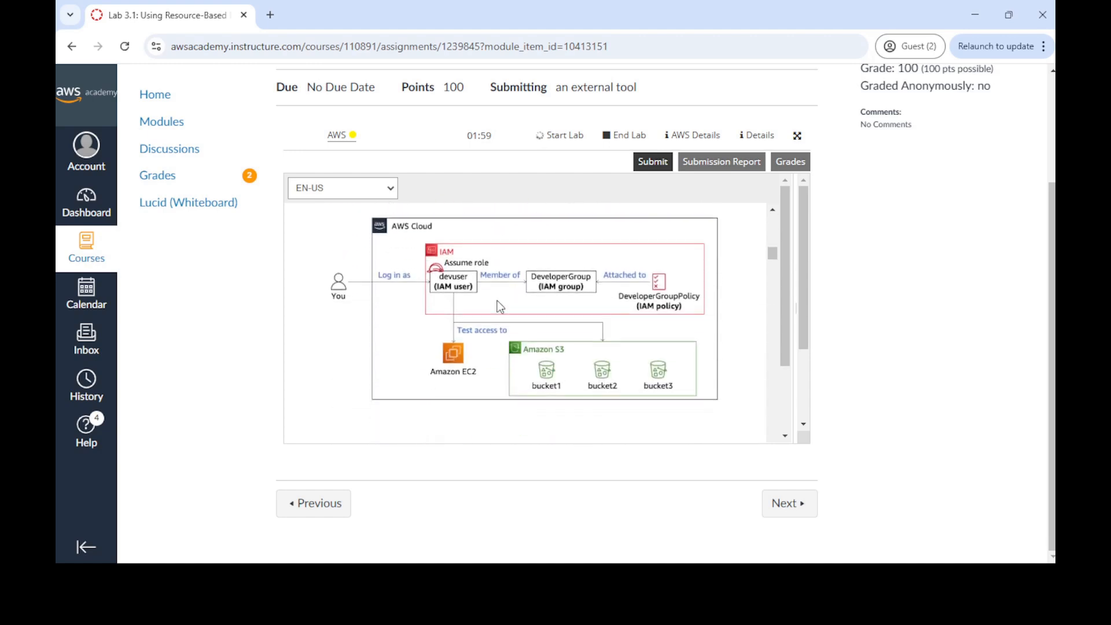
{"action": "scroll", "coordinate": [501, 307], "scroll_direction": "up", "scroll_amount": 5}
{"action": "scroll", "coordinate": [501, 306], "scroll_direction": "down", "scroll_amount": 2}
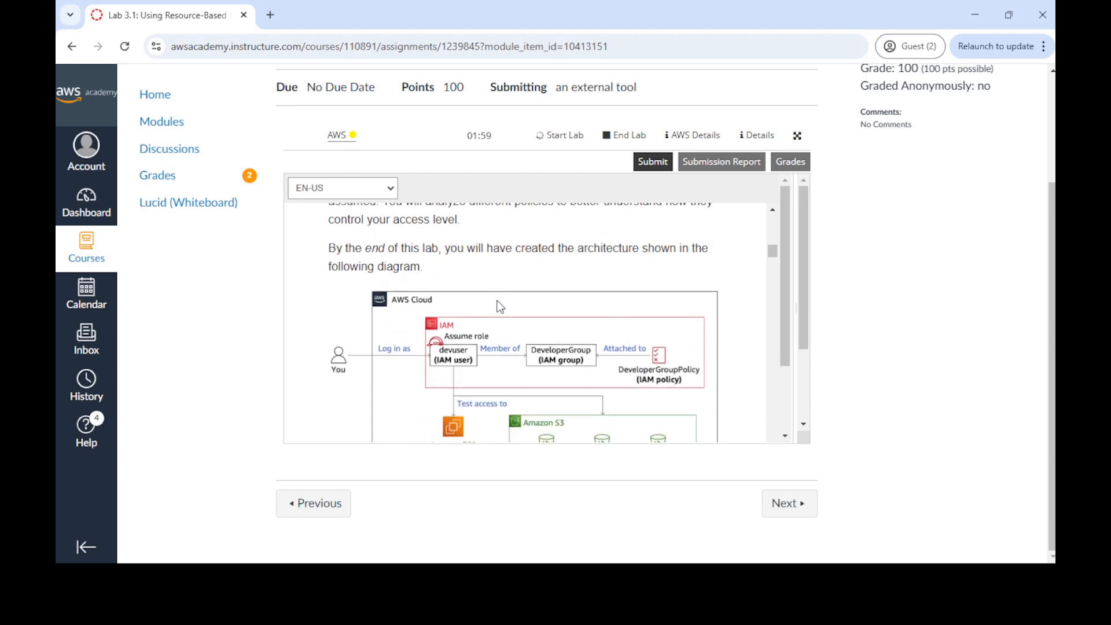
{"action": "scroll", "coordinate": [496, 301], "scroll_direction": "up", "scroll_amount": 12}
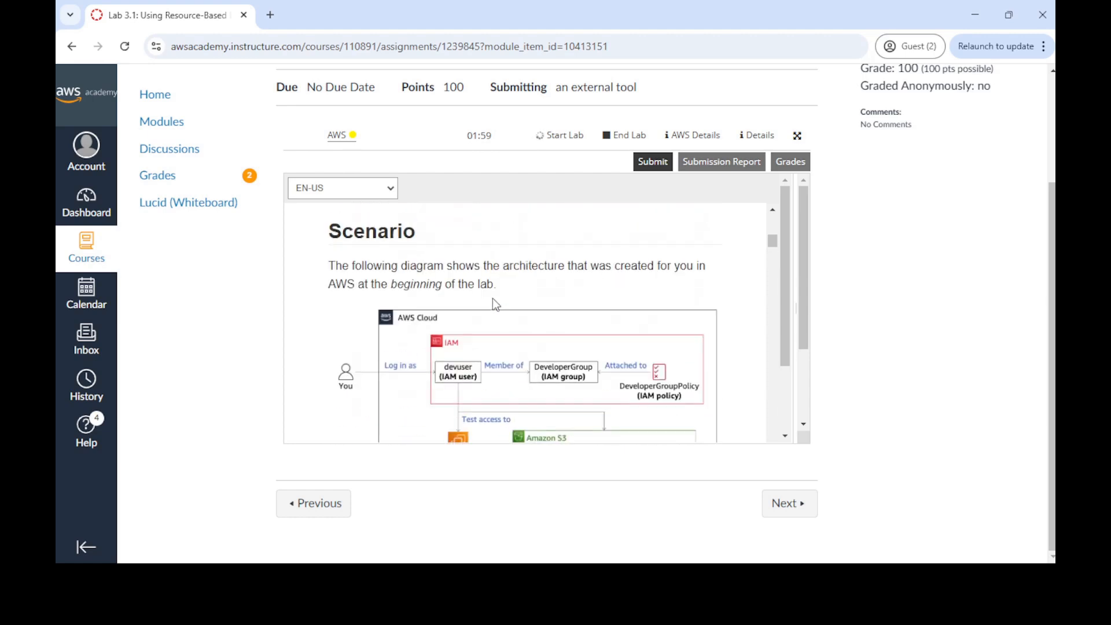
{"action": "scroll", "coordinate": [492, 297], "scroll_direction": "down", "scroll_amount": 3}
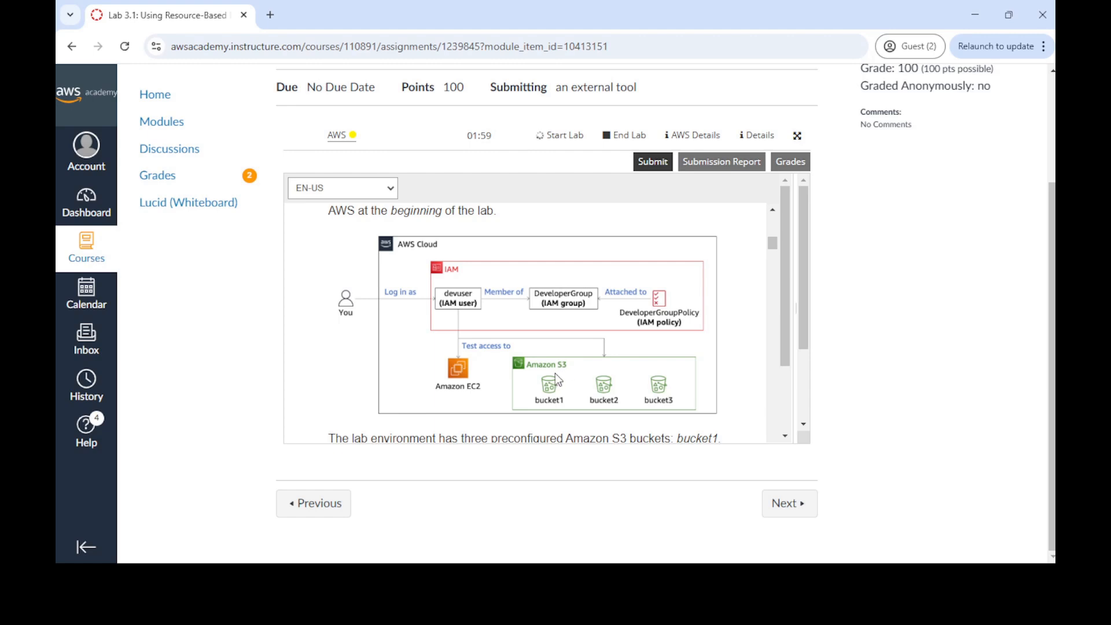
{"action": "scroll", "coordinate": [549, 353], "scroll_direction": "down", "scroll_amount": 4}
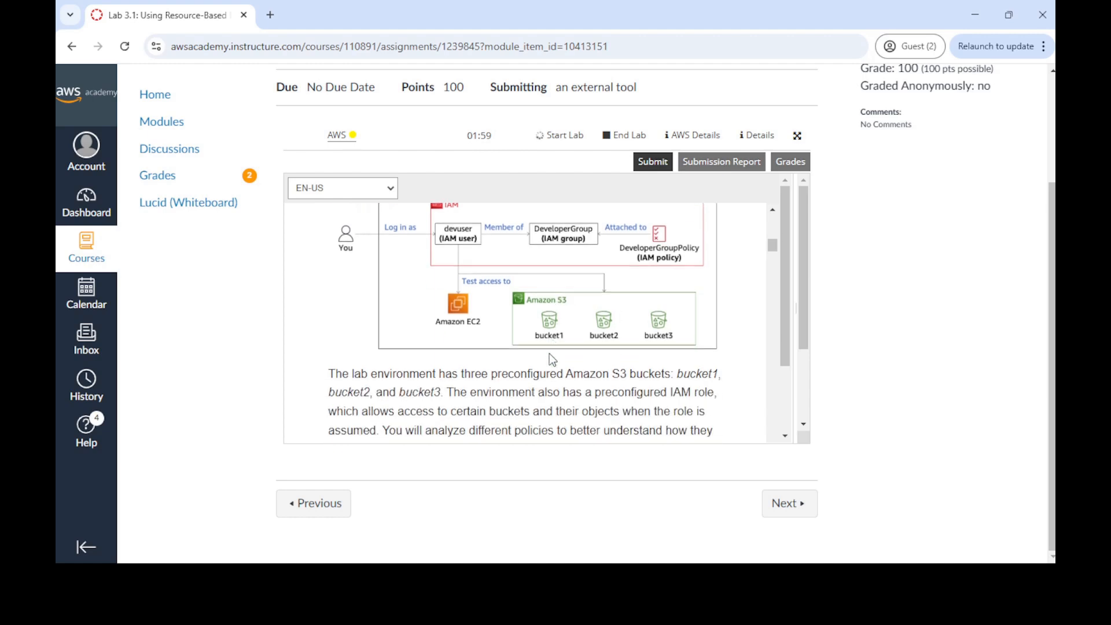
{"action": "scroll", "coordinate": [551, 360], "scroll_direction": "down", "scroll_amount": 1}
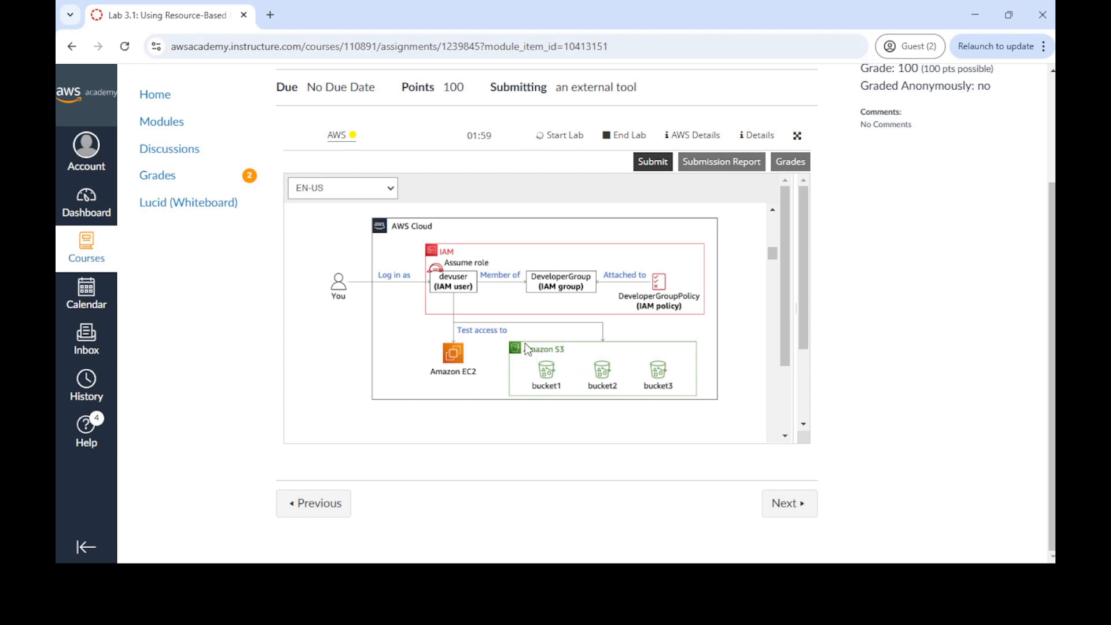
{"action": "scroll", "coordinate": [527, 347], "scroll_direction": "down", "scroll_amount": 3}
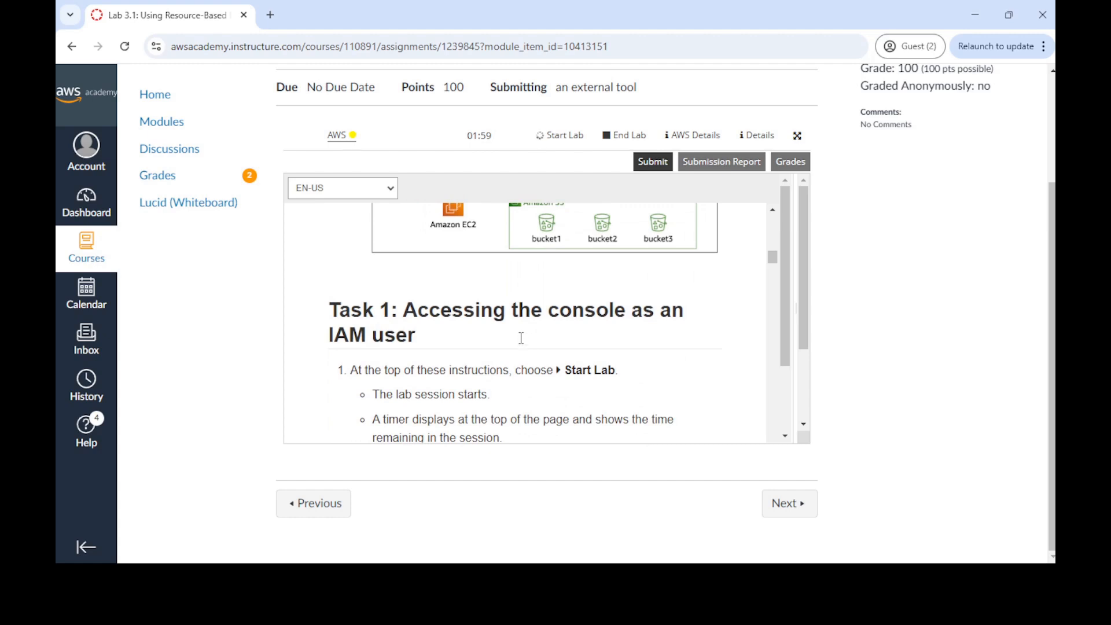
{"action": "scroll", "coordinate": [521, 338], "scroll_direction": "down", "scroll_amount": 1}
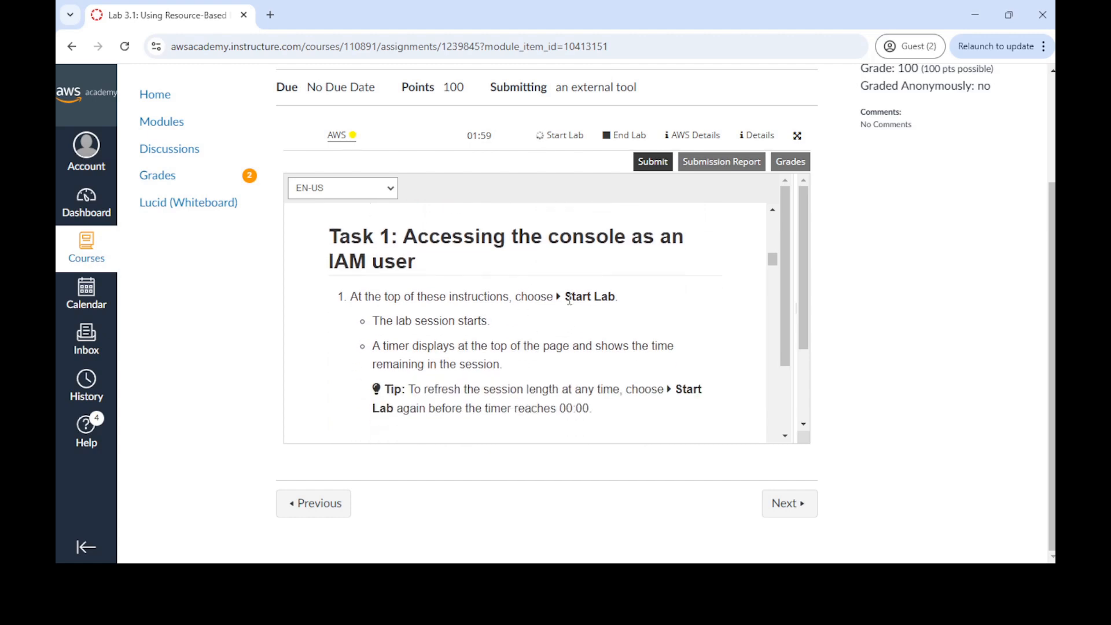
{"action": "scroll", "coordinate": [444, 318], "scroll_direction": "down", "scroll_amount": 1}
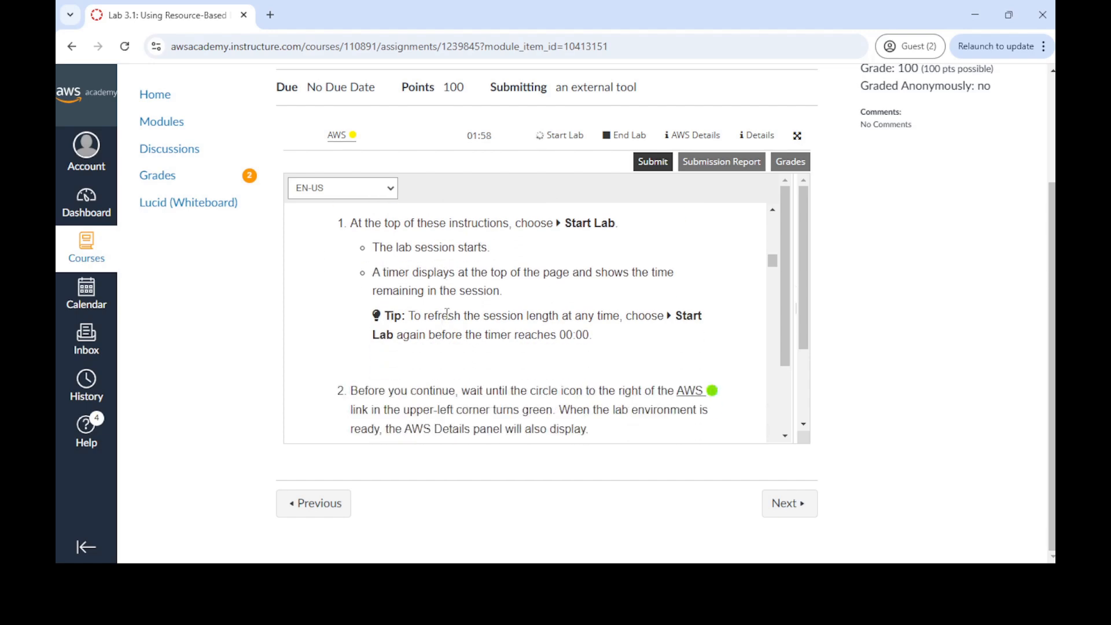
Step: Open the AWS details of the running lab, widen their pane and show the IAM user login values
{"action": "mouse_move", "coordinate": [354, 141]}
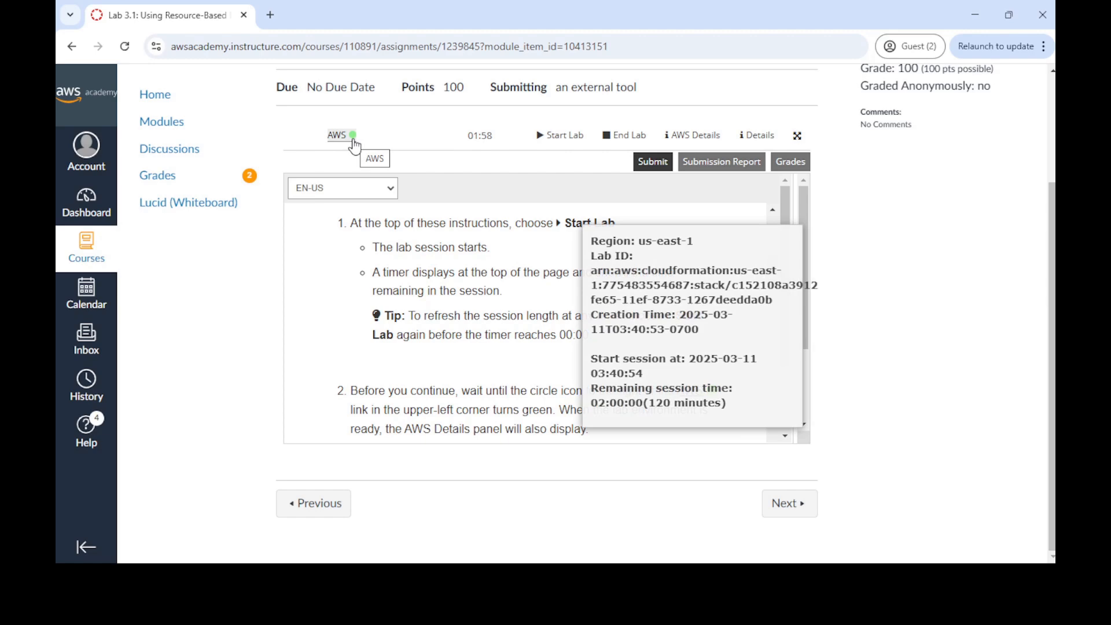
{"action": "left_click", "coordinate": [690, 136]}
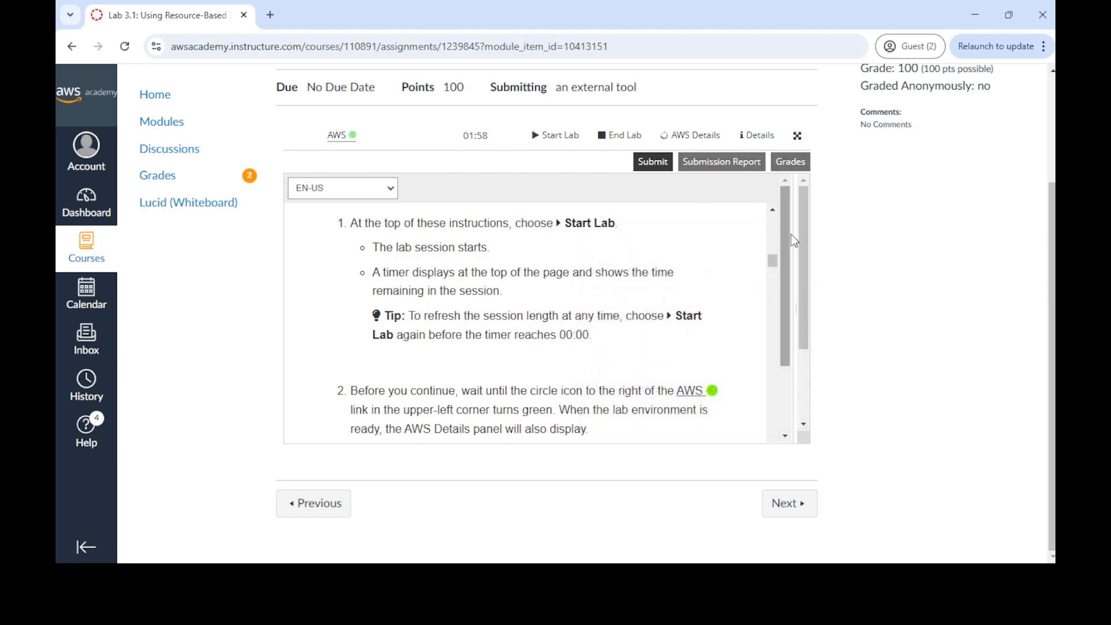
{"action": "left_click_drag", "start_coordinate": [795, 232], "coordinate": [578, 225]}
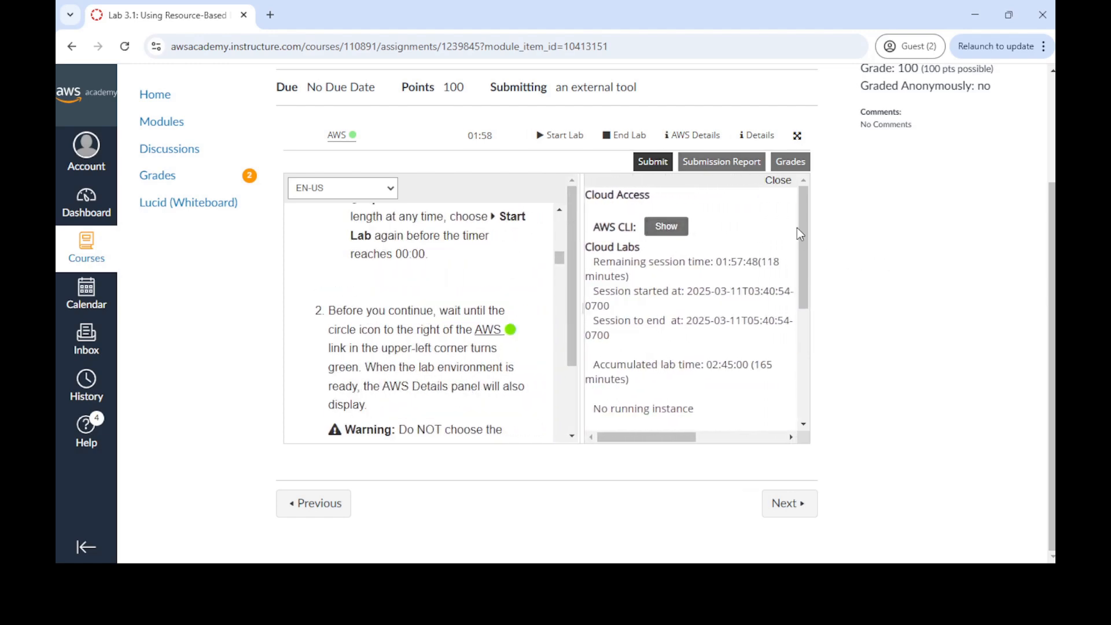
{"action": "left_click_drag", "start_coordinate": [801, 233], "coordinate": [803, 351]}
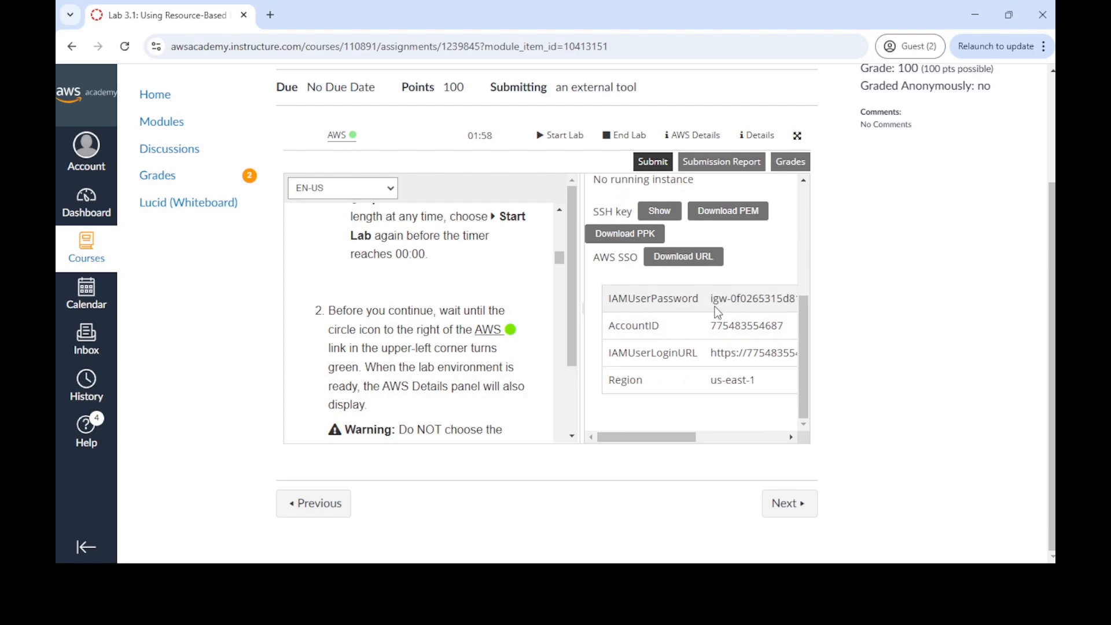
Step: Try to open the IAM user login URL directly from the selected text in the AWS details
{"action": "left_click_drag", "start_coordinate": [713, 356], "coordinate": [827, 359]}
{"action": "right_click", "coordinate": [762, 353]}
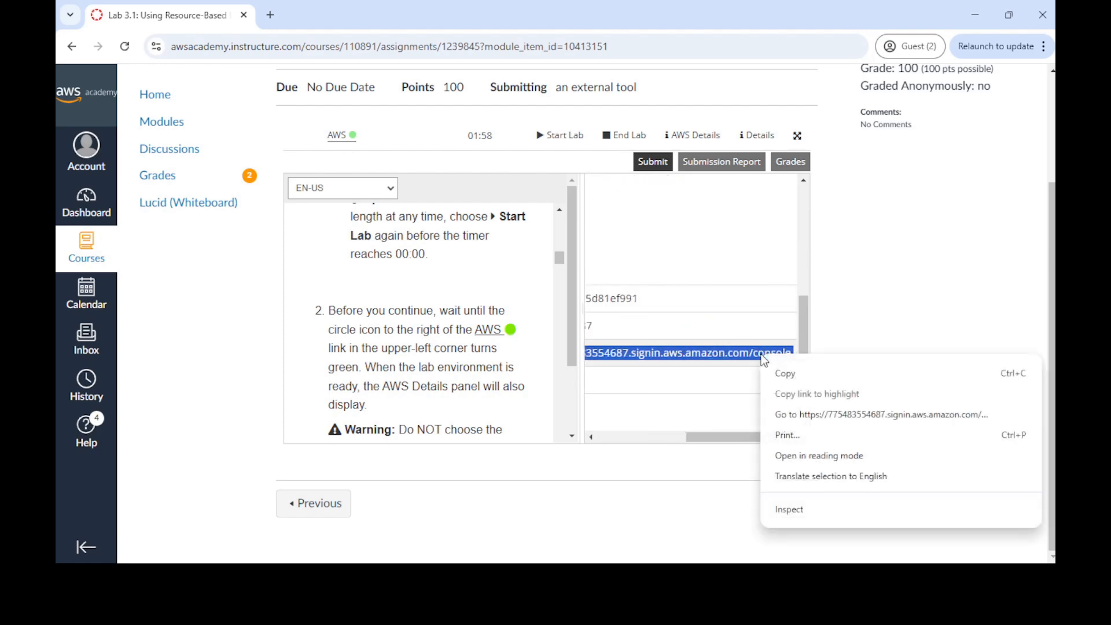
{"action": "left_click", "coordinate": [808, 418]}
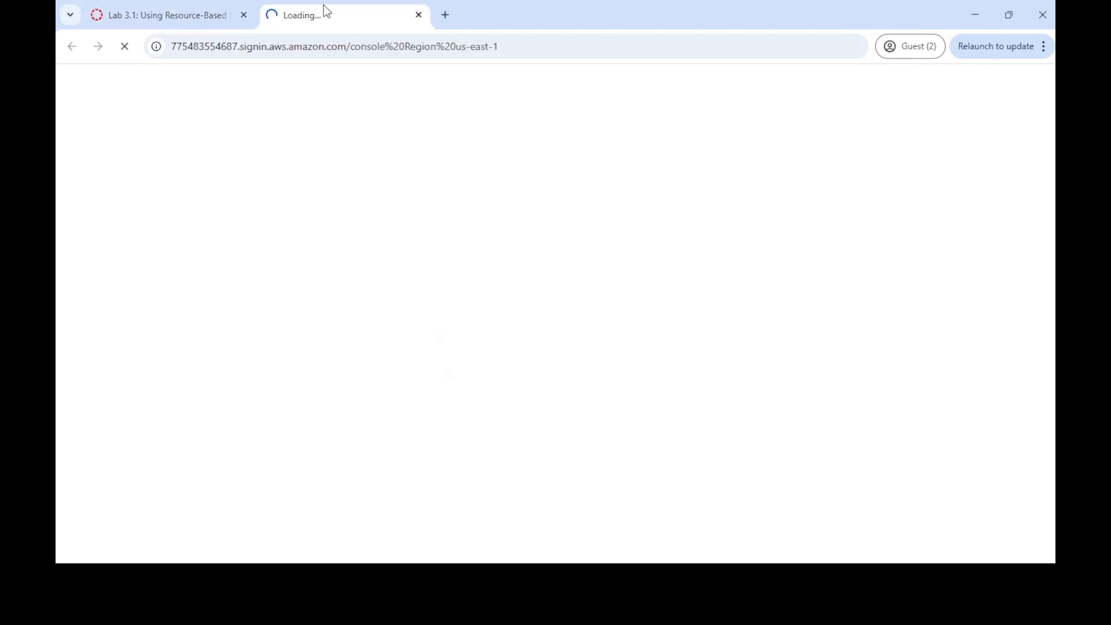
Step: Select the account ID in the lab's AWS details and switch to the opened AWS website
{"action": "left_click", "coordinate": [190, 13]}
{"action": "left_click_drag", "start_coordinate": [728, 439], "coordinate": [617, 428]}
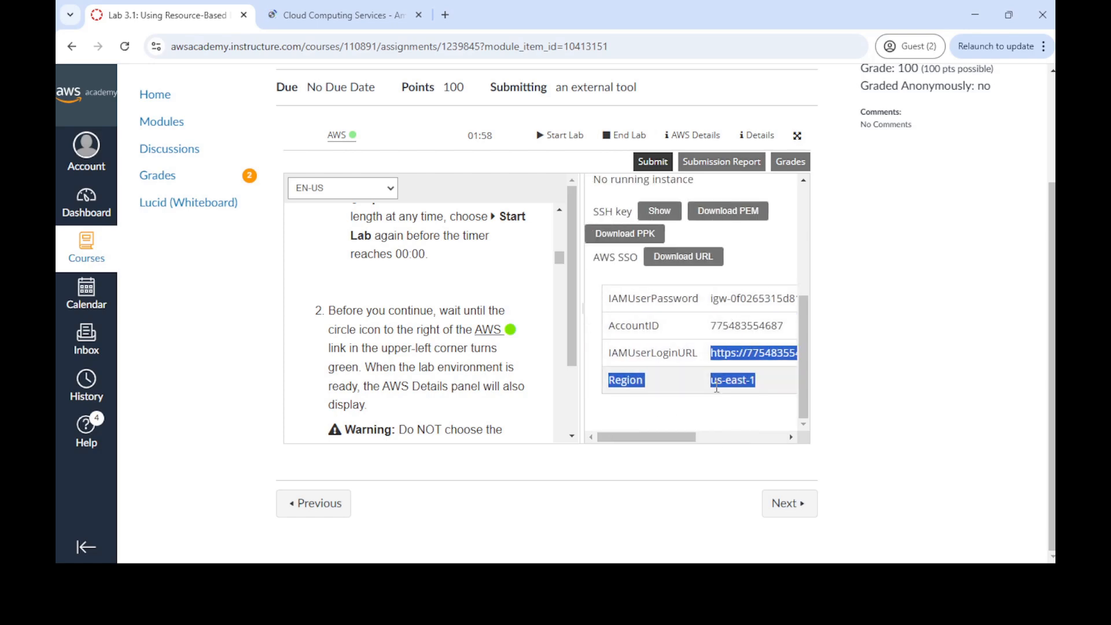
{"action": "left_click_drag", "start_coordinate": [713, 327], "coordinate": [785, 323]}
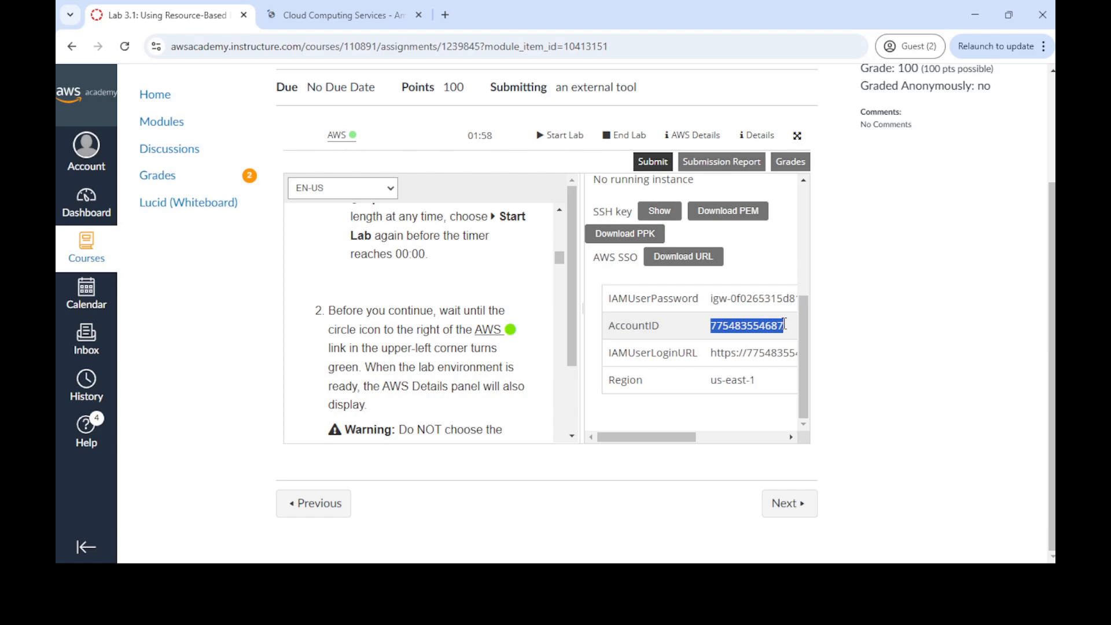
{"action": "left_click", "coordinate": [344, 14]}
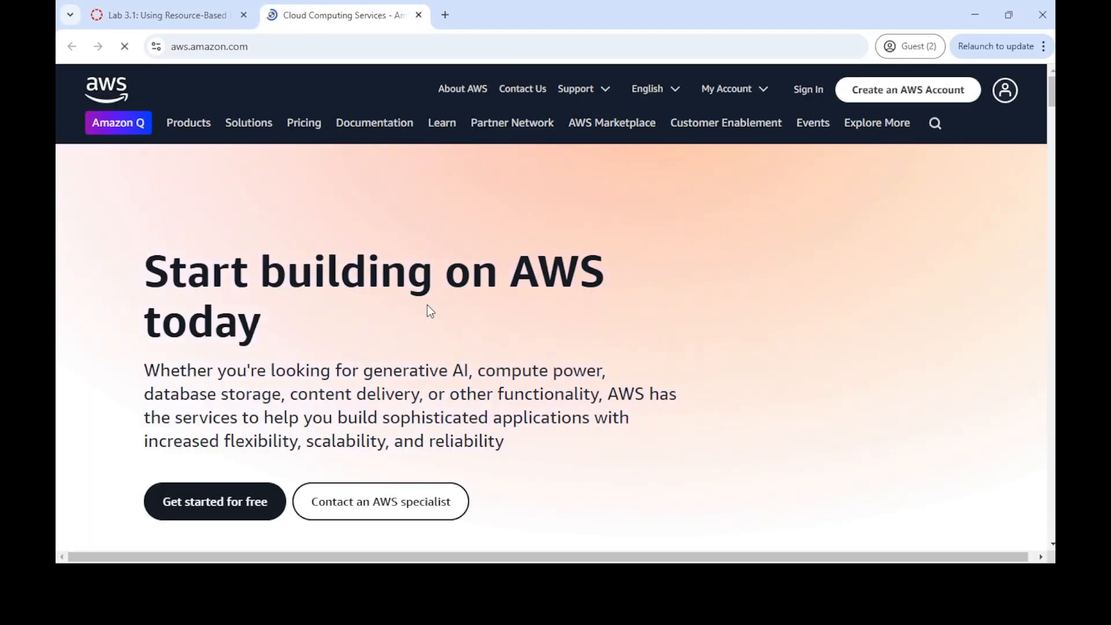
Step: Copy the IAM user login URL from the lab's AWS details, open it in a new tab and close the AWS home page tab
{"action": "left_click", "coordinate": [178, 12]}
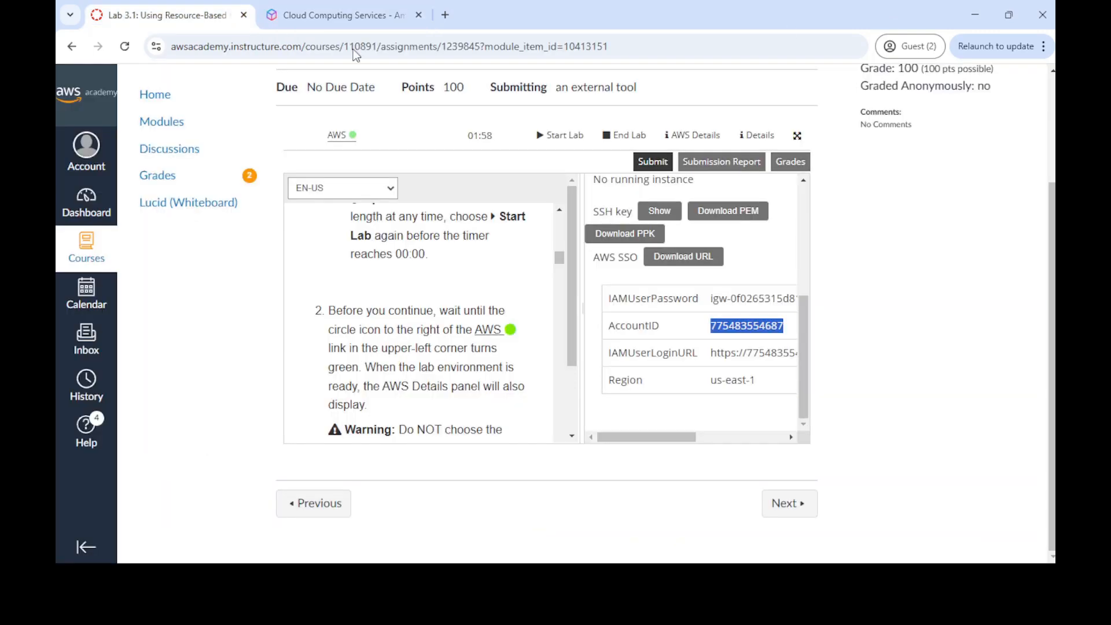
{"action": "triple_click", "coordinate": [751, 355]}
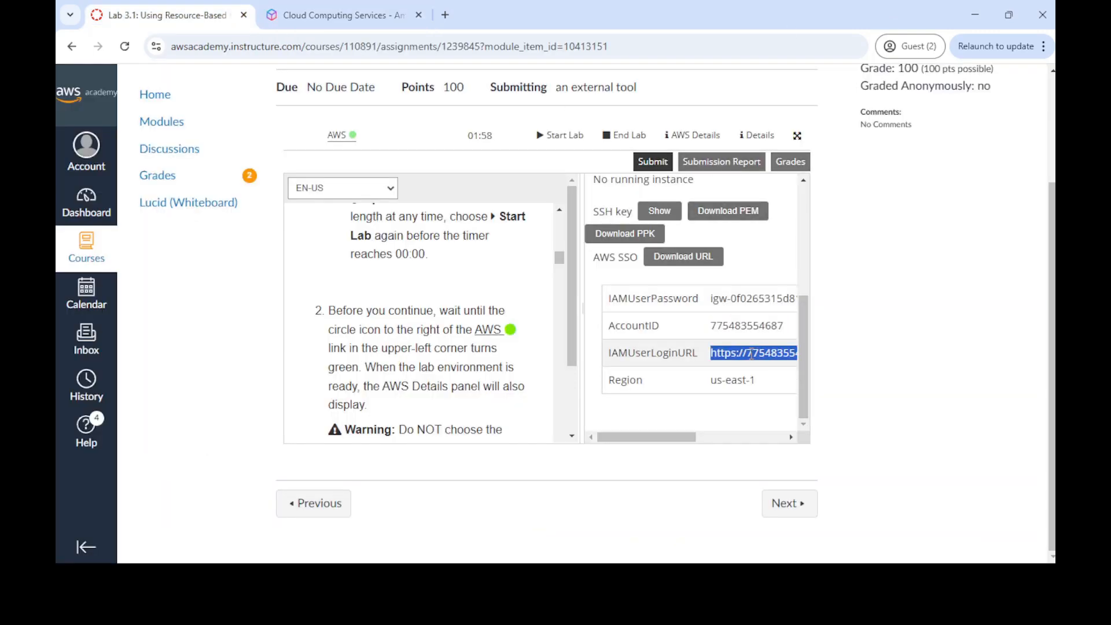
{"action": "right_click", "coordinate": [751, 357]}
{"action": "left_click", "coordinate": [774, 373]}
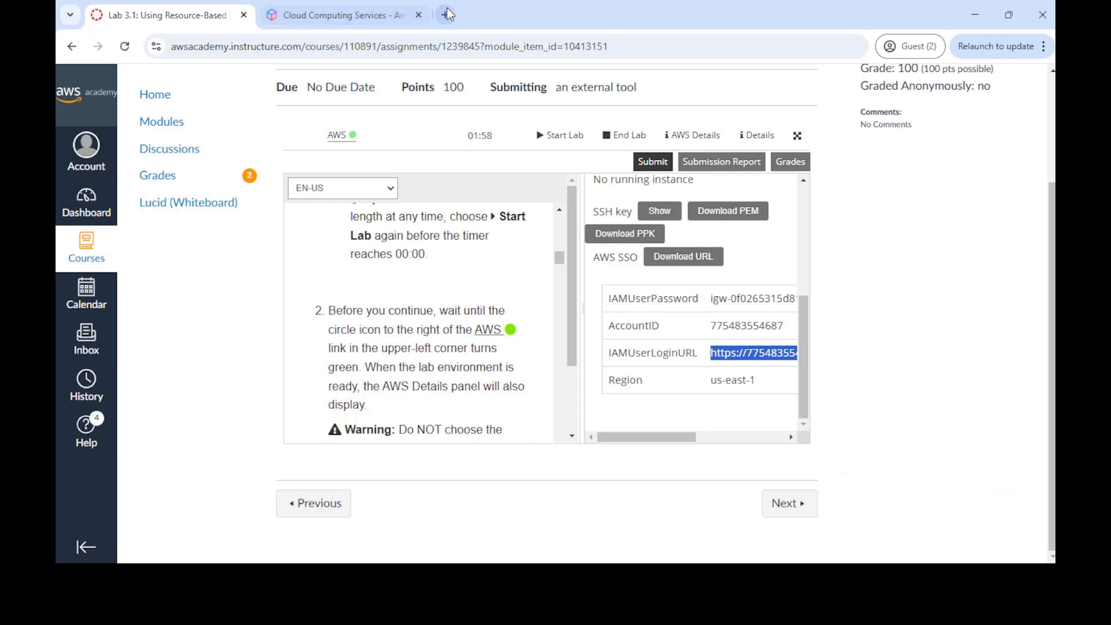
{"action": "key", "text": "ctrl+t"}
{"action": "key", "text": "ctrl+v"}
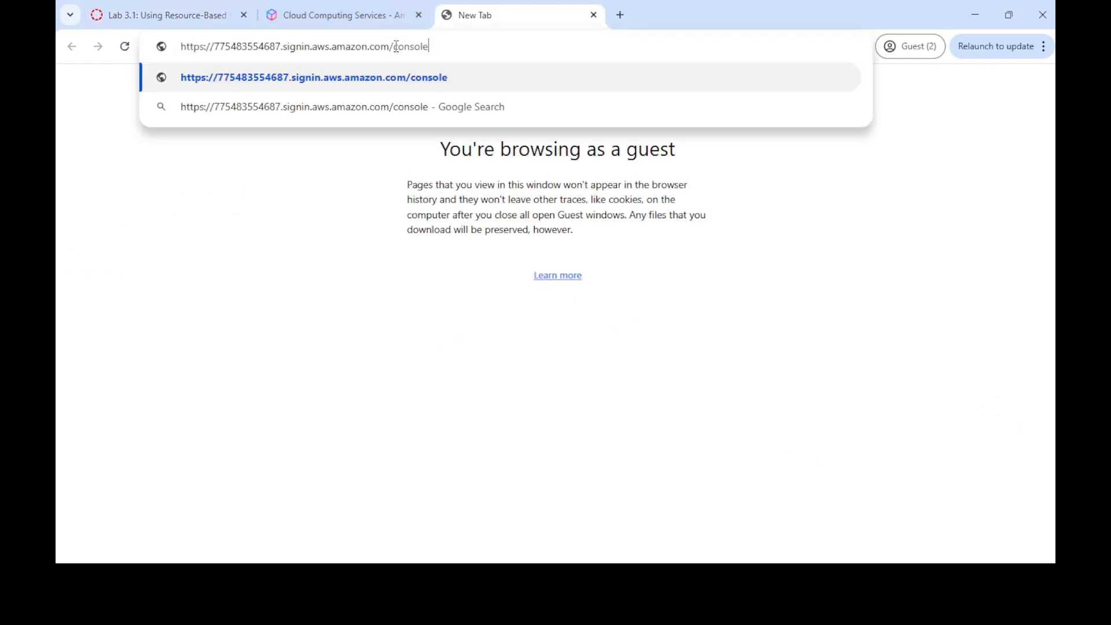
{"action": "key", "text": "Return"}
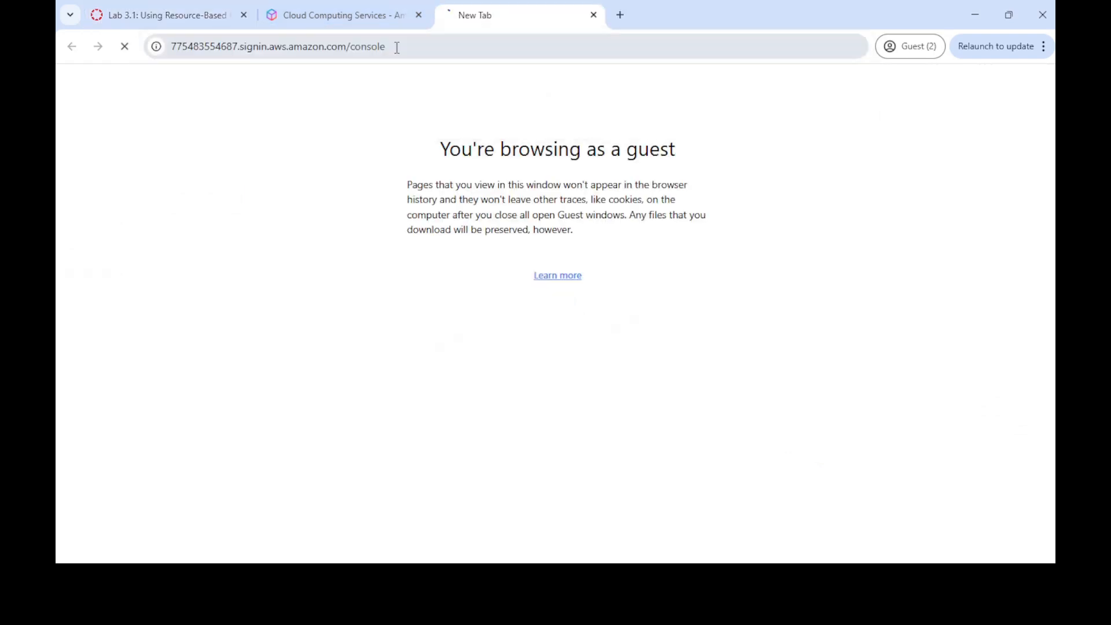
{"action": "left_click", "coordinate": [419, 16]}
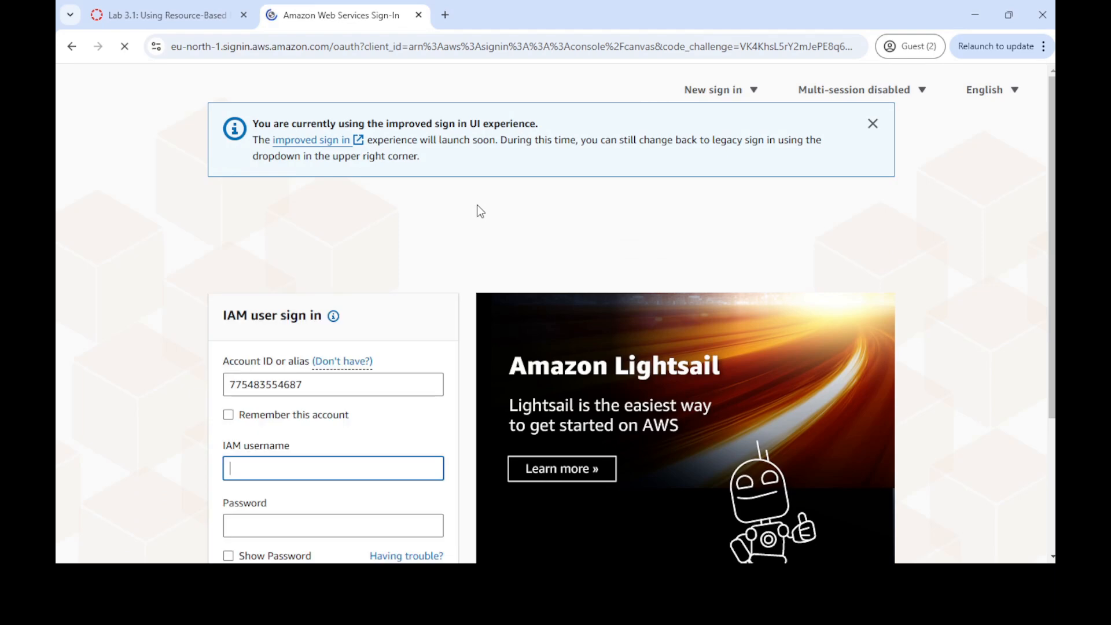
Step: Examine the IAM user sign-in form and the lab's instructions for logging in to the console as the IAM user
{"action": "scroll", "coordinate": [269, 353], "scroll_direction": "down", "scroll_amount": 1}
{"action": "scroll", "coordinate": [272, 357], "scroll_direction": "down", "scroll_amount": 2}
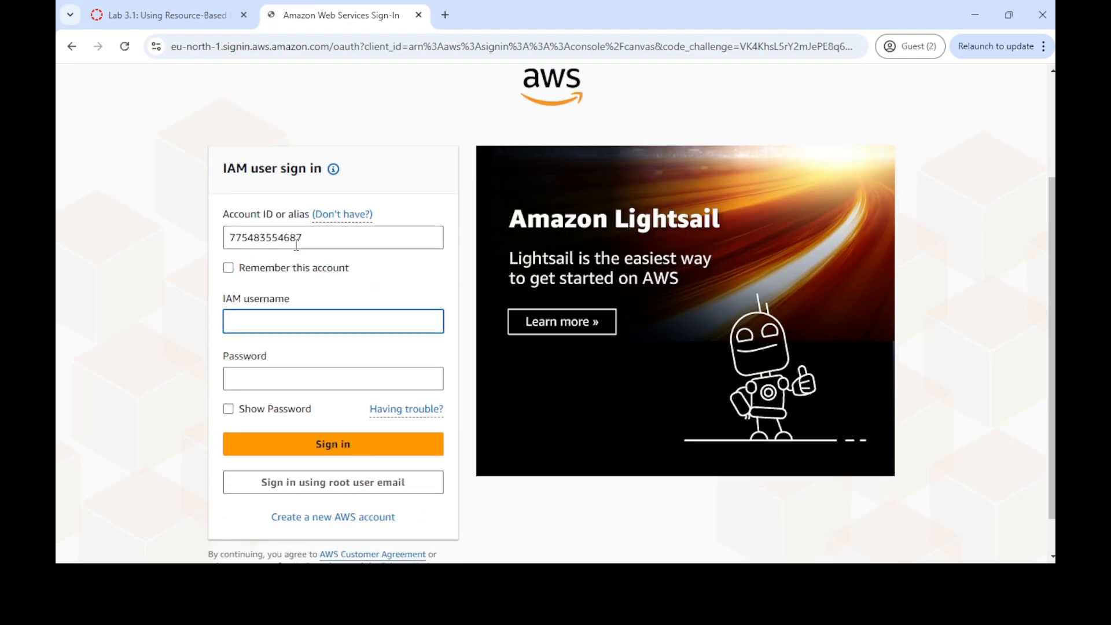
{"action": "left_click", "coordinate": [175, 13]}
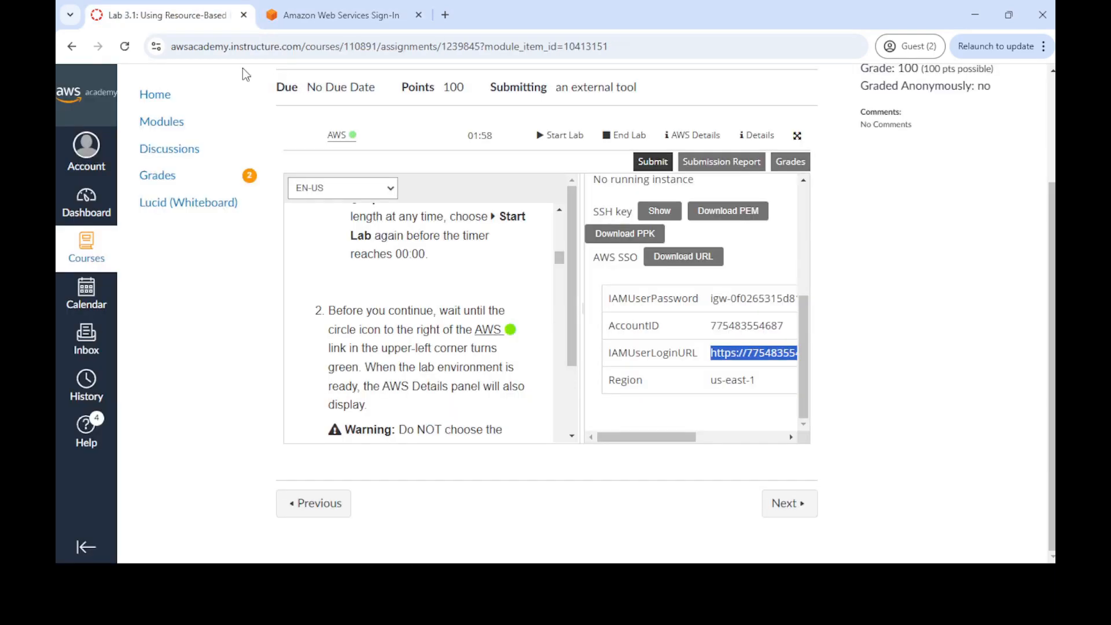
{"action": "scroll", "coordinate": [494, 361], "scroll_direction": "down", "scroll_amount": 2}
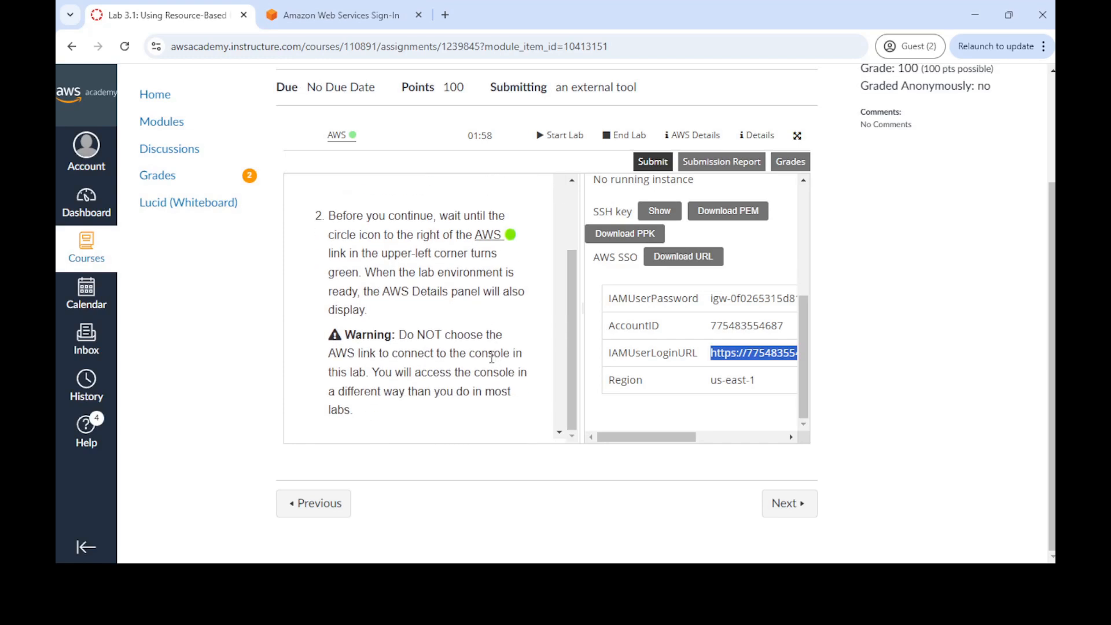
{"action": "left_click", "coordinate": [524, 335]}
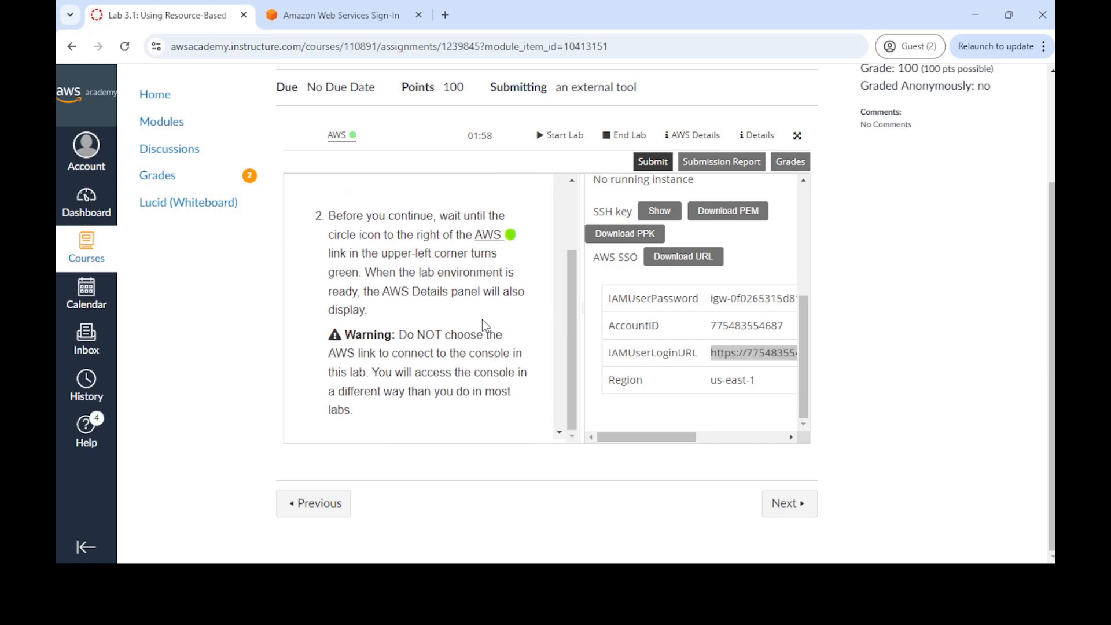
{"action": "left_click", "coordinate": [559, 433]}
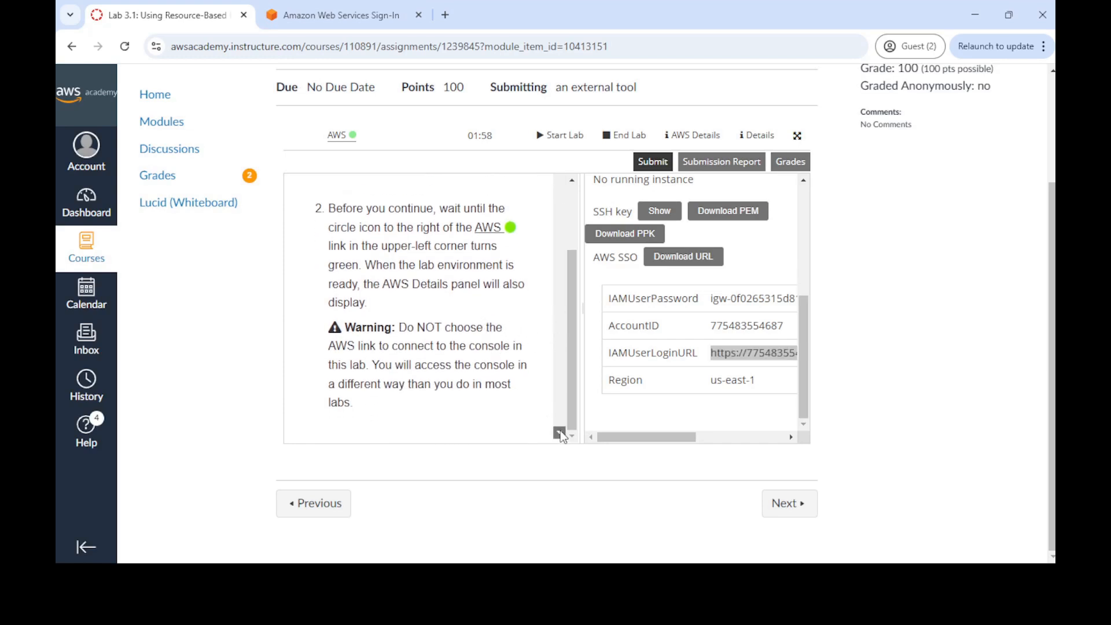
{"action": "scroll", "coordinate": [560, 430], "scroll_direction": "down", "scroll_amount": 3}
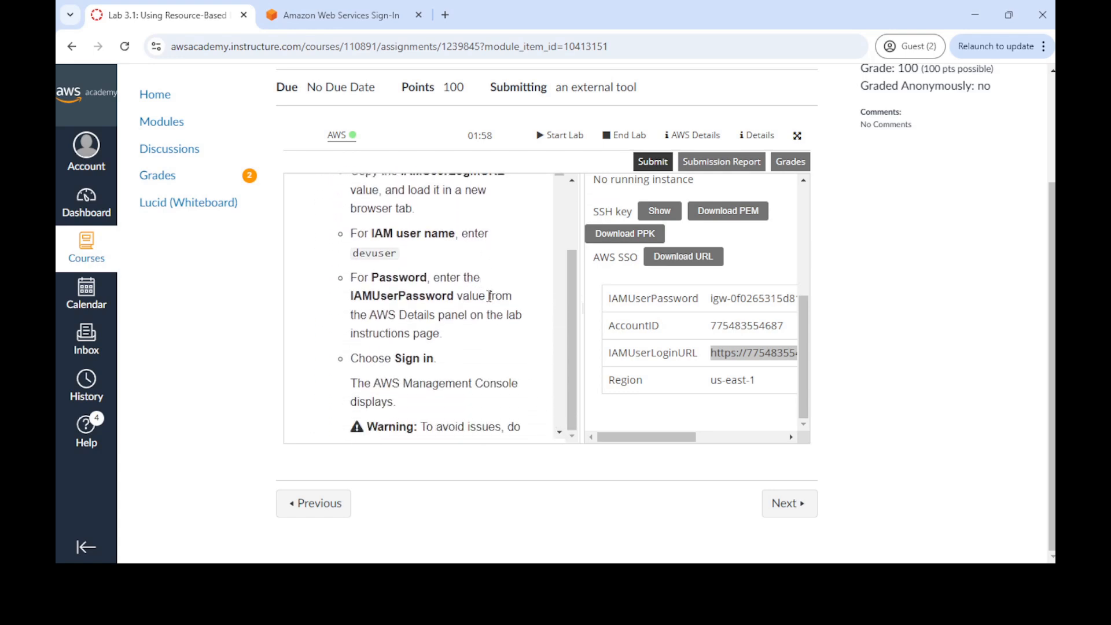
{"action": "scroll", "coordinate": [489, 297], "scroll_direction": "up", "scroll_amount": 1}
{"action": "scroll", "coordinate": [489, 296], "scroll_direction": "down", "scroll_amount": 4}
{"action": "scroll", "coordinate": [489, 301], "scroll_direction": "down", "scroll_amount": 1}
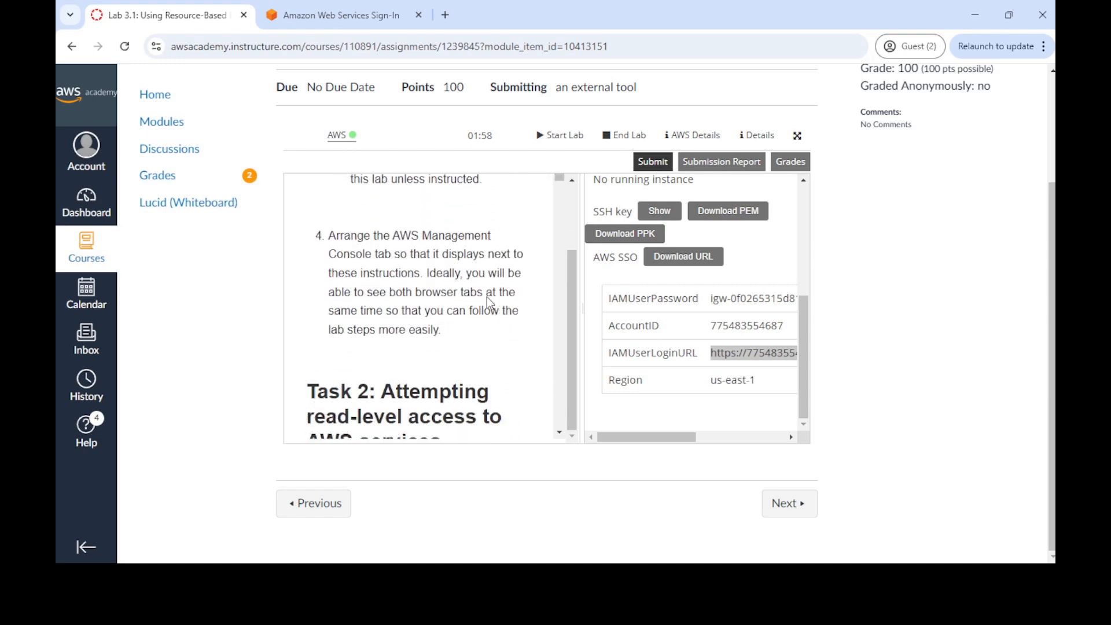
{"action": "scroll", "coordinate": [484, 301], "scroll_direction": "up", "scroll_amount": 3}
{"action": "scroll", "coordinate": [485, 297], "scroll_direction": "up", "scroll_amount": 1}
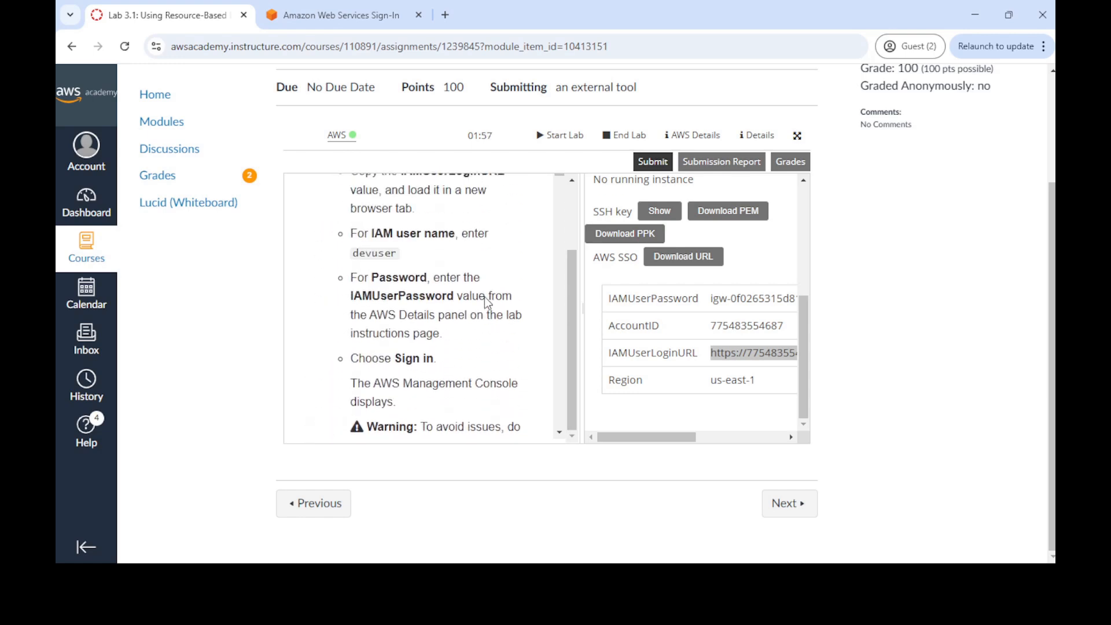
{"action": "scroll", "coordinate": [485, 297], "scroll_direction": "up", "scroll_amount": 1}
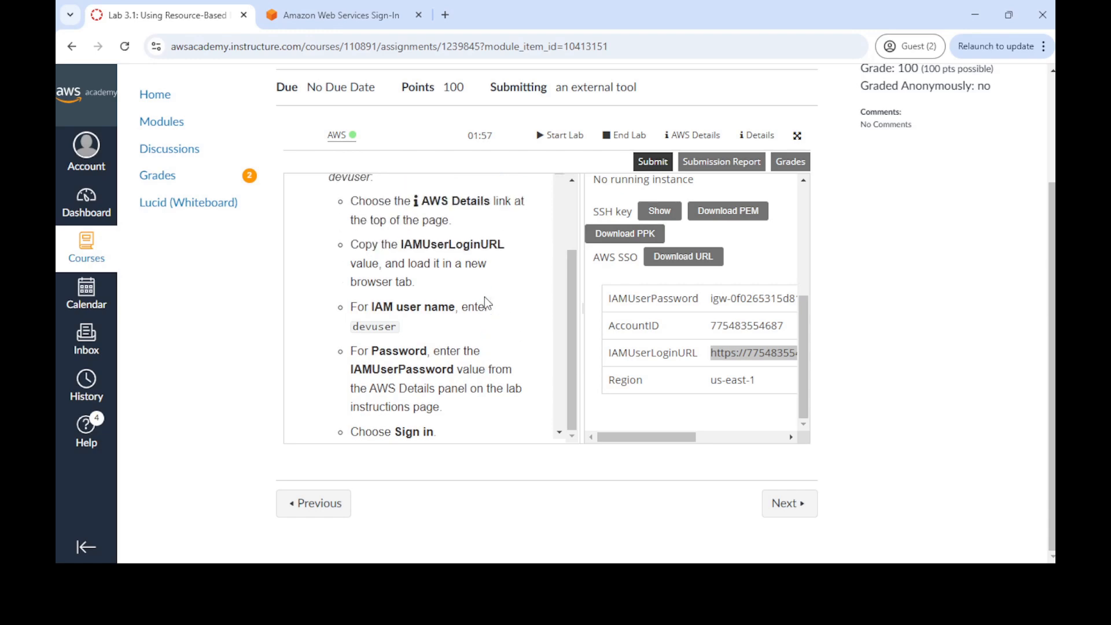
Step: Copy the user name devuser from the lab instructions into the IAM username field of the AWS sign-in form
{"action": "left_click_drag", "start_coordinate": [355, 332], "coordinate": [397, 329]}
{"action": "key", "text": "ctrl+c"}
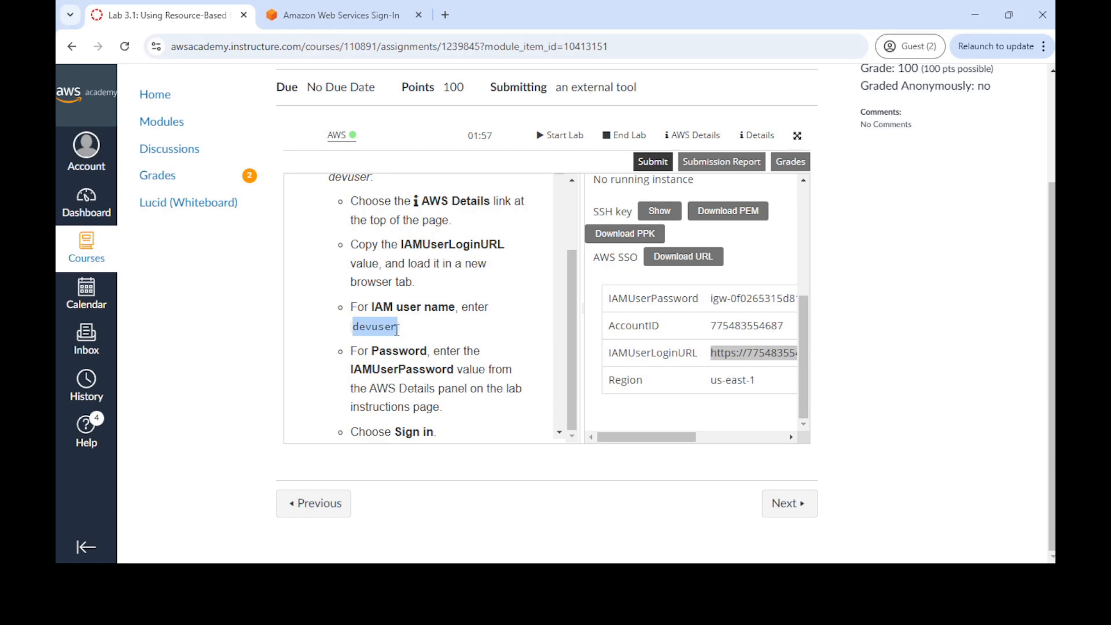
{"action": "left_click", "coordinate": [322, 13]}
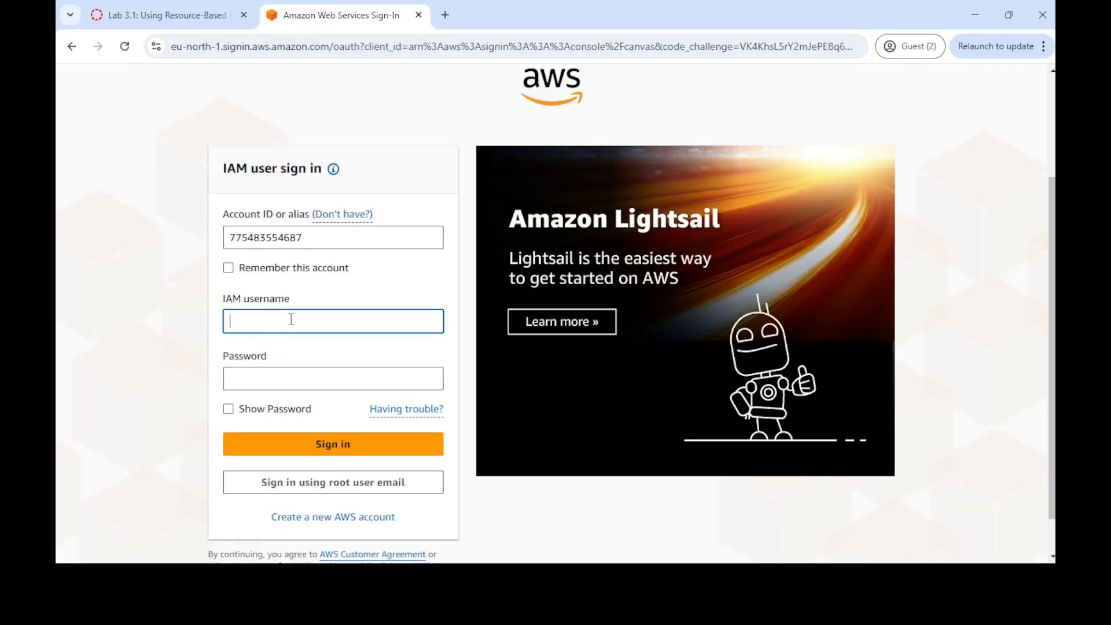
{"action": "key", "text": "ctrl+v"}
Step: Copy the IAM user password from the lab's AWS details into the sign-in form's password field and sign in
{"action": "left_click", "coordinate": [176, 16]}
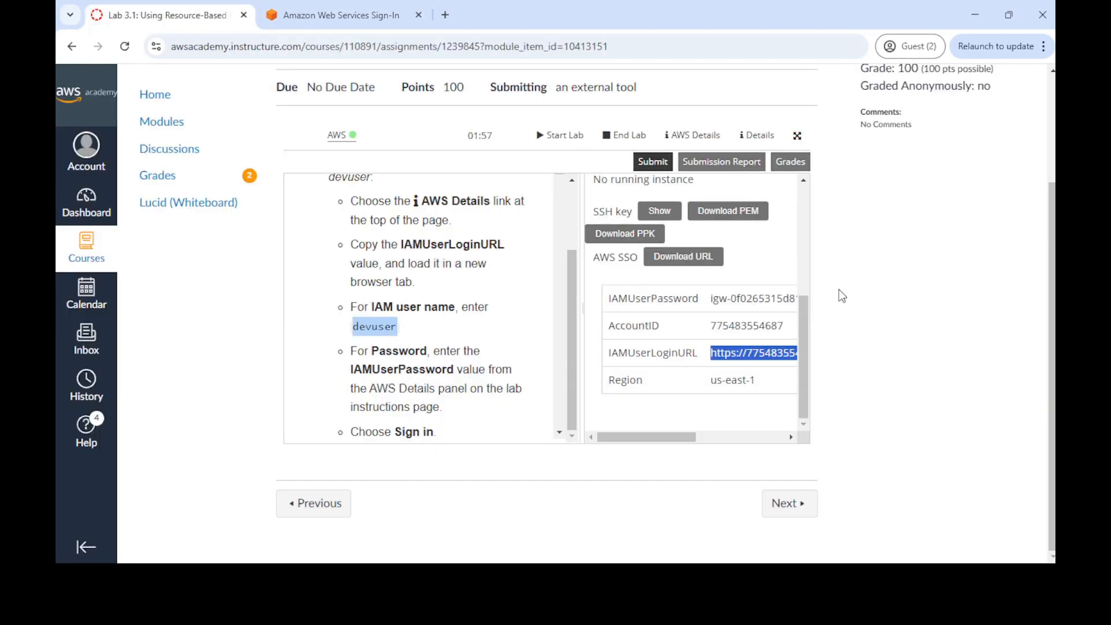
{"action": "triple_click", "coordinate": [730, 298]}
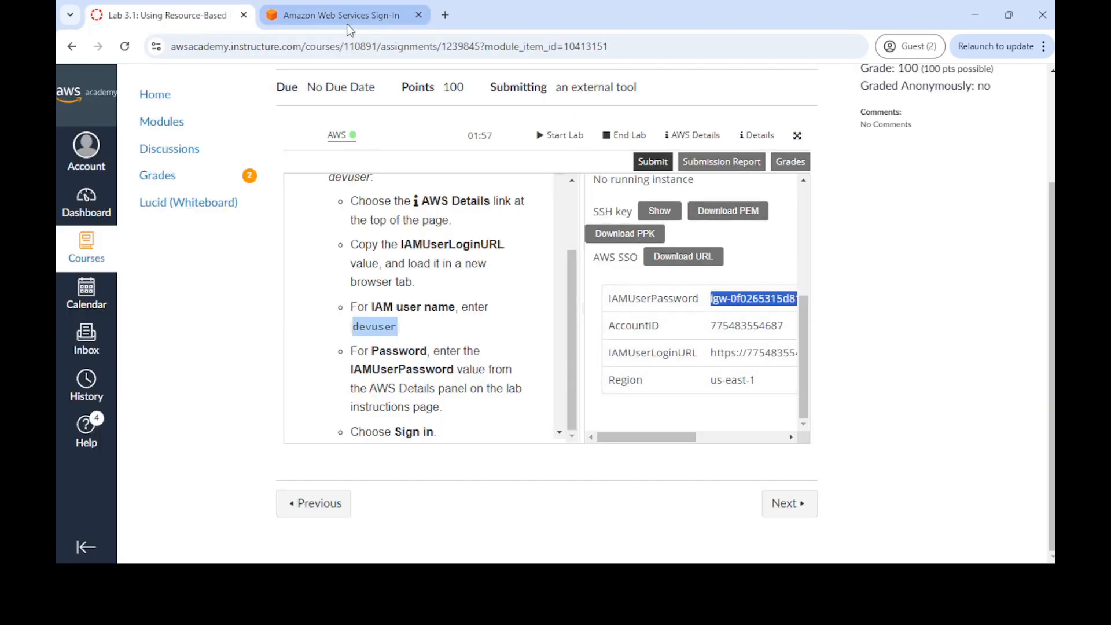
{"action": "left_click", "coordinate": [306, 20]}
{"action": "left_click", "coordinate": [290, 380]}
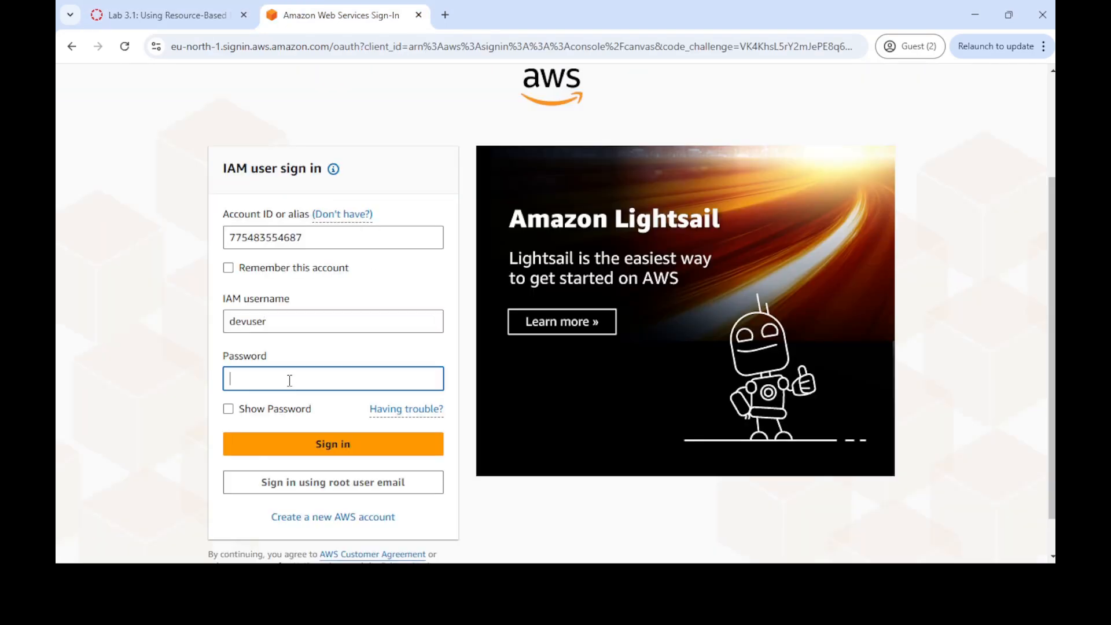
{"action": "key", "text": "ctrl+v"}
{"action": "left_click", "coordinate": [329, 446]}
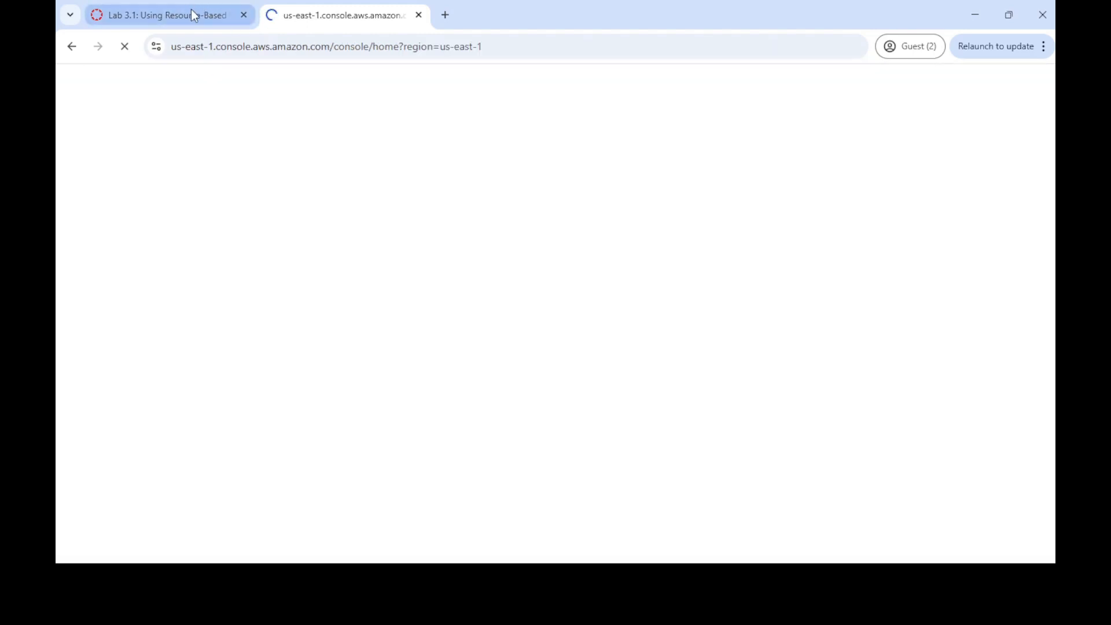
Step: Widen the lab's instructions pane and read on to Task 2 about attempting read-level access to AWS services
{"action": "mouse_move", "coordinate": [202, 19]}
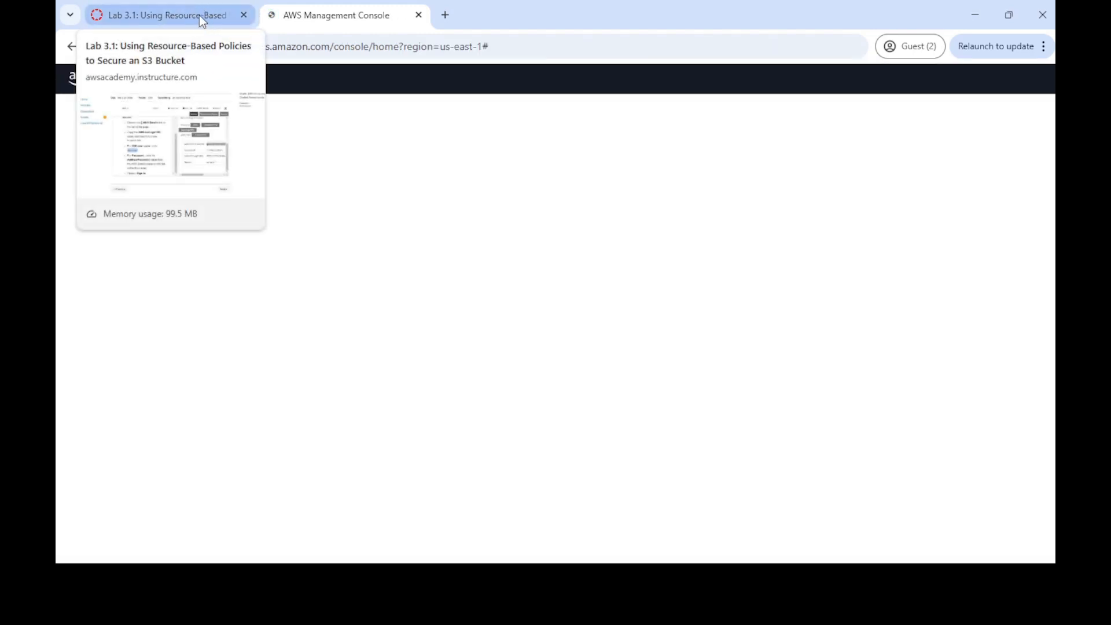
{"action": "left_click", "coordinate": [201, 17]}
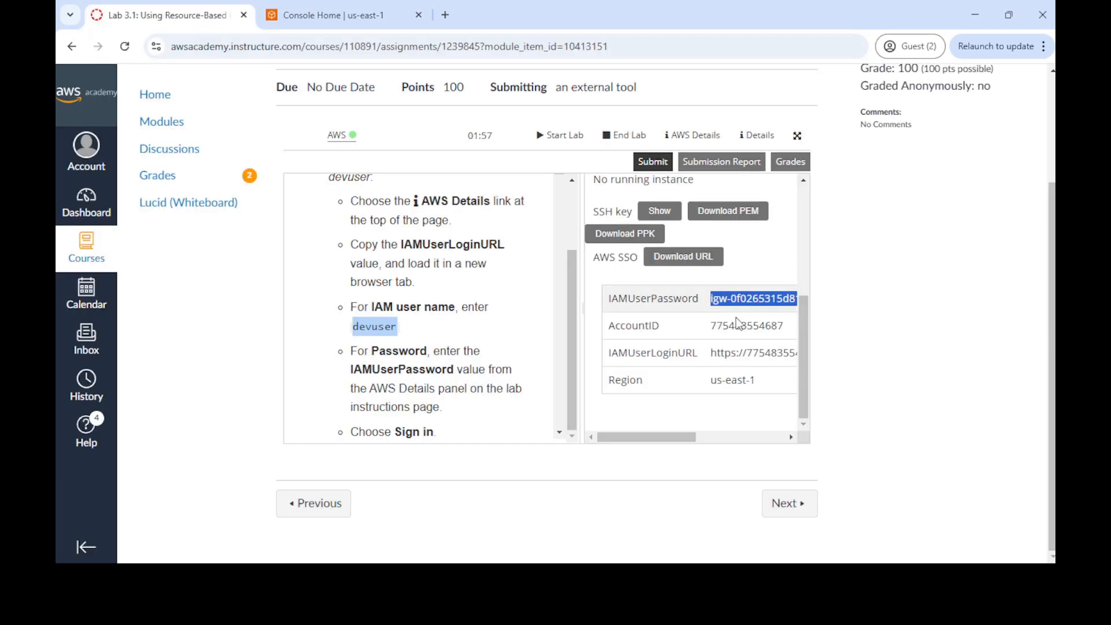
{"action": "left_click_drag", "start_coordinate": [583, 264], "coordinate": [765, 267]}
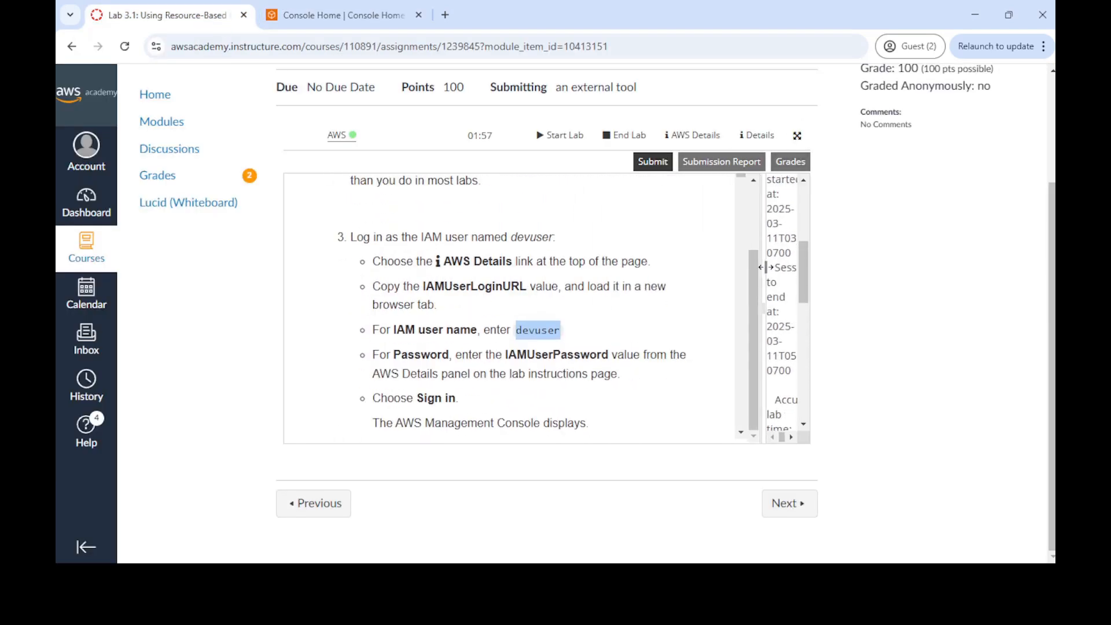
{"action": "left_click", "coordinate": [512, 314]}
{"action": "scroll", "coordinate": [505, 325], "scroll_direction": "down", "scroll_amount": 2}
{"action": "scroll", "coordinate": [504, 326], "scroll_direction": "down", "scroll_amount": 5}
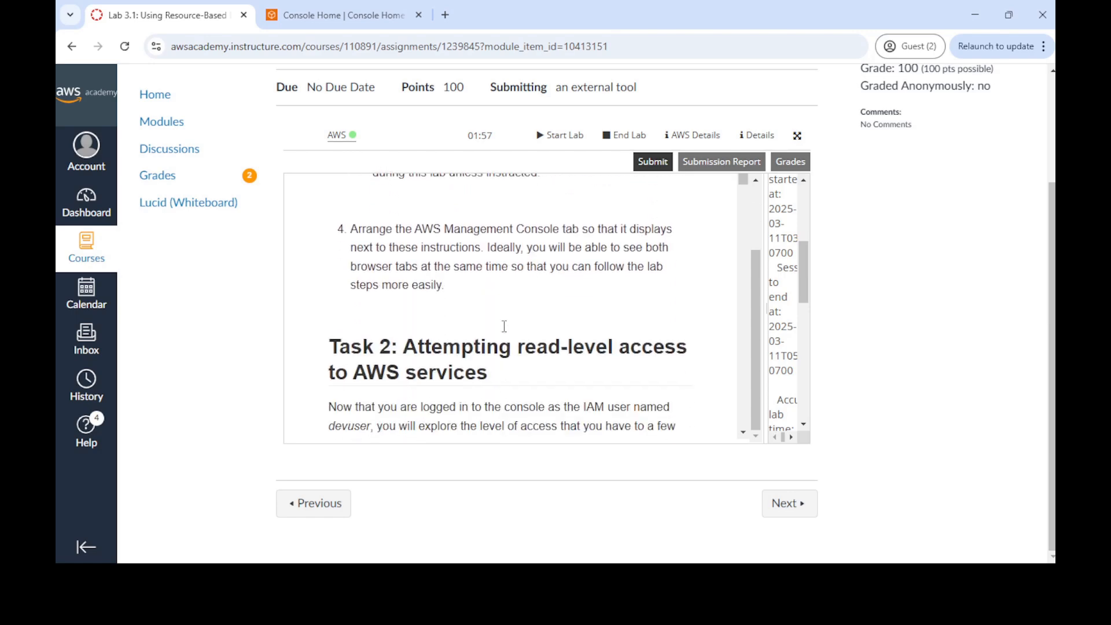
{"action": "scroll", "coordinate": [504, 334], "scroll_direction": "down", "scroll_amount": 3}
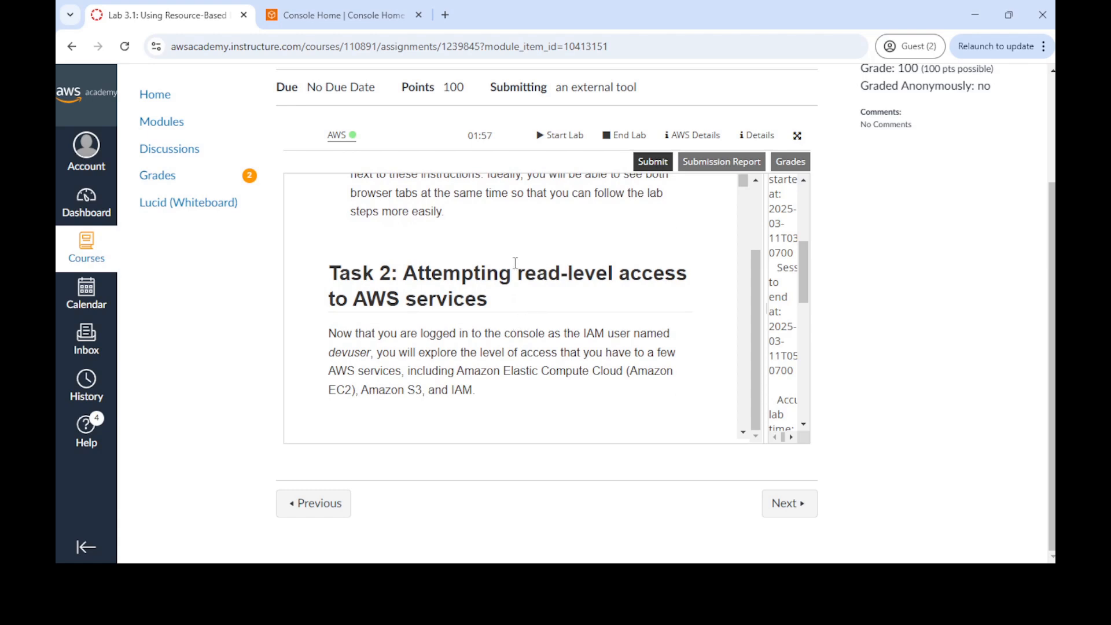
{"action": "scroll", "coordinate": [515, 264], "scroll_direction": "down", "scroll_amount": 3}
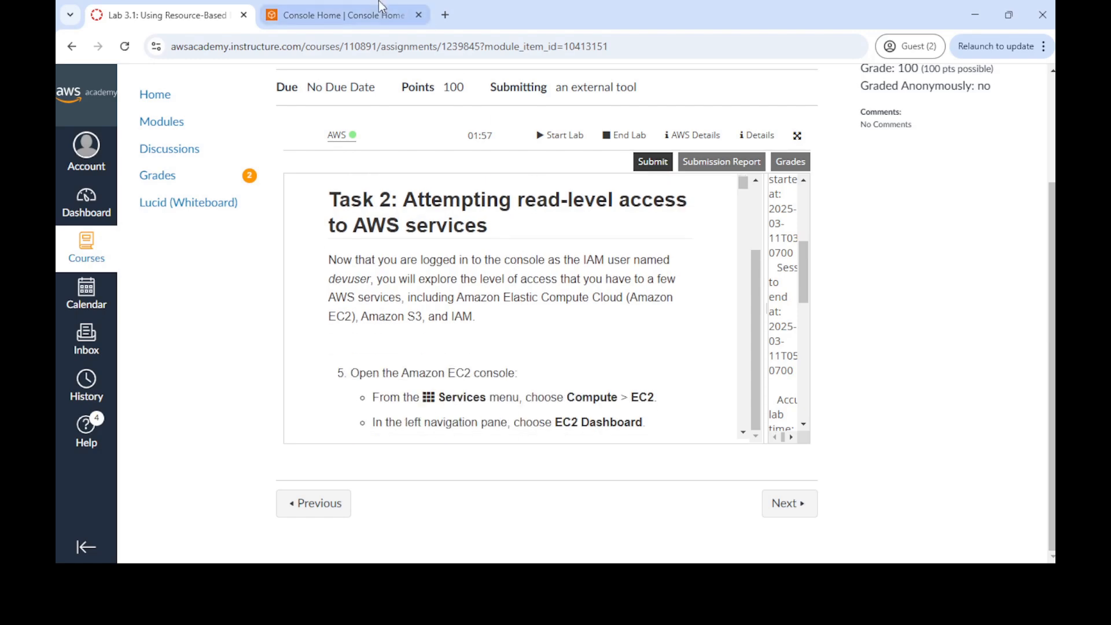
Step: Switch to the AWS Management Console and go through its introductory tips until they are all dismissed
{"action": "left_click", "coordinate": [352, 12]}
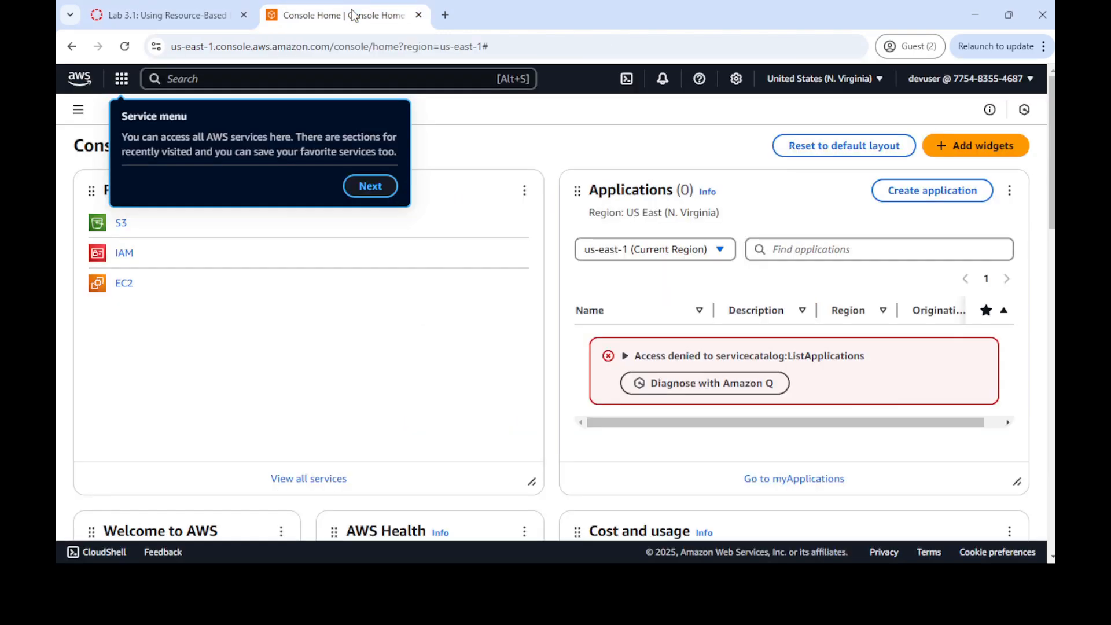
{"action": "left_click", "coordinate": [362, 187]}
{"action": "left_click", "coordinate": [431, 191]}
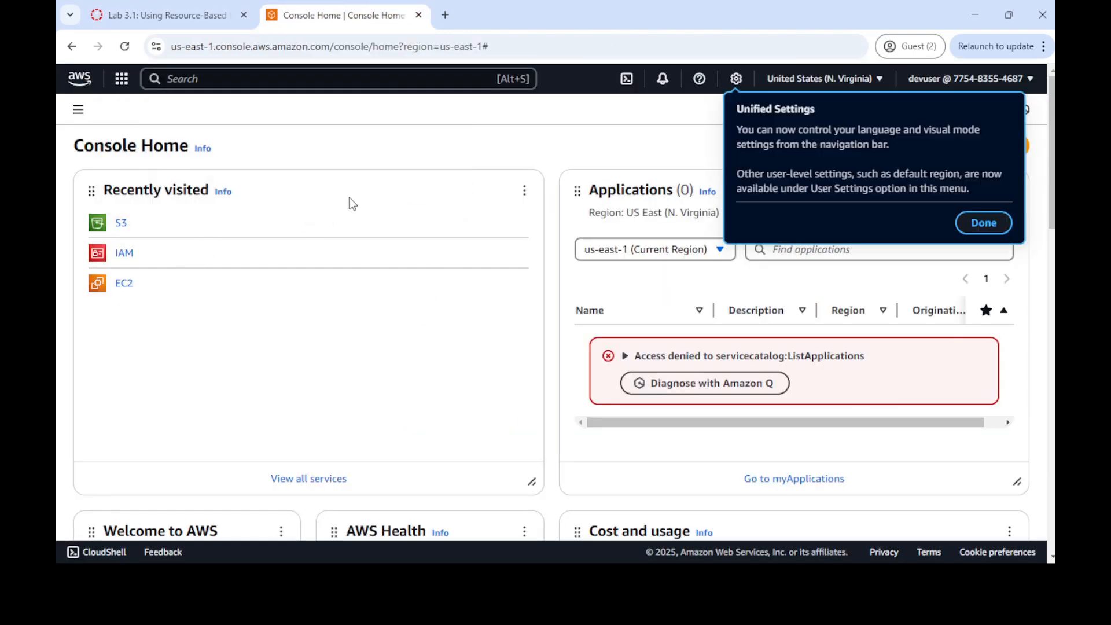
{"action": "left_click", "coordinate": [982, 221]}
{"action": "left_click", "coordinate": [293, 80]}
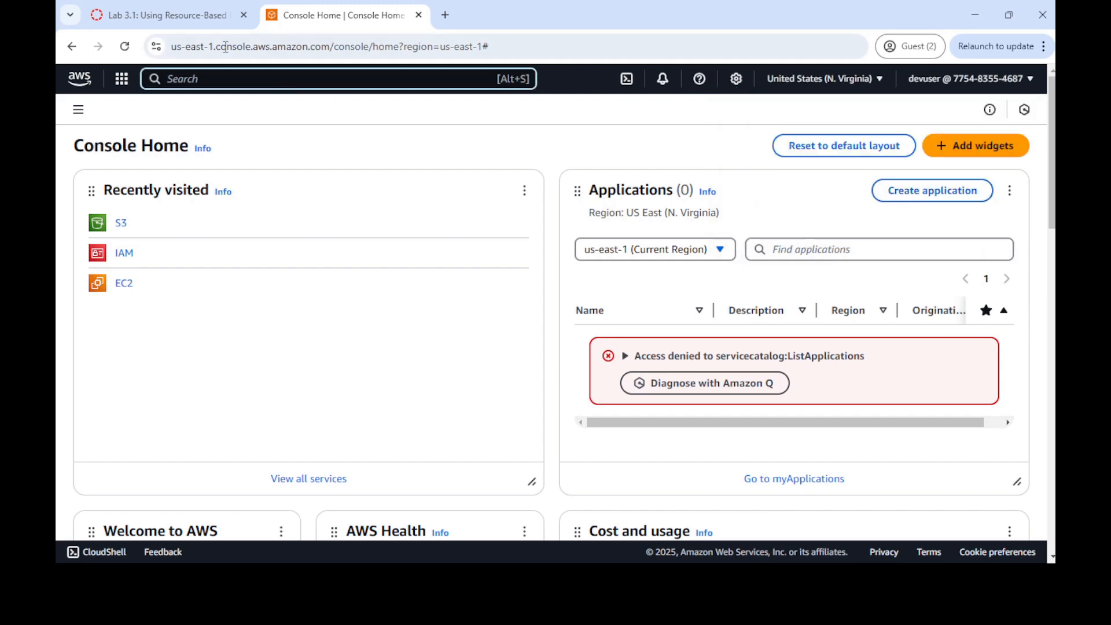
Step: Read the lab's step on opening the Amazon EC2 console, search the AWS console for "ec2" and open the EC2 service
{"action": "left_click", "coordinate": [167, 15]}
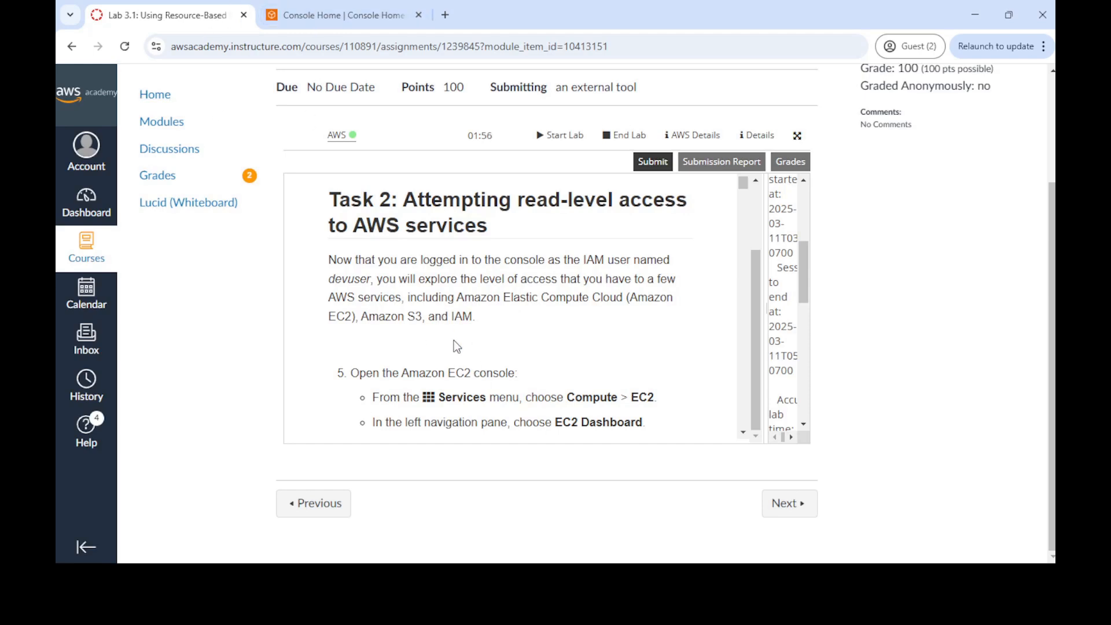
{"action": "scroll", "coordinate": [453, 340], "scroll_direction": "down", "scroll_amount": 1}
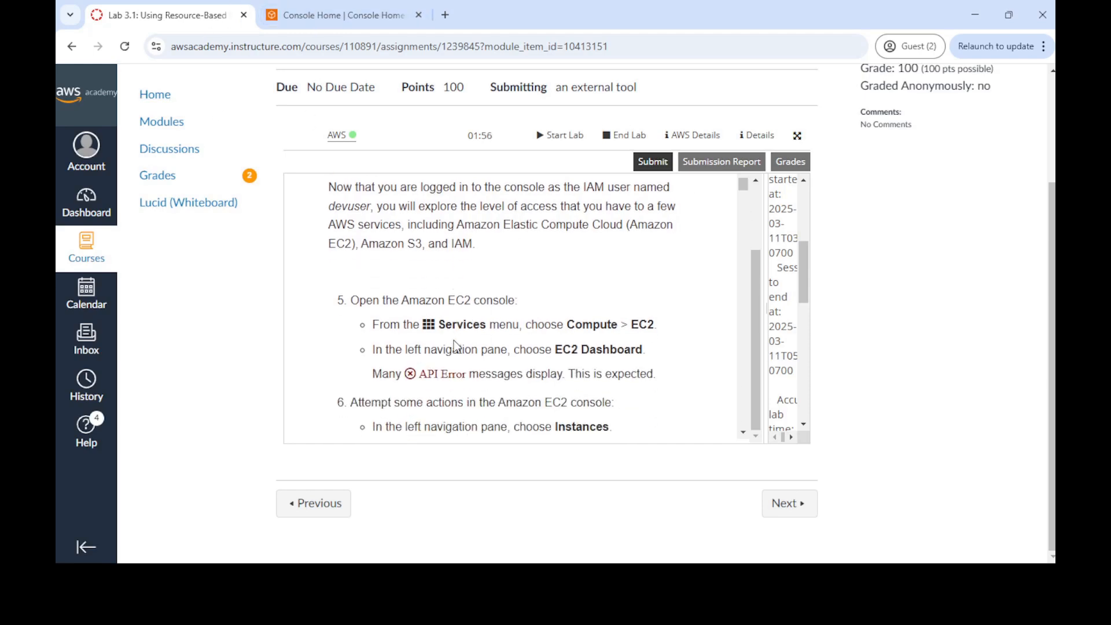
{"action": "left_click", "coordinate": [345, 13]}
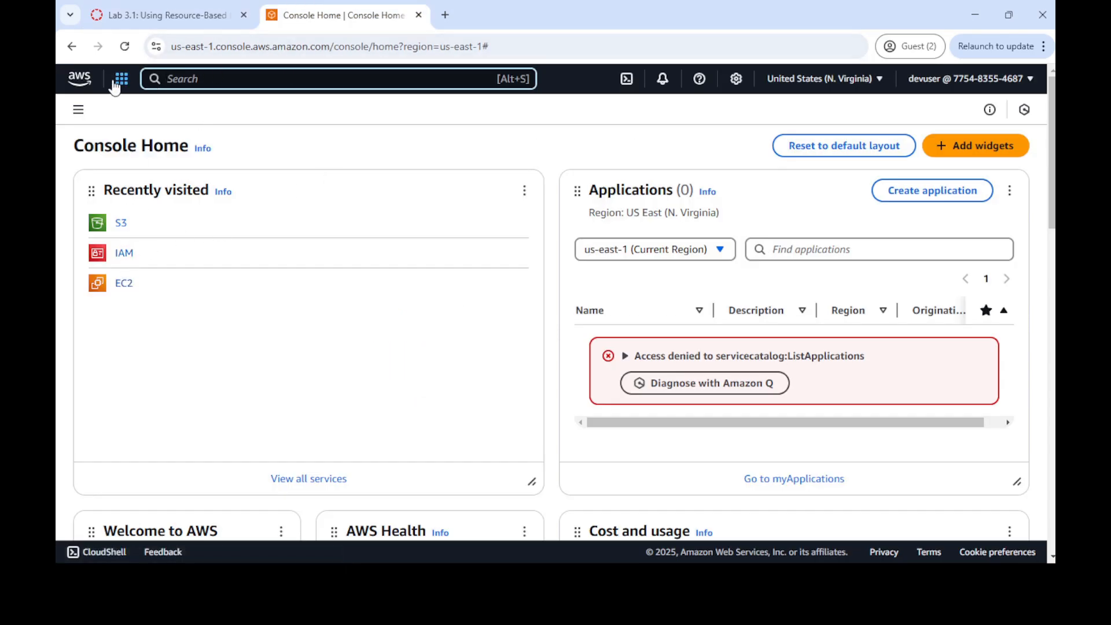
{"action": "left_click", "coordinate": [271, 79]}
{"action": "type", "text": "ec2"}
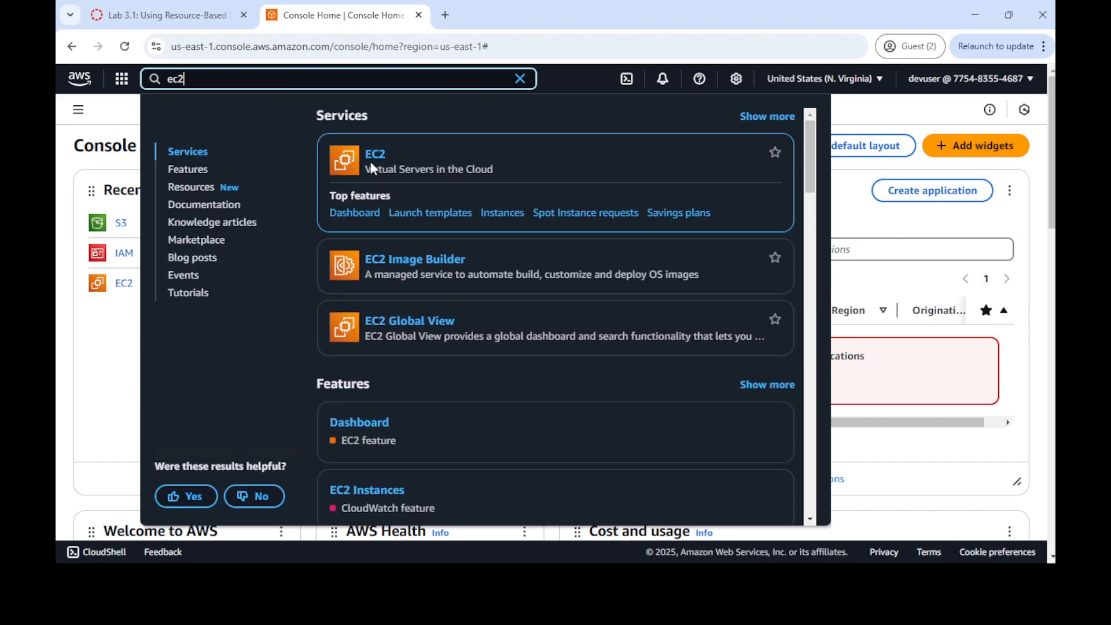
{"action": "left_click", "coordinate": [374, 152]}
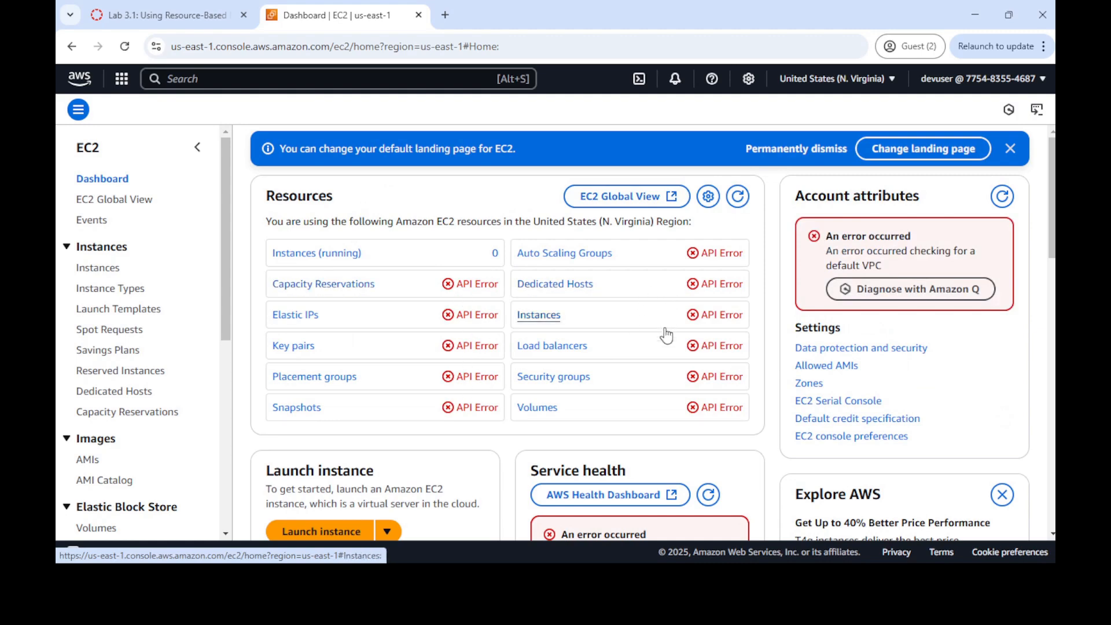
Step: Look over the resource list on the EC2 dashboard and open the form for launching a new instance
{"action": "scroll", "coordinate": [385, 301], "scroll_direction": "down", "scroll_amount": 1}
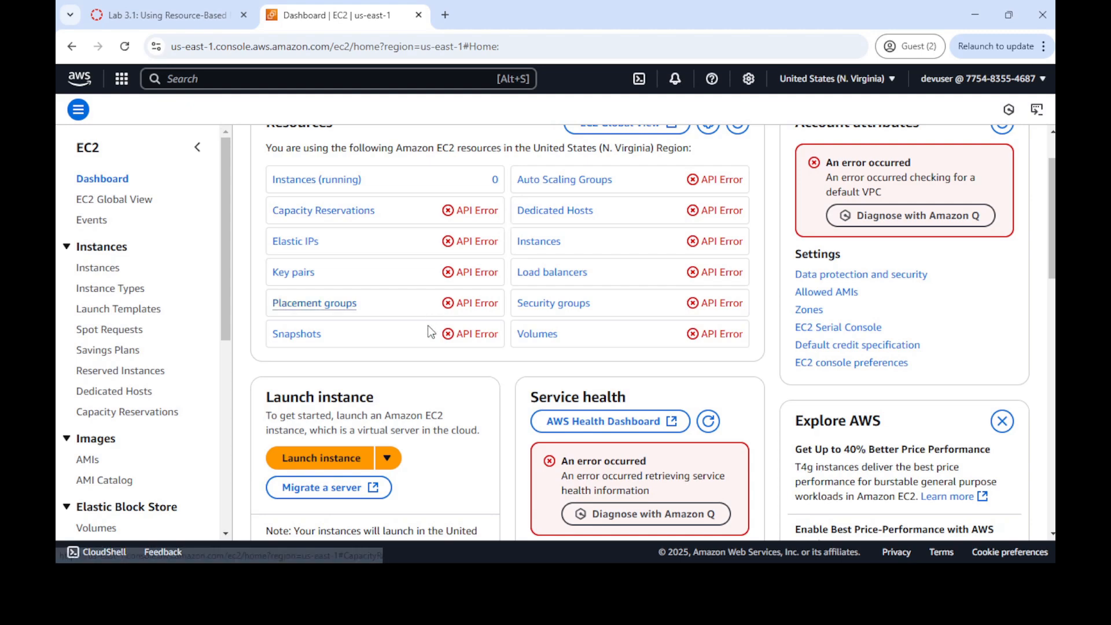
{"action": "scroll", "coordinate": [341, 338], "scroll_direction": "down", "scroll_amount": 2}
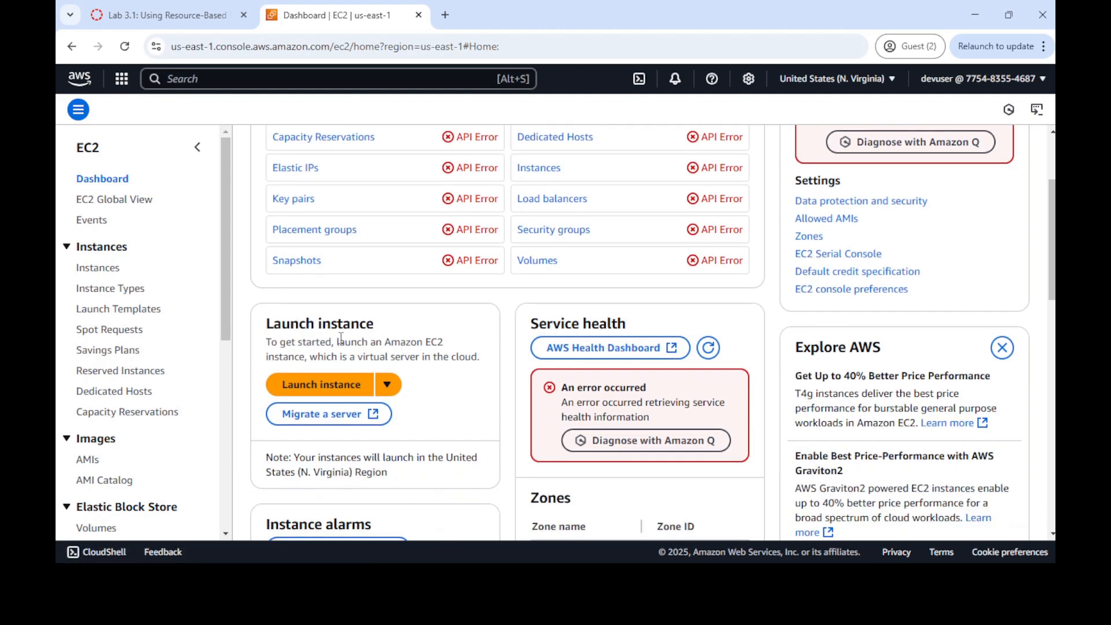
{"action": "left_click", "coordinate": [331, 389]}
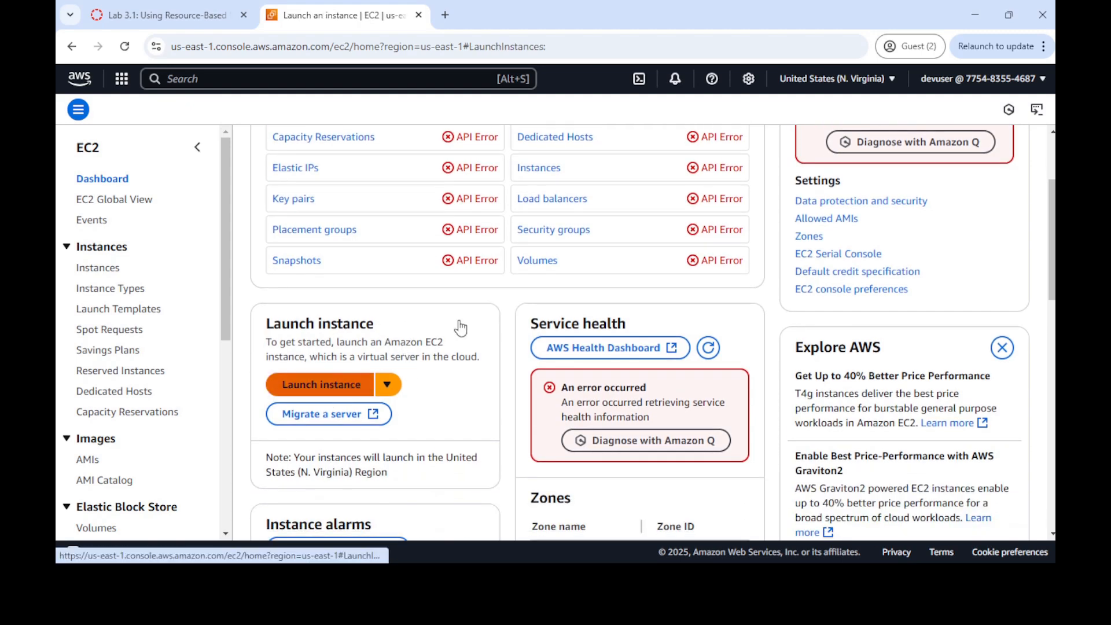
{"action": "left_click", "coordinate": [304, 271]}
Step: Check the instance type and key pair choices in the launch form, and leave it for the list of EC2 instances
{"action": "scroll", "coordinate": [304, 271], "scroll_direction": "down", "scroll_amount": 3}
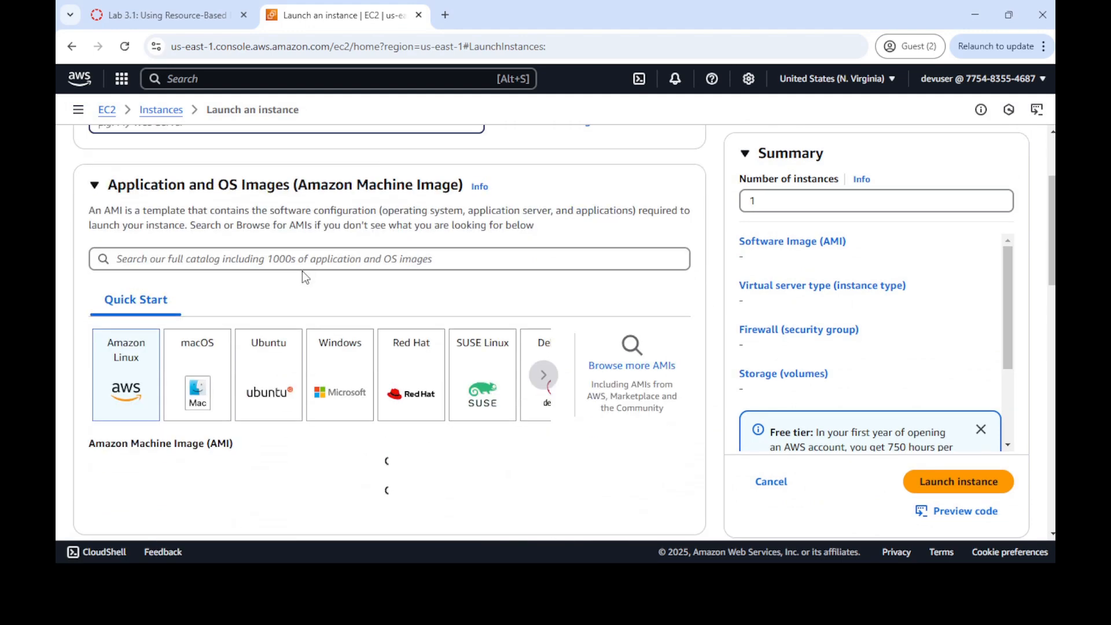
{"action": "scroll", "coordinate": [302, 272], "scroll_direction": "down", "scroll_amount": 5}
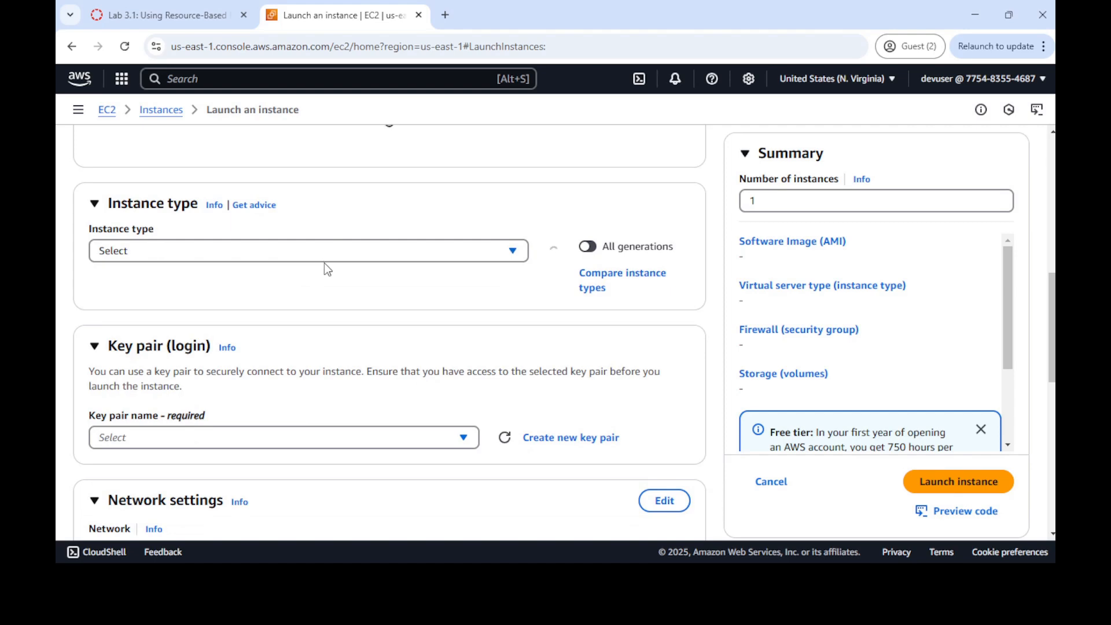
{"action": "left_click", "coordinate": [329, 260]}
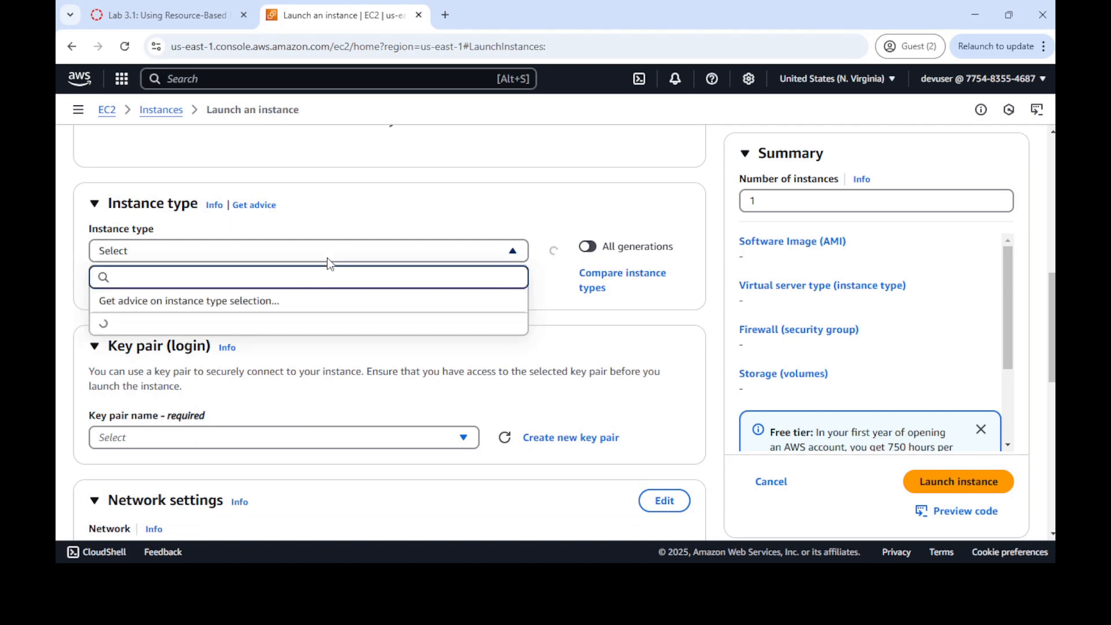
{"action": "left_click", "coordinate": [328, 259]}
{"action": "scroll", "coordinate": [342, 232], "scroll_direction": "down", "scroll_amount": 3}
{"action": "left_click", "coordinate": [356, 225]}
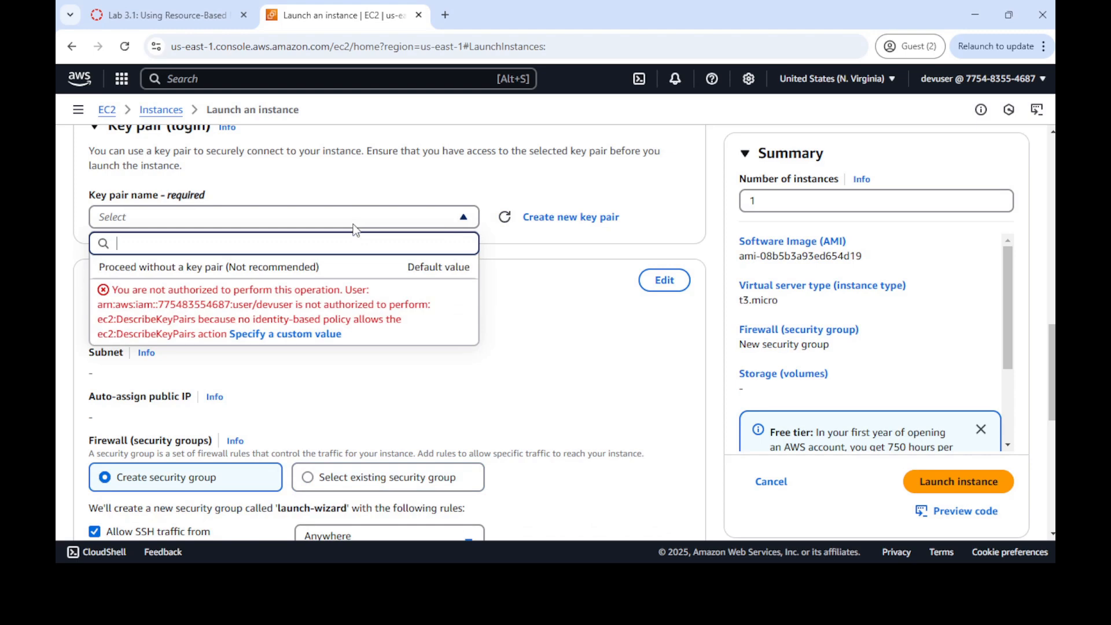
{"action": "left_click", "coordinate": [585, 339]}
{"action": "scroll", "coordinate": [586, 342], "scroll_direction": "up", "scroll_amount": 10}
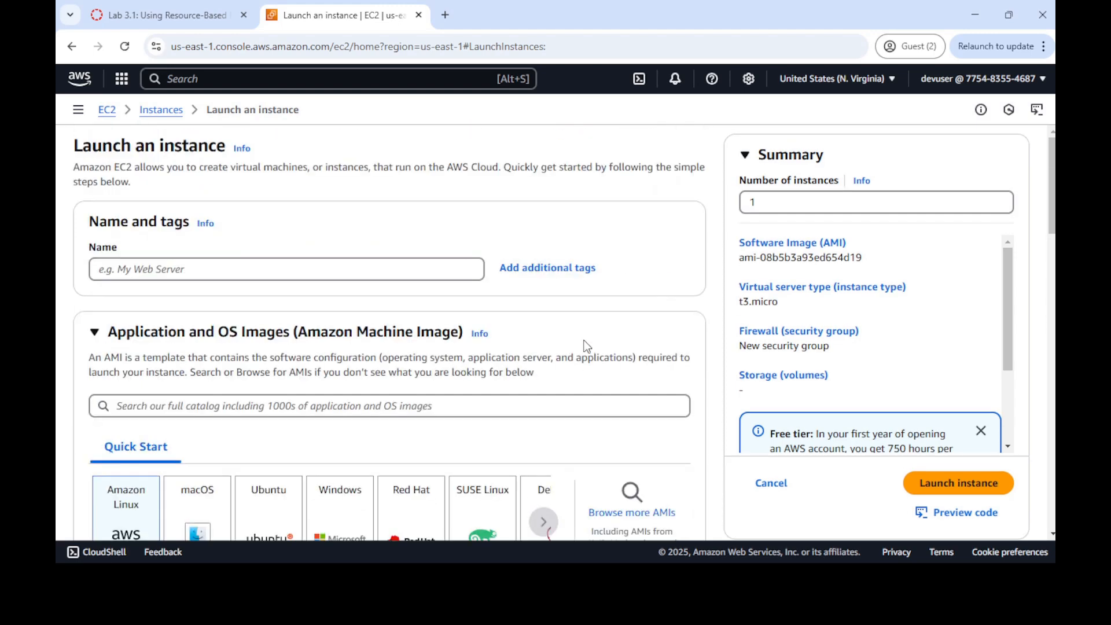
{"action": "left_click", "coordinate": [162, 110]}
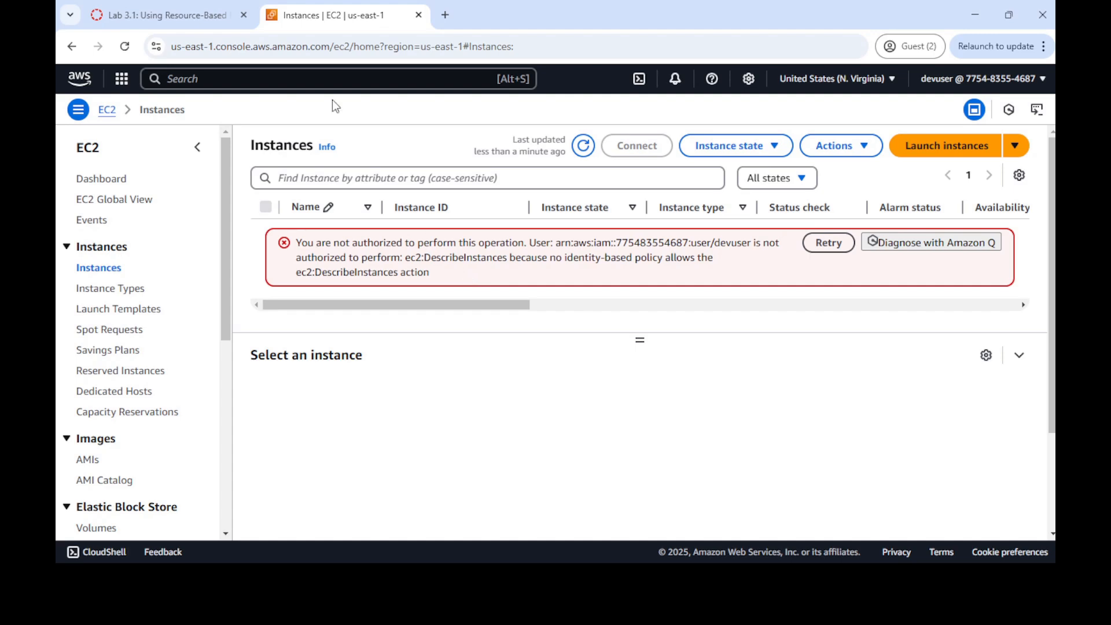
Step: Read the lab's step on exploring the Amazon S3 console, search the AWS console for "s3" and open the S3 service
{"action": "left_click", "coordinate": [188, 17]}
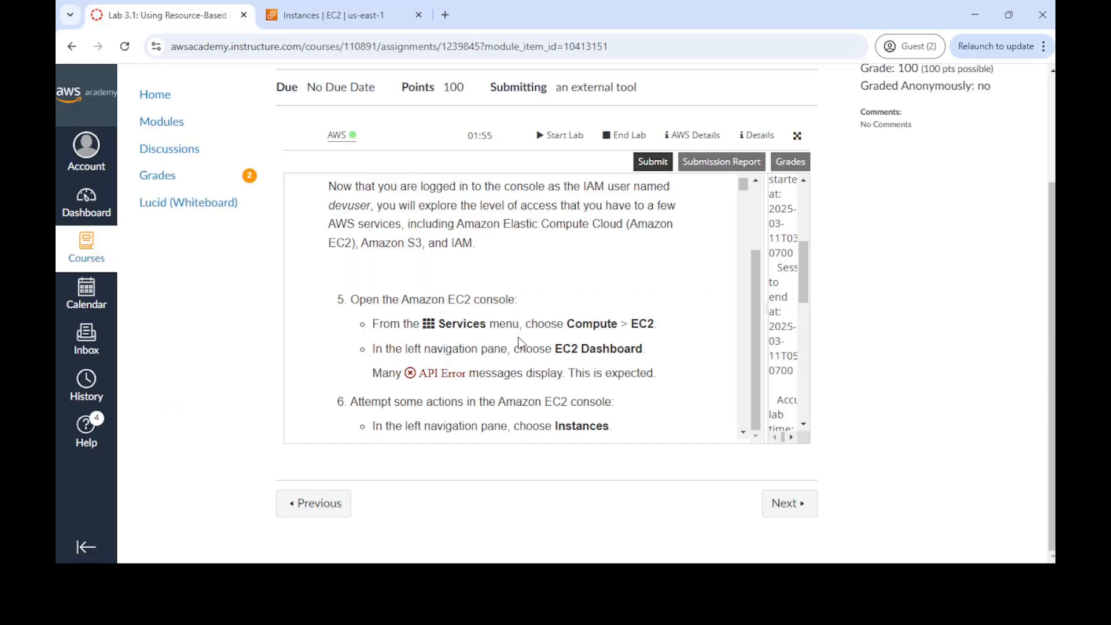
{"action": "scroll", "coordinate": [519, 343], "scroll_direction": "down", "scroll_amount": 9}
{"action": "scroll", "coordinate": [507, 278], "scroll_direction": "down", "scroll_amount": 3}
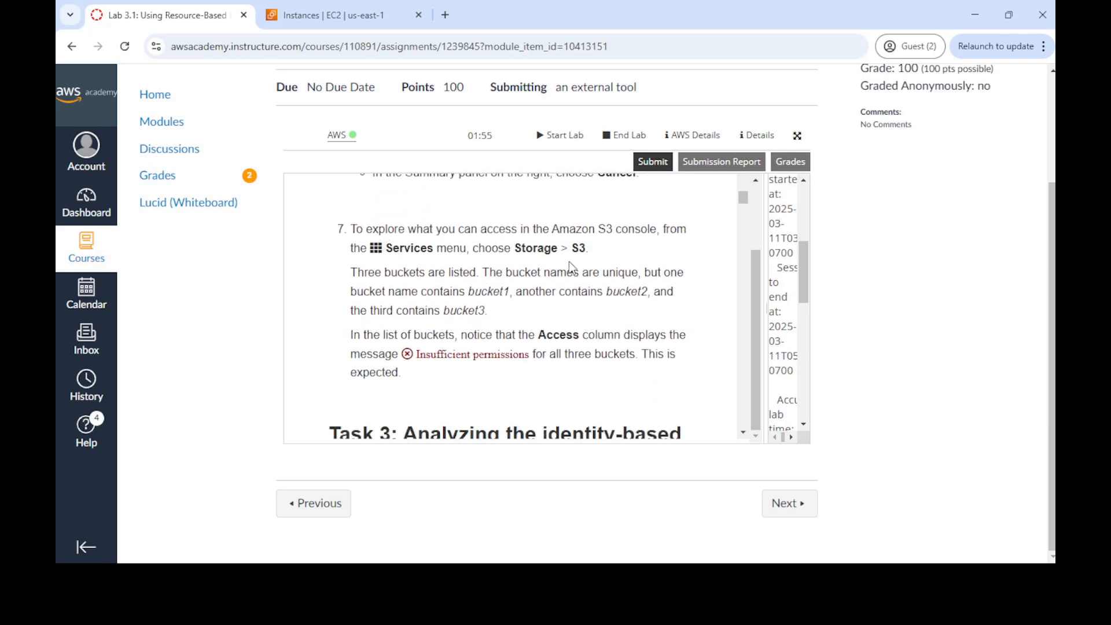
{"action": "double_click", "coordinate": [575, 248]}
{"action": "left_click", "coordinate": [318, 17]}
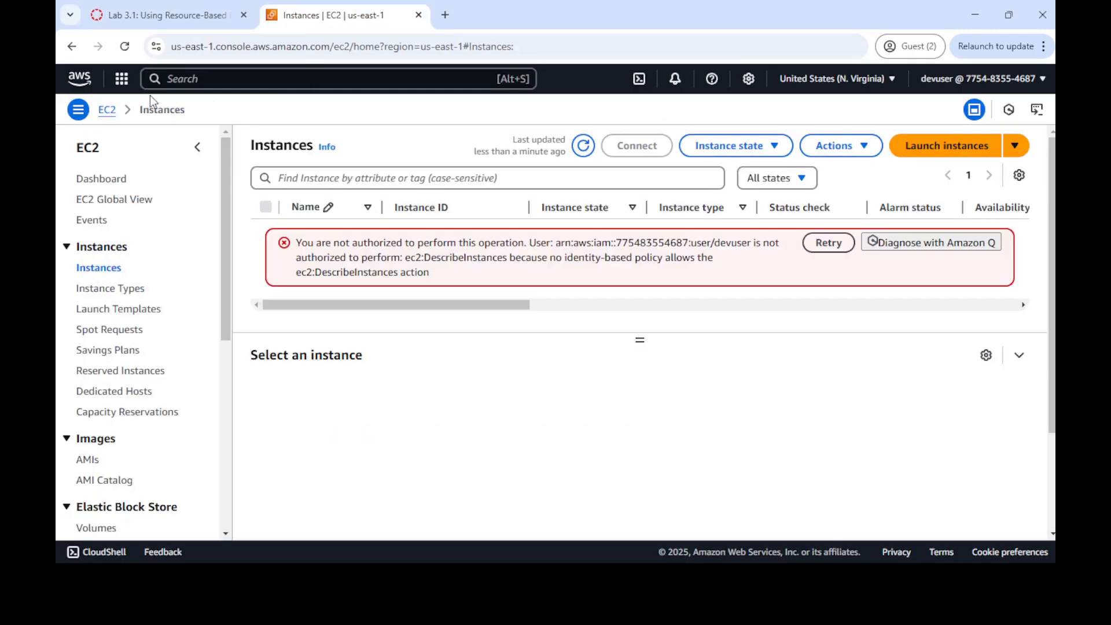
{"action": "left_click", "coordinate": [122, 79]}
{"action": "left_click", "coordinate": [257, 80]}
{"action": "type", "text": "s3"}
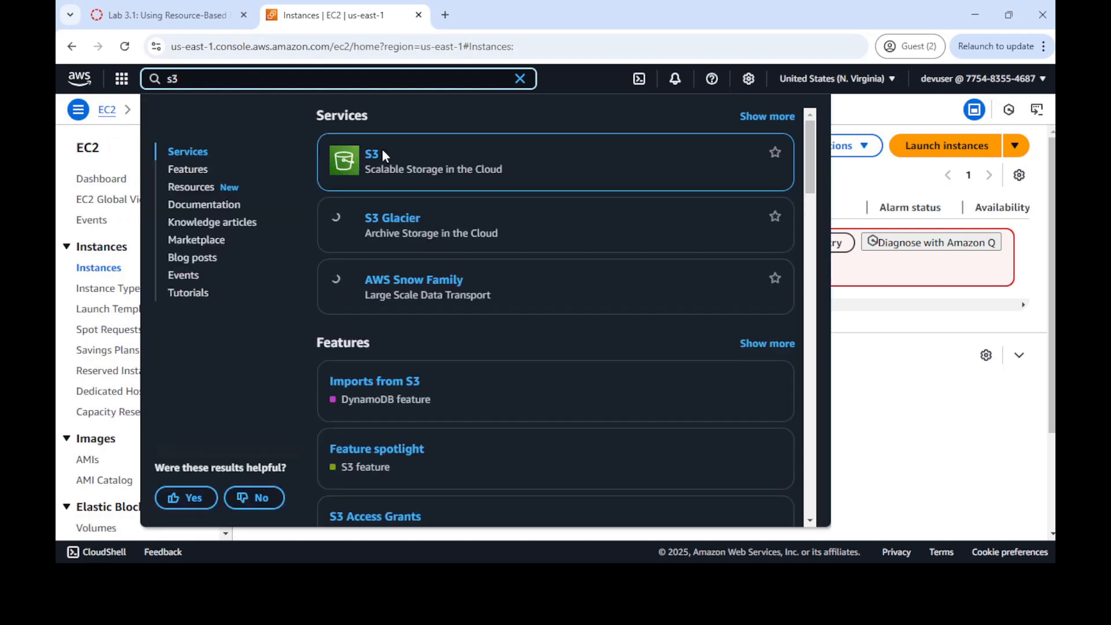
{"action": "left_click", "coordinate": [370, 162]}
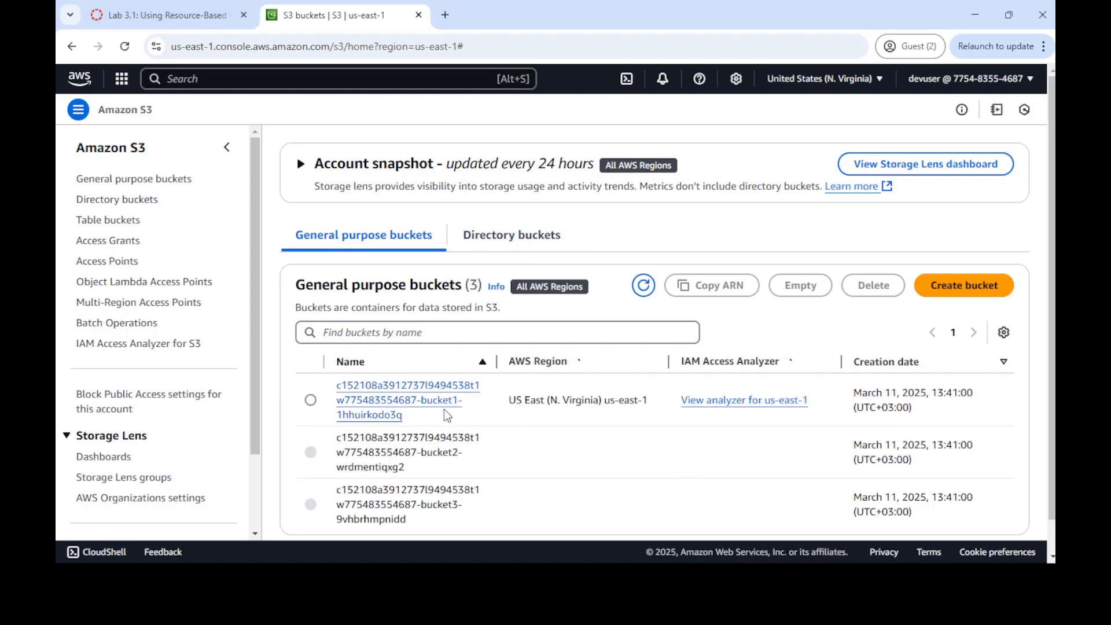
Step: Compare the general purpose buckets in the S3 console with the lab's description of the three buckets and their Access column
{"action": "scroll", "coordinate": [458, 419], "scroll_direction": "down", "scroll_amount": 1}
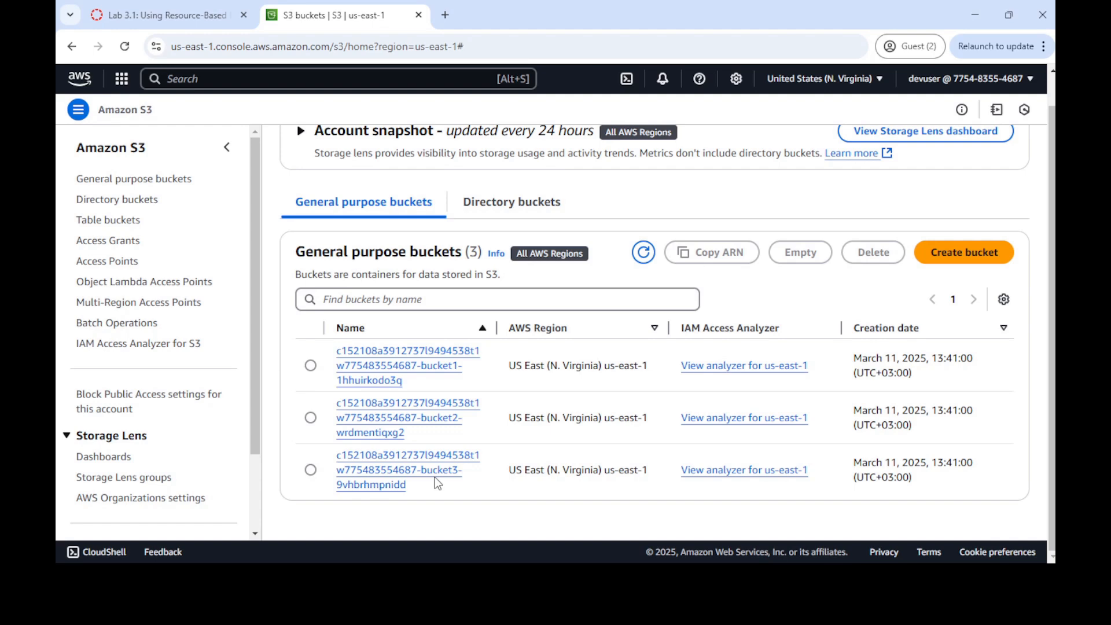
{"action": "left_click", "coordinate": [166, 15]}
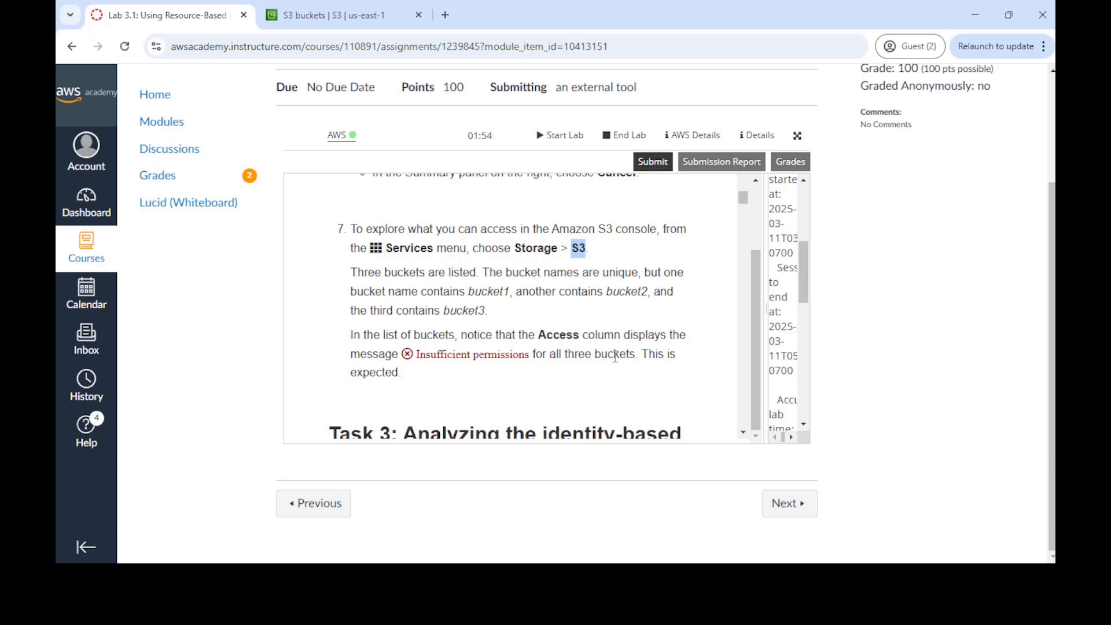
{"action": "left_click", "coordinate": [324, 15]}
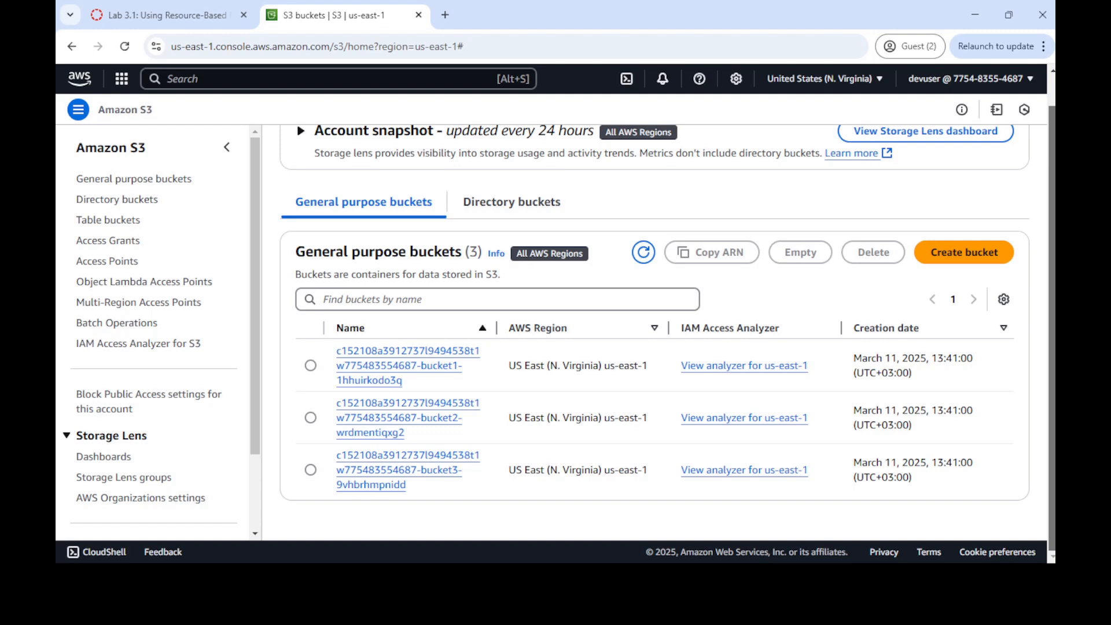
{"action": "scroll", "coordinate": [666, 312], "scroll_direction": "up", "scroll_amount": 1}
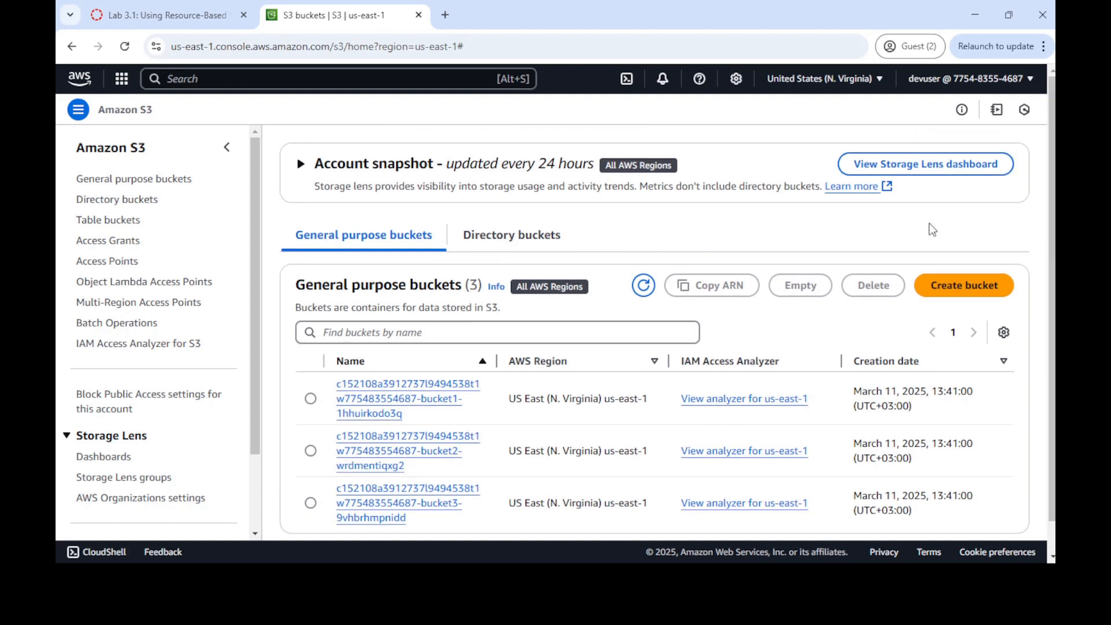
Step: Read the lab's Task 3 up to accessing the IAM console, search the AWS console for "iam" and open the IAM service
{"action": "left_click", "coordinate": [191, 13]}
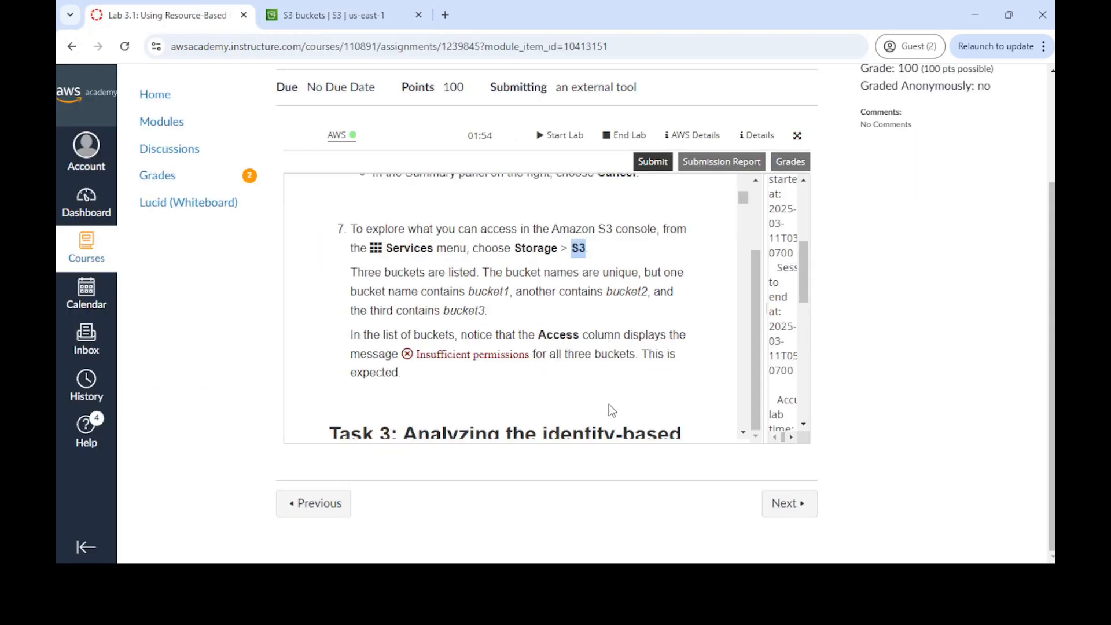
{"action": "scroll", "coordinate": [579, 353], "scroll_direction": "down", "scroll_amount": 4}
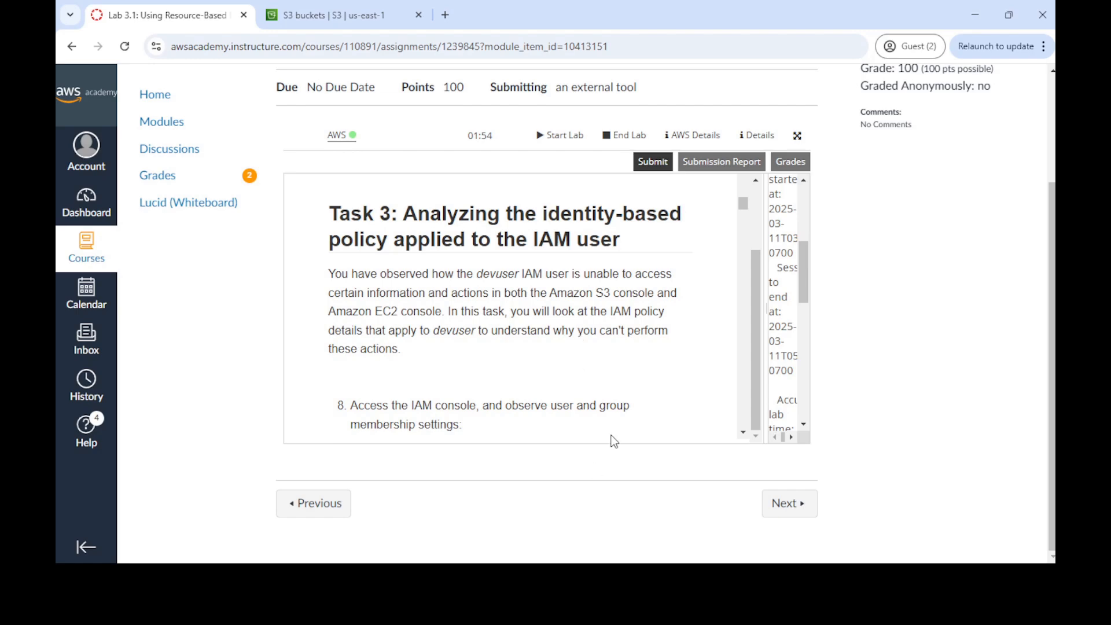
{"action": "scroll", "coordinate": [578, 351], "scroll_direction": "down", "scroll_amount": 2}
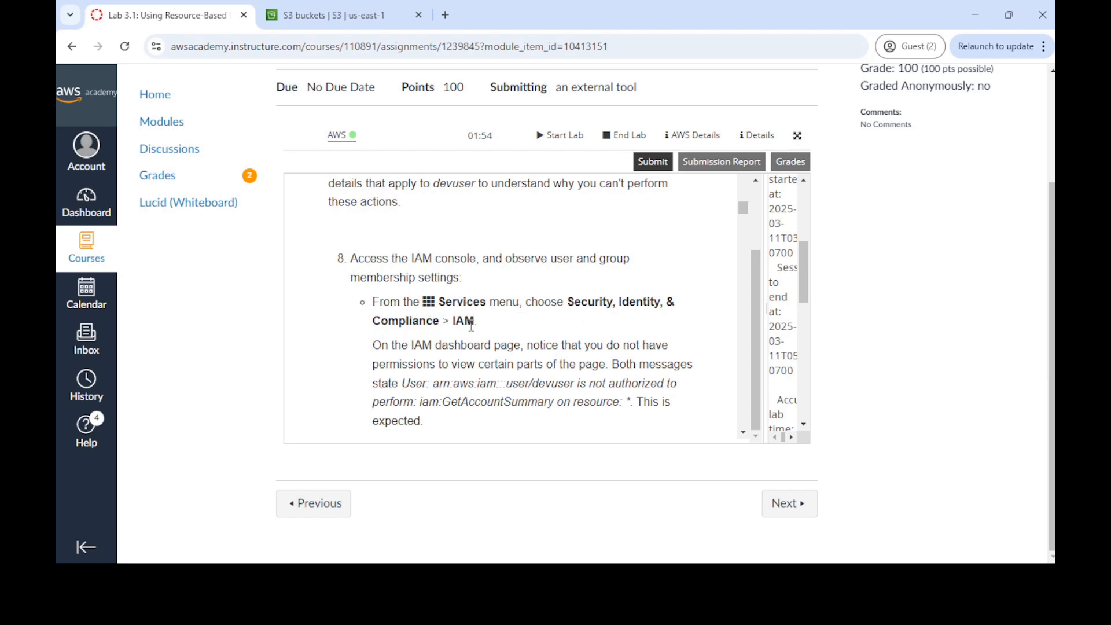
{"action": "scroll", "coordinate": [480, 325], "scroll_direction": "down", "scroll_amount": 2}
{"action": "scroll", "coordinate": [479, 325], "scroll_direction": "up", "scroll_amount": 1}
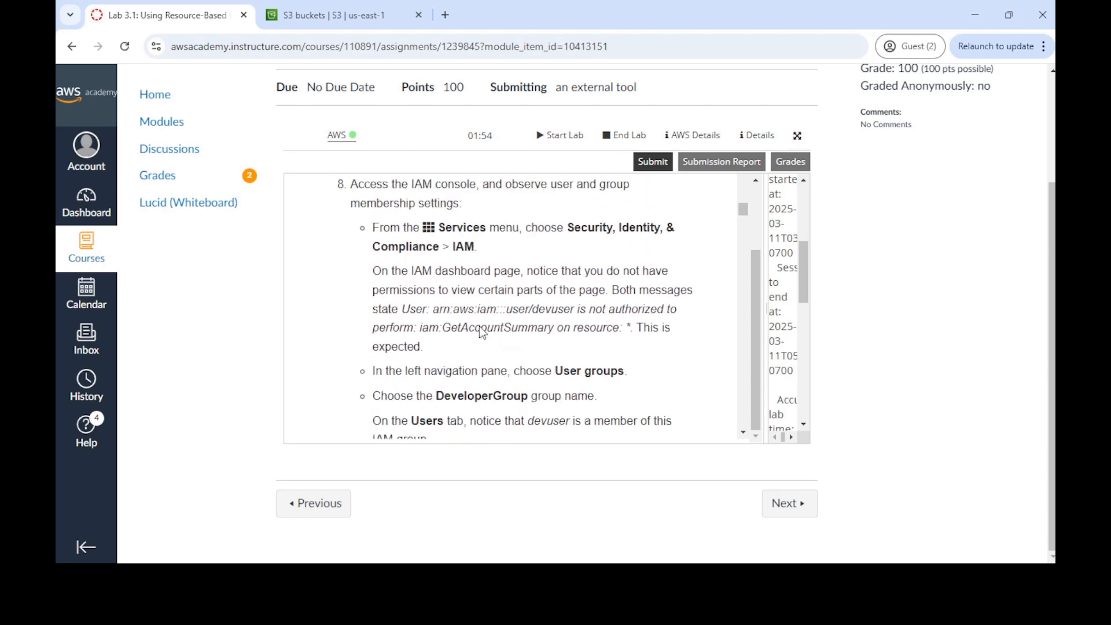
{"action": "left_click", "coordinate": [409, 7]}
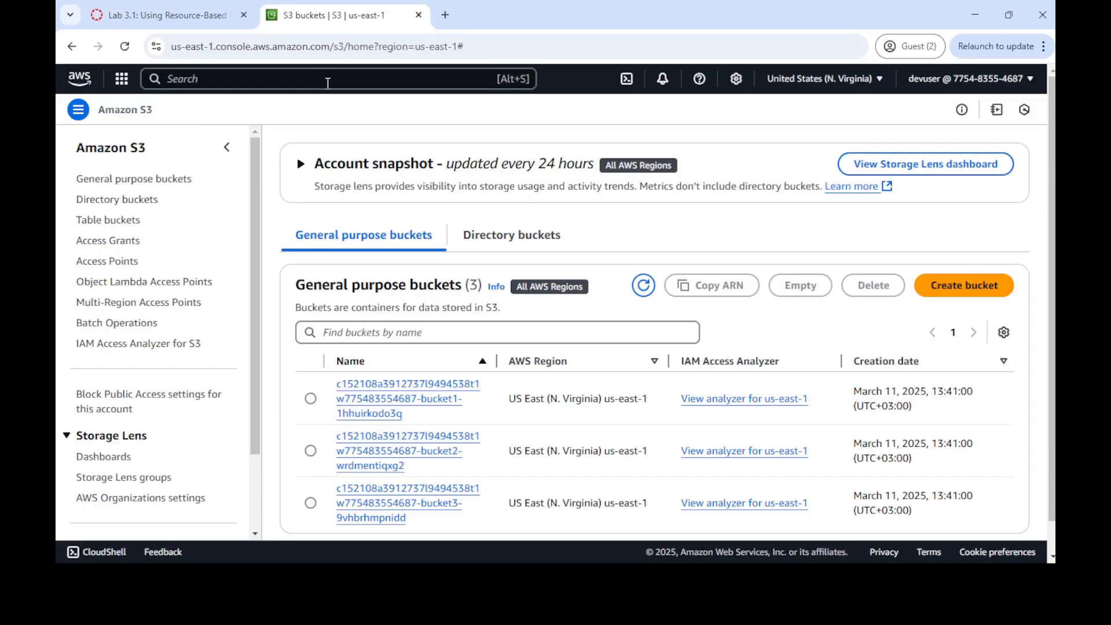
{"action": "left_click", "coordinate": [330, 83]}
{"action": "type", "text": "iam"}
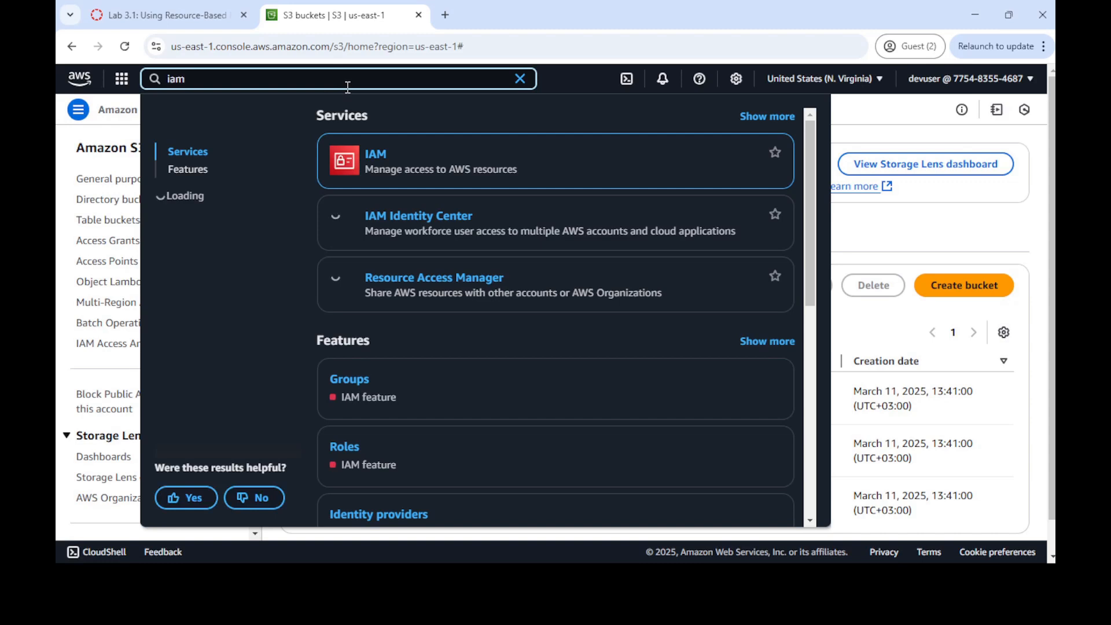
{"action": "left_click", "coordinate": [379, 157]}
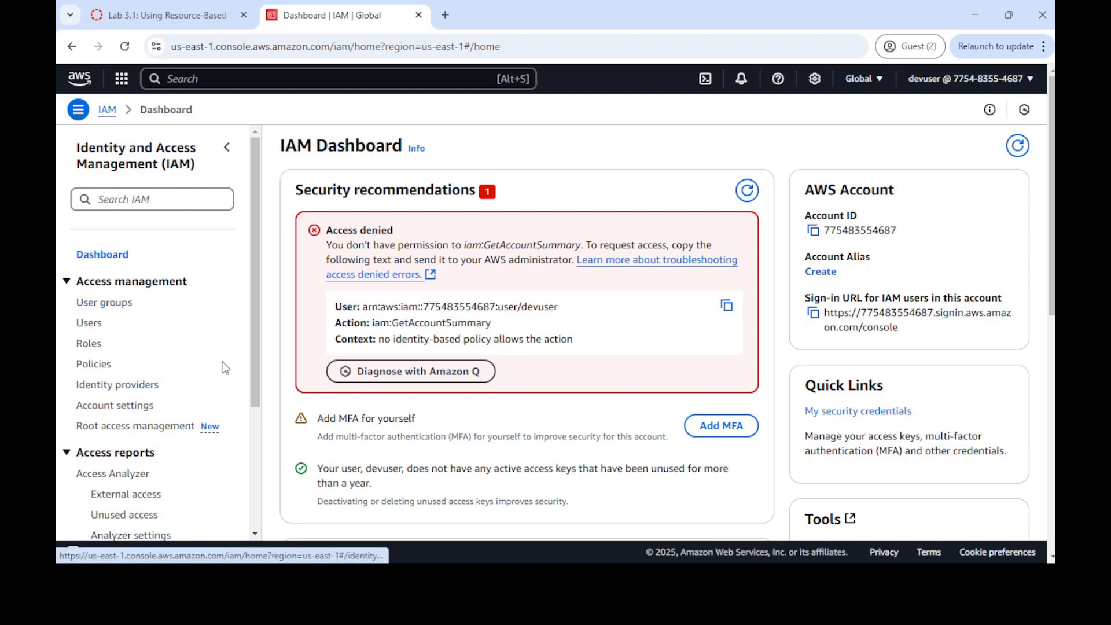
Step: Examine the Security recommendations and IAM resources sections of the IAM dashboard for permission messages
{"action": "scroll", "coordinate": [195, 337], "scroll_direction": "down", "scroll_amount": 3}
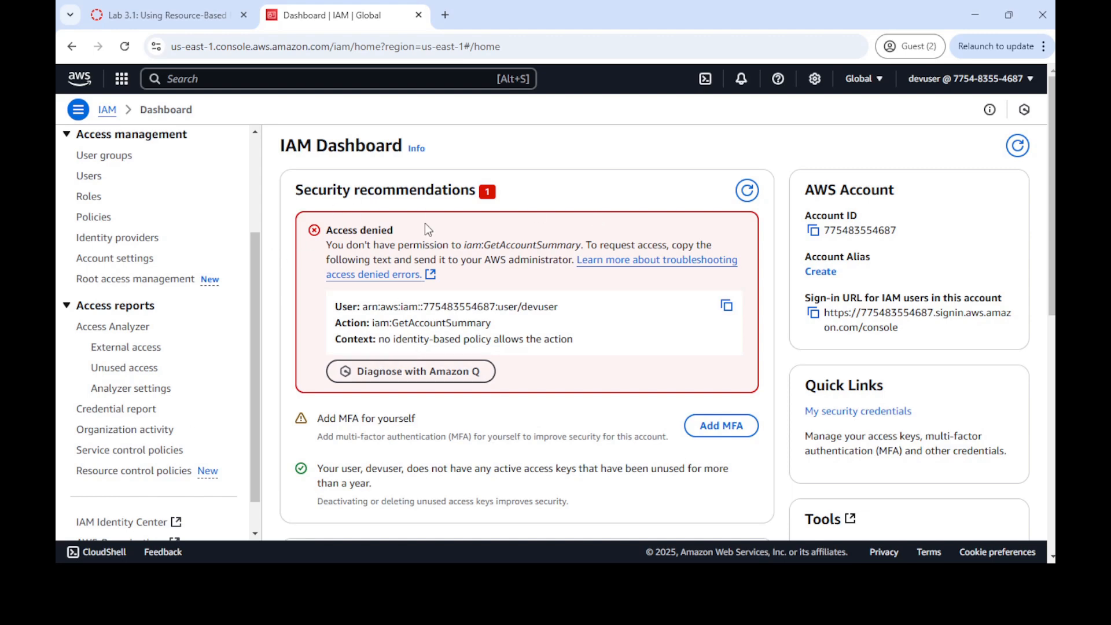
{"action": "scroll", "coordinate": [375, 247], "scroll_direction": "down", "scroll_amount": 5}
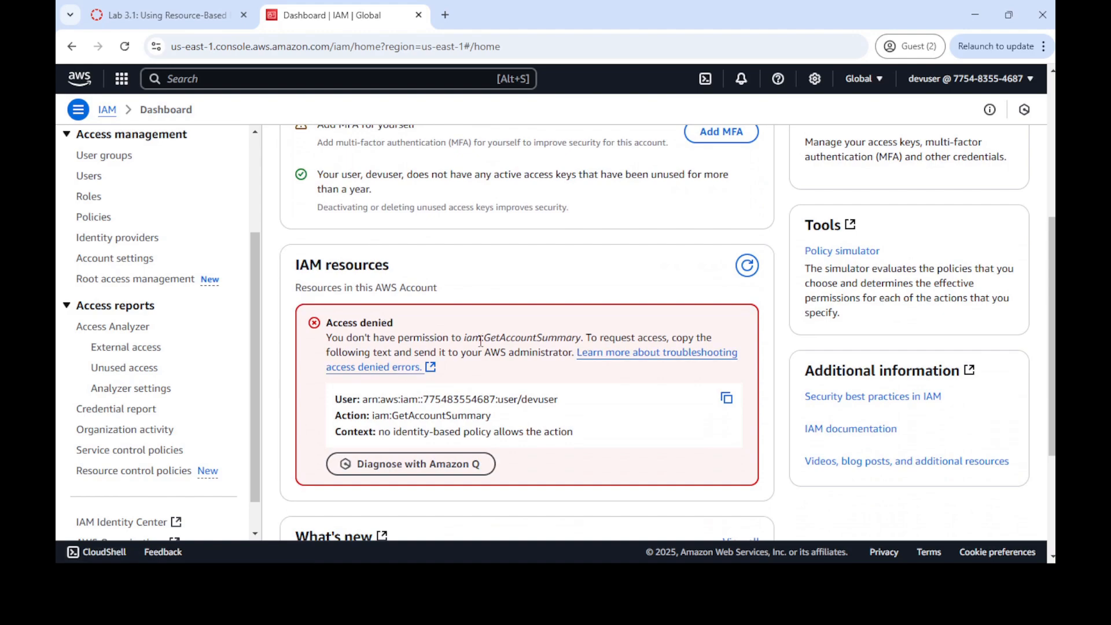
{"action": "scroll", "coordinate": [481, 342], "scroll_direction": "up", "scroll_amount": 7}
{"action": "scroll", "coordinate": [481, 342], "scroll_direction": "down", "scroll_amount": 8}
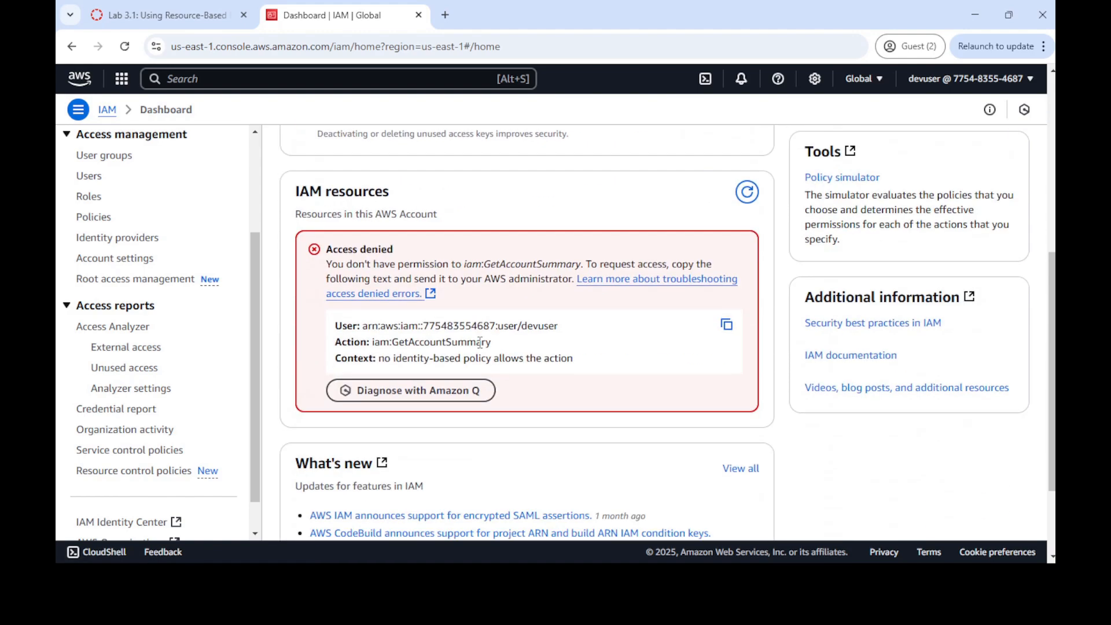
{"action": "scroll", "coordinate": [481, 343], "scroll_direction": "up", "scroll_amount": 6}
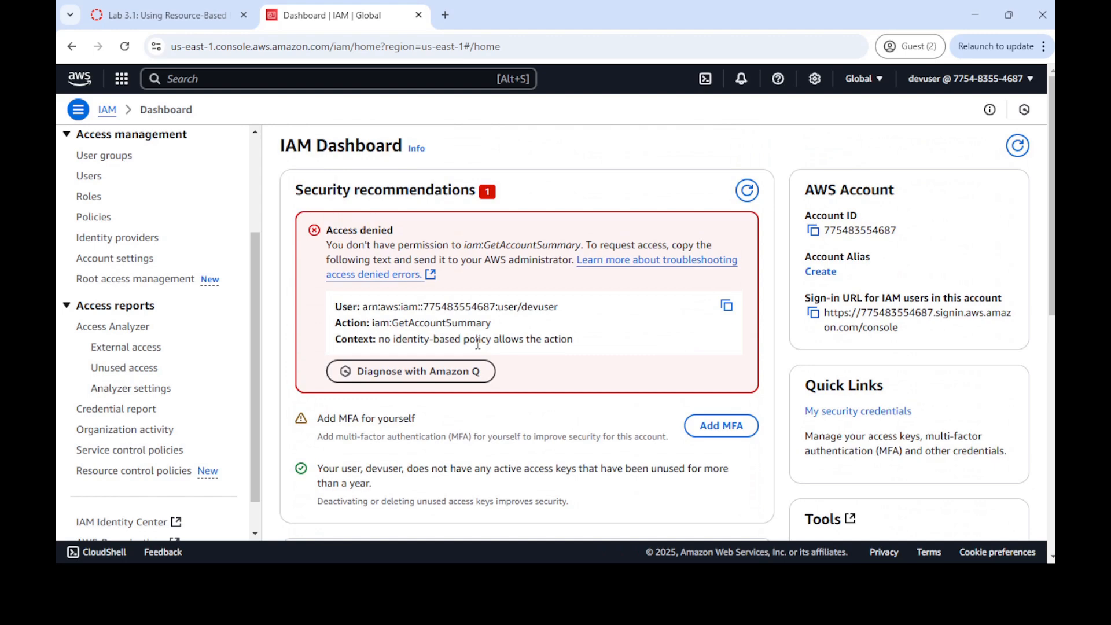
Step: Read the lab's bullets on user groups, and open DeveloperGroup from the IAM user groups
{"action": "left_click", "coordinate": [179, 17]}
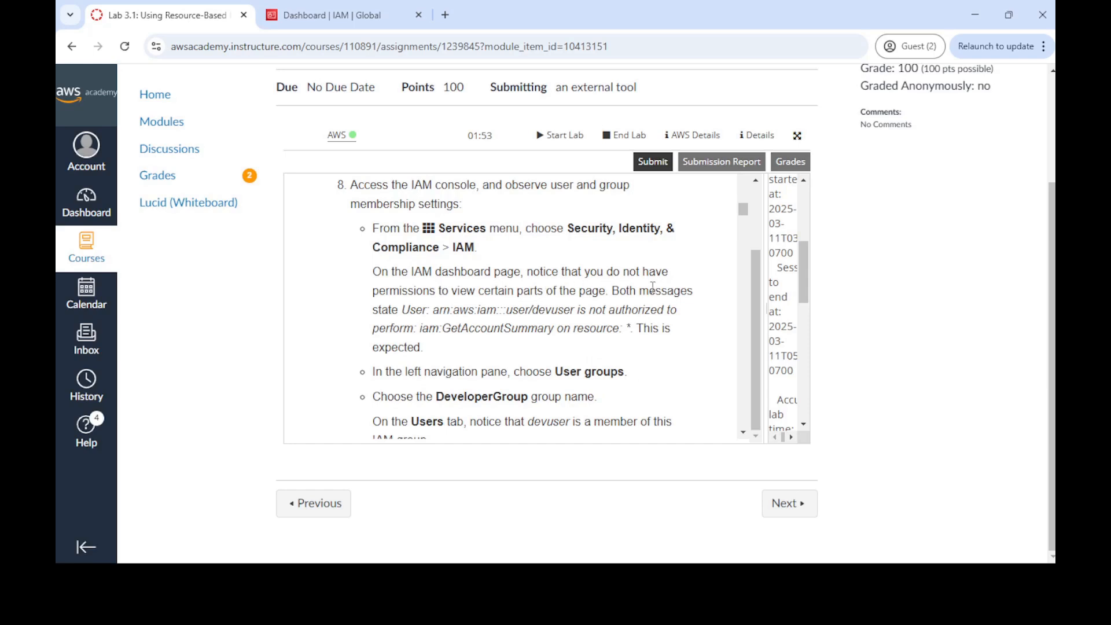
{"action": "scroll", "coordinate": [585, 321], "scroll_direction": "down", "scroll_amount": 1}
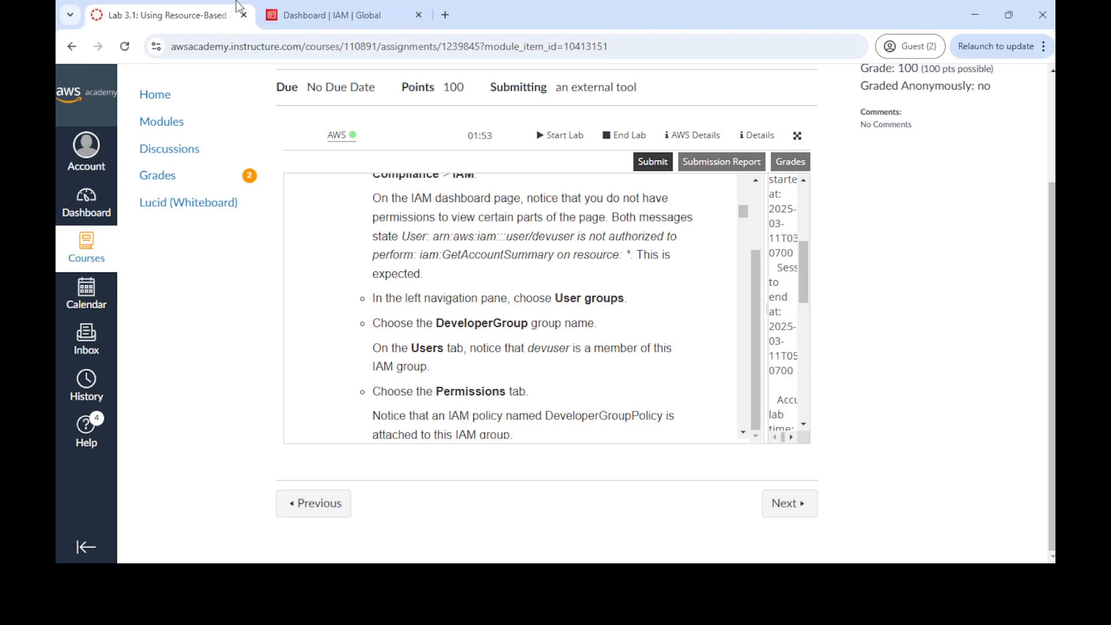
{"action": "left_click", "coordinate": [320, 15]}
{"action": "scroll", "coordinate": [120, 165], "scroll_direction": "up", "scroll_amount": 3}
{"action": "left_click", "coordinate": [117, 305]}
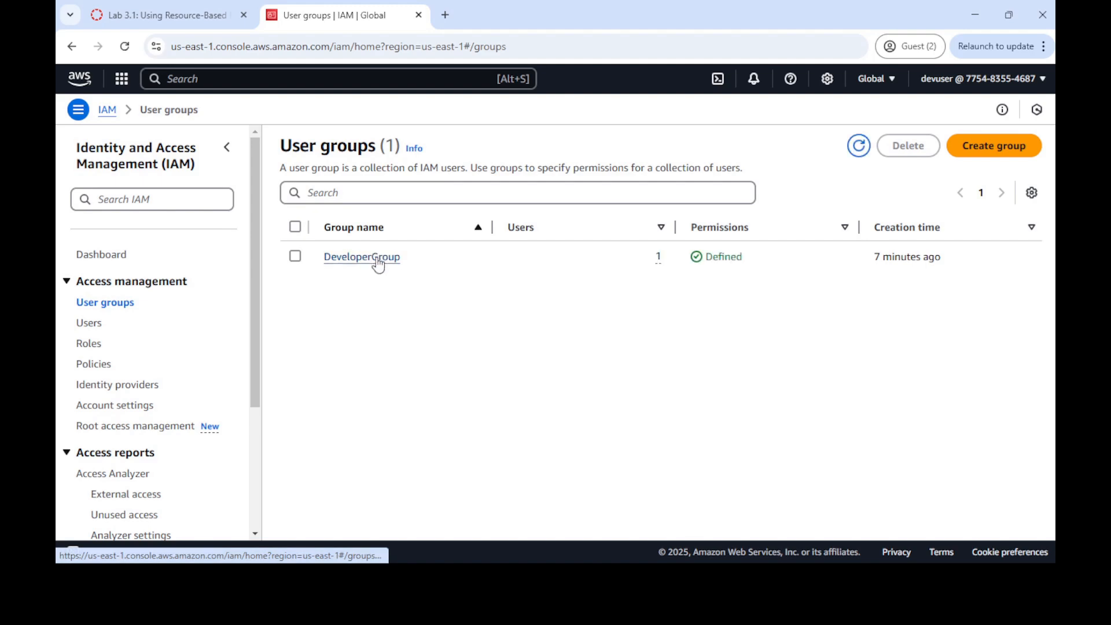
{"action": "left_click", "coordinate": [378, 259]}
Step: Check the lab's note about the members of DeveloperGroup and open the details of its member devuser
{"action": "left_click", "coordinate": [206, 15]}
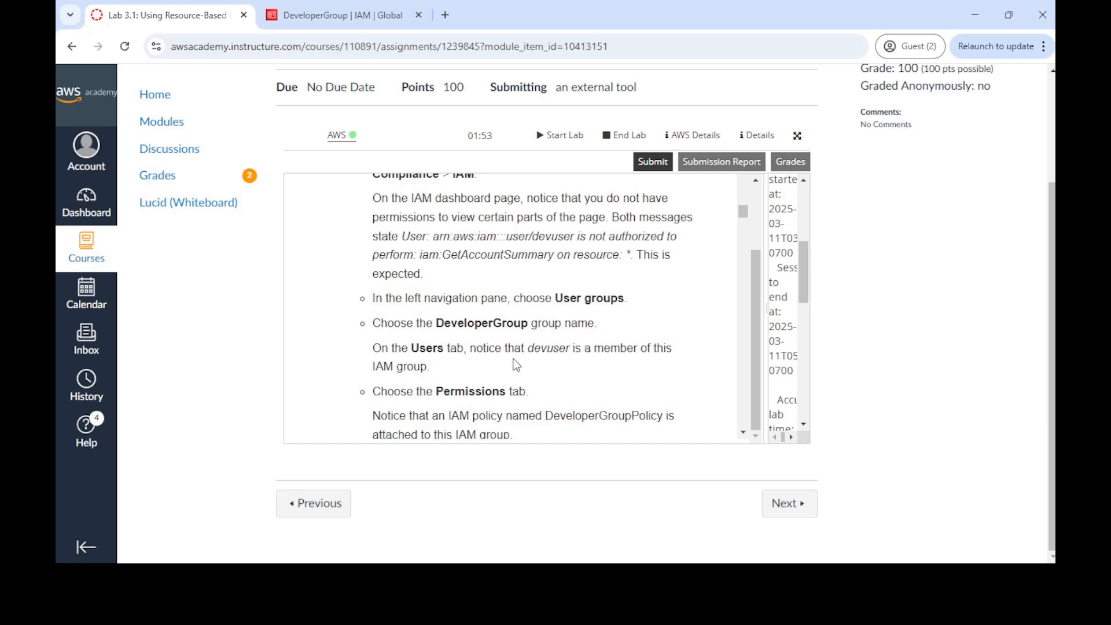
{"action": "left_click", "coordinate": [348, 15]}
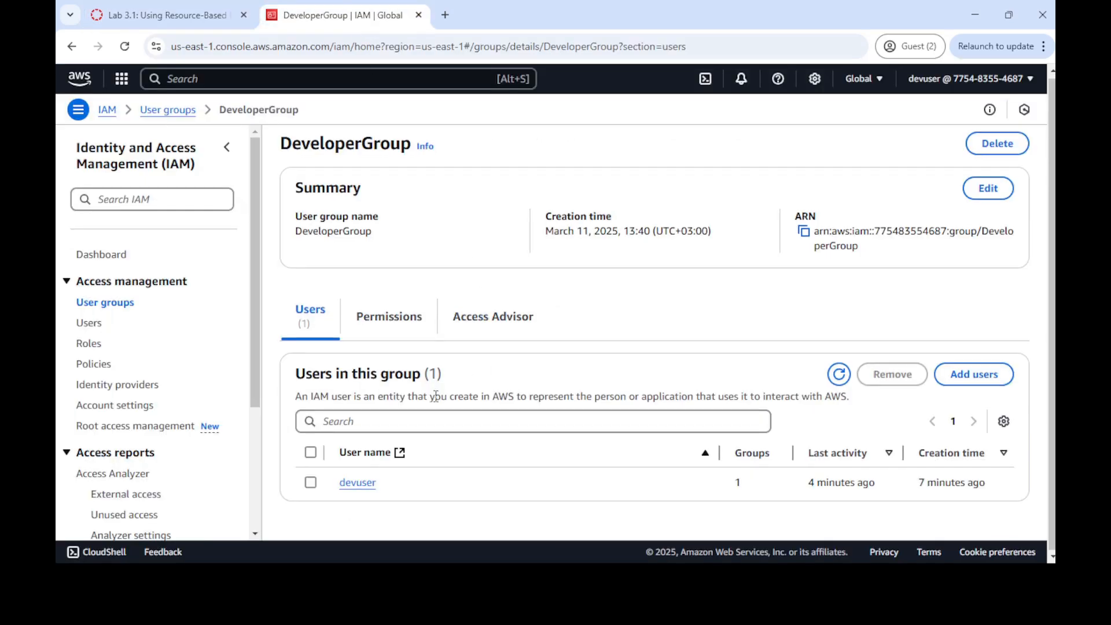
{"action": "left_click", "coordinate": [360, 485]}
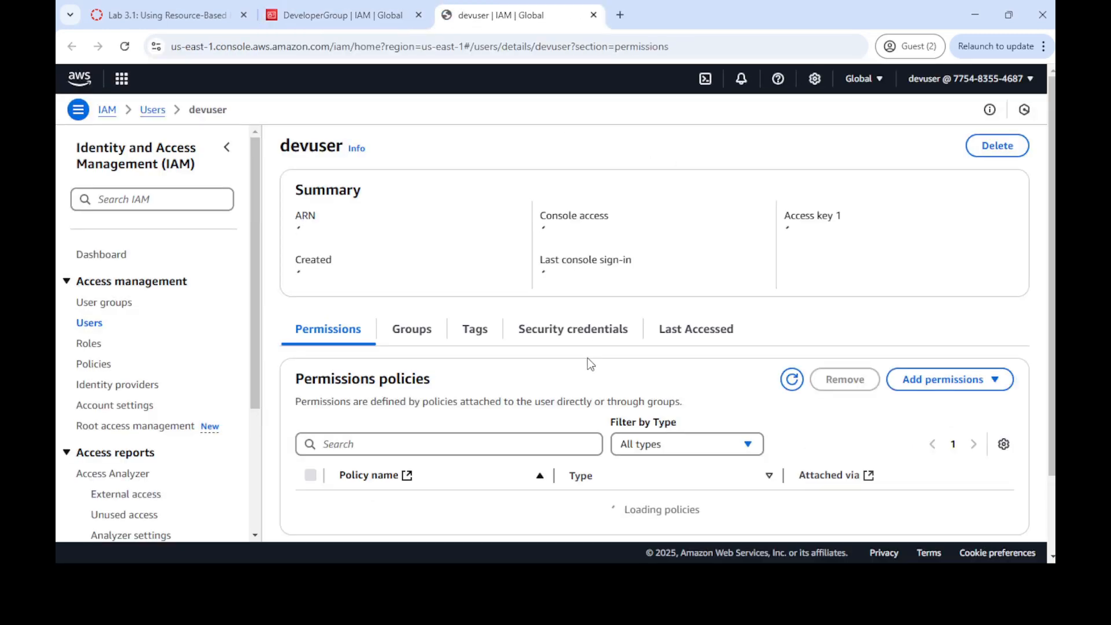
Step: Check the lab's instruction about the Permissions tab and expand DeveloperGroupPolicy in devuser's permissions policies
{"action": "scroll", "coordinate": [426, 385], "scroll_direction": "down", "scroll_amount": 2}
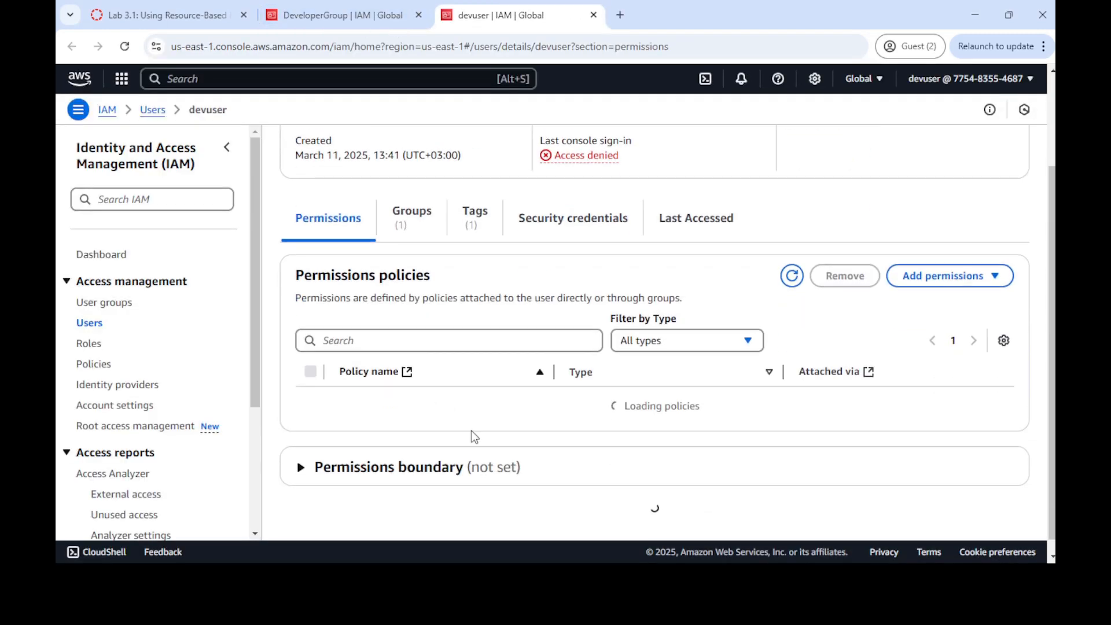
{"action": "left_click", "coordinate": [180, 16]}
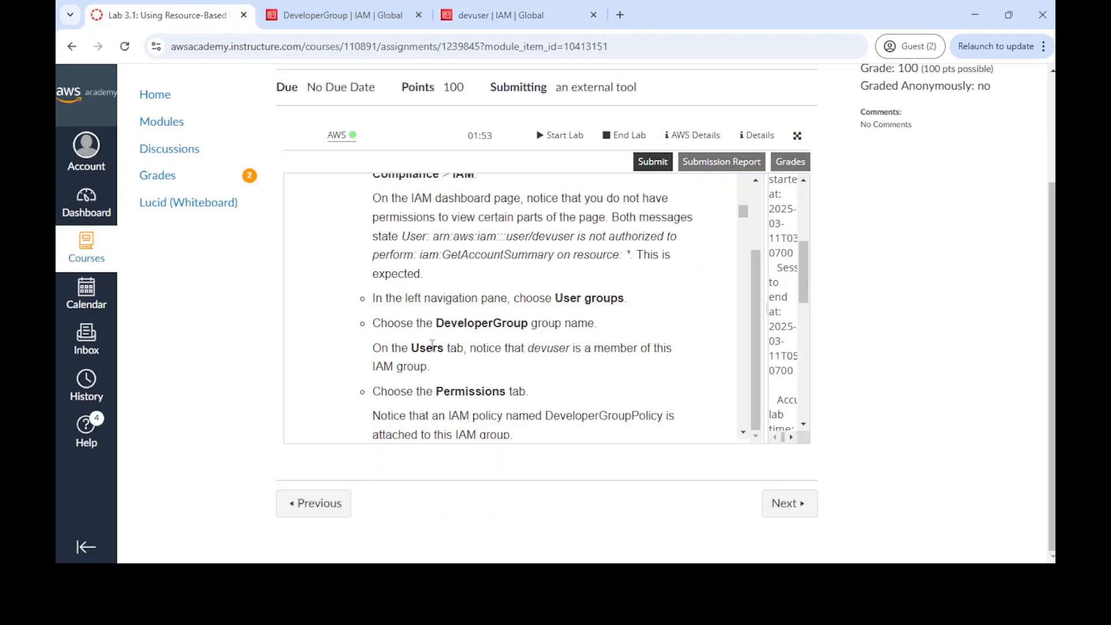
{"action": "scroll", "coordinate": [527, 388], "scroll_direction": "down", "scroll_amount": 1}
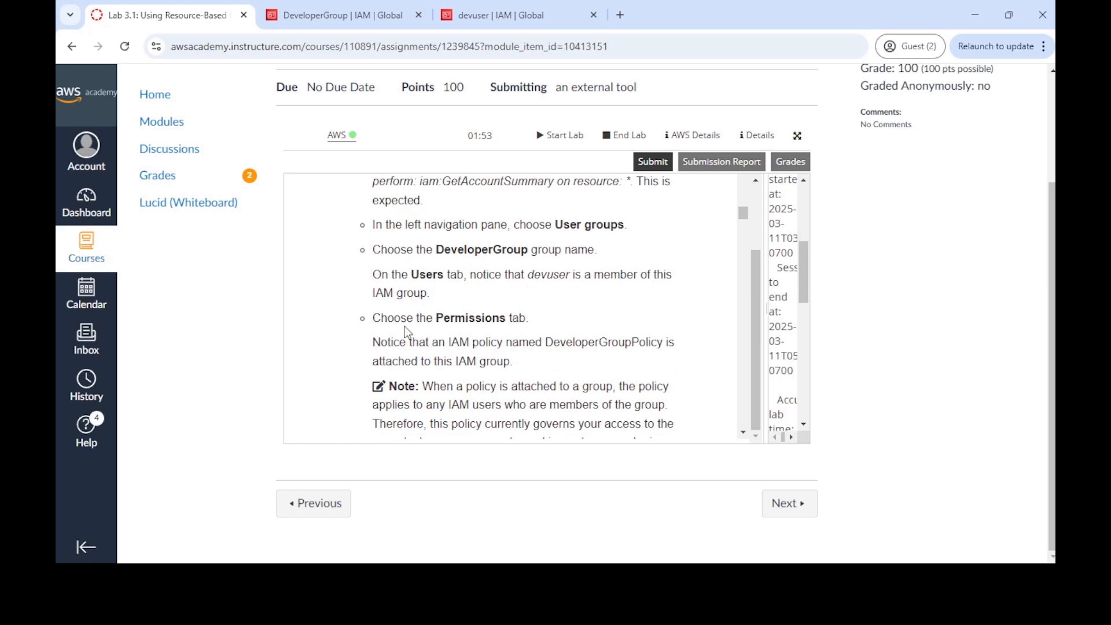
{"action": "left_click", "coordinate": [497, 16]}
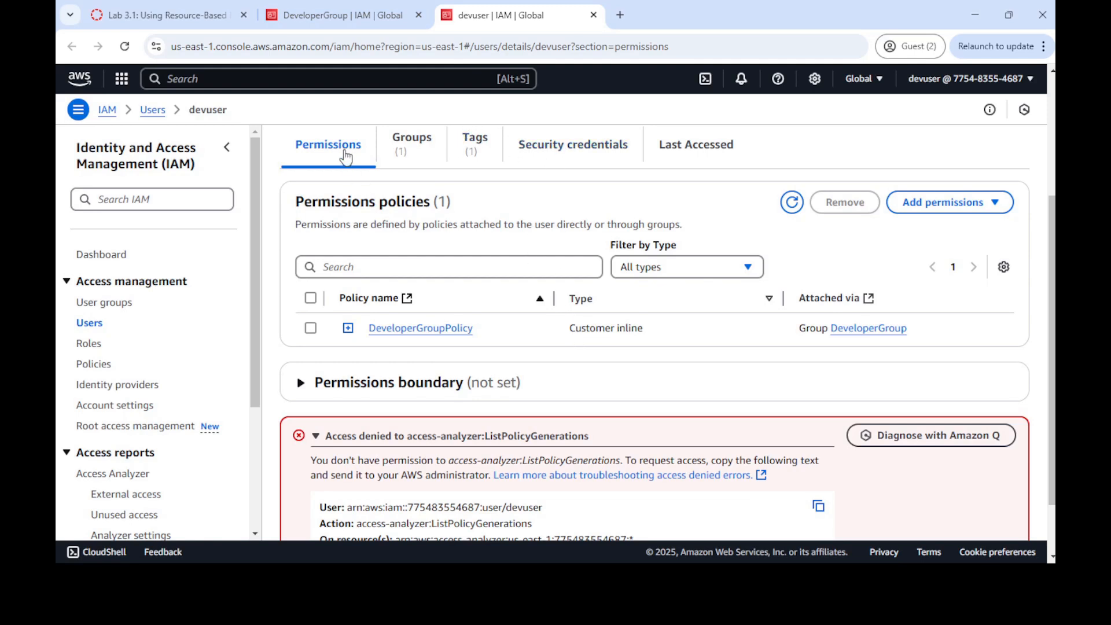
{"action": "scroll", "coordinate": [317, 391], "scroll_direction": "down", "scroll_amount": 1}
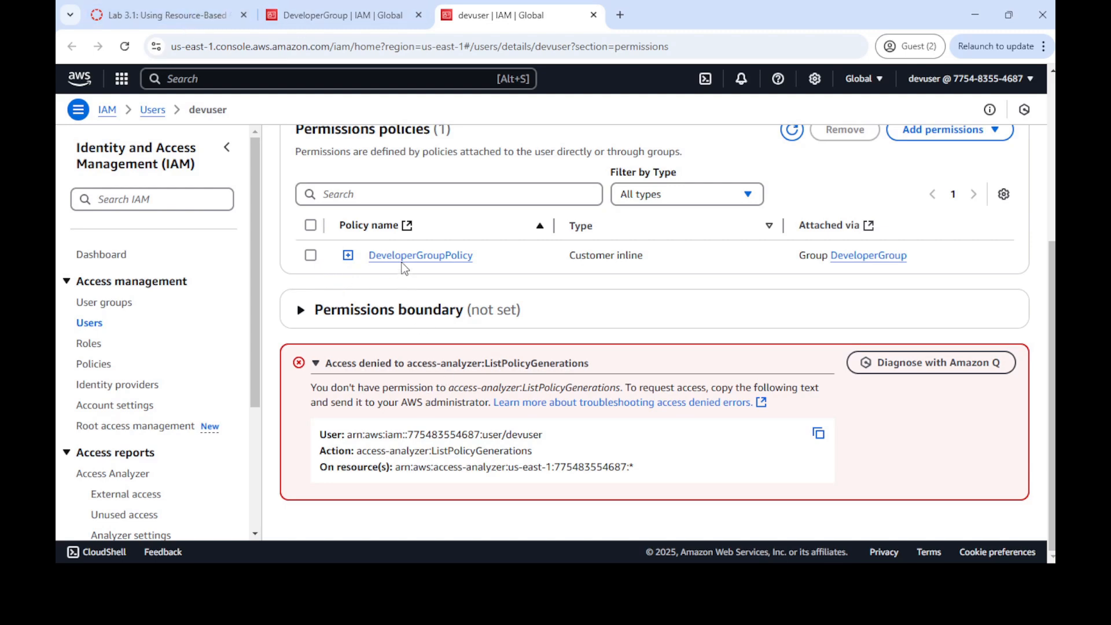
{"action": "left_click", "coordinate": [348, 255]}
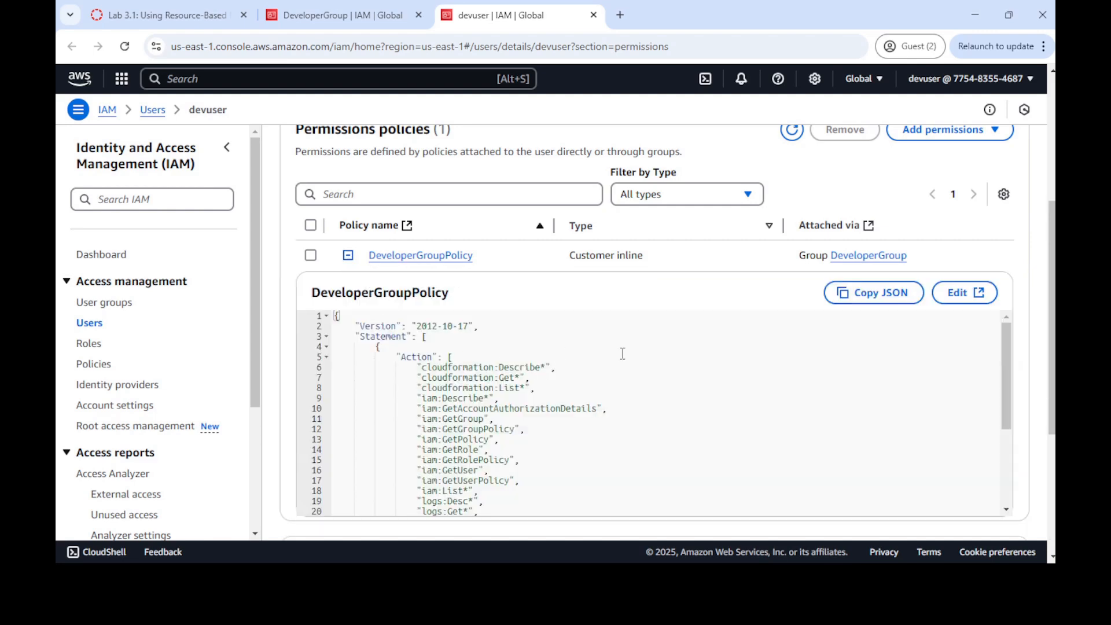
Step: Examine the JSON of DeveloperGroupPolicy and how the policy is attached to devuser
{"action": "scroll", "coordinate": [620, 347], "scroll_direction": "down", "scroll_amount": 2}
{"action": "scroll", "coordinate": [620, 347], "scroll_direction": "up", "scroll_amount": 3}
{"action": "scroll", "coordinate": [626, 359], "scroll_direction": "up", "scroll_amount": 2}
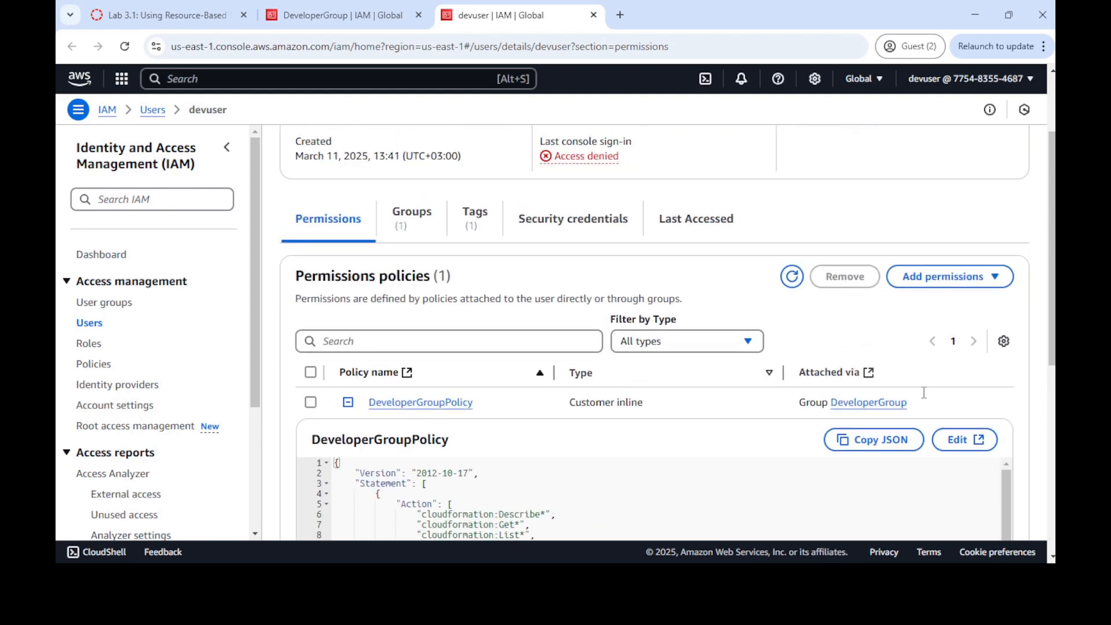
{"action": "left_click_drag", "start_coordinate": [1052, 255], "coordinate": [1053, 440]}
{"action": "scroll", "coordinate": [1007, 308], "scroll_direction": "up", "scroll_amount": 3}
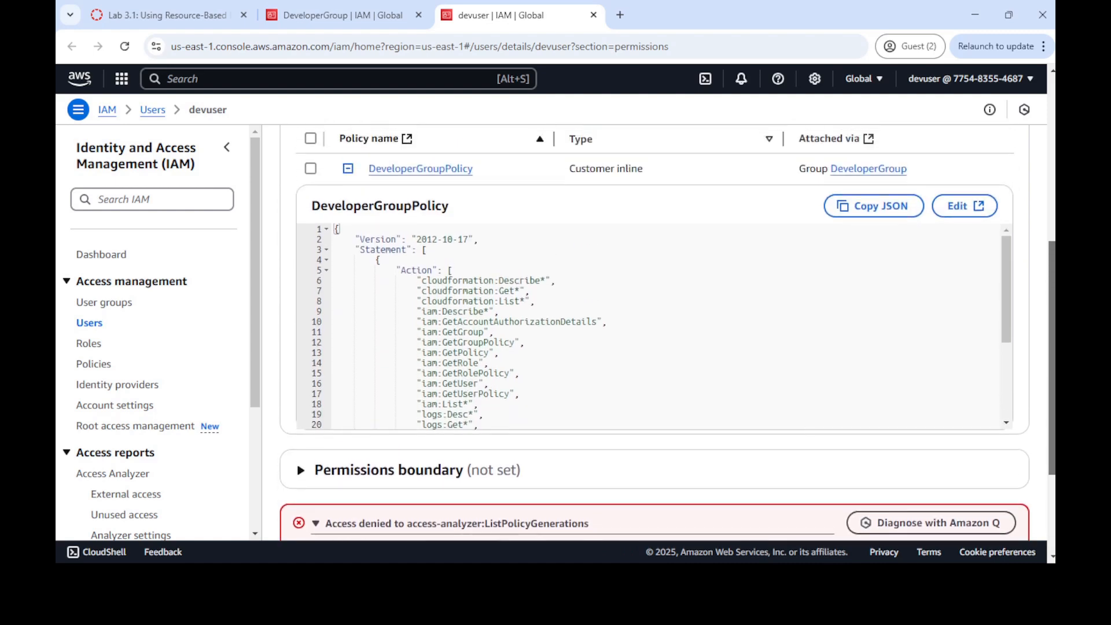
{"action": "mouse_move", "coordinate": [1007, 308]}
{"action": "left_mouse_down"}
{"action": "mouse_move", "coordinate": [1011, 418]}
{"action": "mouse_move", "coordinate": [1009, 297]}
{"action": "left_mouse_up"}
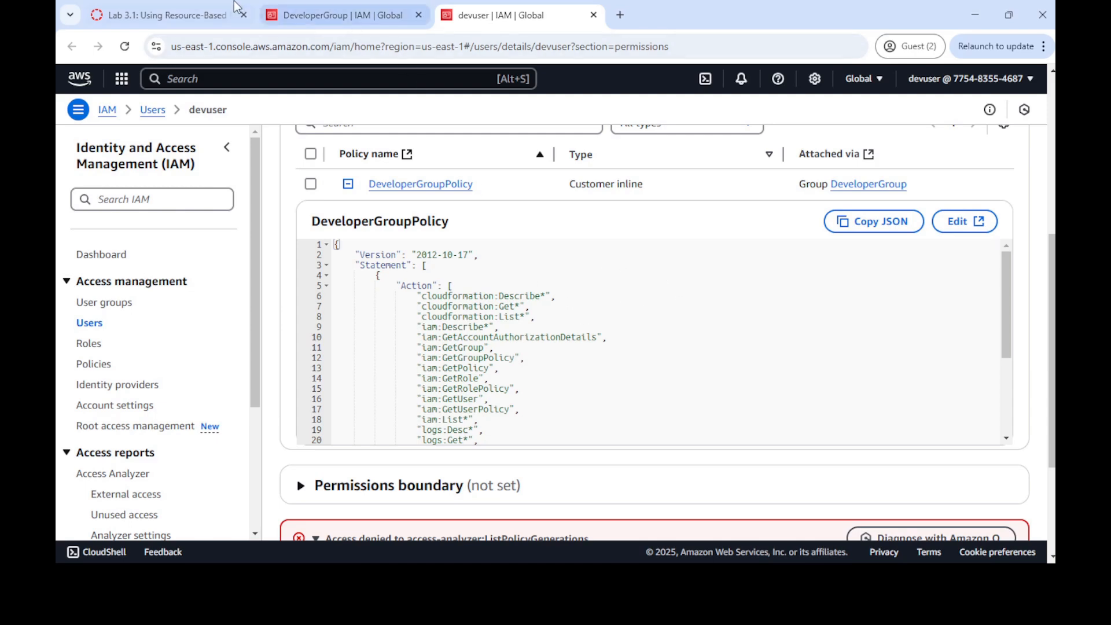
Step: Read the lab's note on group policies, its policy review in step 9 and the save instructions in step 10
{"action": "left_click", "coordinate": [186, 15]}
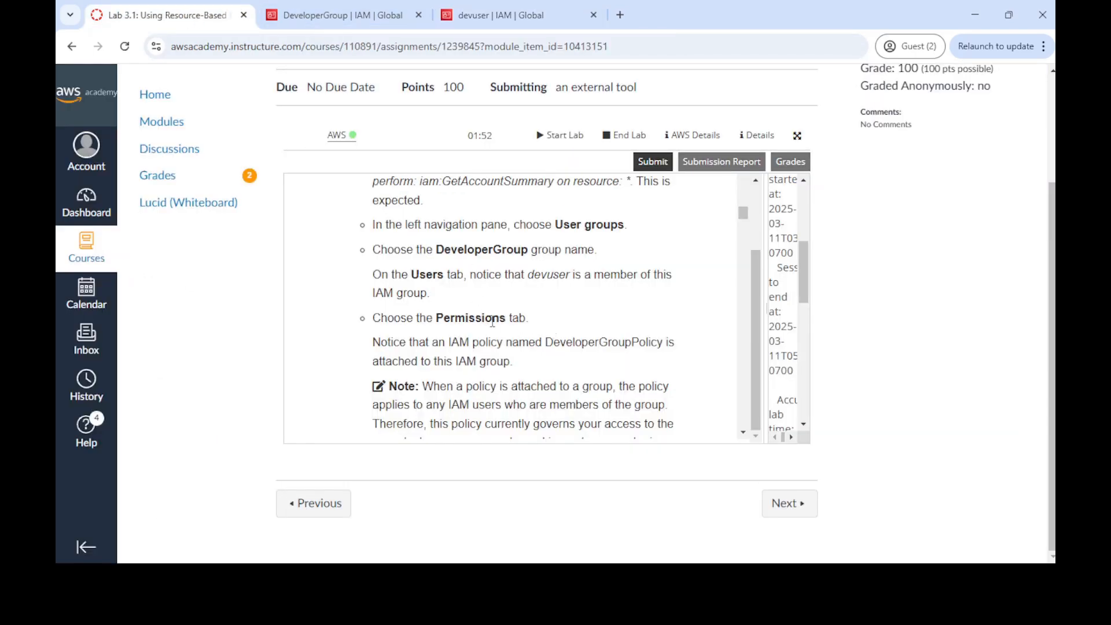
{"action": "scroll", "coordinate": [505, 340], "scroll_direction": "down", "scroll_amount": 2}
{"action": "scroll", "coordinate": [506, 340], "scroll_direction": "down", "scroll_amount": 4}
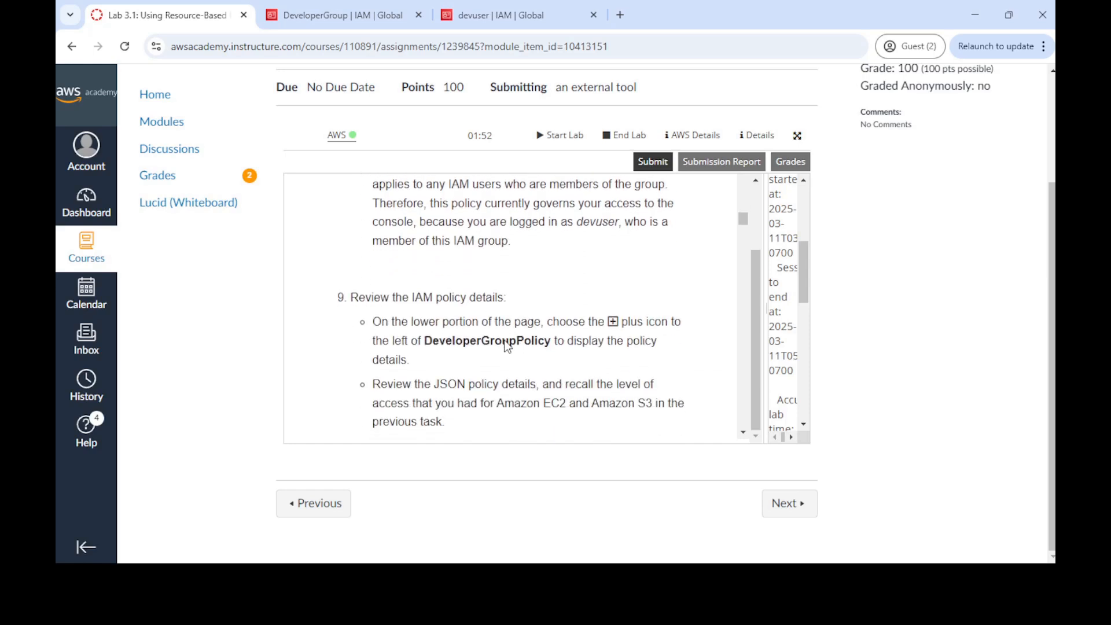
{"action": "scroll", "coordinate": [504, 342], "scroll_direction": "up", "scroll_amount": 1}
{"action": "scroll", "coordinate": [504, 341], "scroll_direction": "down", "scroll_amount": 5}
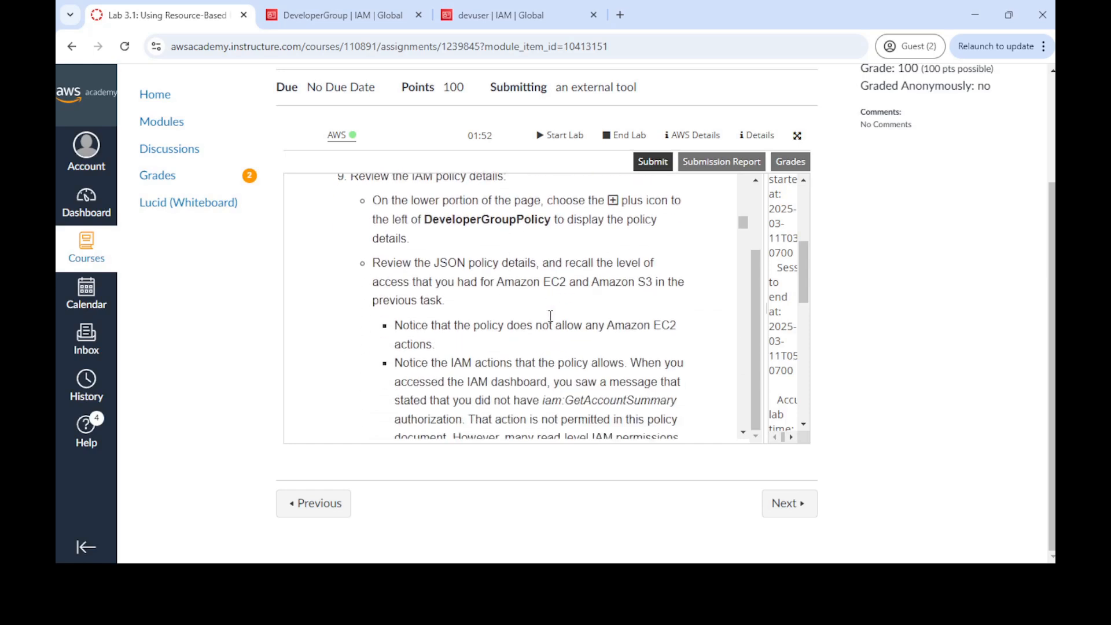
{"action": "scroll", "coordinate": [506, 249], "scroll_direction": "down", "scroll_amount": 2}
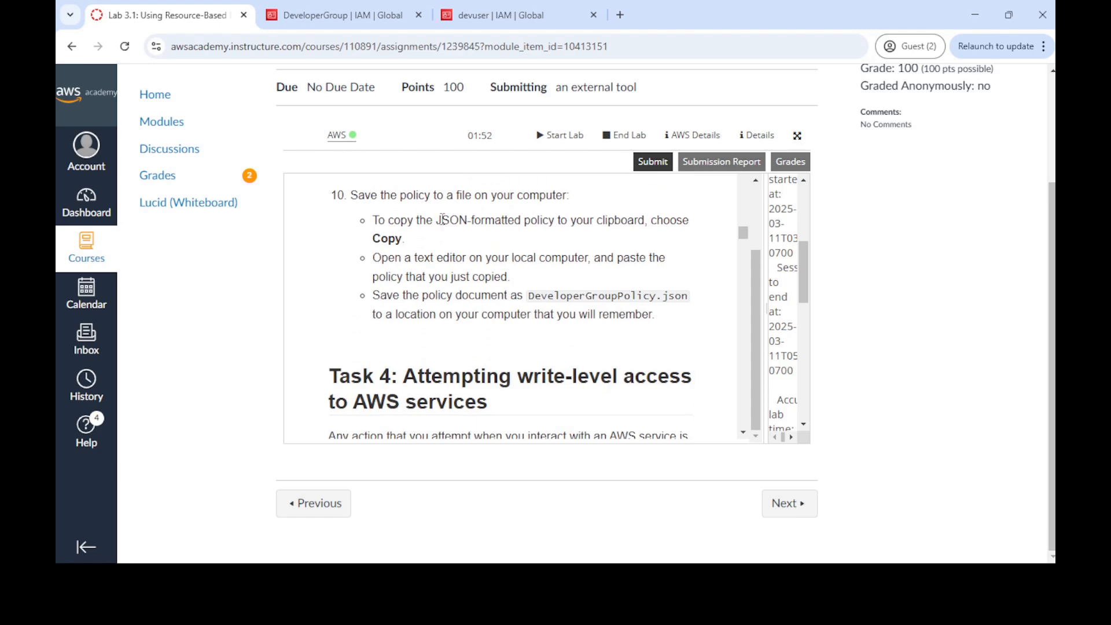
Step: Close the browser page showing DeveloperGroup and keep devuser's permissions page open
{"action": "left_click", "coordinate": [332, 7]}
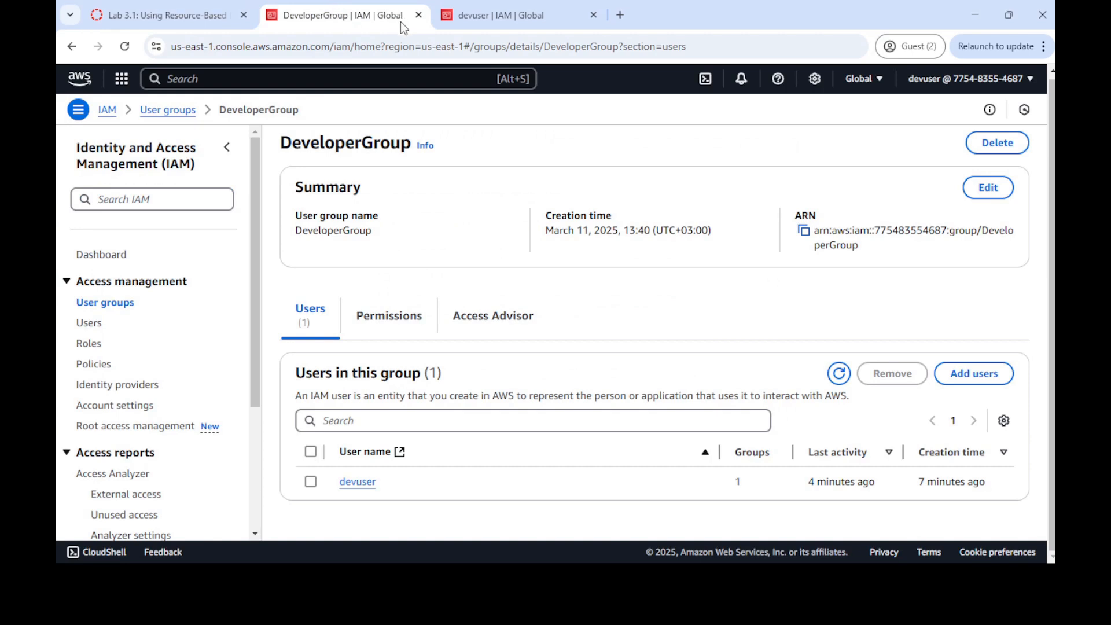
{"action": "left_click", "coordinate": [504, 14]}
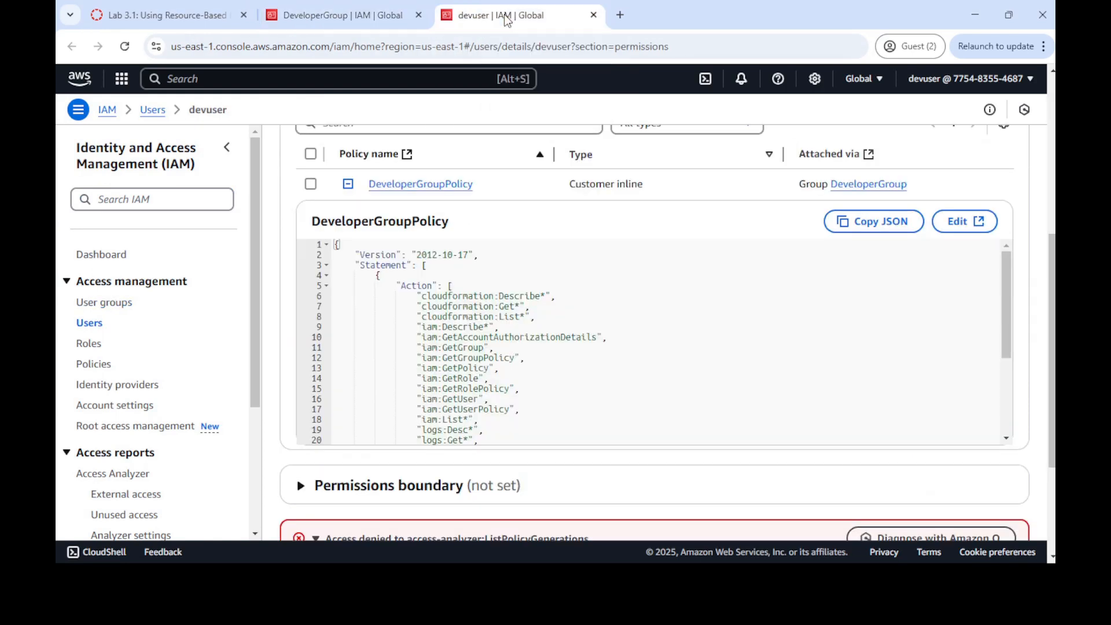
{"action": "left_click", "coordinate": [420, 15]}
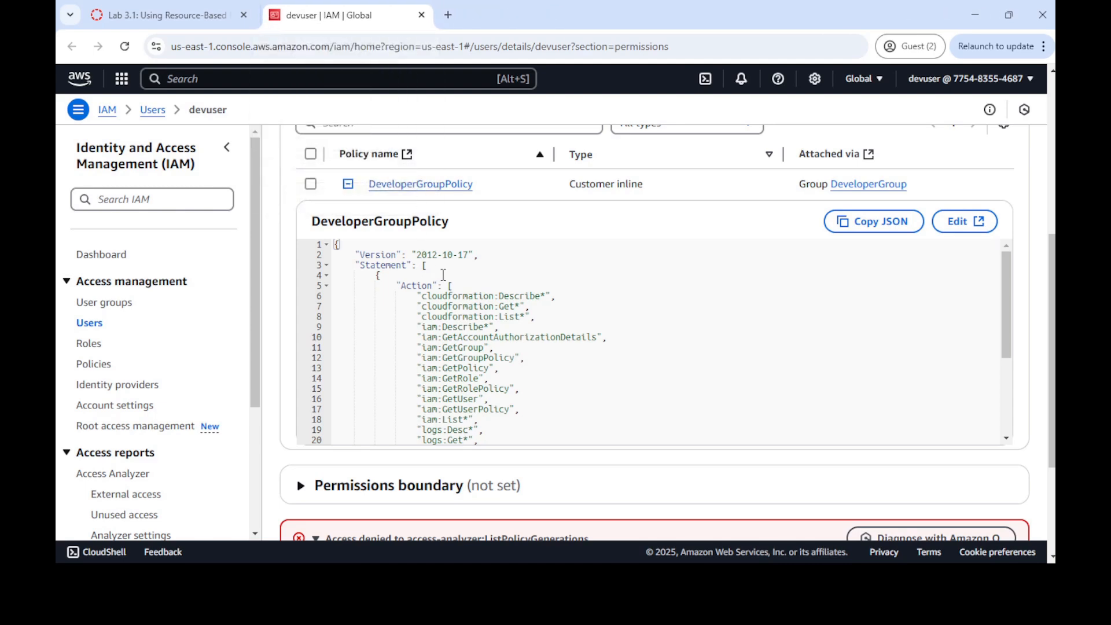
Step: Copy the complete DeveloperGroupPolicy JSON and paste it into an empty document in Notepad
{"action": "scroll", "coordinate": [438, 331], "scroll_direction": "down", "scroll_amount": 3}
{"action": "scroll", "coordinate": [496, 344], "scroll_direction": "up", "scroll_amount": 5}
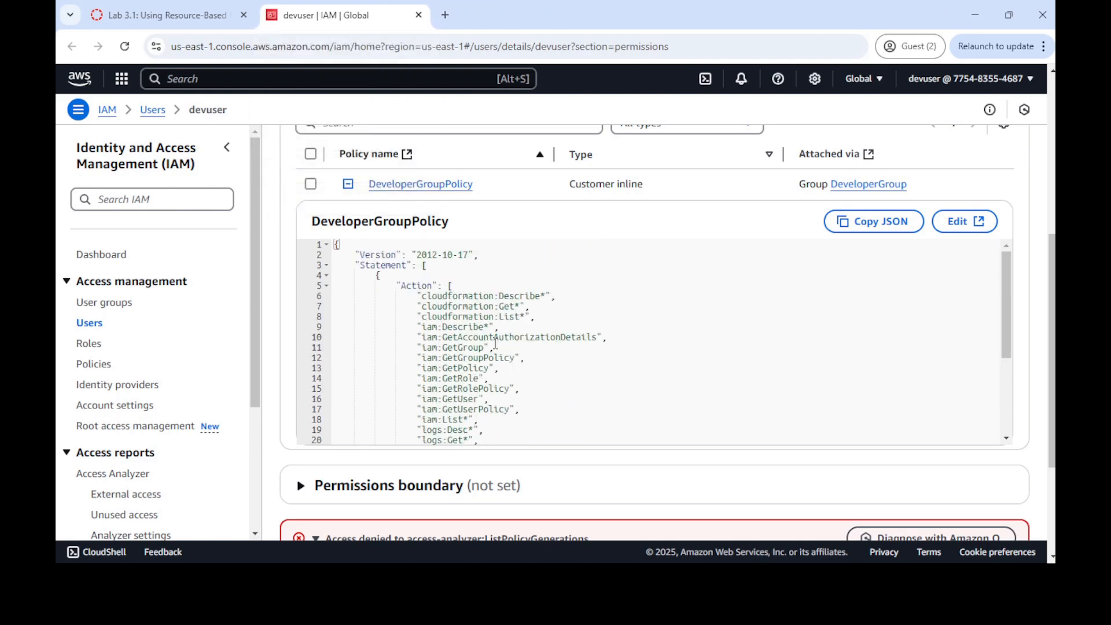
{"action": "scroll", "coordinate": [495, 345], "scroll_direction": "down", "scroll_amount": 2}
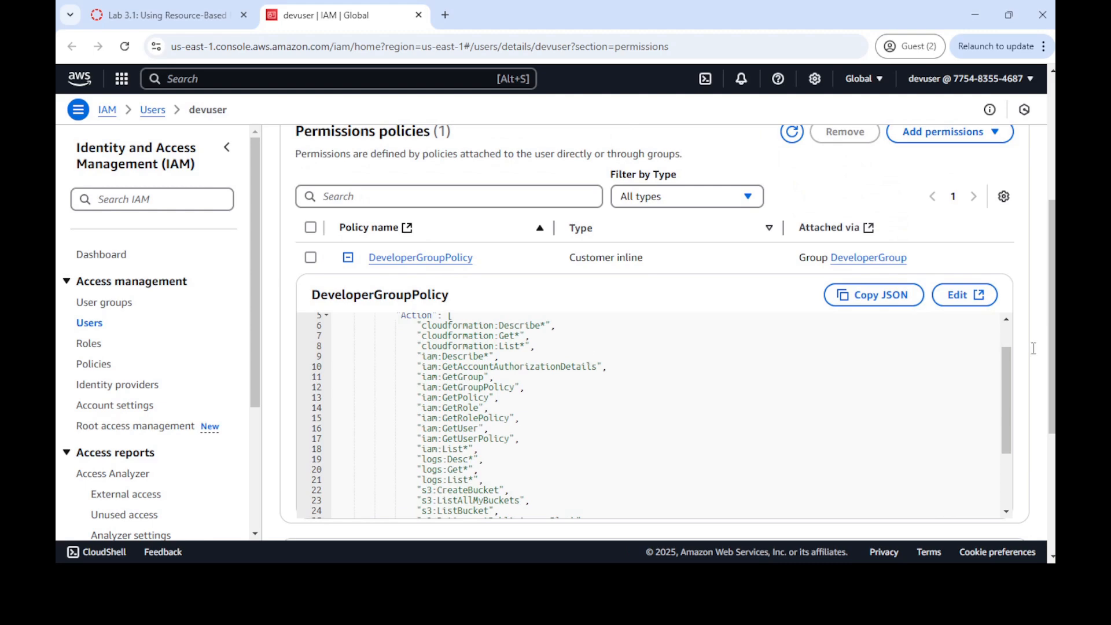
{"action": "scroll", "coordinate": [736, 294], "scroll_direction": "down", "scroll_amount": 2}
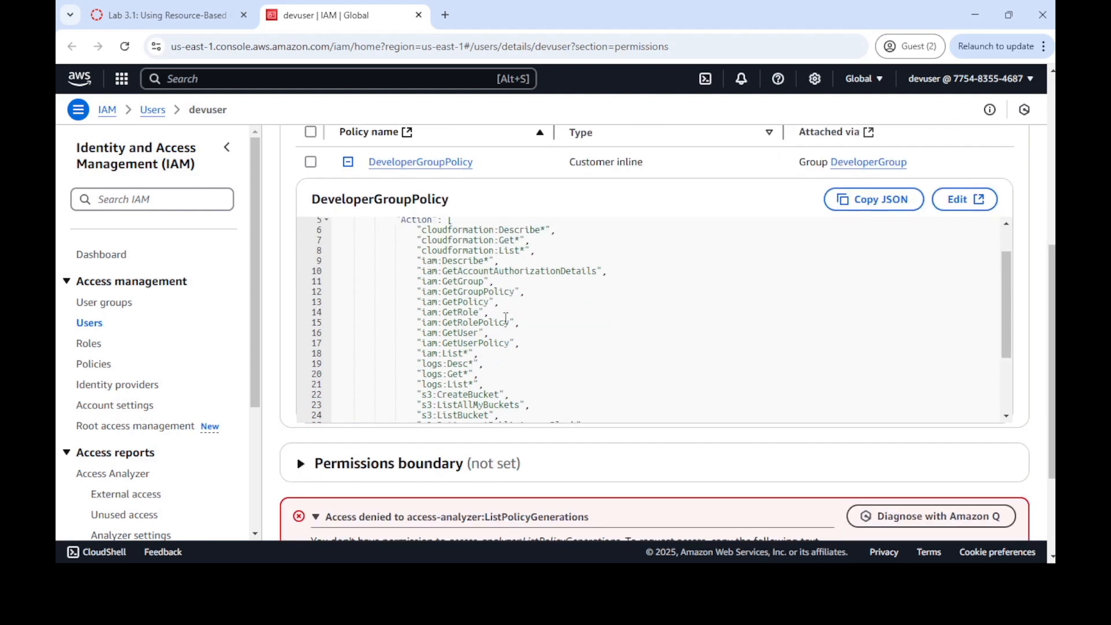
{"action": "left_click", "coordinate": [867, 200]}
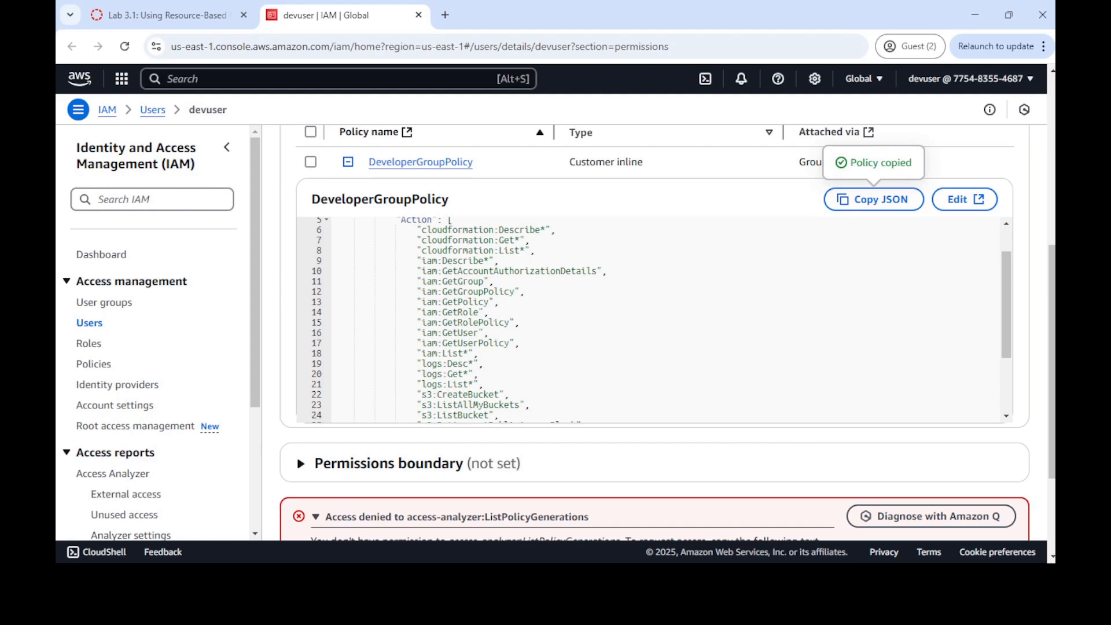
{"action": "key", "text": "alt+Tab"}
{"action": "left_click_drag", "start_coordinate": [0, 134], "coordinate": [573, 126]}
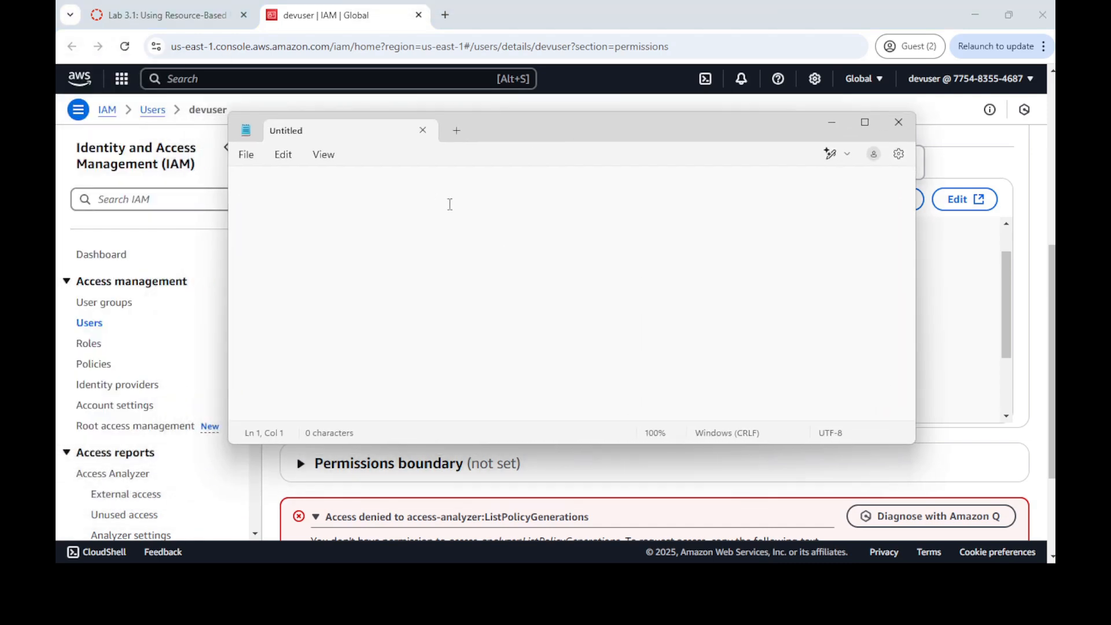
{"action": "key", "text": "ctrl+v"}
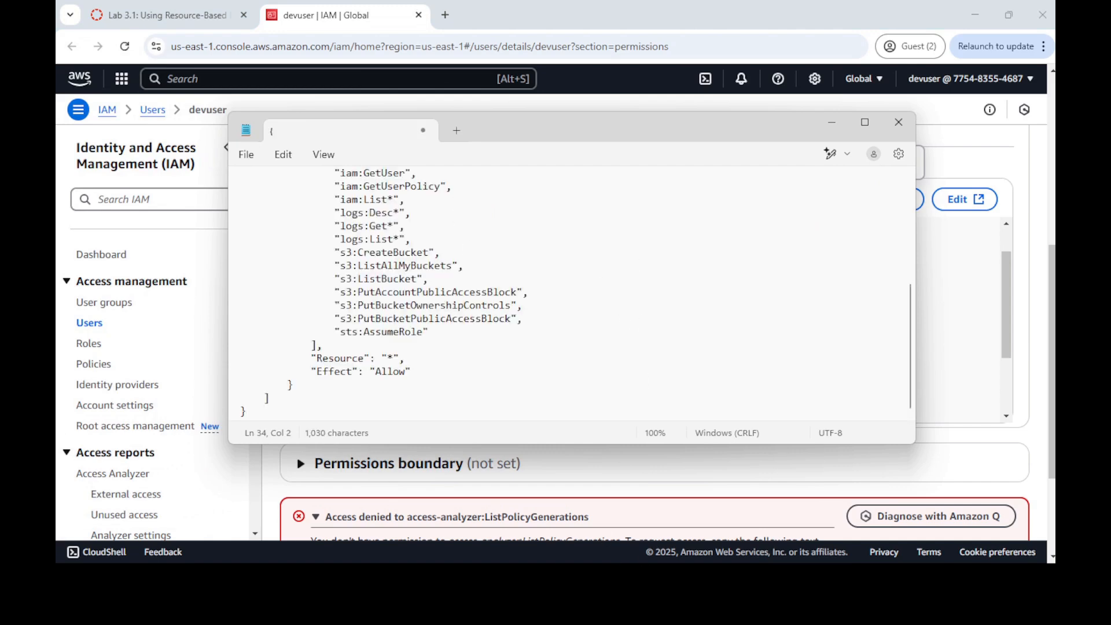
Step: Copy the file name DeveloperGroupPolicy.json from step 10 of the lab instructions
{"action": "mouse_move", "coordinate": [643, 564]}
{"action": "left_click", "coordinate": [180, 22]}
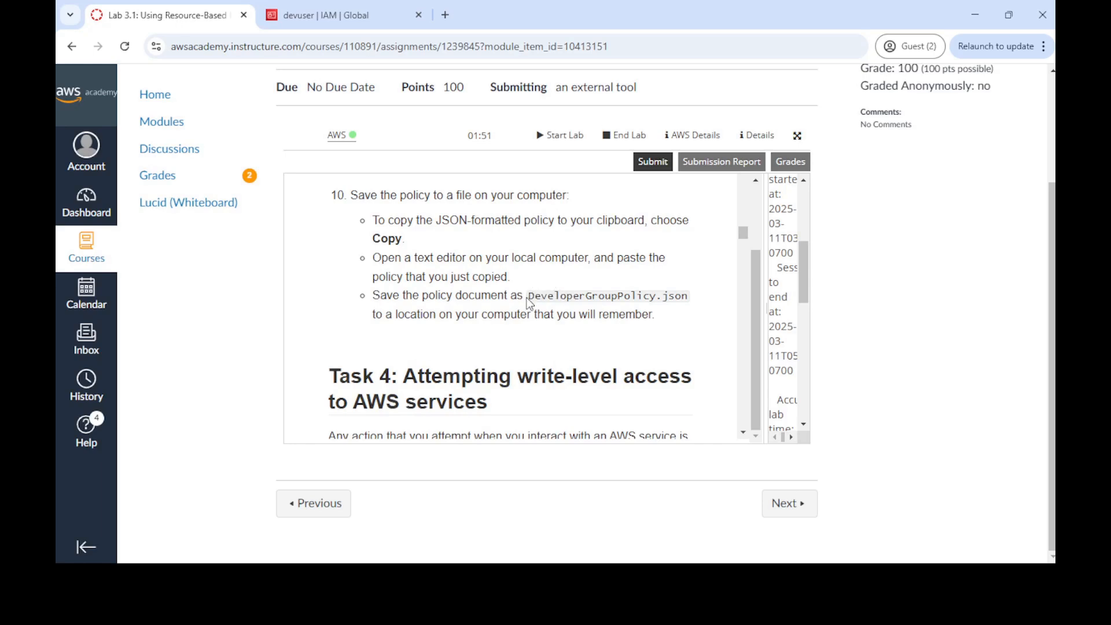
{"action": "left_click_drag", "start_coordinate": [530, 297], "coordinate": [687, 297]}
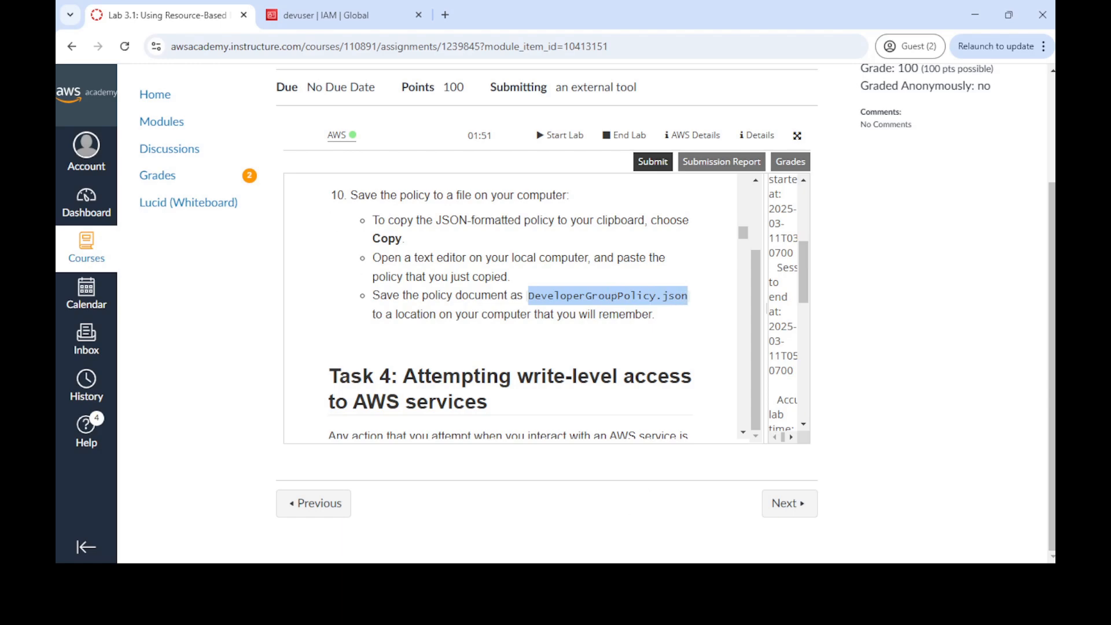
Step: Save the Notepad document as DeveloperGroupPolicy.json in the Labs folder with type All files, replacing the existing file
{"action": "key", "text": "alt+Tab"}
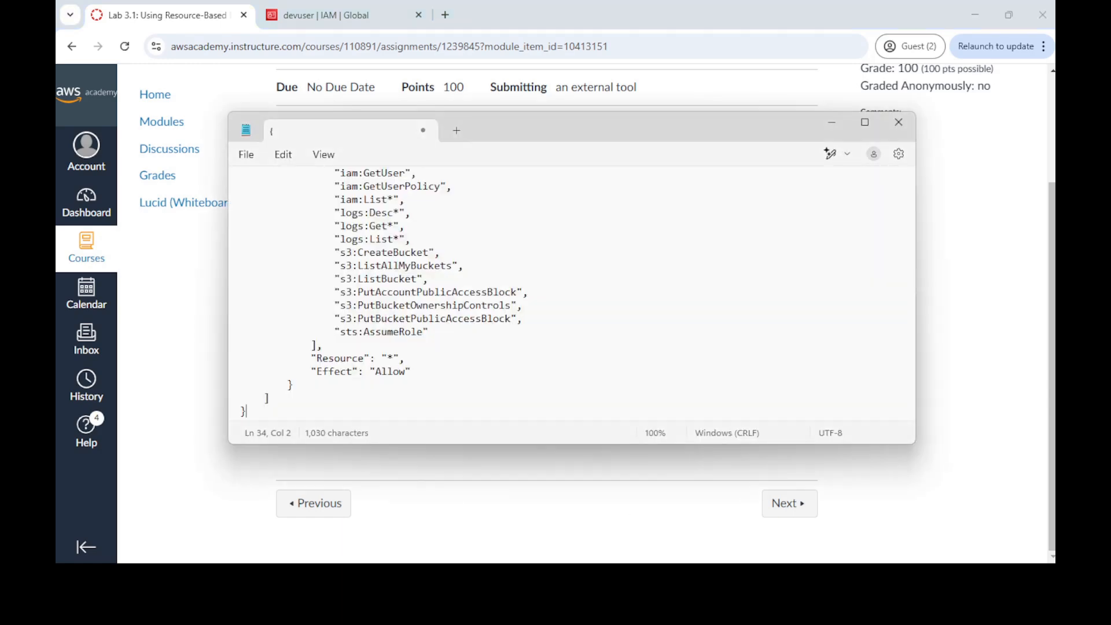
{"action": "left_click", "coordinate": [248, 157]}
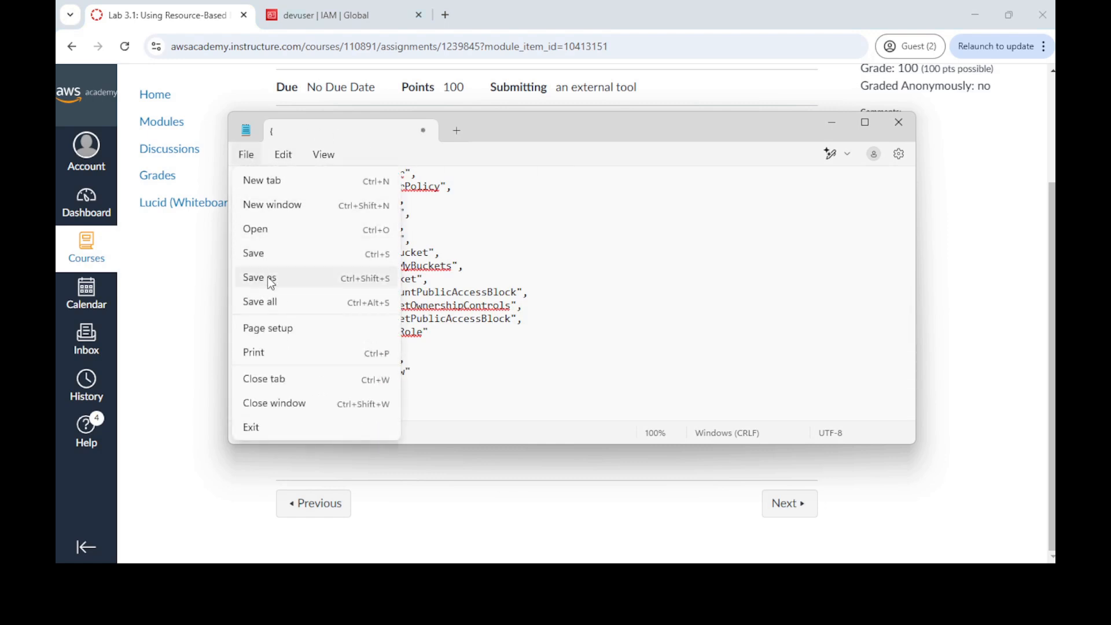
{"action": "left_click", "coordinate": [272, 254]}
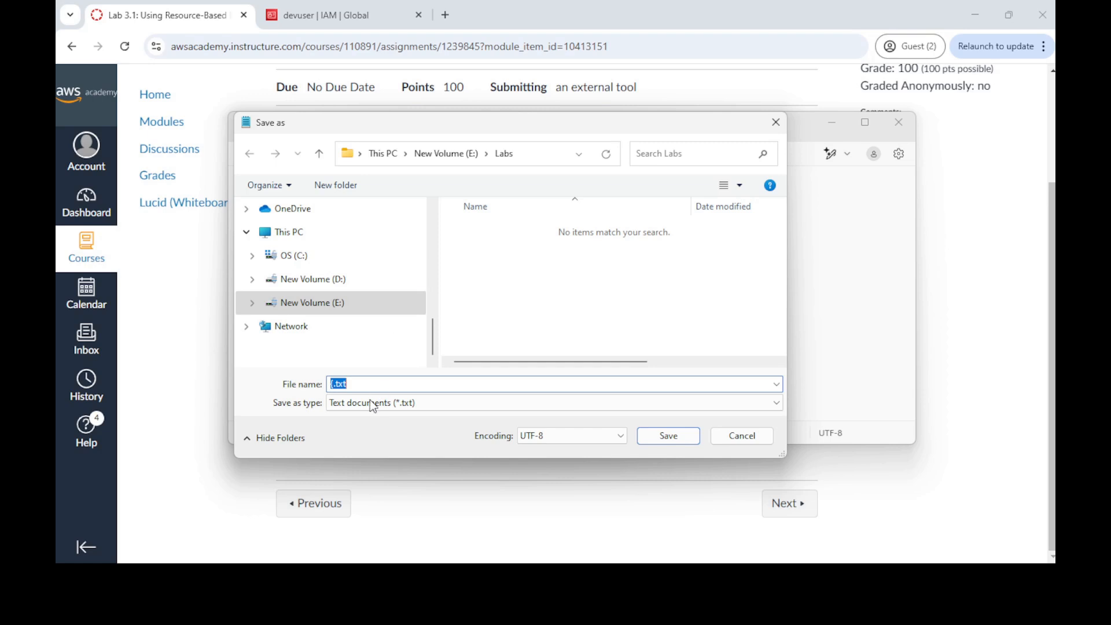
{"action": "key", "text": "ctrl+v"}
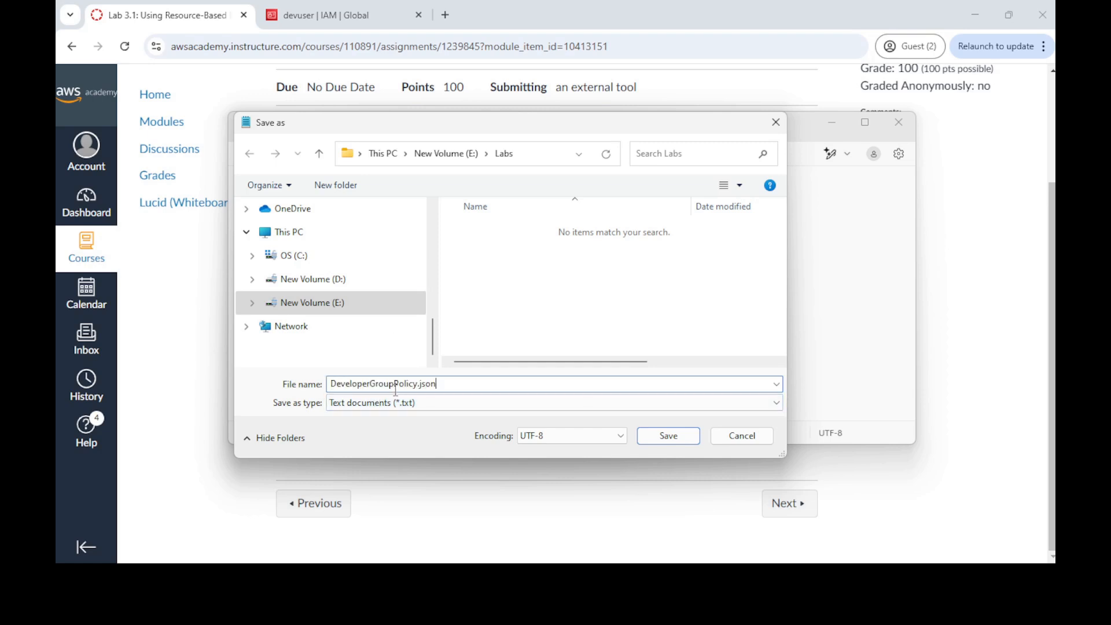
{"action": "left_click", "coordinate": [436, 403]}
{"action": "left_click", "coordinate": [414, 426]}
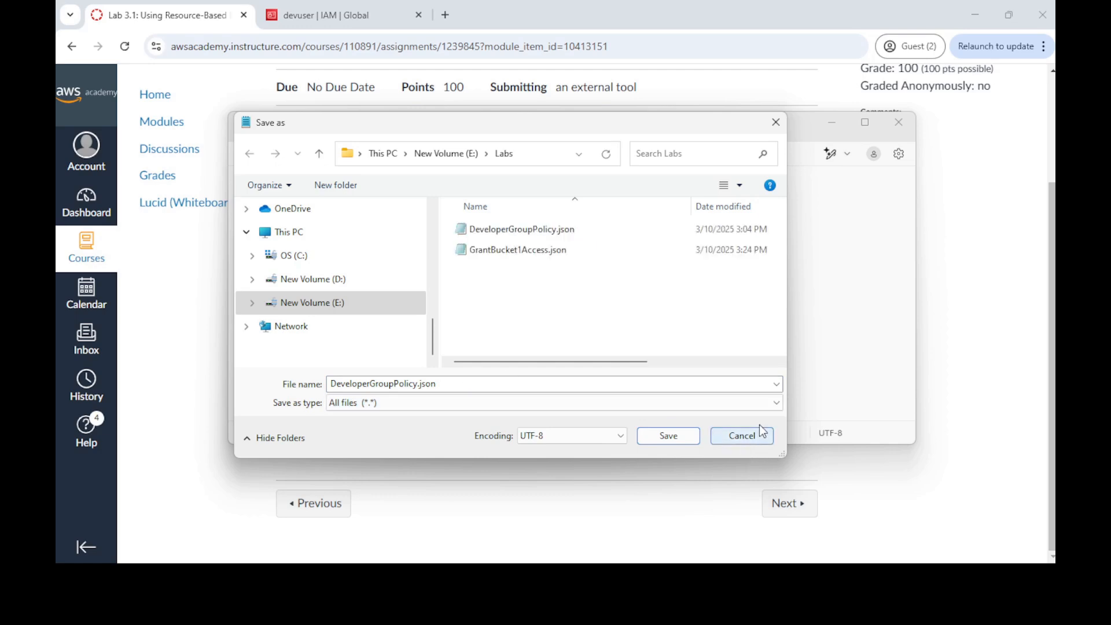
{"action": "left_click", "coordinate": [667, 437]}
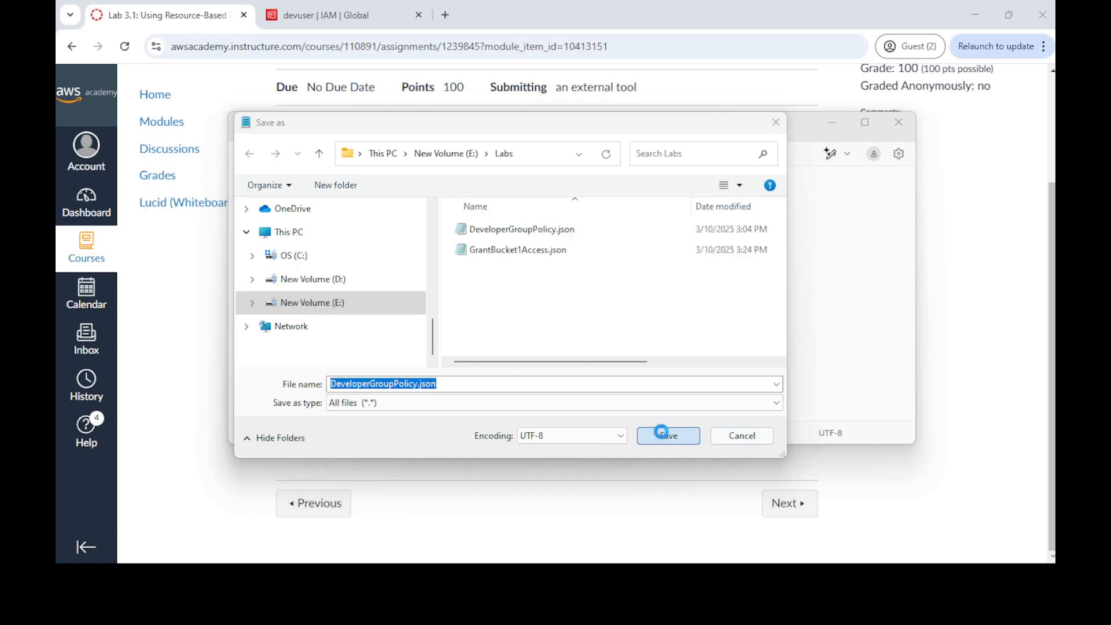
{"action": "left_click", "coordinate": [588, 290]}
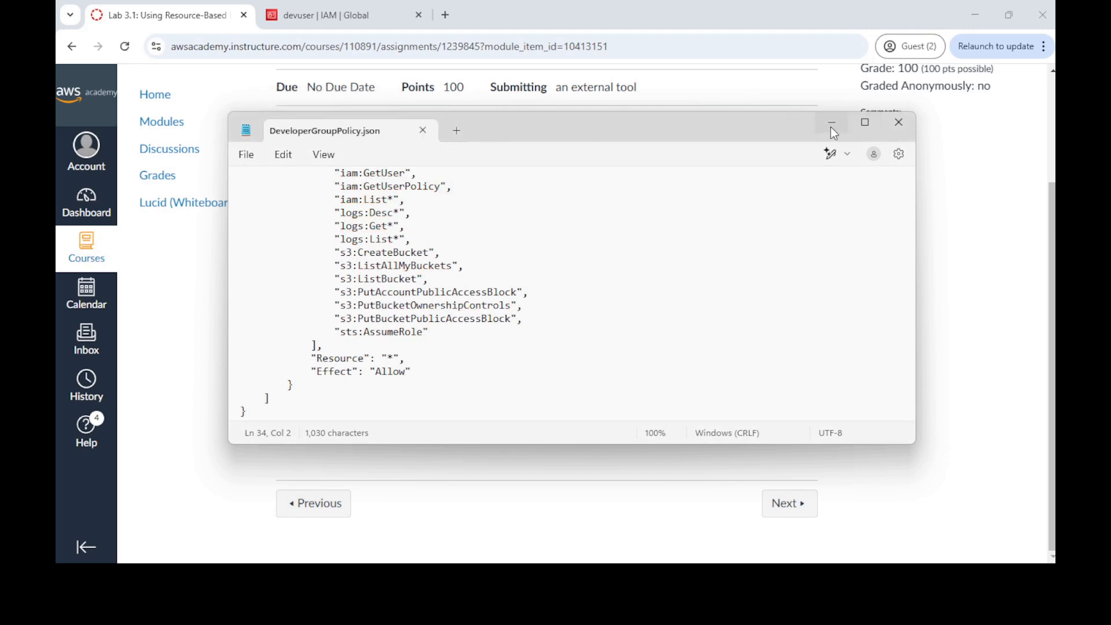
Step: Review the CloudFormation, IAM, logs and S3 actions listed in the DeveloperGroupPolicy.json document
{"action": "scroll", "coordinate": [417, 311], "scroll_direction": "up", "scroll_amount": 5}
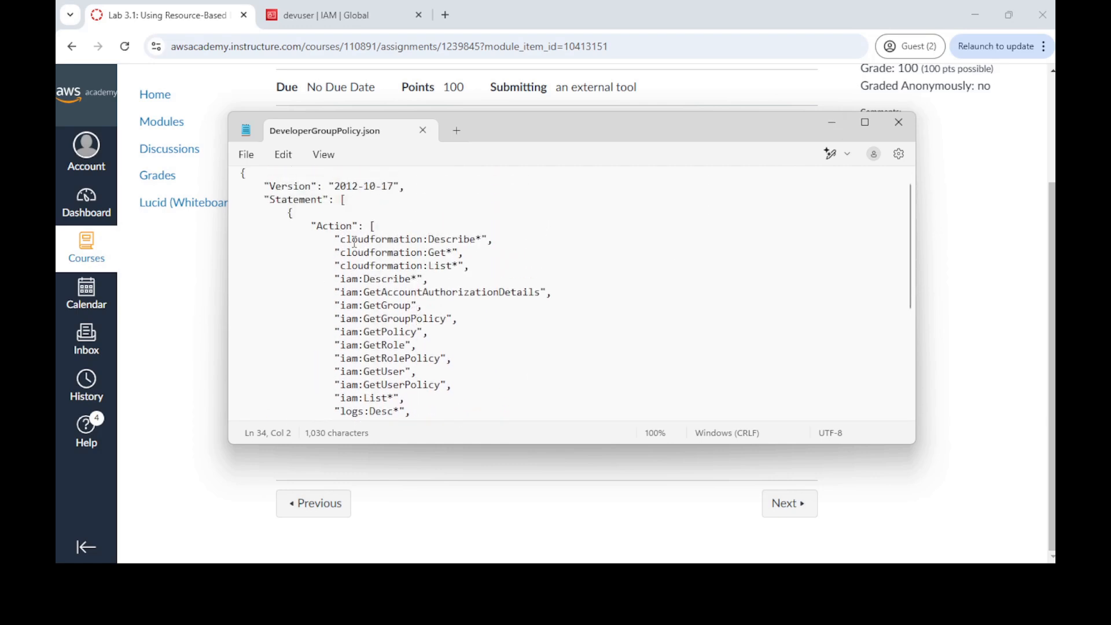
{"action": "scroll", "coordinate": [330, 228], "scroll_direction": "down", "scroll_amount": 2}
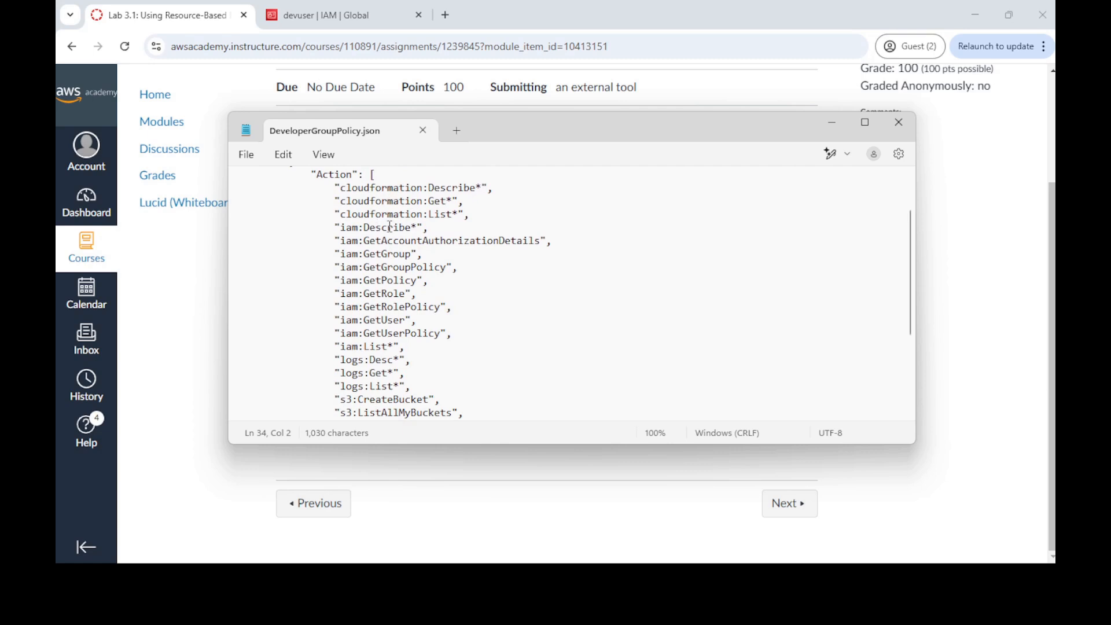
{"action": "left_click_drag", "start_coordinate": [340, 227], "coordinate": [436, 346]}
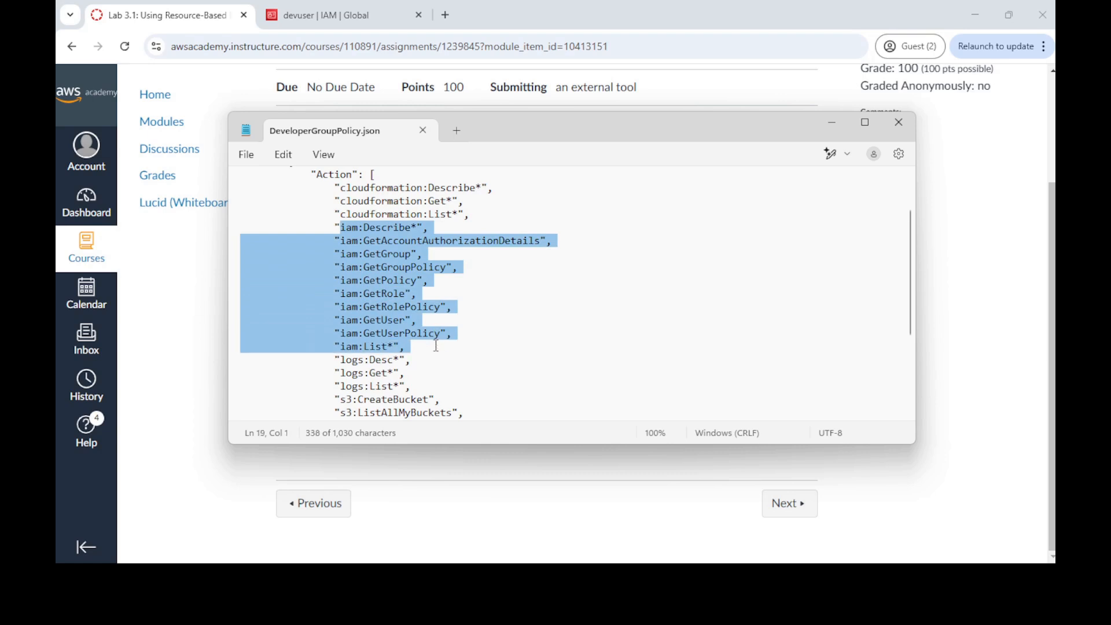
{"action": "scroll", "coordinate": [428, 329], "scroll_direction": "down", "scroll_amount": 1}
{"action": "left_click_drag", "start_coordinate": [340, 320], "coordinate": [410, 344]}
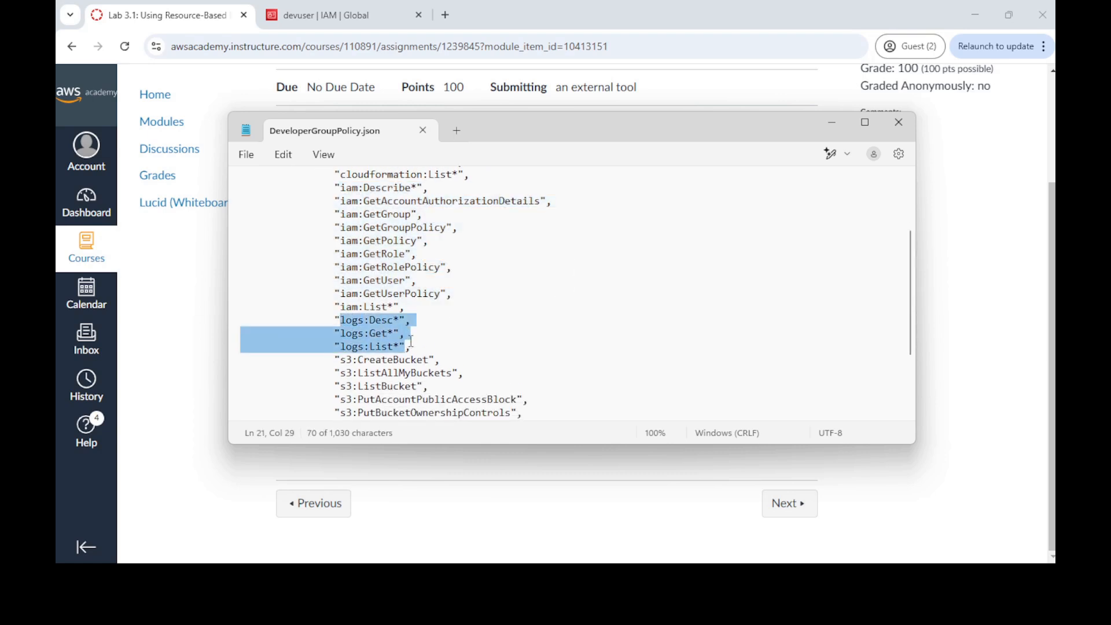
{"action": "scroll", "coordinate": [410, 344], "scroll_direction": "down", "scroll_amount": 2}
{"action": "left_click_drag", "start_coordinate": [340, 281], "coordinate": [552, 353]}
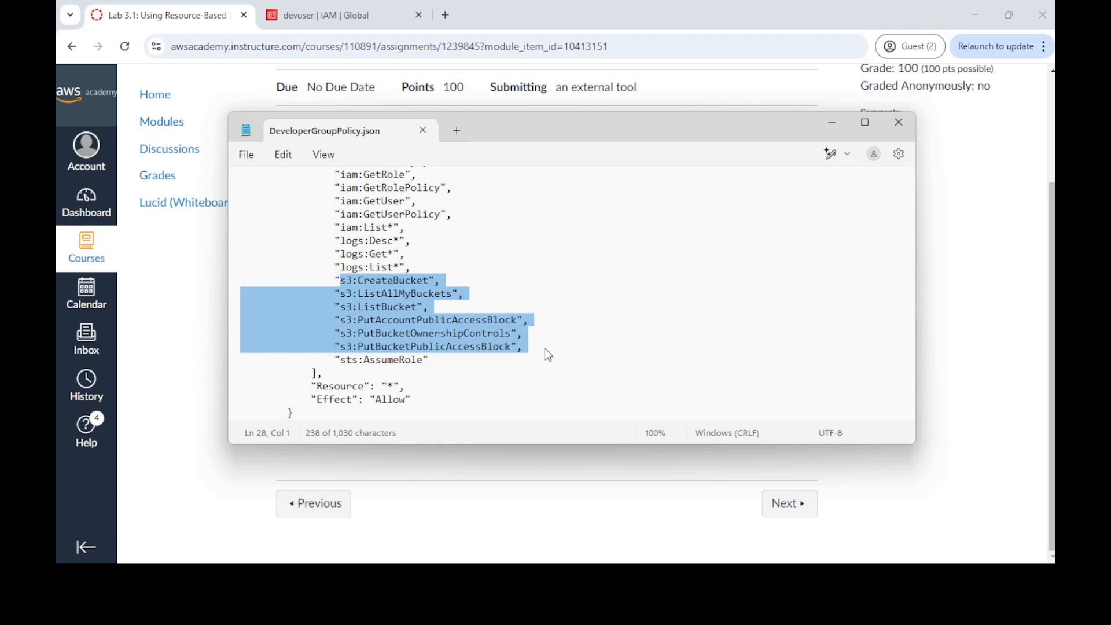
Step: Examine the individual S3 bucket actions in DeveloperGroupPolicy.json, and minimize Notepad to return to the lab instructions
{"action": "left_click", "coordinate": [363, 280]}
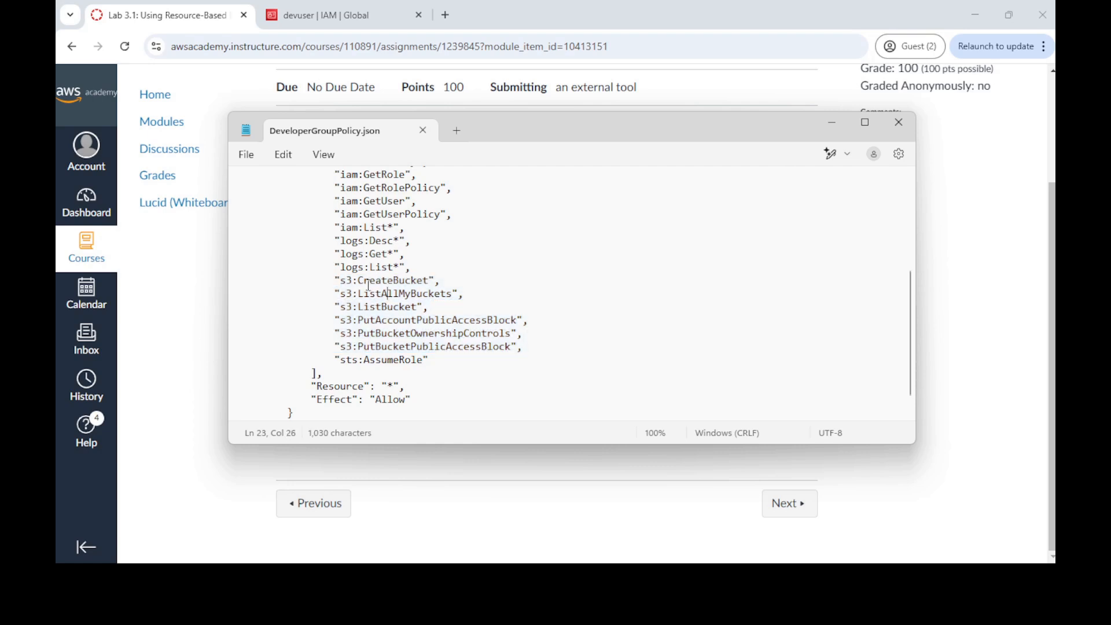
{"action": "left_click_drag", "start_coordinate": [363, 280], "coordinate": [450, 285]}
{"action": "left_click_drag", "start_coordinate": [364, 294], "coordinate": [516, 324]}
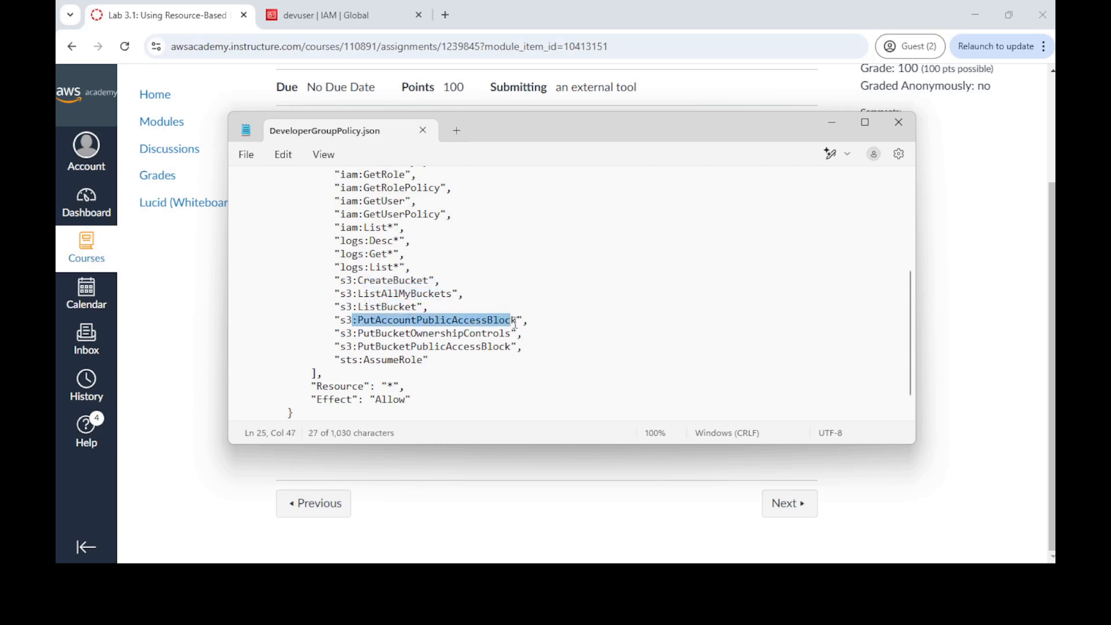
{"action": "triple_click", "coordinate": [467, 334]}
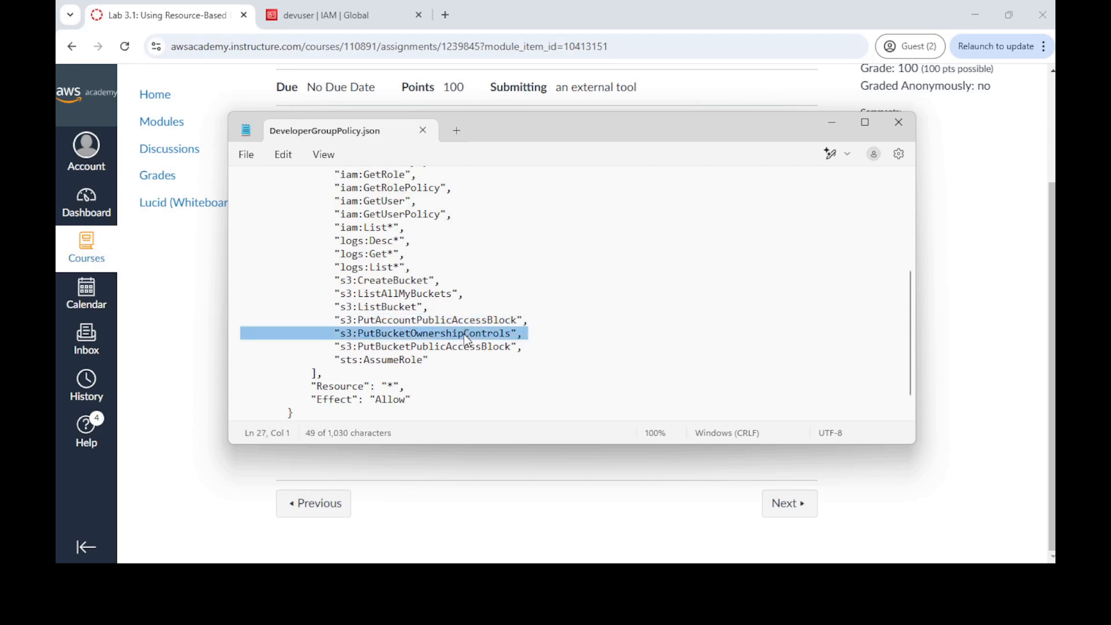
{"action": "left_click", "coordinate": [464, 346]}
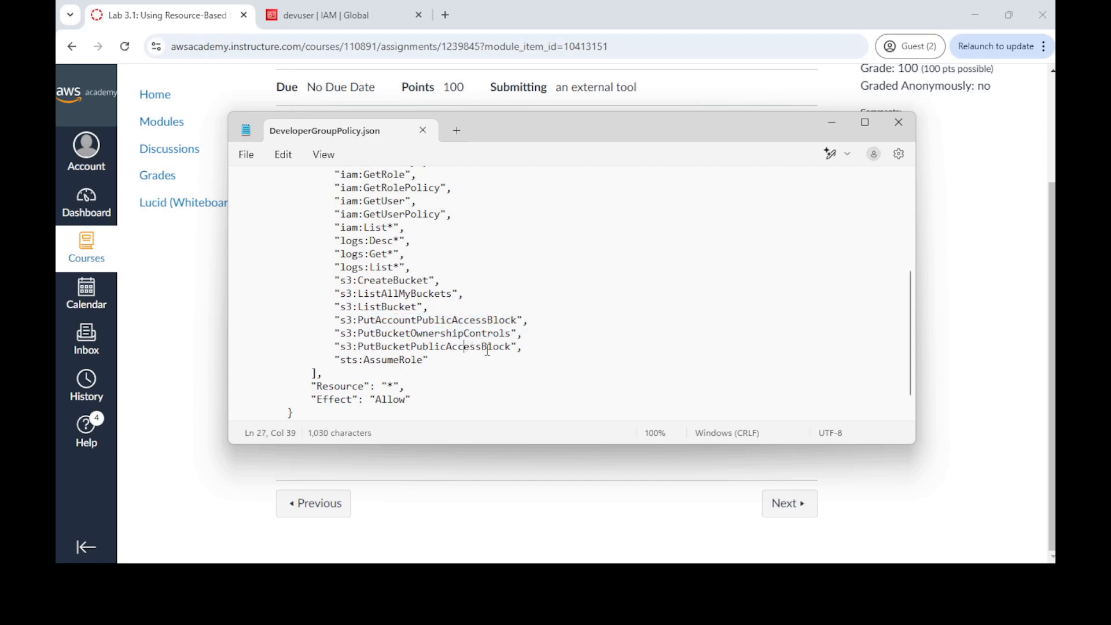
{"action": "left_click", "coordinate": [833, 124]}
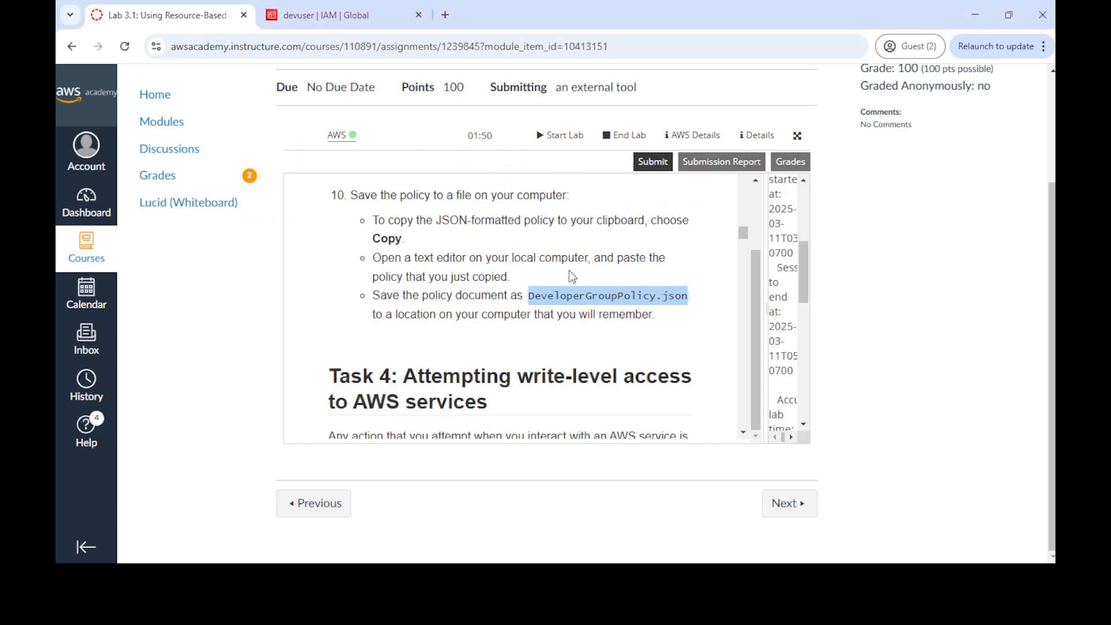
Step: Read the Task 4 introduction and the step 11 instructions for creating an S3 bucket
{"action": "scroll", "coordinate": [606, 293], "scroll_direction": "down", "scroll_amount": 3}
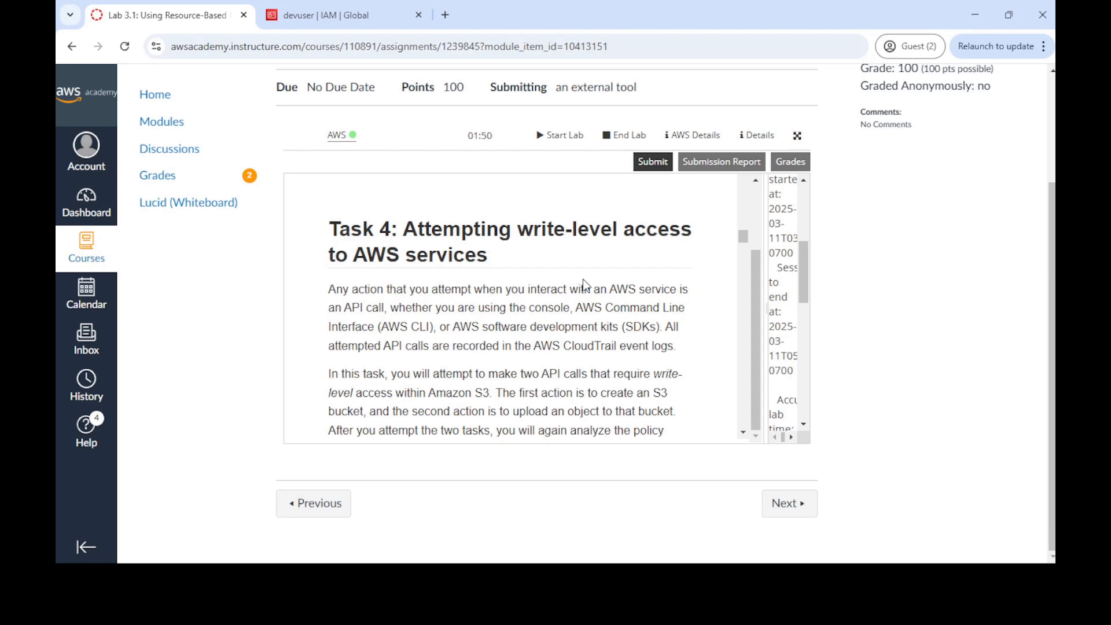
{"action": "scroll", "coordinate": [584, 281], "scroll_direction": "down", "scroll_amount": 1}
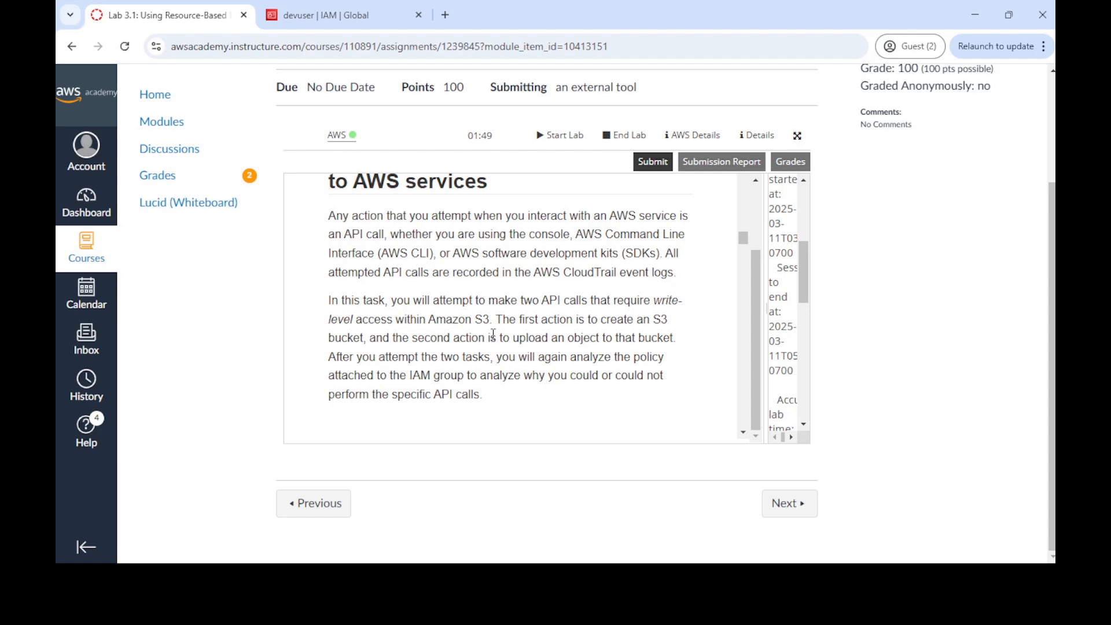
{"action": "scroll", "coordinate": [492, 334], "scroll_direction": "down", "scroll_amount": 4}
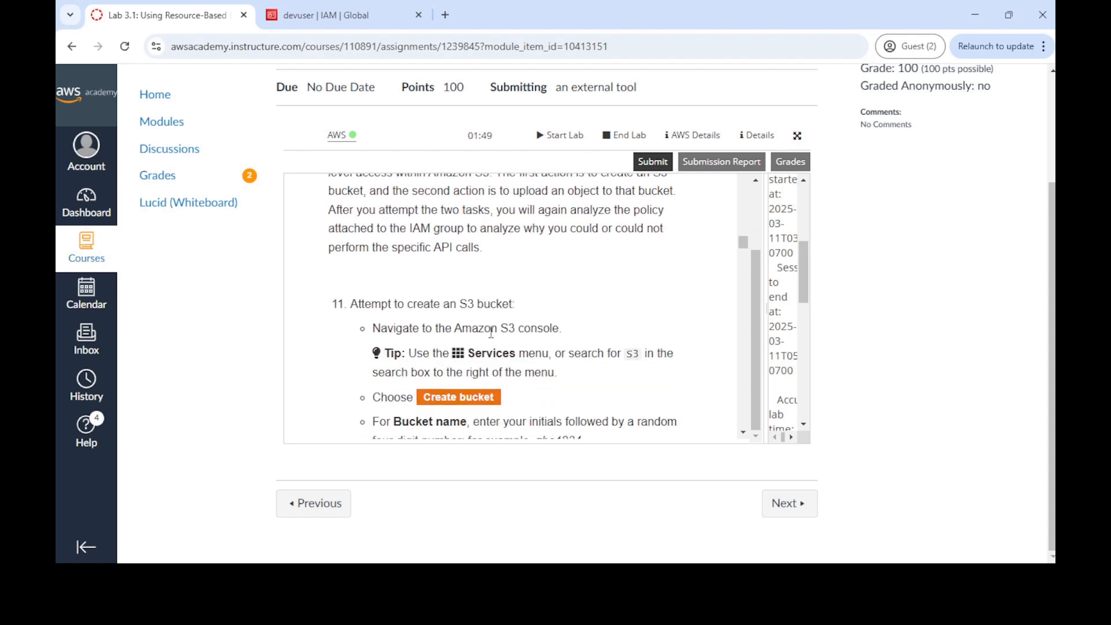
{"action": "scroll", "coordinate": [489, 328], "scroll_direction": "down", "scroll_amount": 1}
{"action": "scroll", "coordinate": [489, 328], "scroll_direction": "up", "scroll_amount": 1}
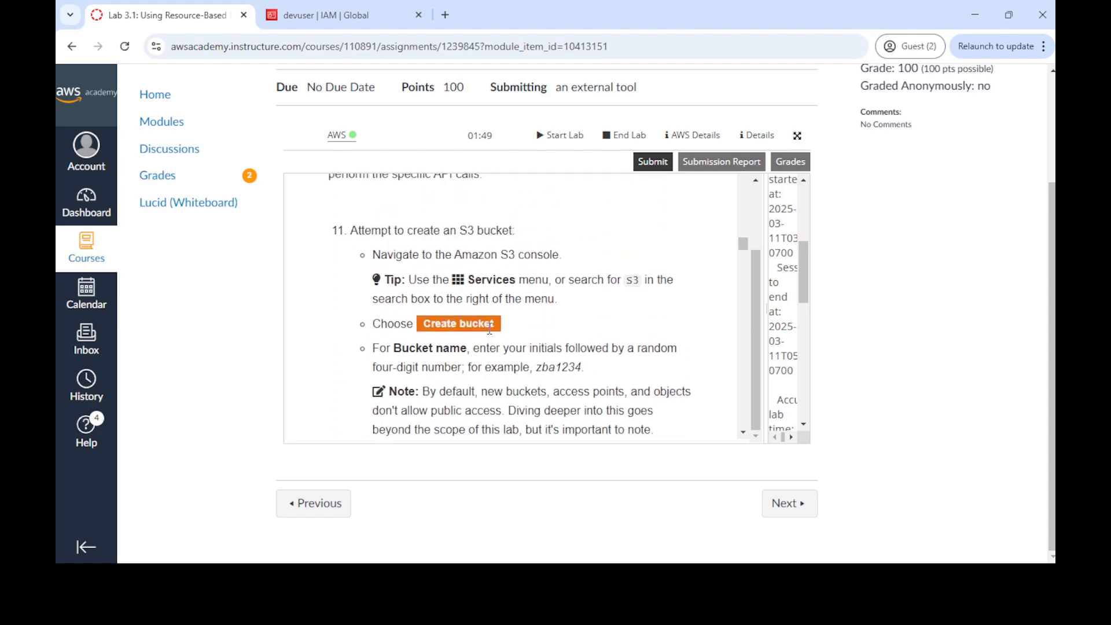
Step: Search the AWS console for s3 and open the Amazon S3 service
{"action": "left_click", "coordinate": [310, 15]}
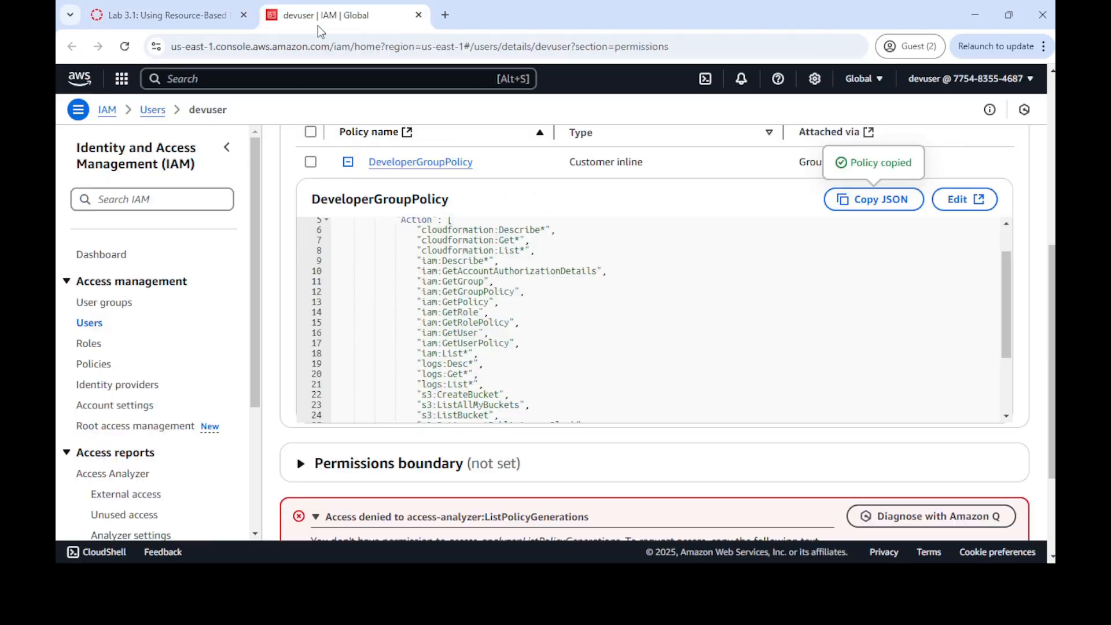
{"action": "left_click", "coordinate": [123, 80]}
{"action": "left_click", "coordinate": [174, 79]}
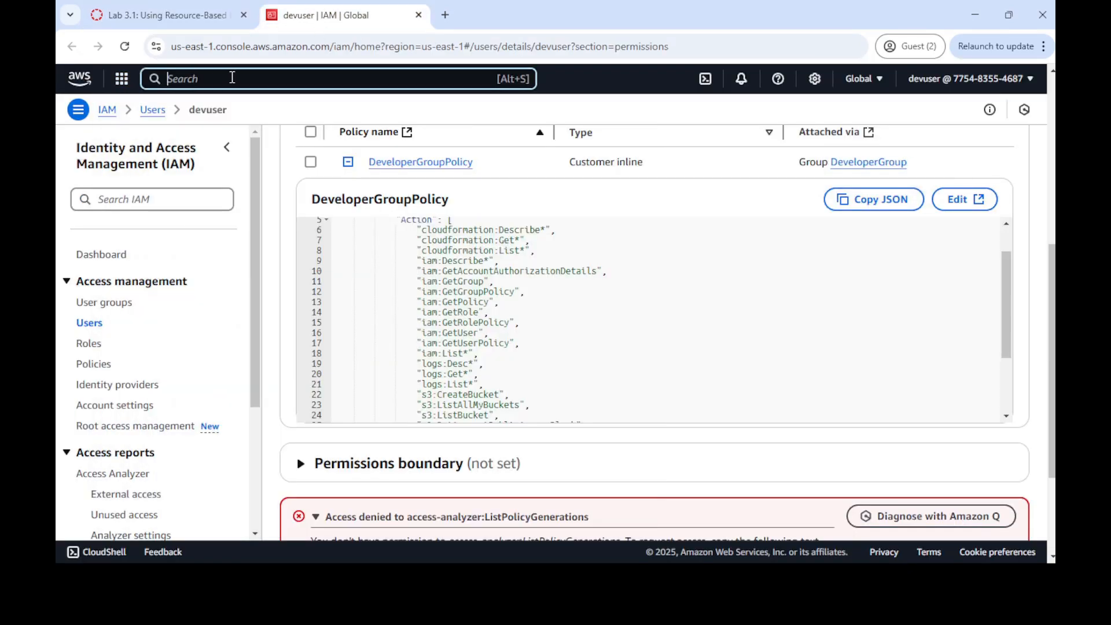
{"action": "type", "text": "s"}
{"action": "type", "text": "3"}
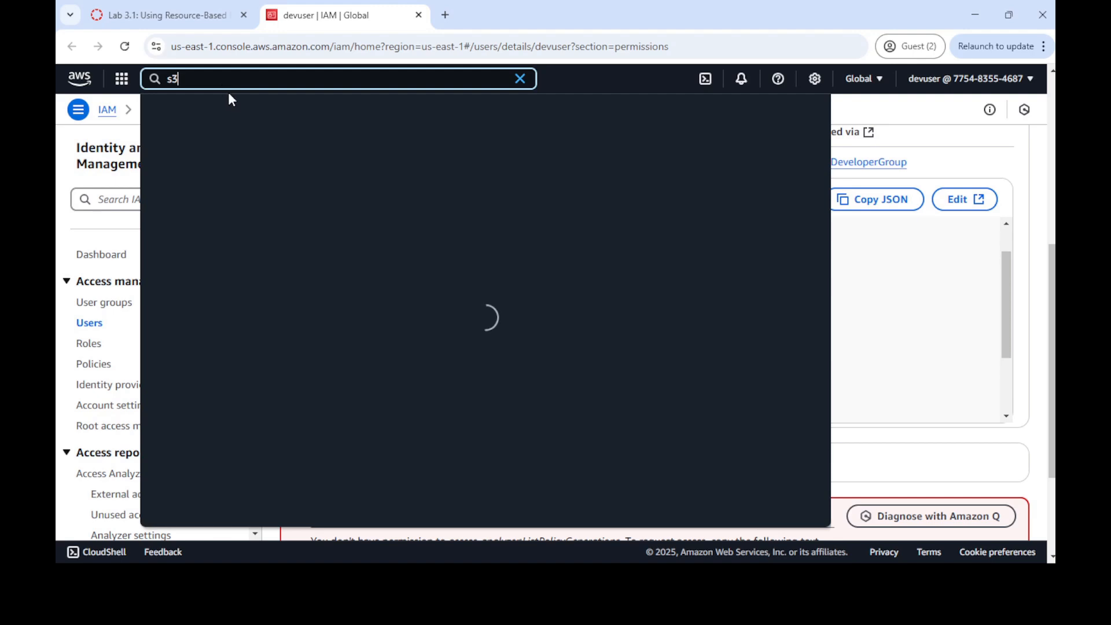
{"action": "left_click", "coordinate": [372, 159]}
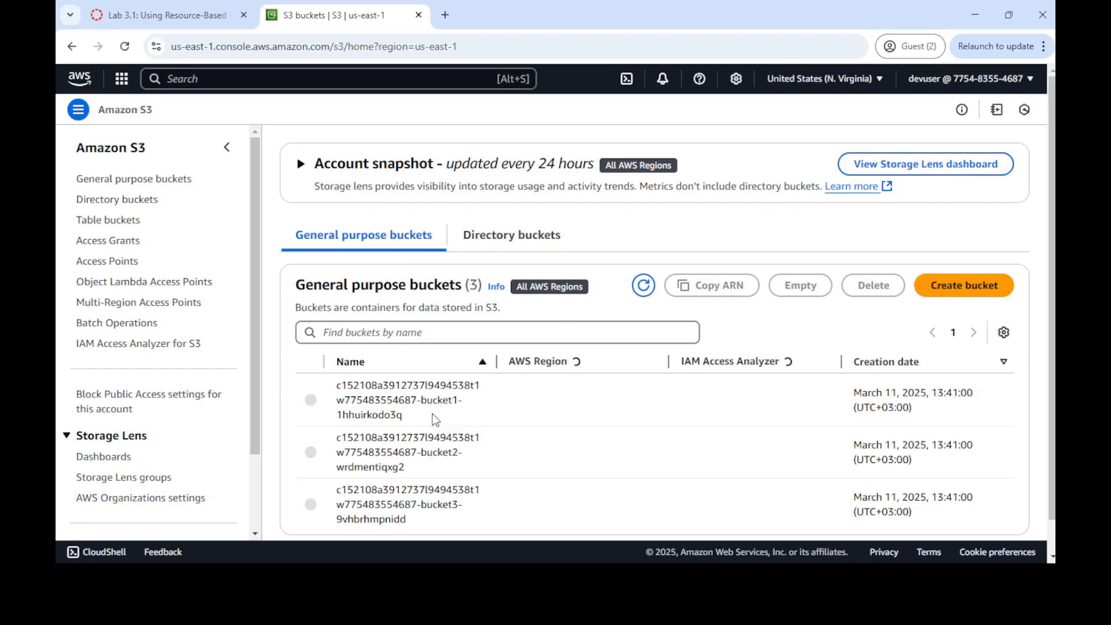
Step: Start creating a general purpose bucket and name it sbuckt23456
{"action": "scroll", "coordinate": [612, 431], "scroll_direction": "down", "scroll_amount": 1}
{"action": "left_click", "coordinate": [959, 250]}
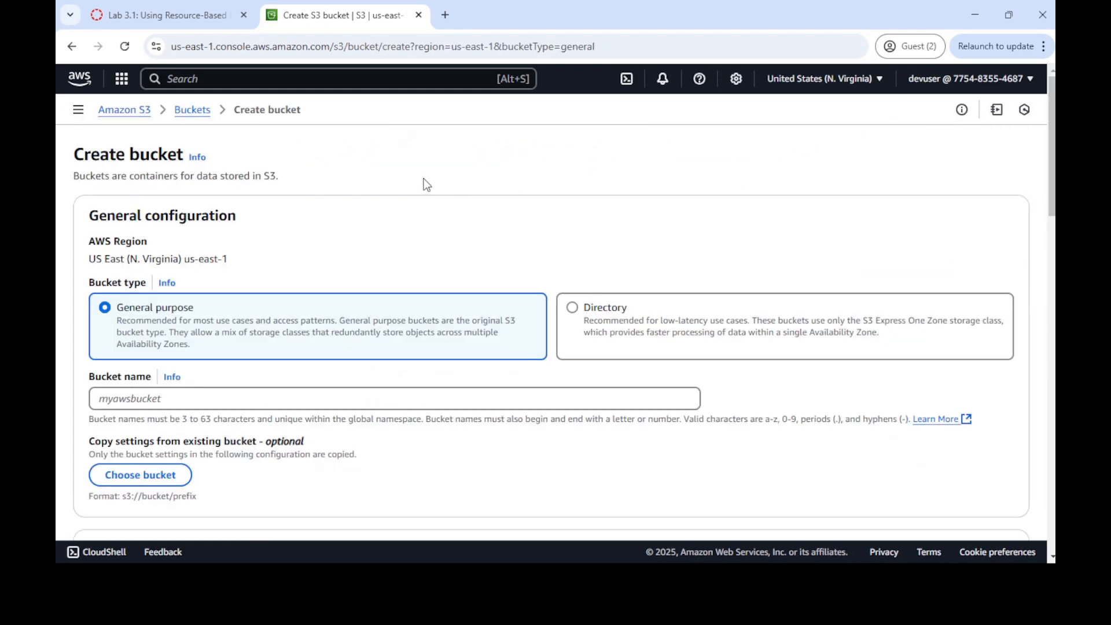
{"action": "scroll", "coordinate": [258, 241], "scroll_direction": "down", "scroll_amount": 1}
{"action": "left_click", "coordinate": [157, 325]}
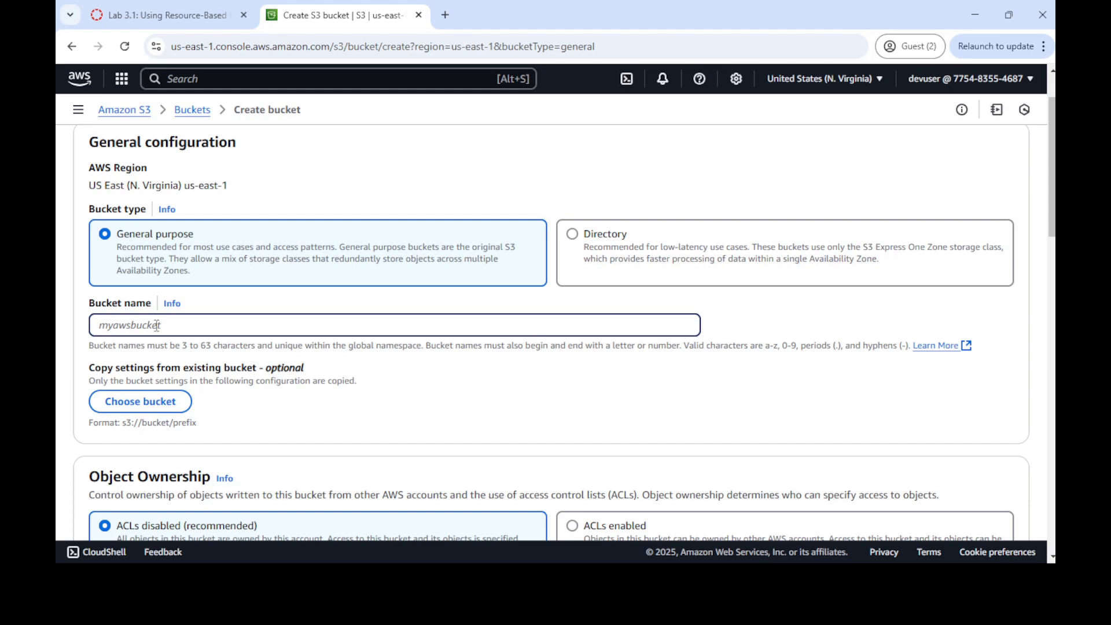
{"action": "type", "text": "sbuckt23456"}
{"action": "scroll", "coordinate": [318, 355], "scroll_direction": "down", "scroll_amount": 4}
{"action": "scroll", "coordinate": [240, 243], "scroll_direction": "up", "scroll_amount": 2}
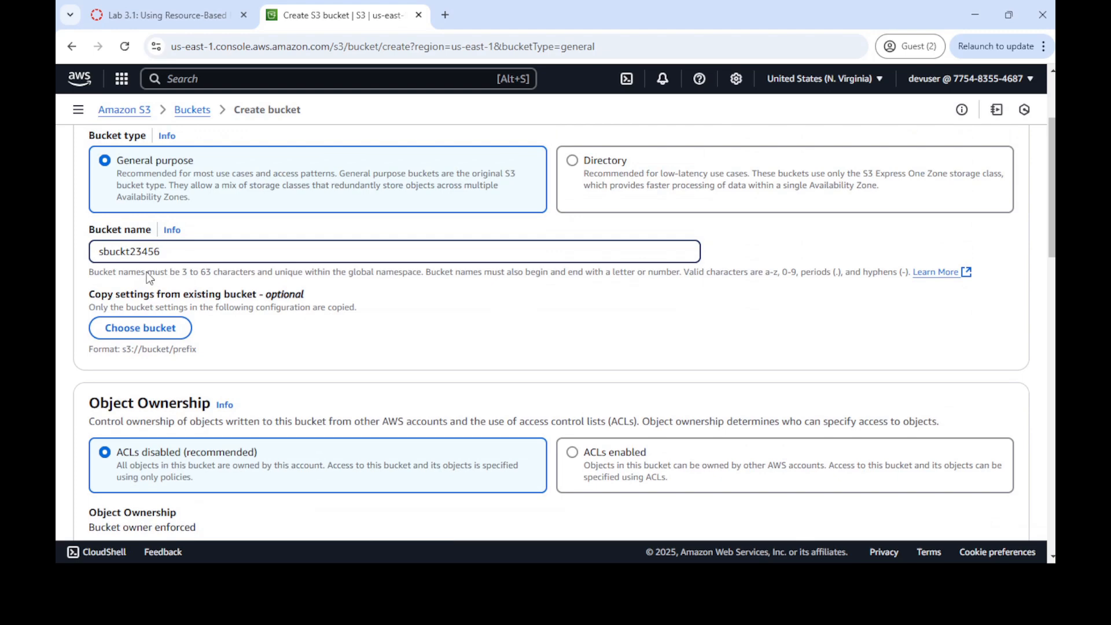
{"action": "scroll", "coordinate": [253, 380], "scroll_direction": "up", "scroll_amount": 3}
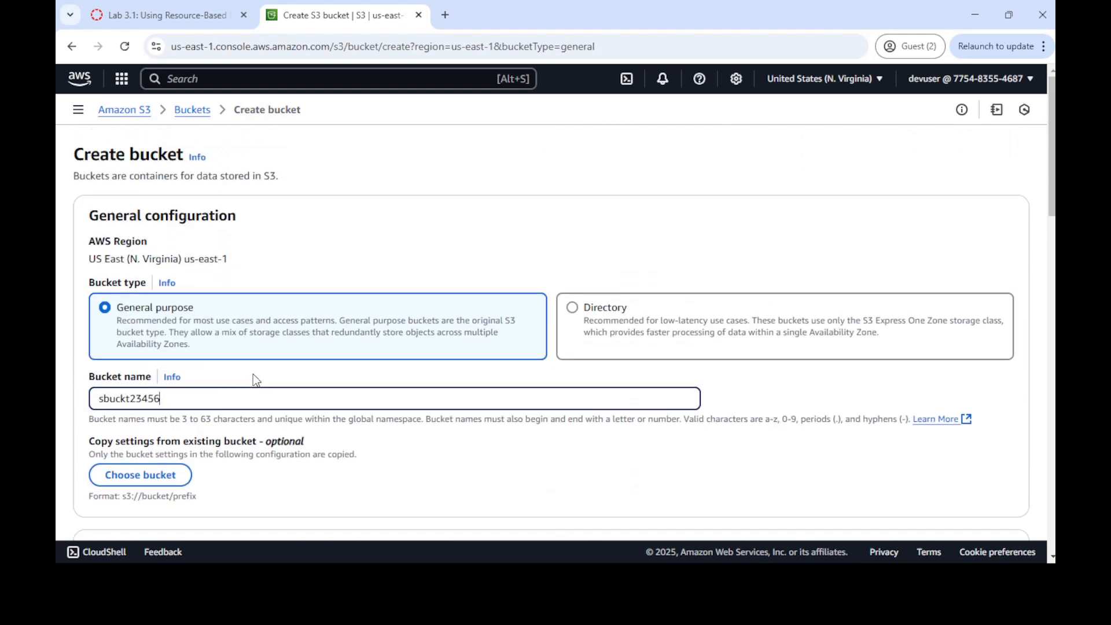
Step: Check the bucket's AWS Region and review the default settings, keeping them all, and create the bucket
{"action": "left_click_drag", "start_coordinate": [91, 260], "coordinate": [207, 264]}
{"action": "left_click", "coordinate": [266, 264]}
{"action": "scroll", "coordinate": [266, 264], "scroll_direction": "down", "scroll_amount": 5}
{"action": "scroll", "coordinate": [264, 263], "scroll_direction": "down", "scroll_amount": 8}
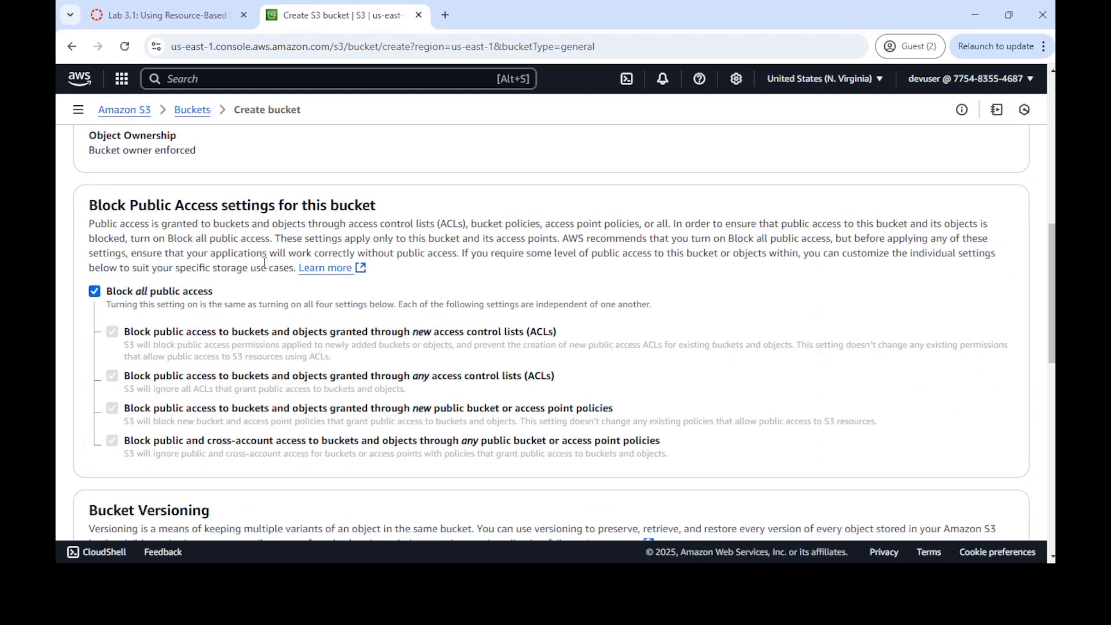
{"action": "scroll", "coordinate": [260, 267], "scroll_direction": "down", "scroll_amount": 6}
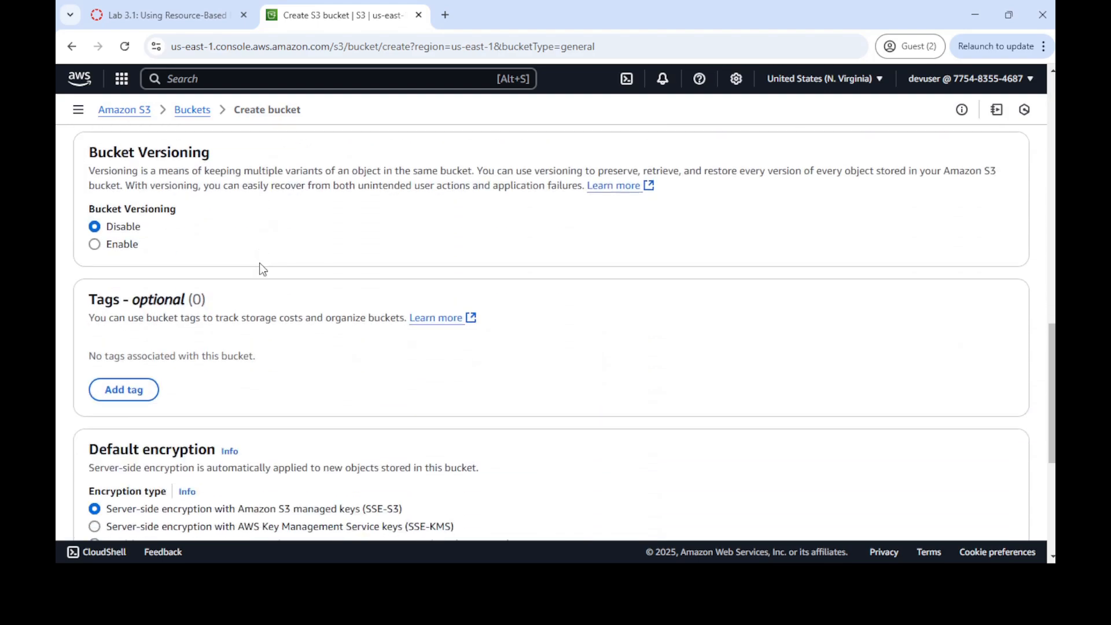
{"action": "scroll", "coordinate": [260, 268], "scroll_direction": "down", "scroll_amount": 2}
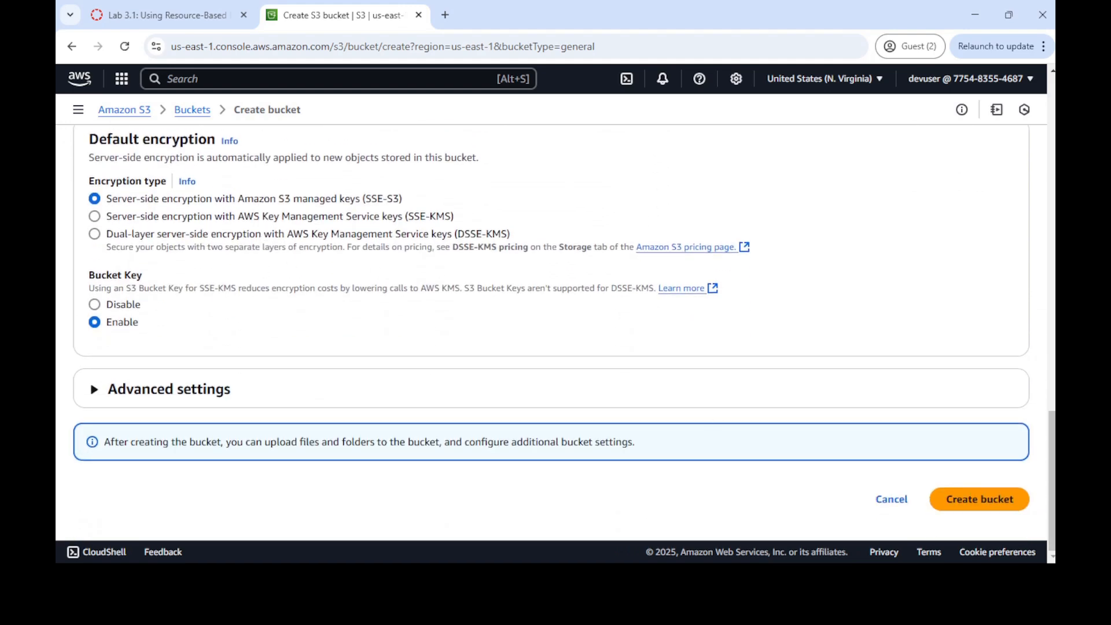
{"action": "left_click", "coordinate": [998, 501]}
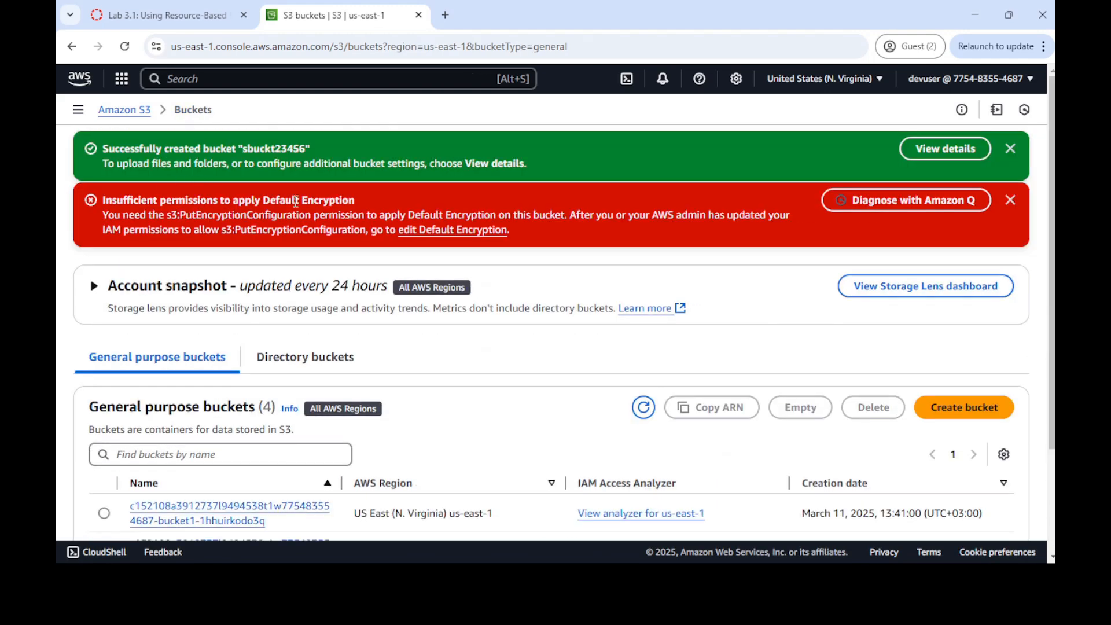
Step: Dismiss the default encryption error and the bucket creation notification above the bucket list
{"action": "left_click", "coordinate": [1017, 204]}
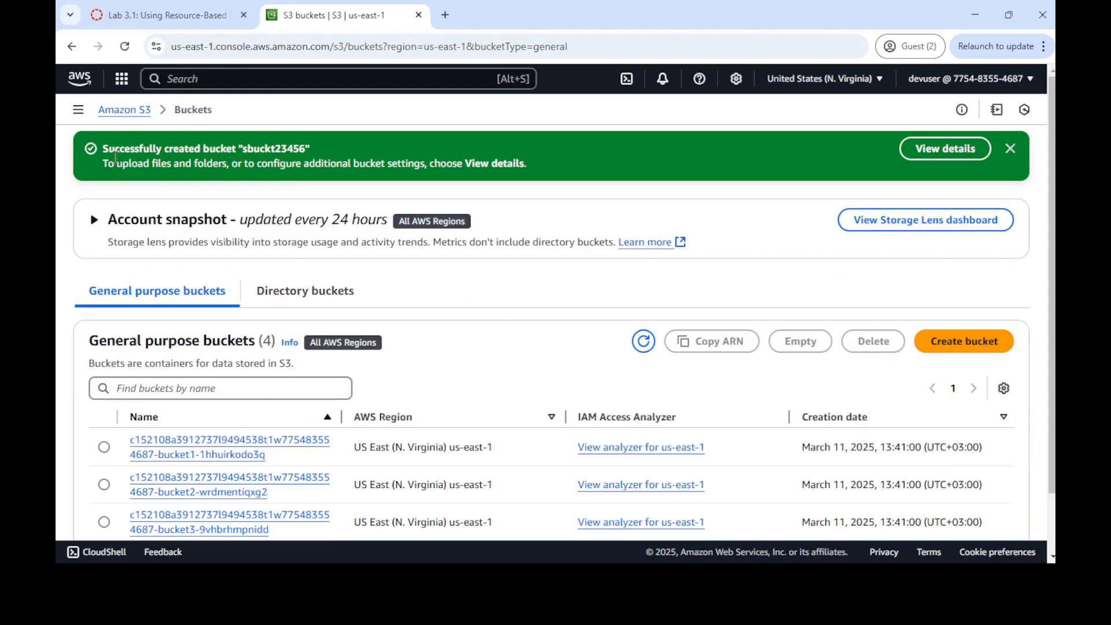
{"action": "left_click_drag", "start_coordinate": [105, 149], "coordinate": [314, 155]}
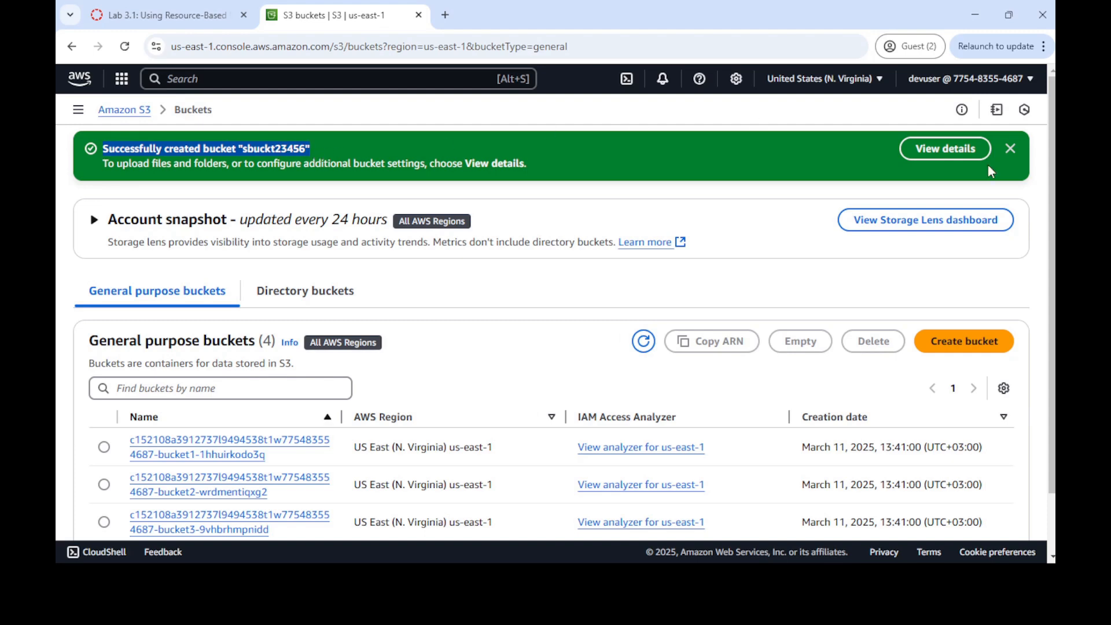
{"action": "left_click", "coordinate": [1010, 149]}
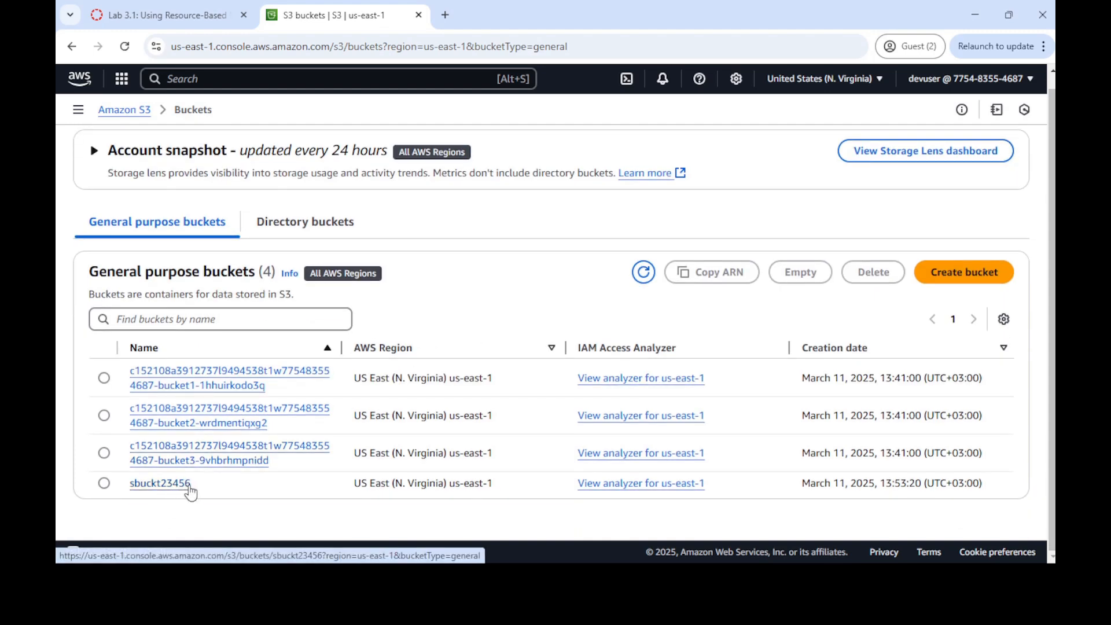
Step: Return to the lab instructions and read step 12 on uploading DeveloperGroupPolicy.json to the new bucket
{"action": "left_click", "coordinate": [193, 15]}
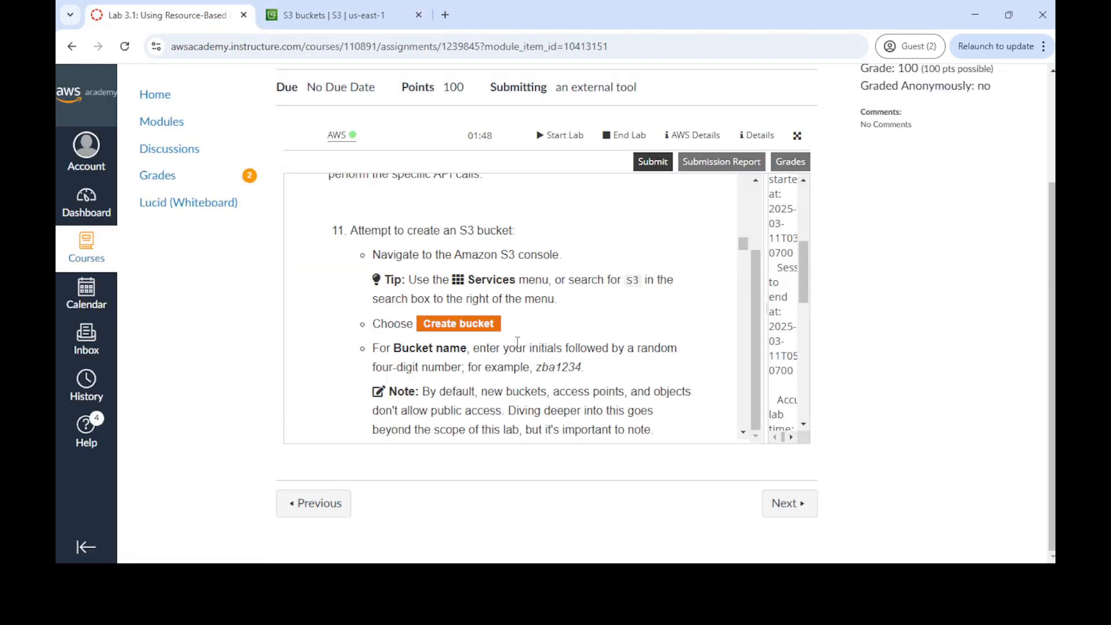
{"action": "scroll", "coordinate": [531, 342], "scroll_direction": "down", "scroll_amount": 2}
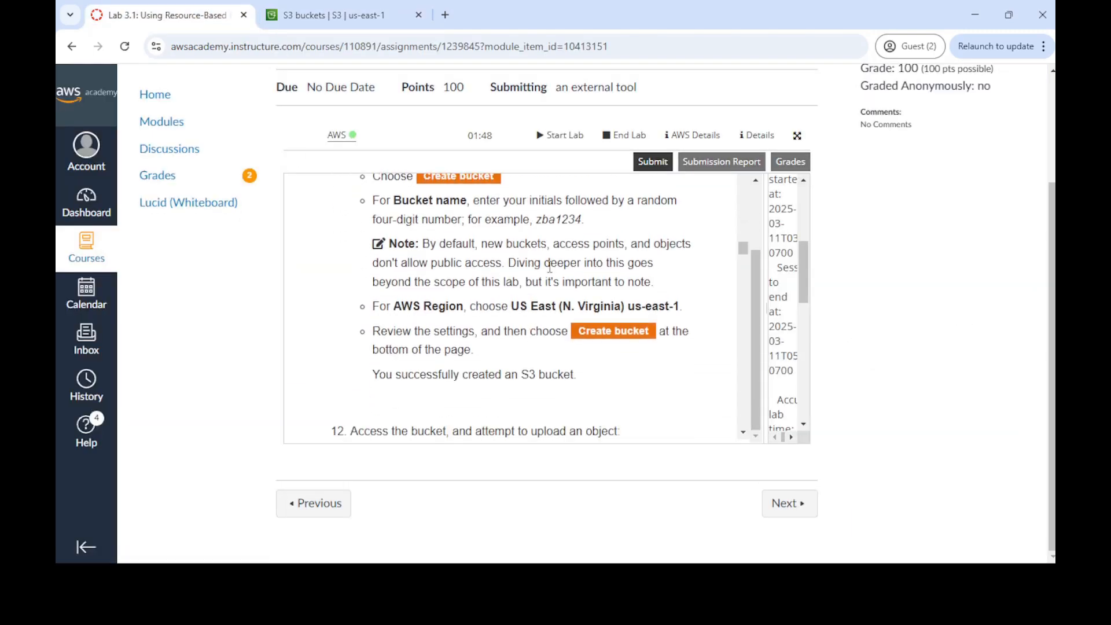
{"action": "scroll", "coordinate": [549, 267], "scroll_direction": "down", "scroll_amount": 2}
{"action": "scroll", "coordinate": [550, 267], "scroll_direction": "down", "scroll_amount": 2}
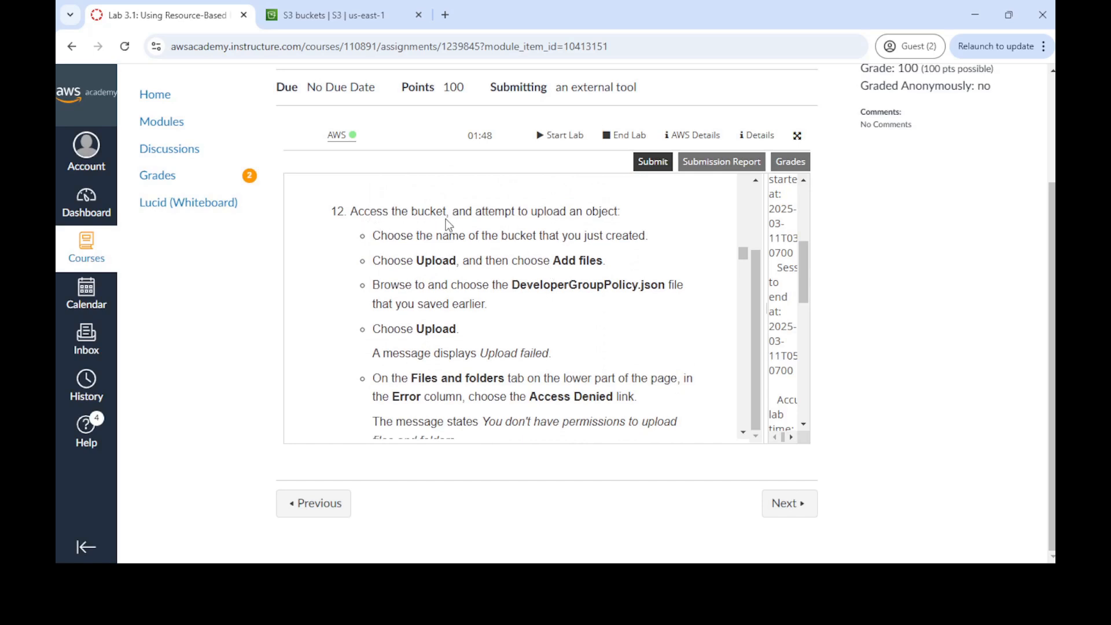
{"action": "scroll", "coordinate": [584, 317], "scroll_direction": "up", "scroll_amount": 2}
{"action": "scroll", "coordinate": [582, 318], "scroll_direction": "up", "scroll_amount": 1}
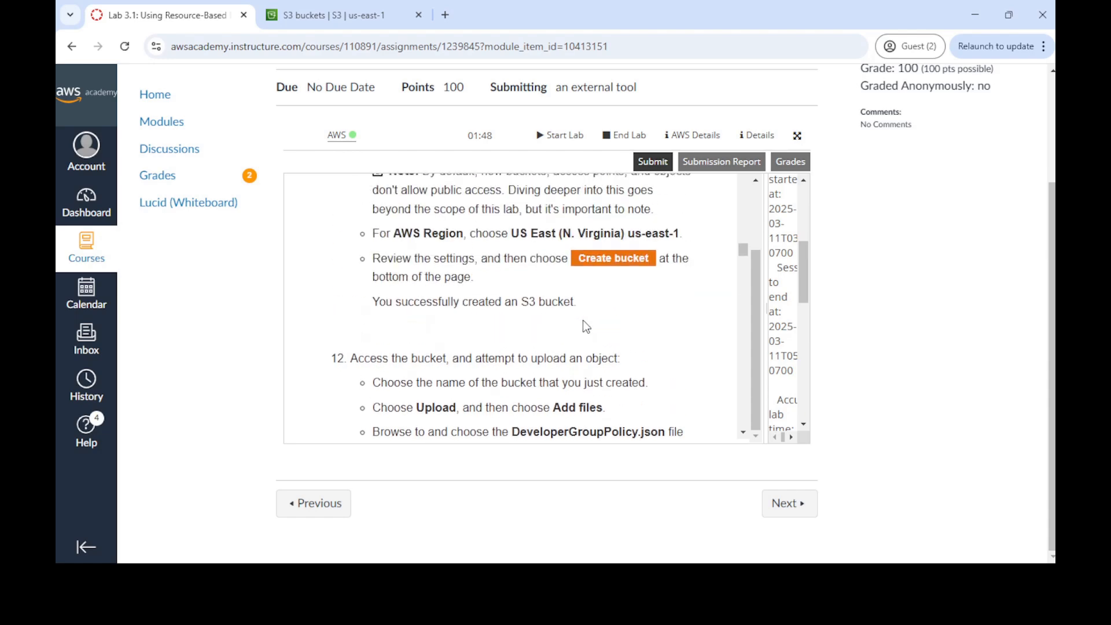
{"action": "scroll", "coordinate": [582, 322], "scroll_direction": "down", "scroll_amount": 3}
{"action": "scroll", "coordinate": [586, 328], "scroll_direction": "down", "scroll_amount": 1}
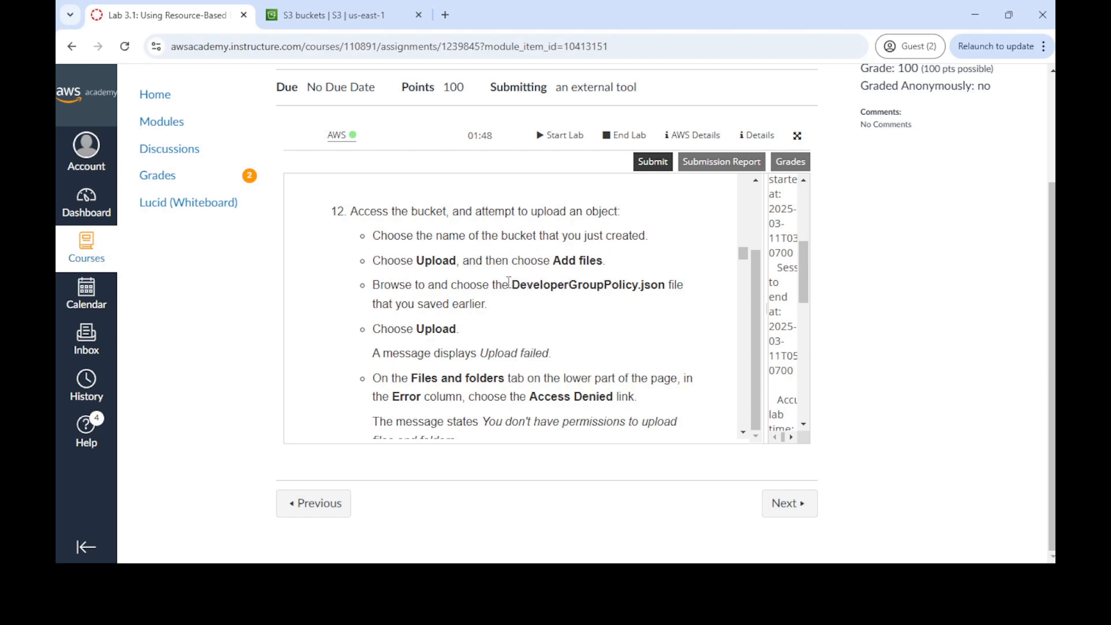
{"action": "left_click_drag", "start_coordinate": [511, 284], "coordinate": [667, 284]}
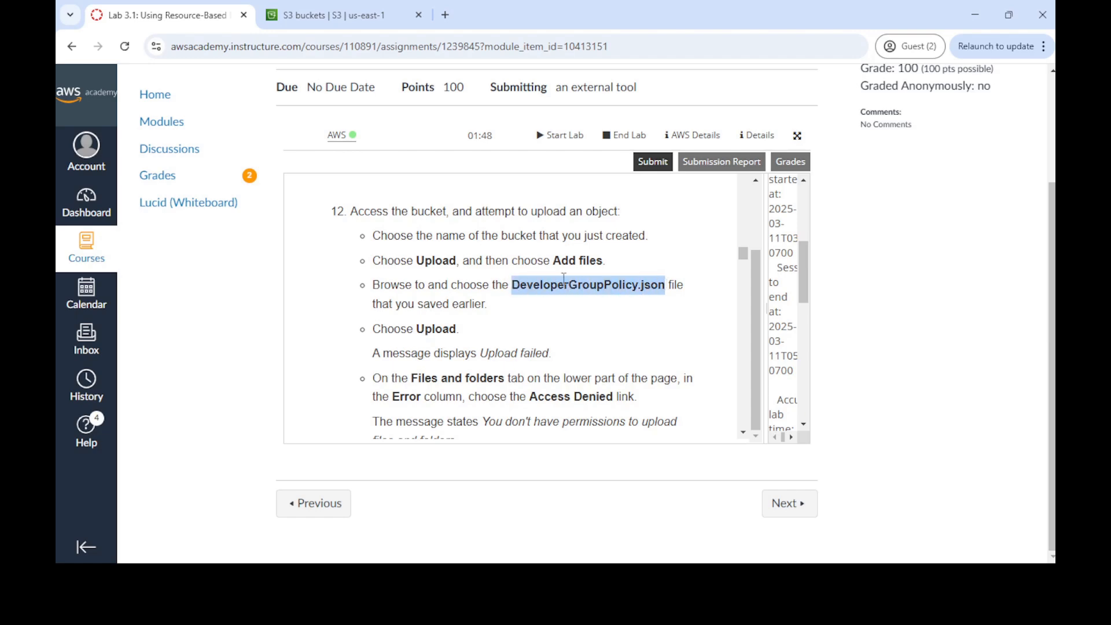
Step: Switch to the S3 console, open bucket sbuckt23456, start an upload and add DeveloperGroupPolicy.json from the Labs folder
{"action": "scroll", "coordinate": [512, 298], "scroll_direction": "down", "scroll_amount": 2}
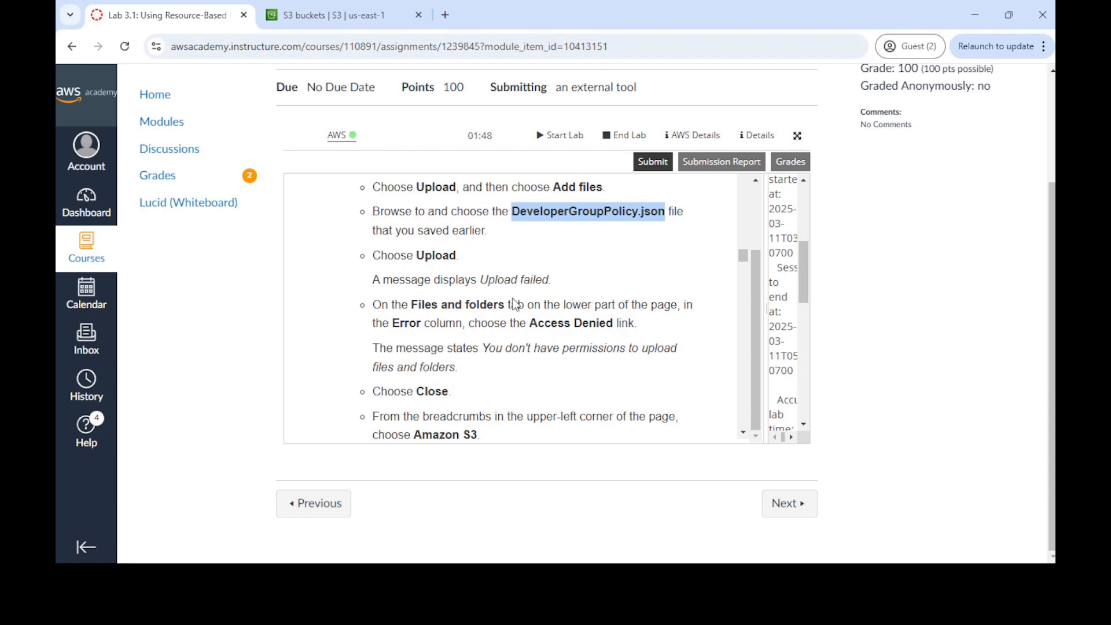
{"action": "left_click", "coordinate": [309, 15]}
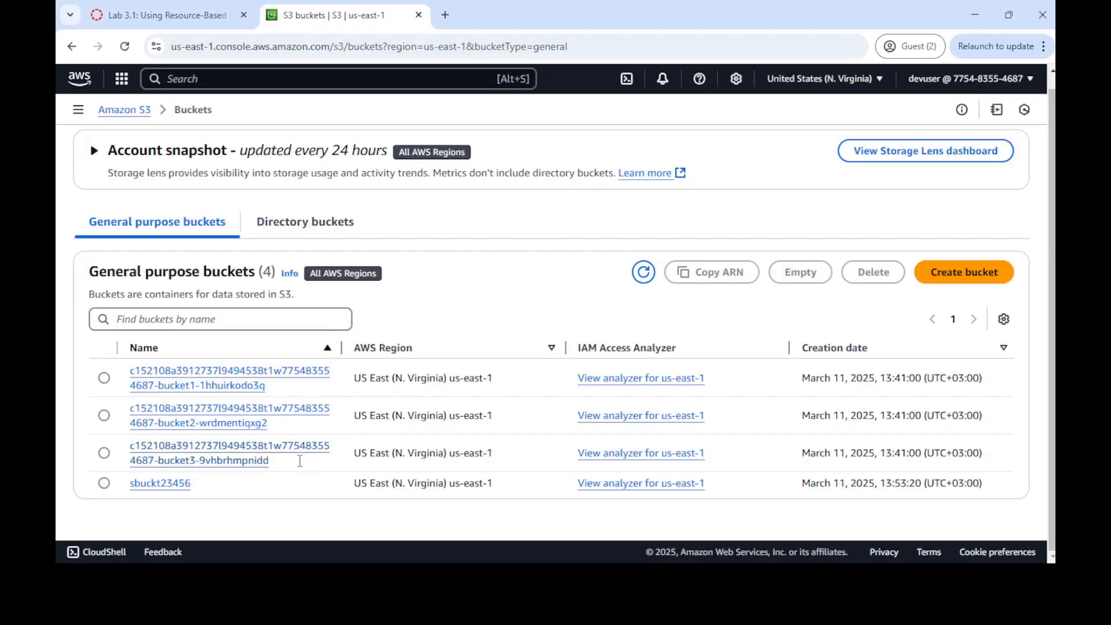
{"action": "left_click", "coordinate": [175, 485]}
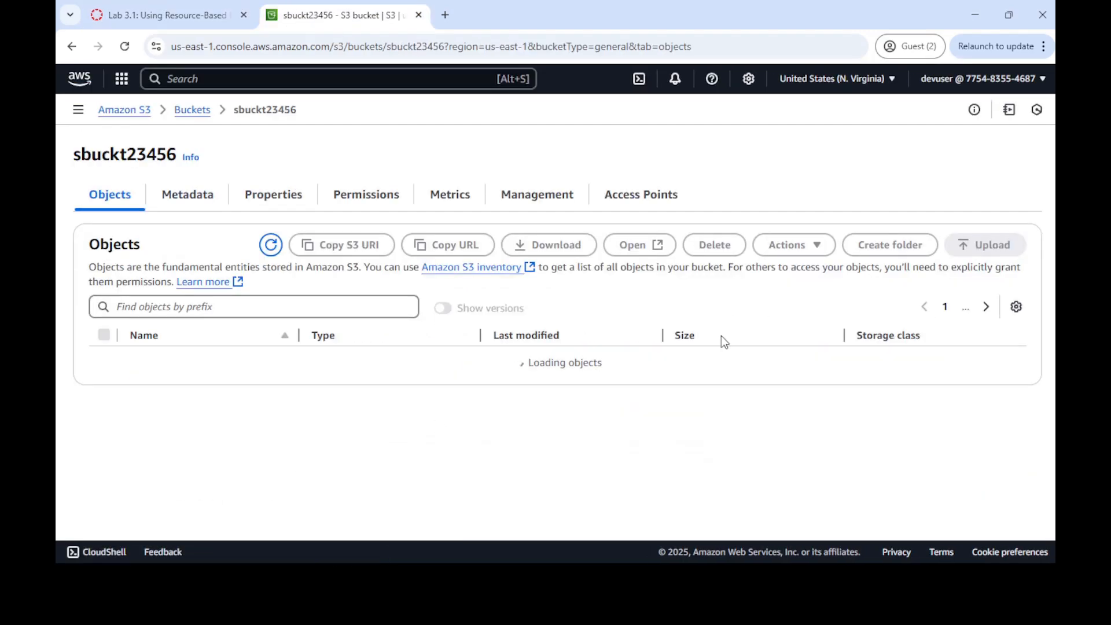
{"action": "left_click", "coordinate": [965, 244]}
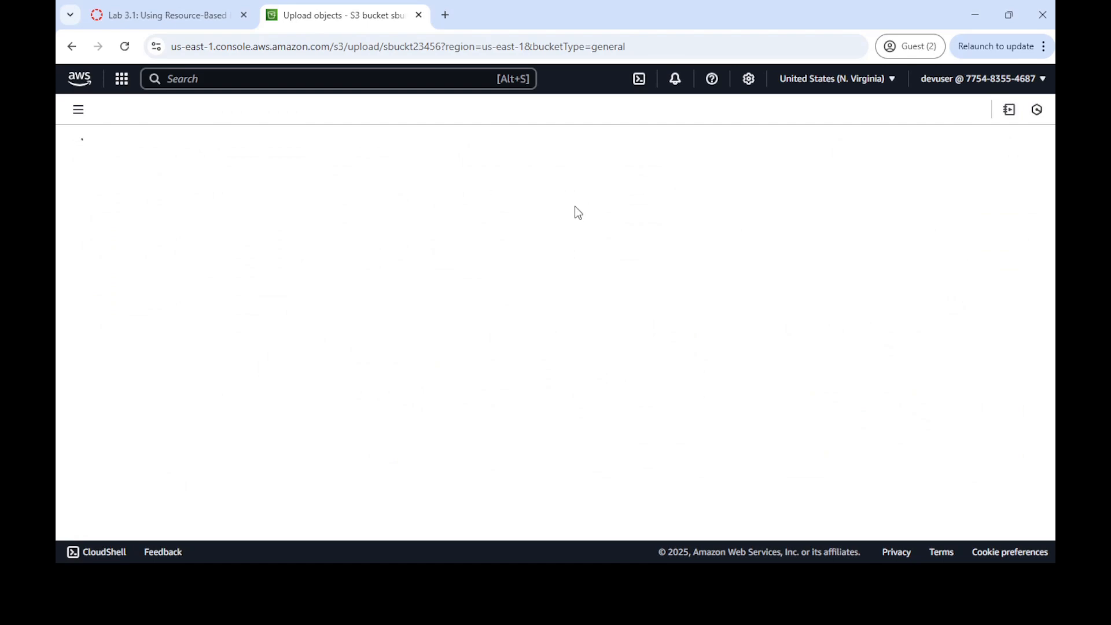
{"action": "left_click", "coordinate": [886, 283]}
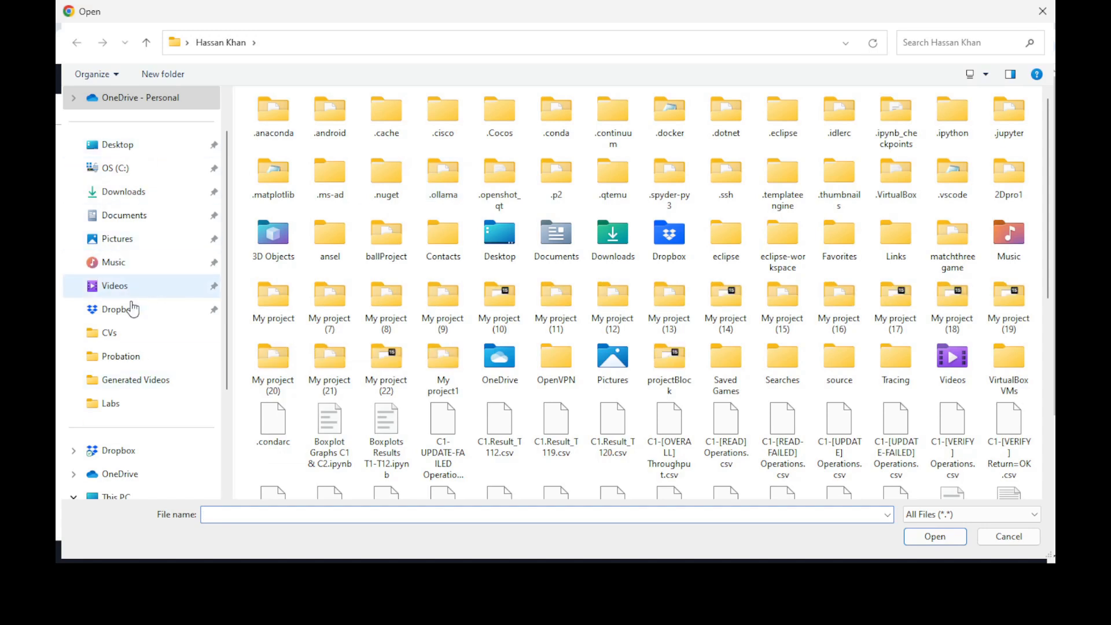
{"action": "left_click", "coordinate": [122, 404]}
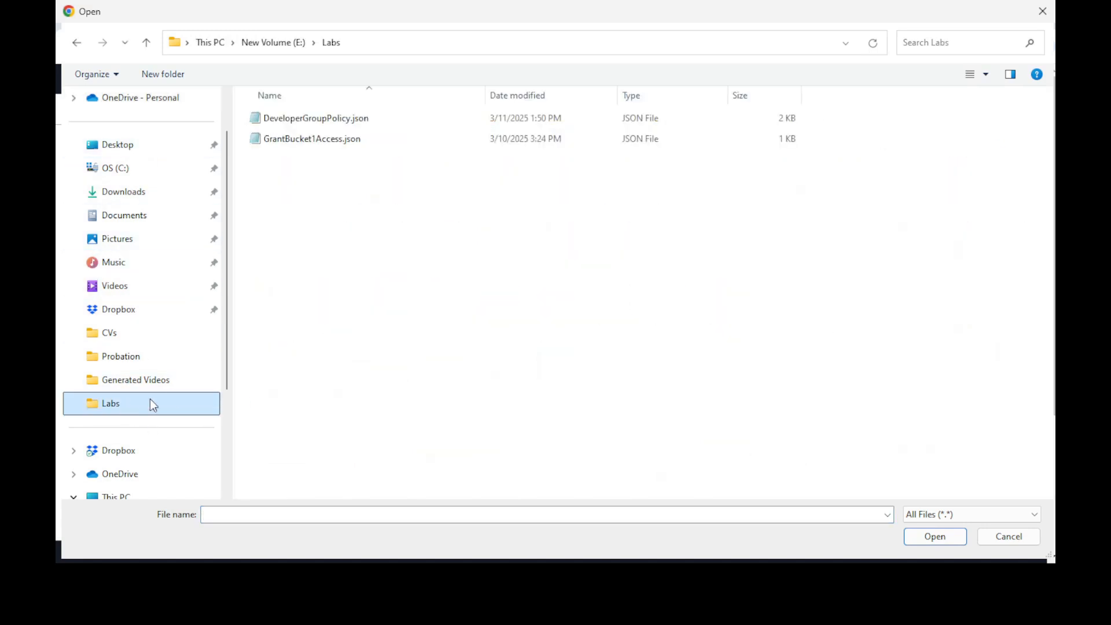
{"action": "left_click", "coordinate": [360, 117]}
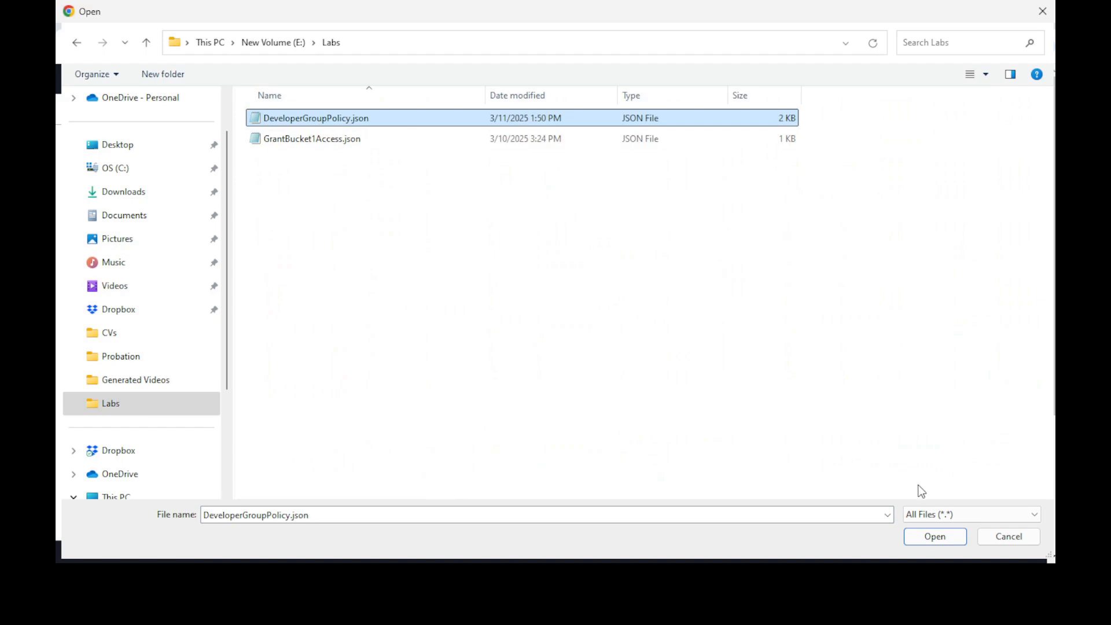
{"action": "left_click", "coordinate": [931, 534]}
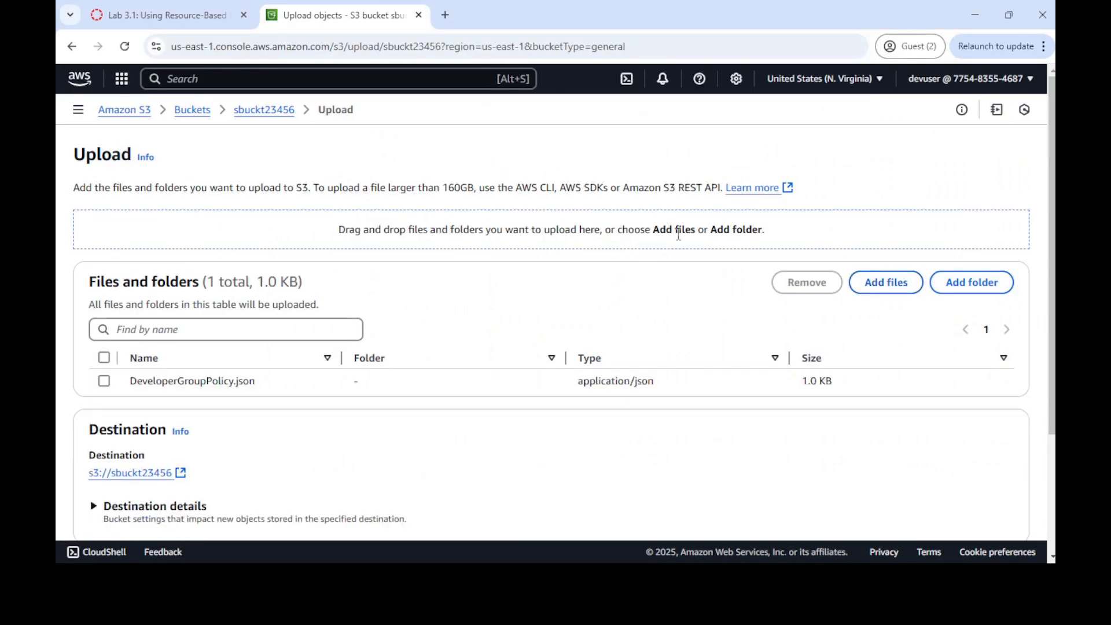
Step: Select all listed files, try to upload DeveloperGroupPolicy.json to sbuckt23456, and highlight the resulting message
{"action": "scroll", "coordinate": [585, 371], "scroll_direction": "down", "scroll_amount": 3}
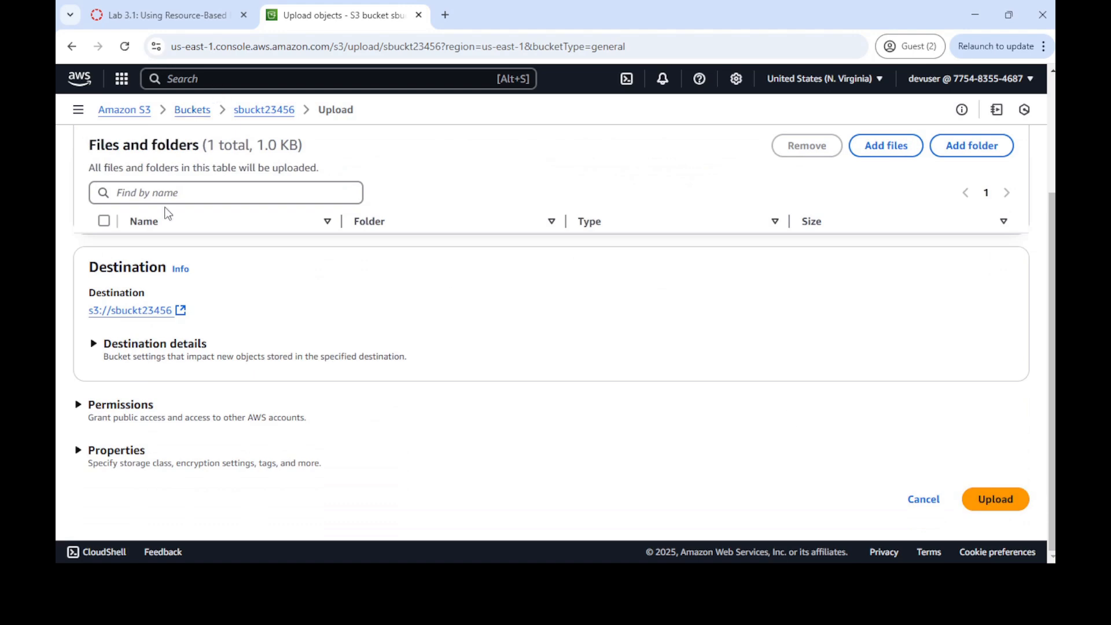
{"action": "scroll", "coordinate": [166, 213], "scroll_direction": "up", "scroll_amount": 3}
{"action": "left_click", "coordinate": [104, 365]}
{"action": "scroll", "coordinate": [887, 399], "scroll_direction": "down", "scroll_amount": 3}
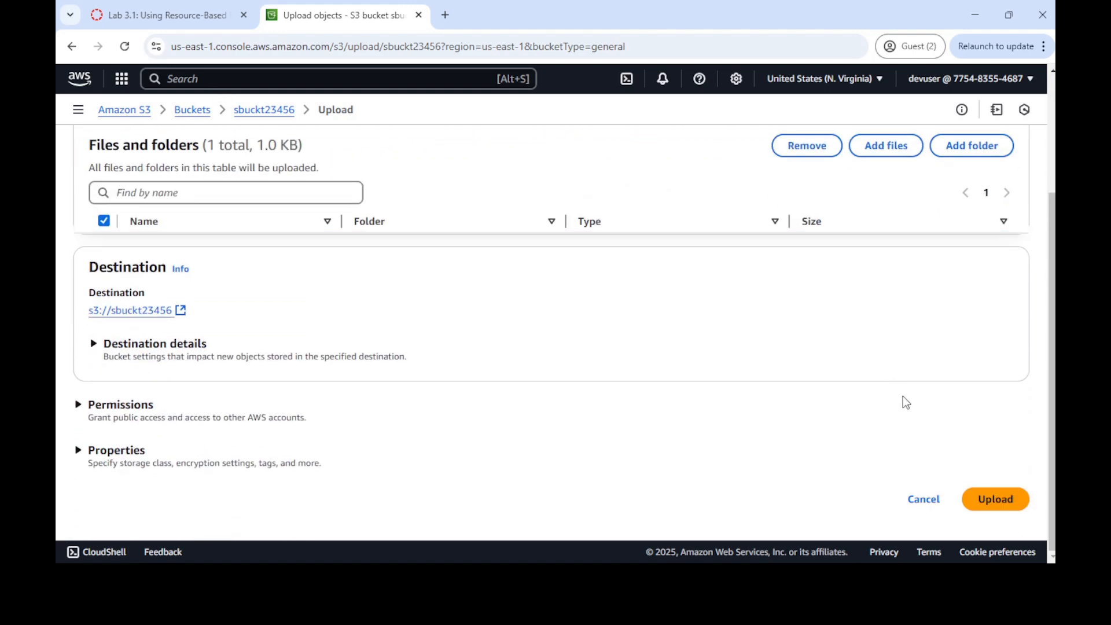
{"action": "left_click", "coordinate": [982, 501]}
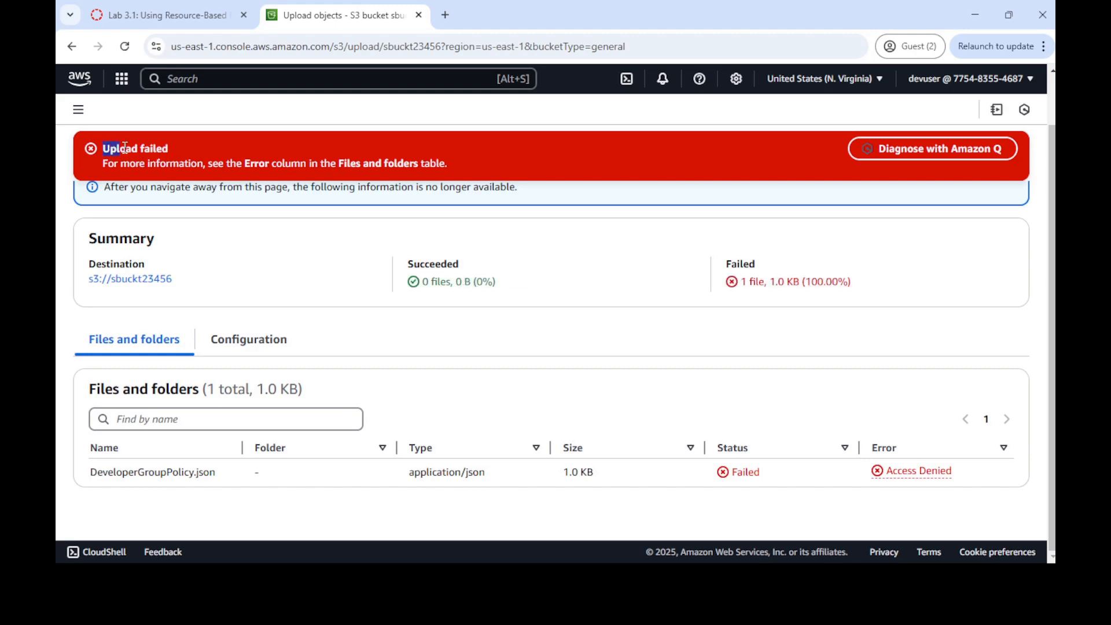
{"action": "left_click_drag", "start_coordinate": [171, 150], "coordinate": [473, 171]}
Step: Return to the lab instructions and read the rest of step 12 and the policy review in step 13
{"action": "left_click", "coordinate": [154, 8]}
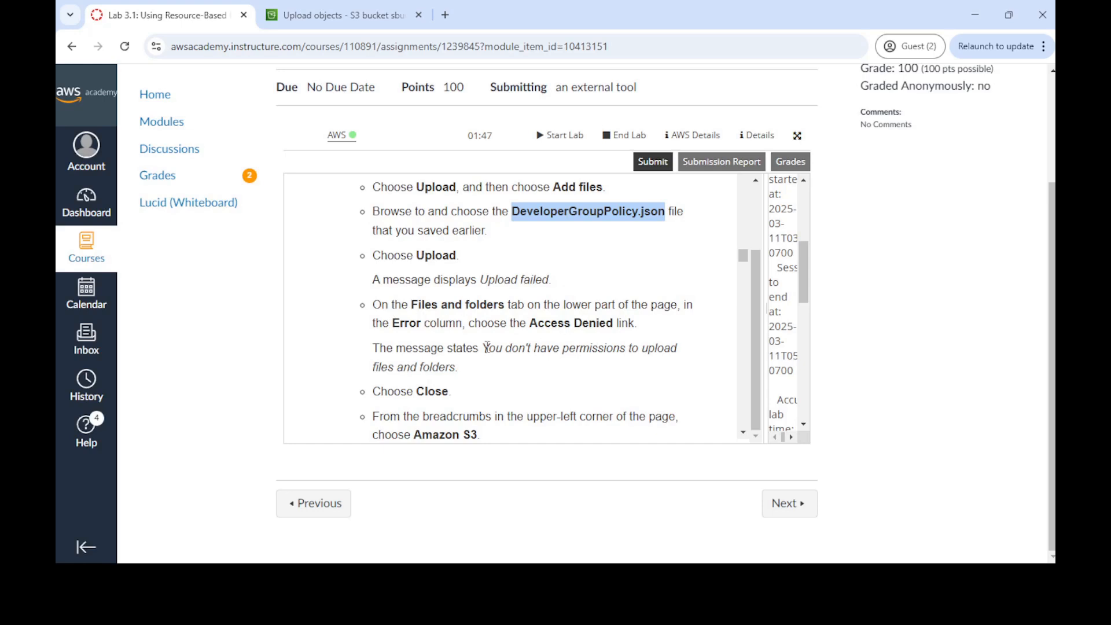
{"action": "scroll", "coordinate": [487, 347], "scroll_direction": "down", "scroll_amount": 1}
{"action": "scroll", "coordinate": [502, 319], "scroll_direction": "down", "scroll_amount": 1}
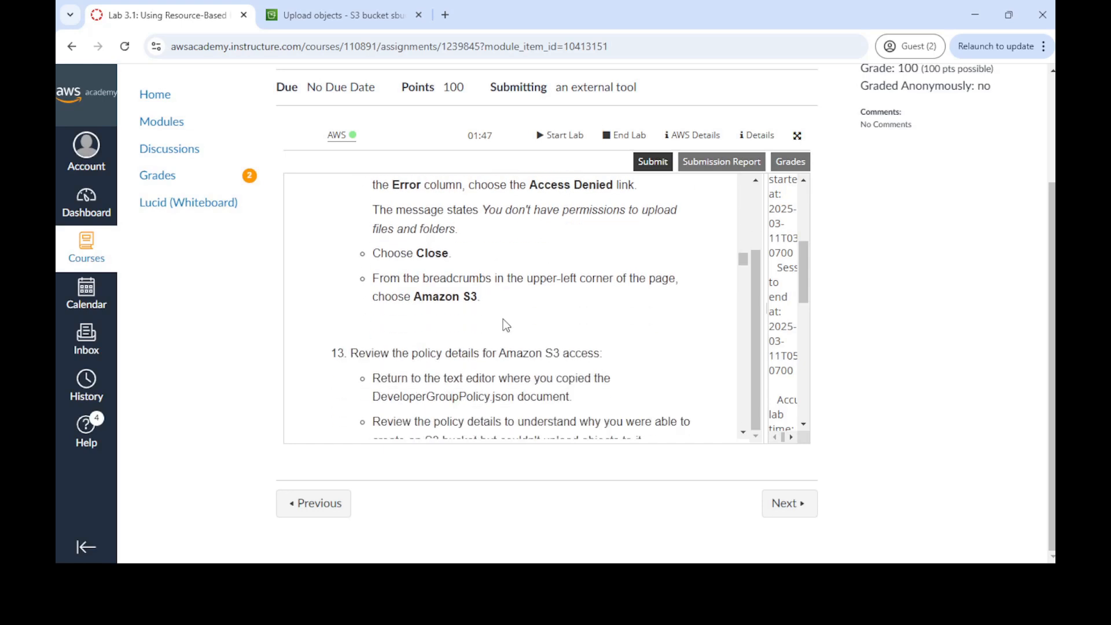
{"action": "scroll", "coordinate": [501, 318], "scroll_direction": "up", "scroll_amount": 3}
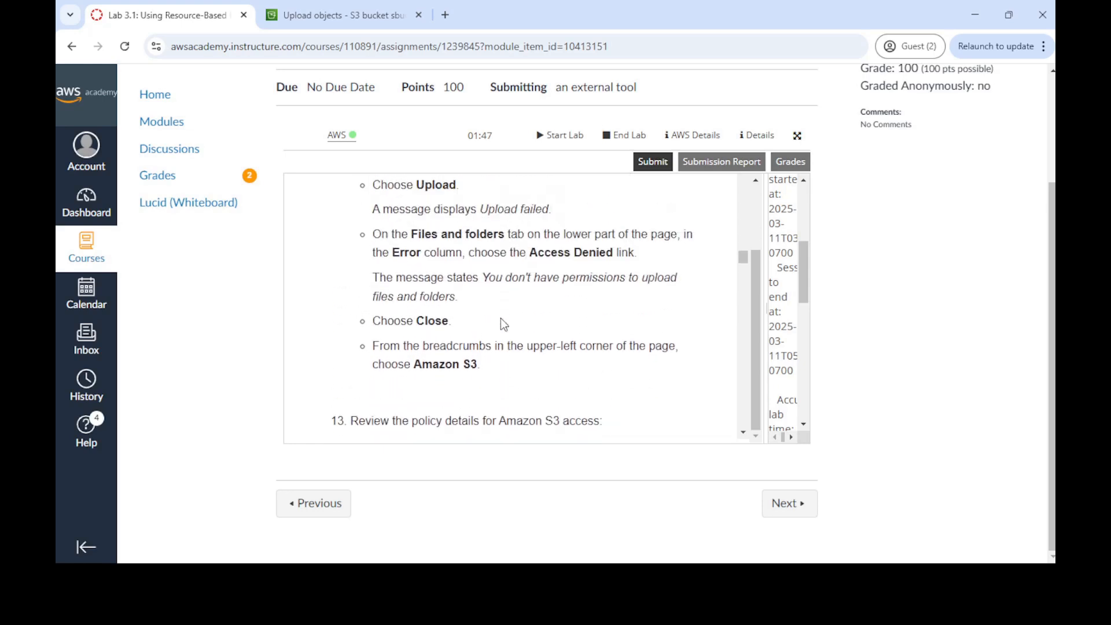
{"action": "scroll", "coordinate": [501, 318], "scroll_direction": "down", "scroll_amount": 1}
{"action": "scroll", "coordinate": [501, 318], "scroll_direction": "down", "scroll_amount": 1}
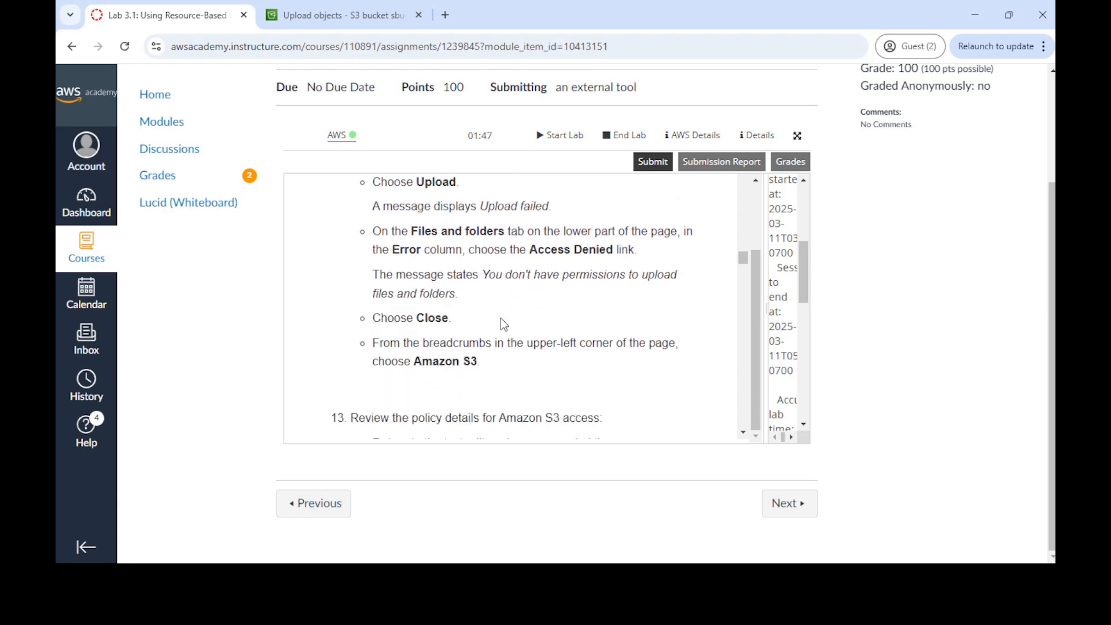
{"action": "left_click", "coordinate": [387, 8]}
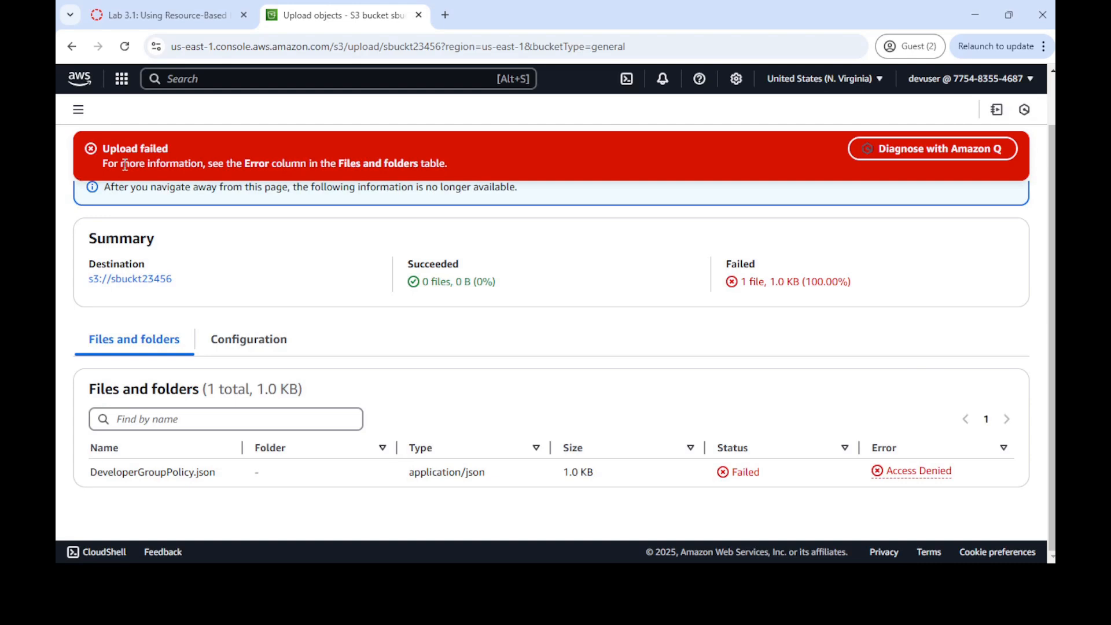
{"action": "left_click", "coordinate": [168, 15]}
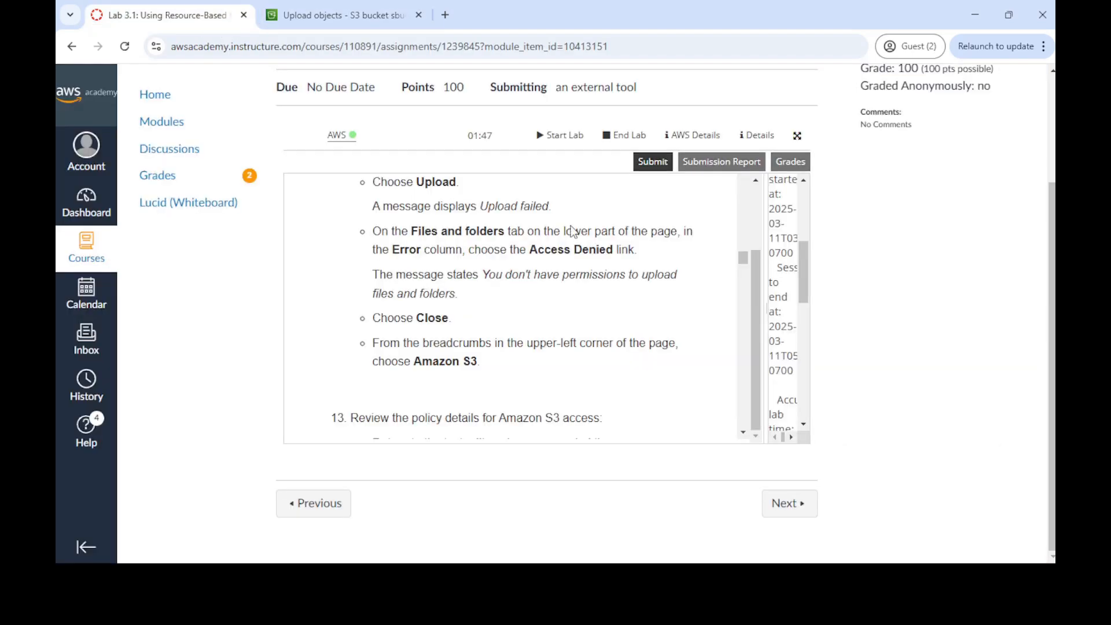
{"action": "scroll", "coordinate": [581, 322], "scroll_direction": "down", "scroll_amount": 3}
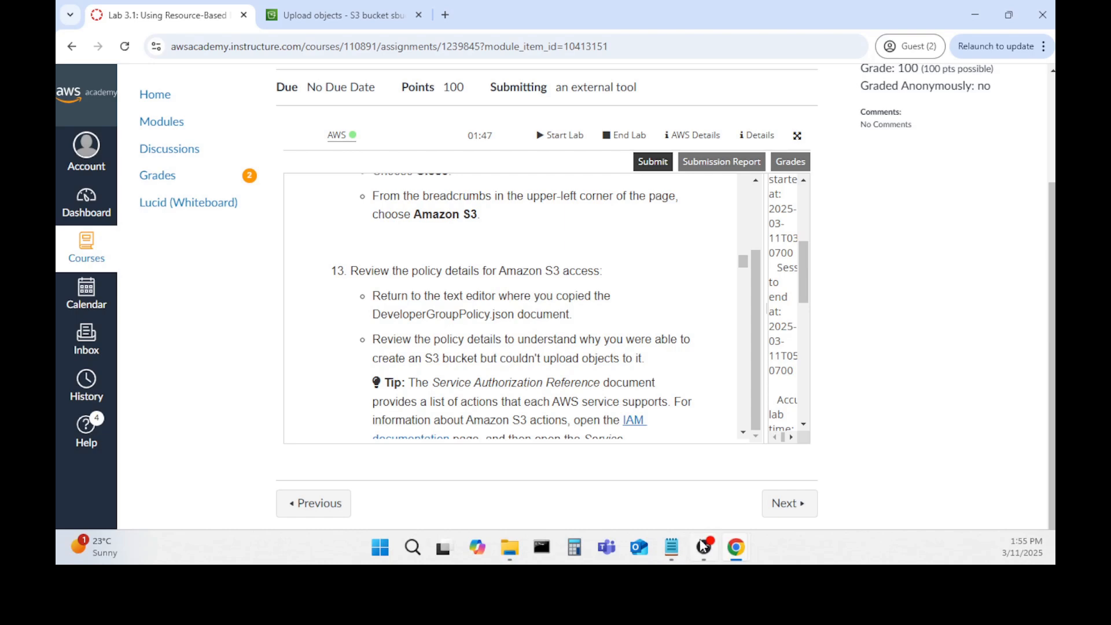
Step: Switch to Notepad, maximize DeveloperGroupPolicy.json and examine its CreateBucket, ListAllMyBuckets and ListBucket actions, then minimize it
{"action": "left_click", "coordinate": [673, 549]}
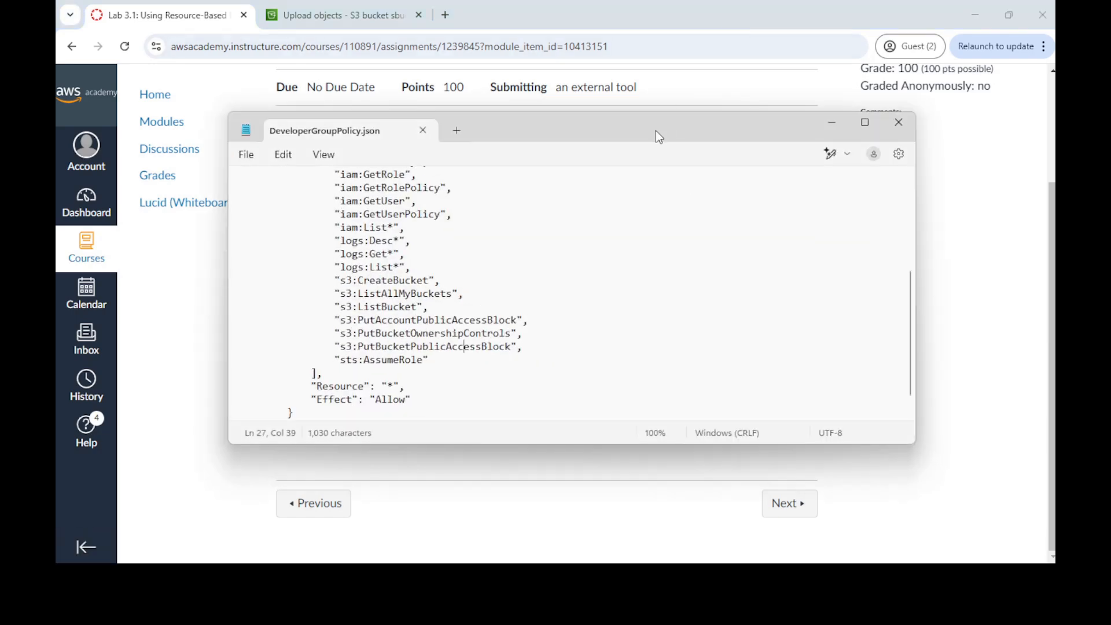
{"action": "left_click", "coordinate": [864, 122]}
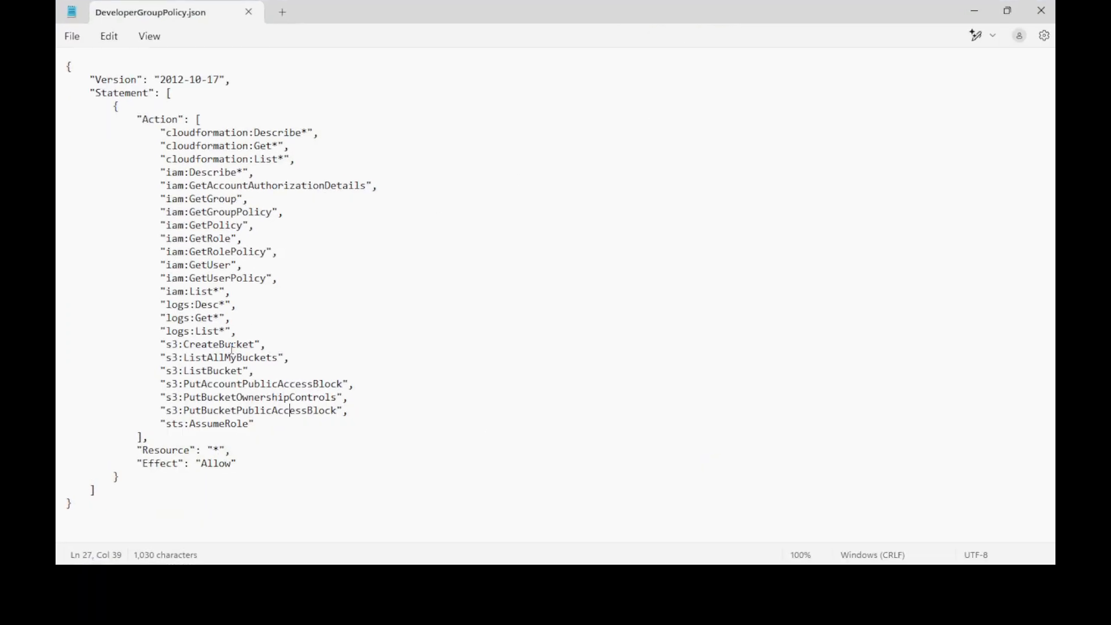
{"action": "left_click_drag", "start_coordinate": [183, 345], "coordinate": [272, 346]}
{"action": "left_click_drag", "start_coordinate": [186, 357], "coordinate": [280, 357]}
{"action": "left_click_drag", "start_coordinate": [184, 371], "coordinate": [249, 366]}
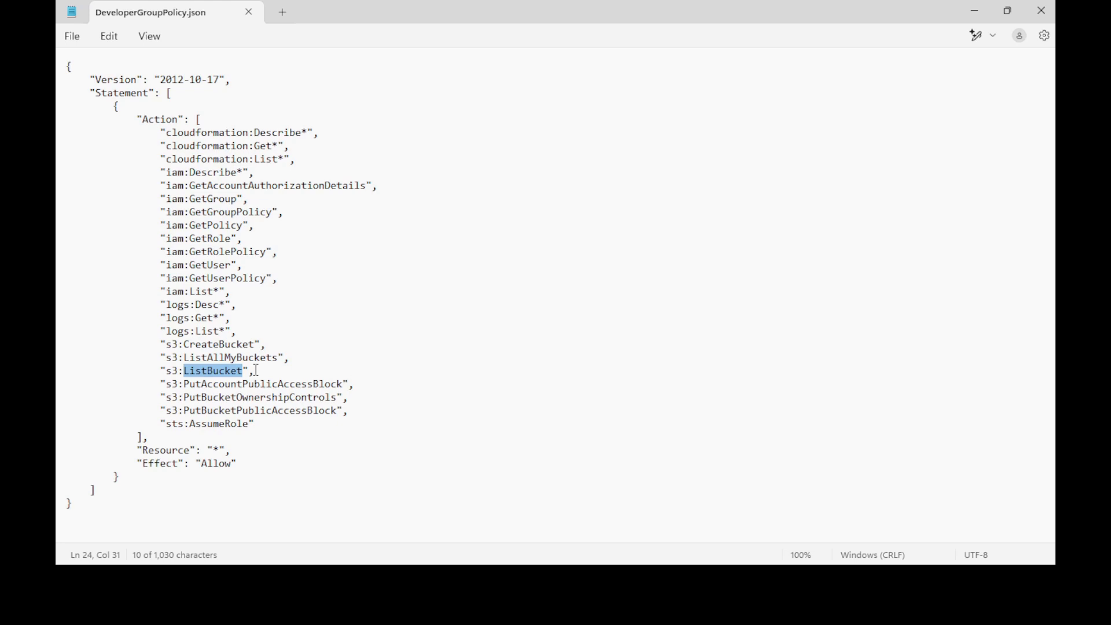
{"action": "left_click", "coordinate": [975, 12]}
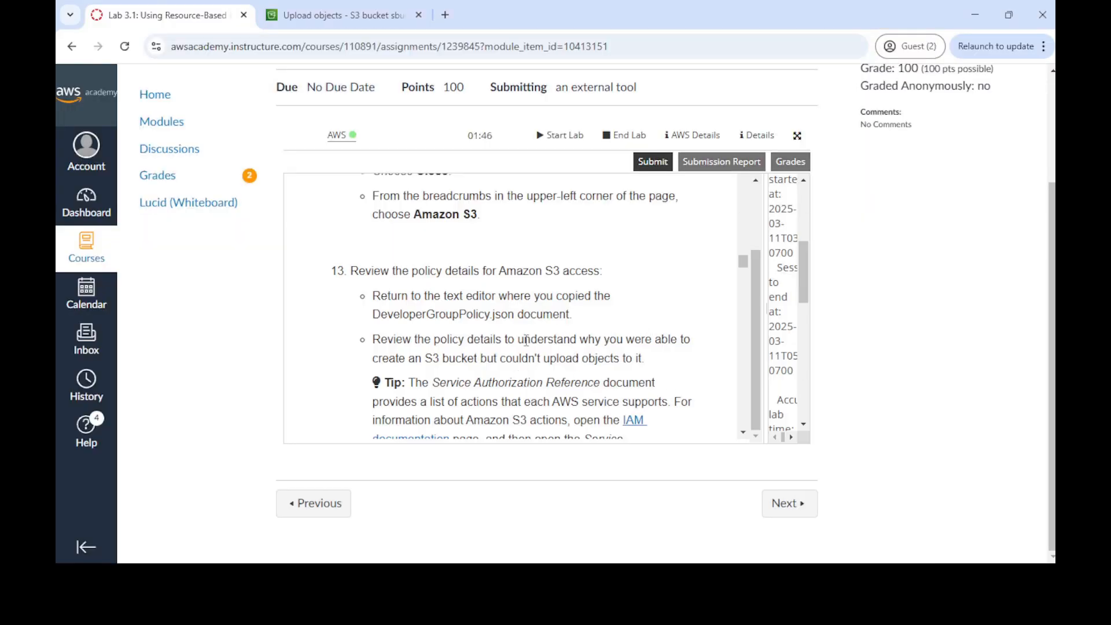
Step: Read the tip in step 13, open its IAM documentation link and go to the Service Authorization Reference
{"action": "scroll", "coordinate": [526, 347], "scroll_direction": "down", "scroll_amount": 3}
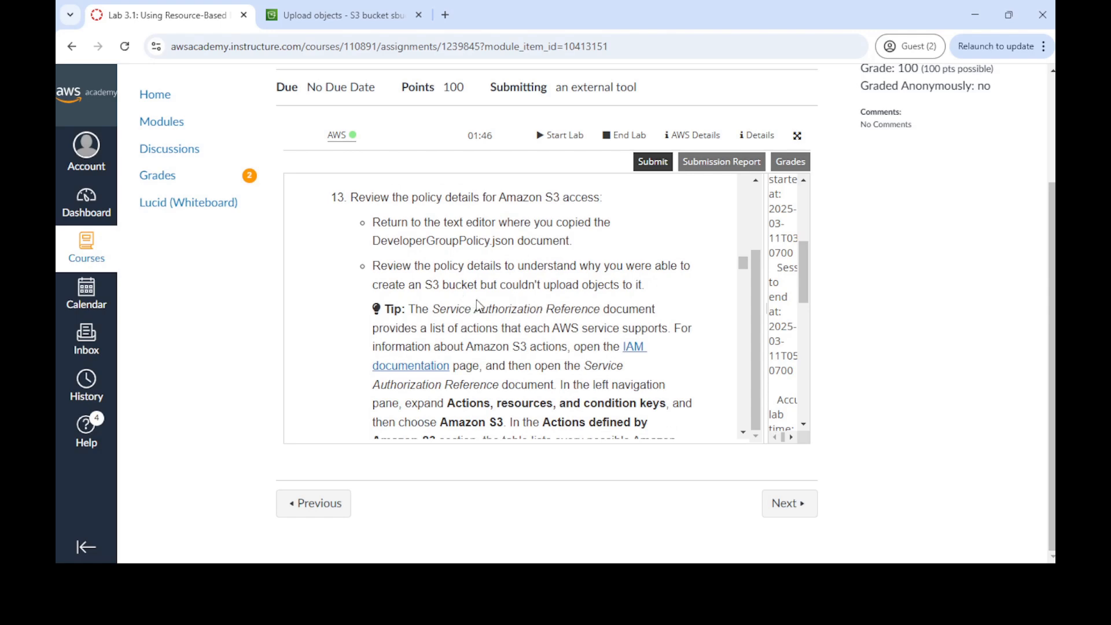
{"action": "left_click", "coordinate": [638, 351]}
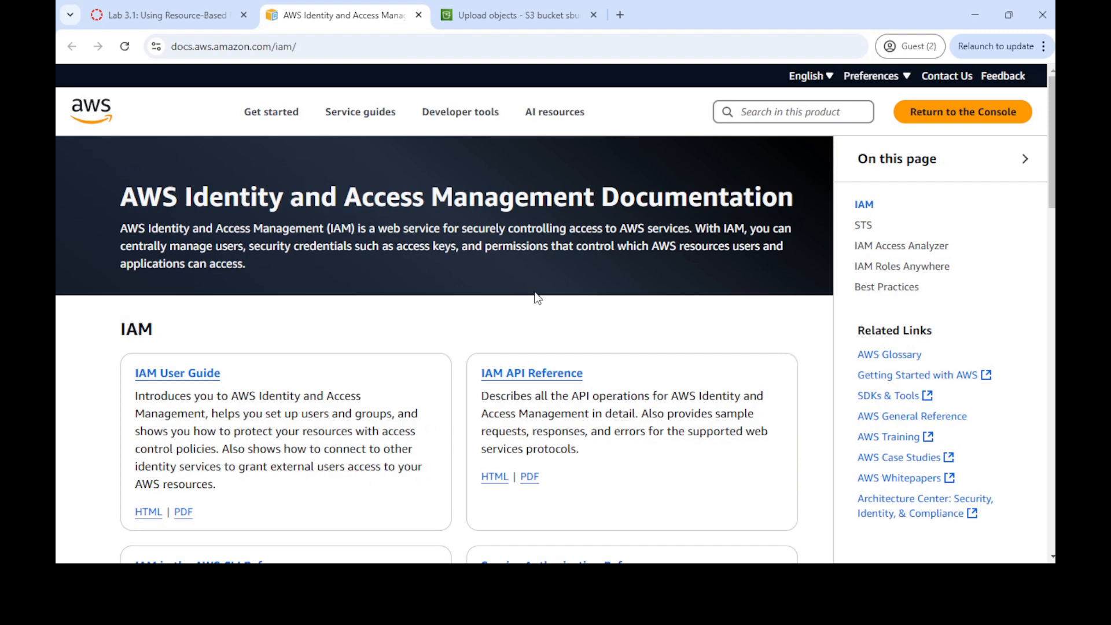
{"action": "scroll", "coordinate": [538, 298], "scroll_direction": "down", "scroll_amount": 4}
{"action": "left_click", "coordinate": [551, 347]}
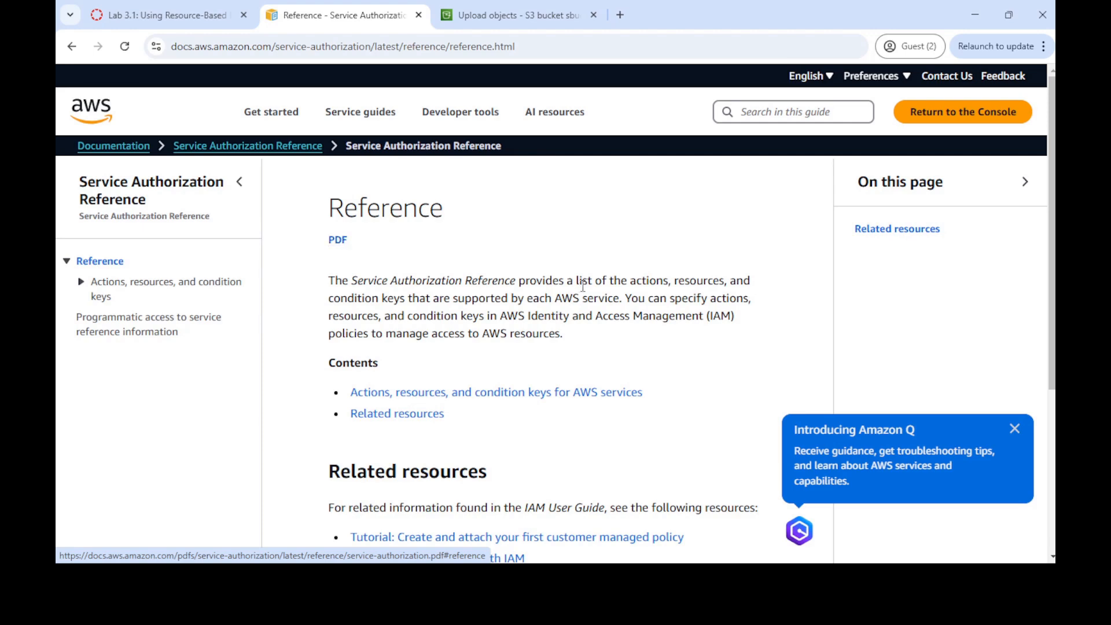
Step: Expand Actions, resources, and condition keys, search the page for s3 and open the Amazon S3 topic
{"action": "scroll", "coordinate": [575, 271], "scroll_direction": "down", "scroll_amount": 5}
{"action": "scroll", "coordinate": [570, 269], "scroll_direction": "up", "scroll_amount": 5}
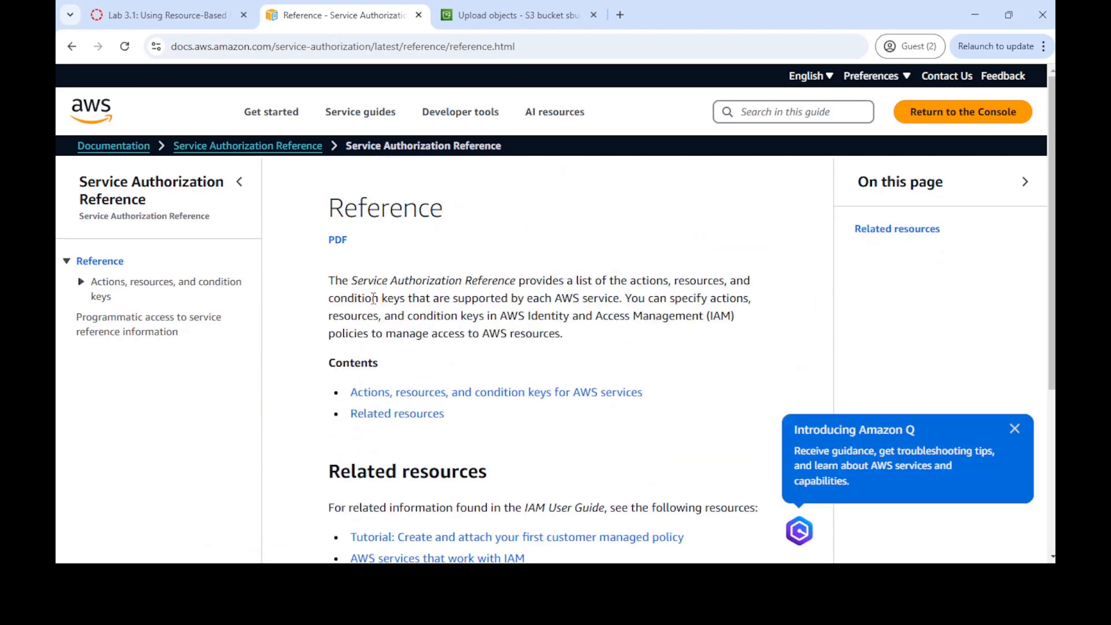
{"action": "left_click", "coordinate": [87, 297]}
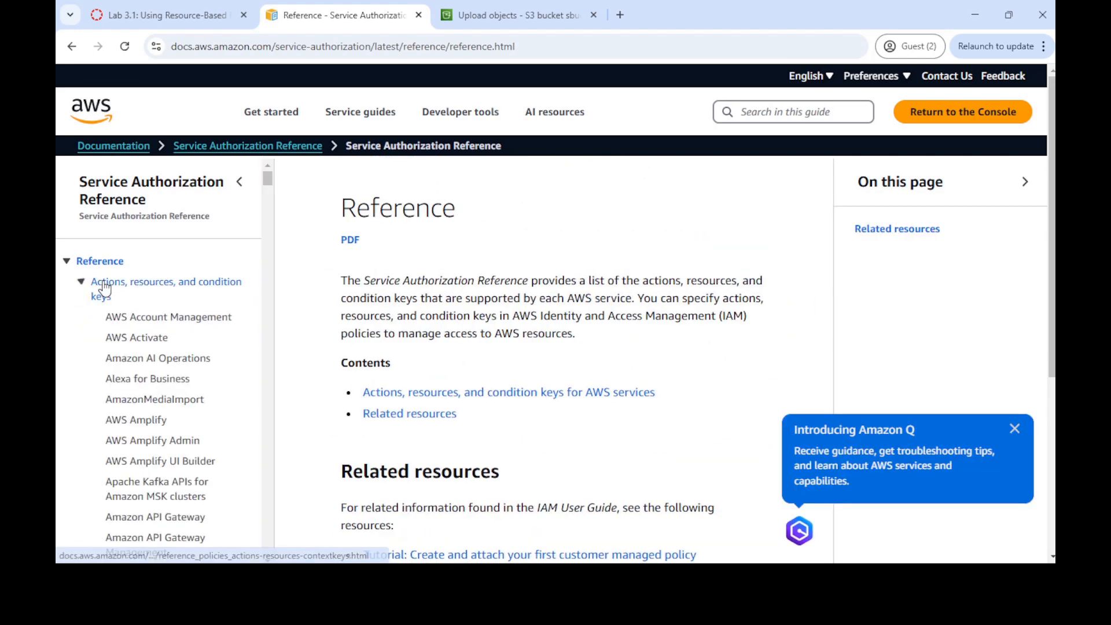
{"action": "scroll", "coordinate": [198, 339], "scroll_direction": "down", "scroll_amount": 5}
{"action": "left_click_drag", "start_coordinate": [273, 183], "coordinate": [276, 397]}
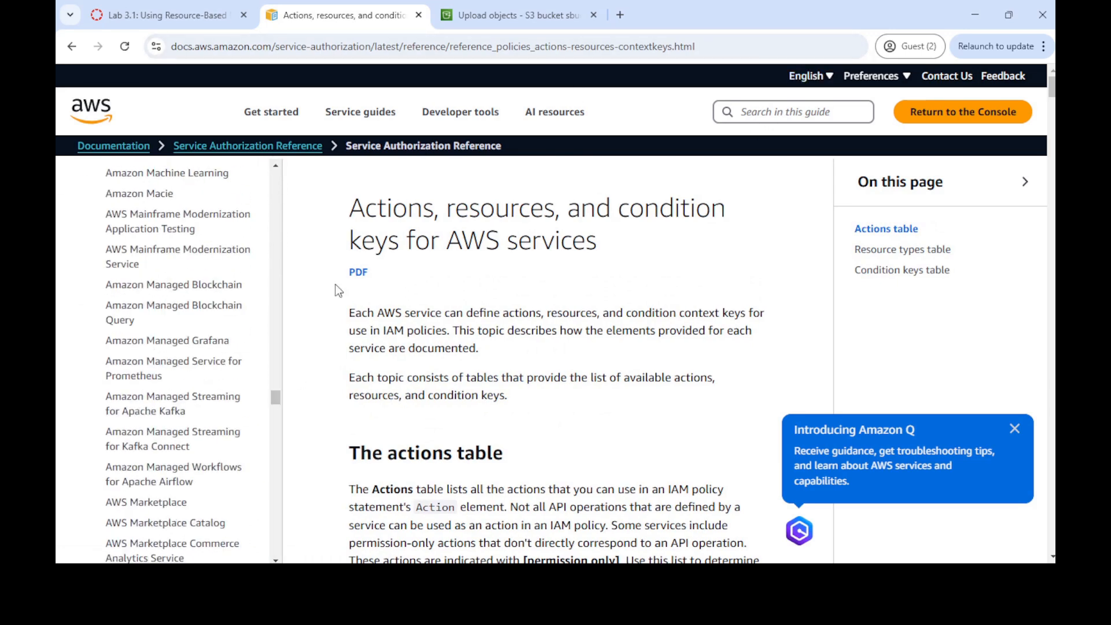
{"action": "key", "text": "ctrl+f"}
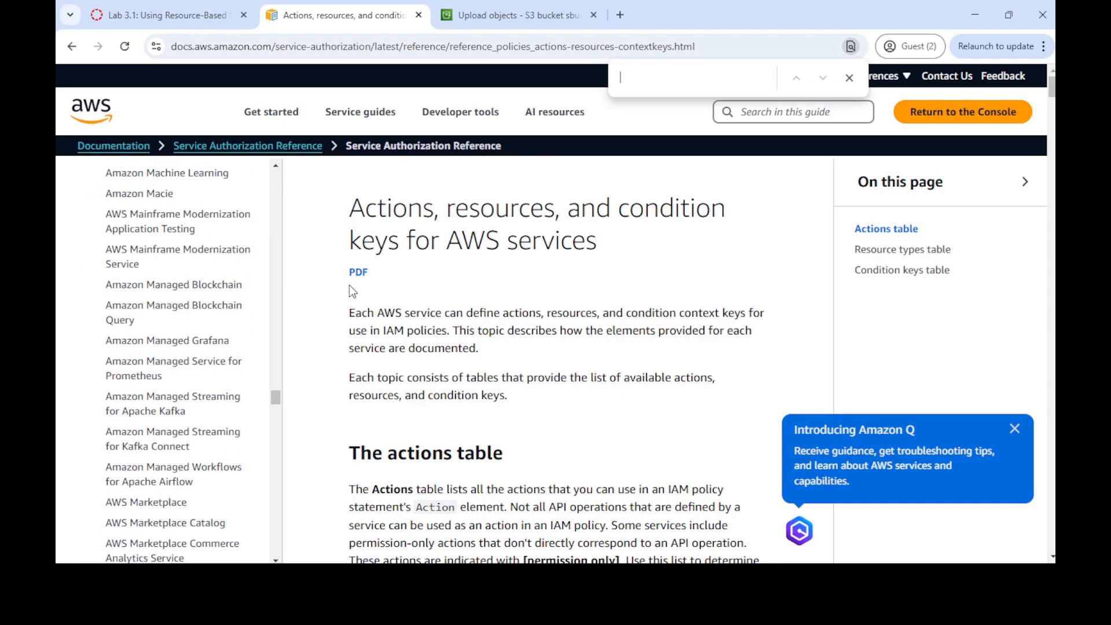
{"action": "type", "text": "s3"}
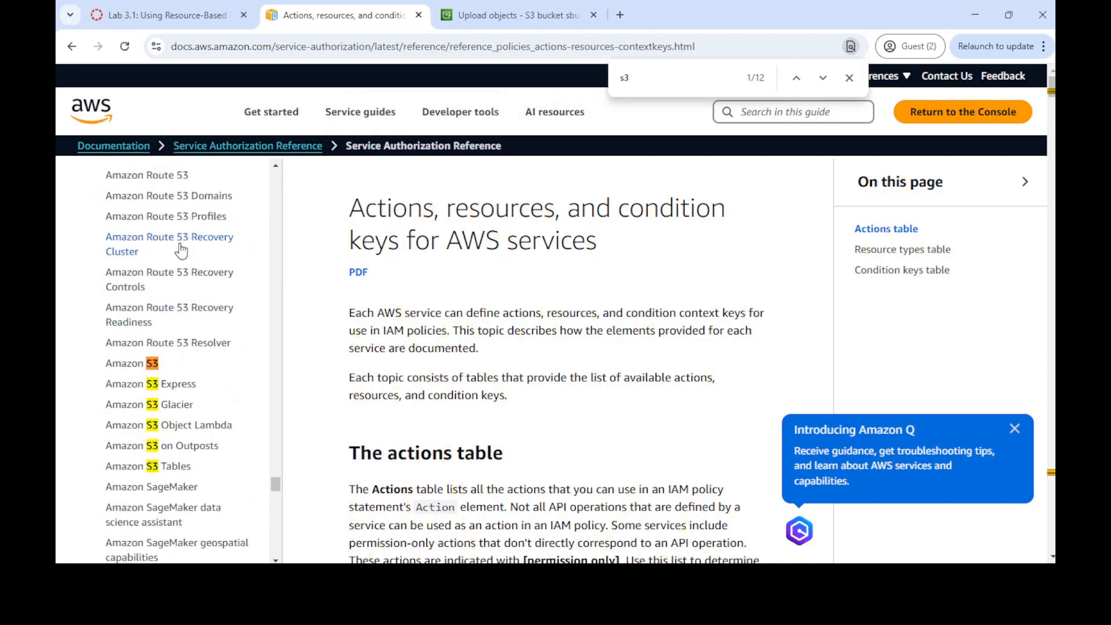
{"action": "left_click", "coordinate": [128, 366]}
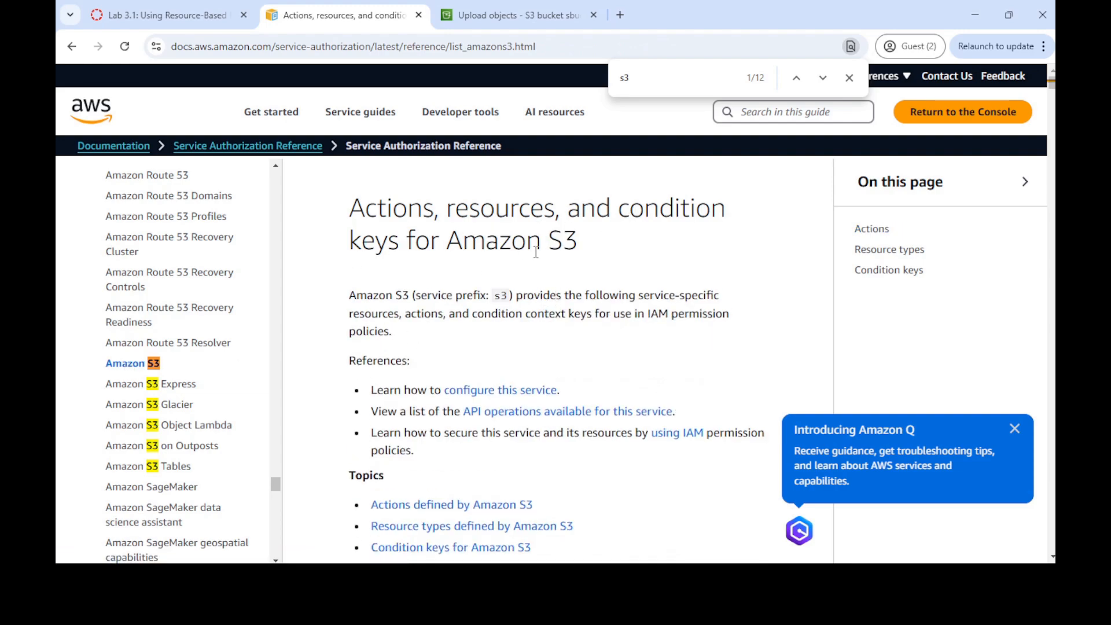
Step: Browse the table of actions defined by Amazon S3 and their descriptions, as far as the CreateJob entry
{"action": "scroll", "coordinate": [436, 326], "scroll_direction": "down", "scroll_amount": 10}
{"action": "scroll", "coordinate": [436, 326], "scroll_direction": "down", "scroll_amount": 5}
{"action": "scroll", "coordinate": [436, 330], "scroll_direction": "up", "scroll_amount": 4}
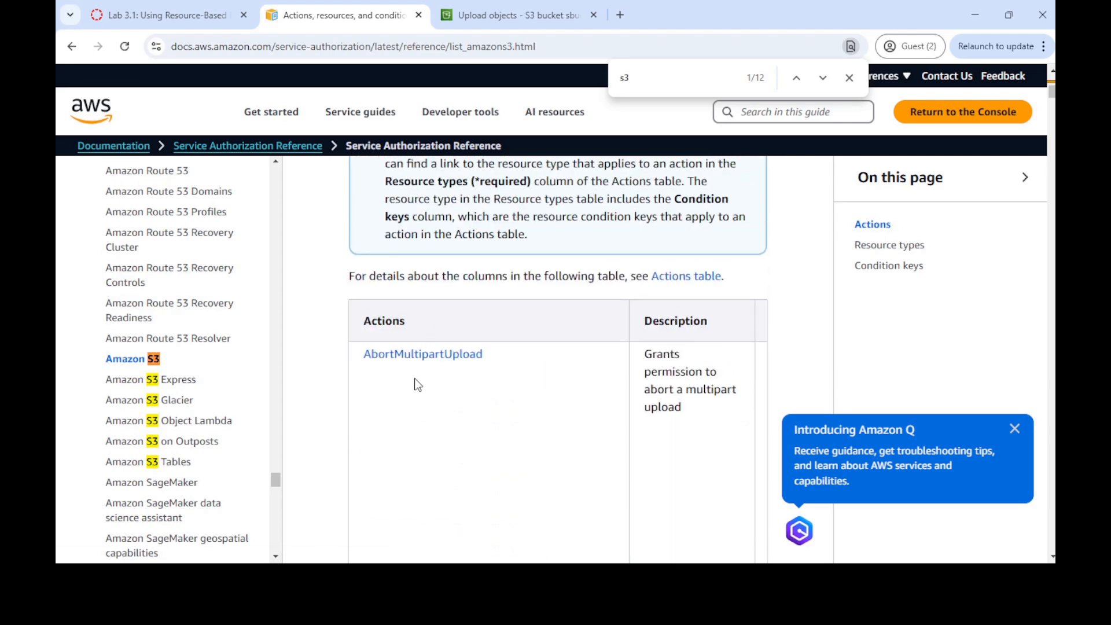
{"action": "scroll", "coordinate": [414, 378], "scroll_direction": "down", "scroll_amount": 10}
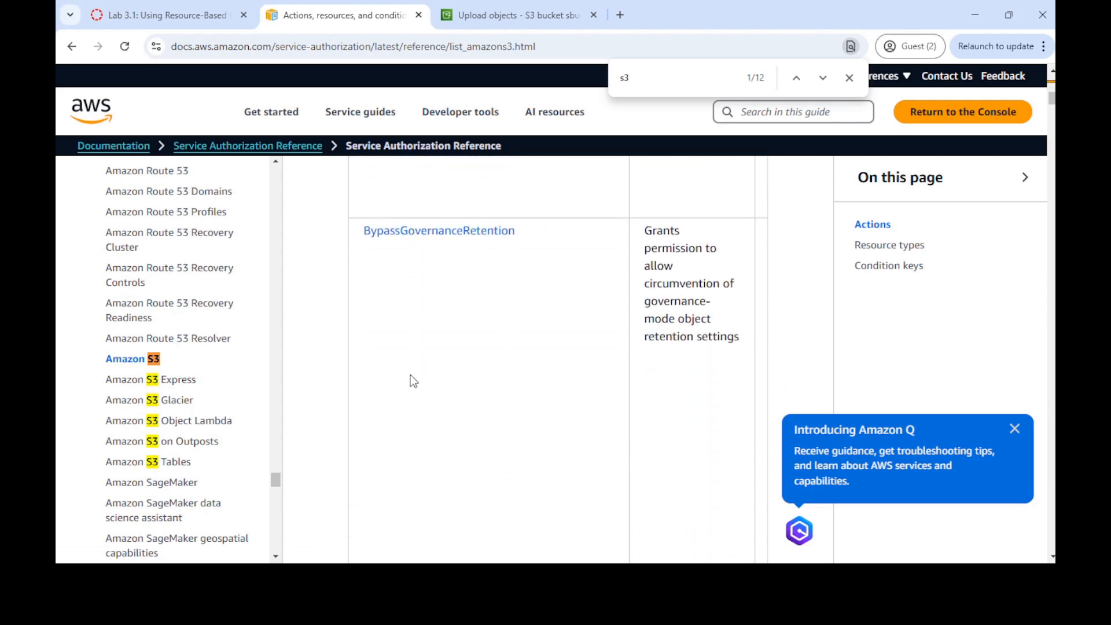
{"action": "scroll", "coordinate": [411, 374], "scroll_direction": "up", "scroll_amount": 1}
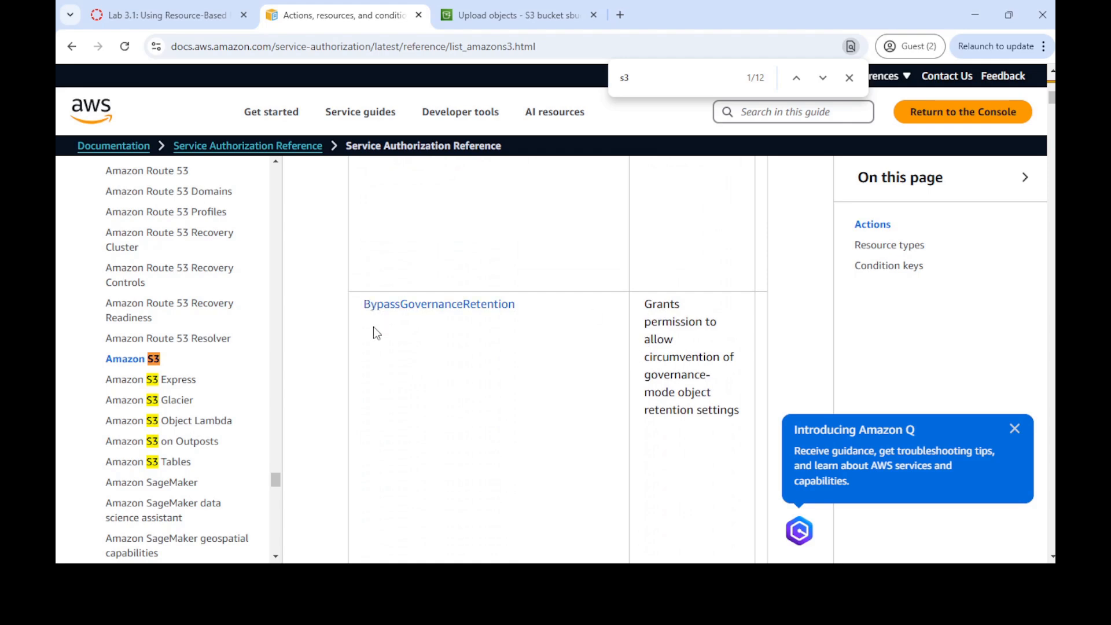
{"action": "scroll", "coordinate": [374, 331], "scroll_direction": "down", "scroll_amount": 10}
{"action": "scroll", "coordinate": [377, 333], "scroll_direction": "down", "scroll_amount": 15}
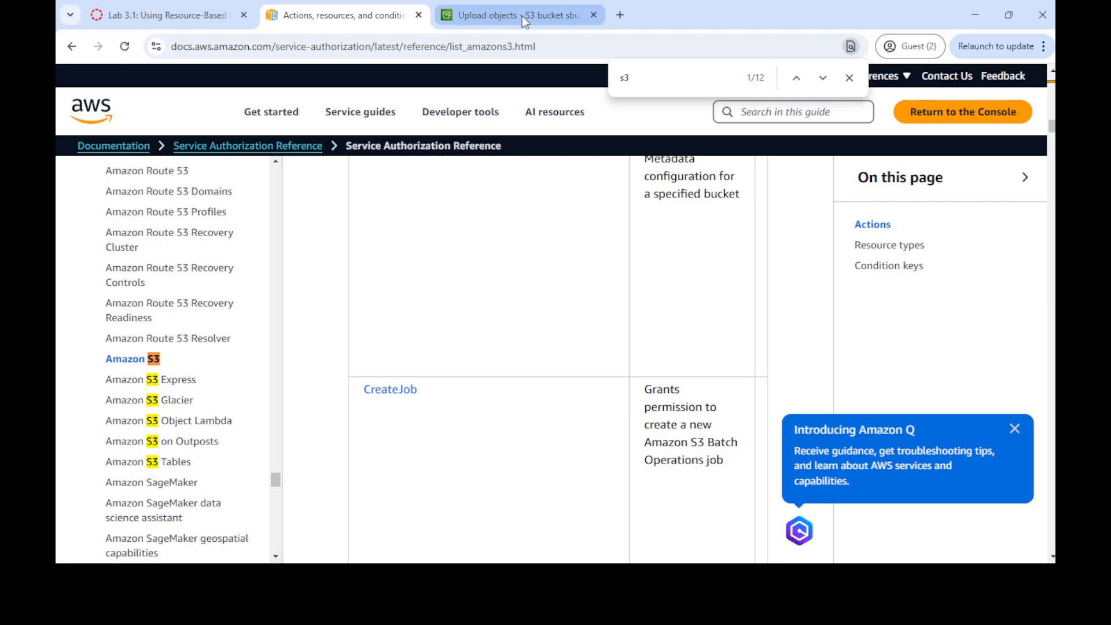
Step: Return to the lab instructions and read the Task 5 introduction and the first part of step 14 on downloading bucket objects
{"action": "left_click", "coordinate": [184, 21]}
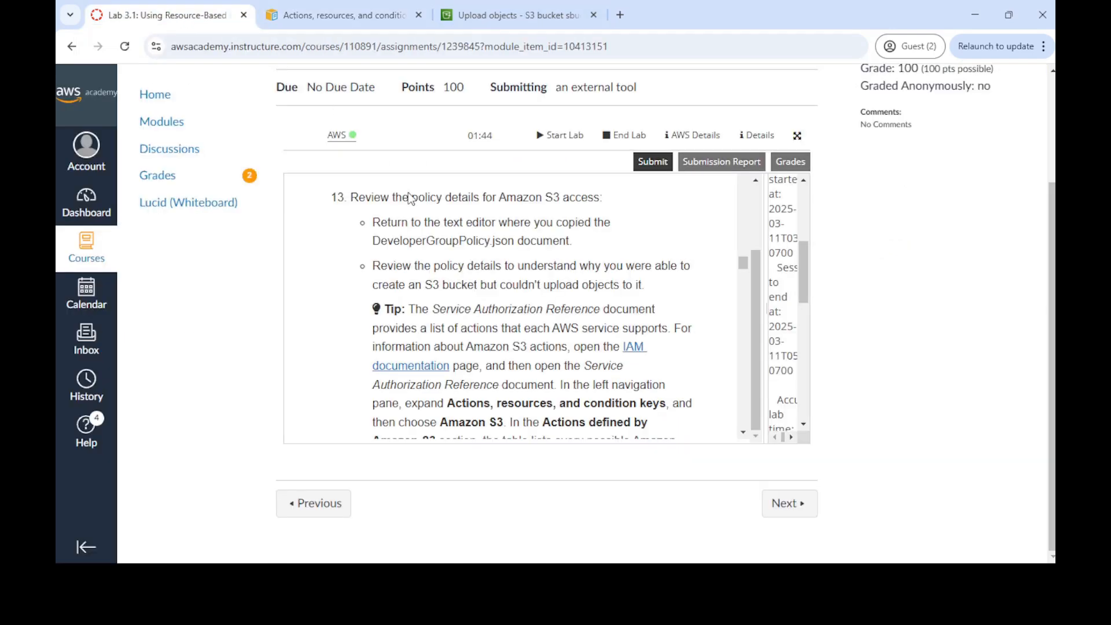
{"action": "scroll", "coordinate": [566, 341], "scroll_direction": "down", "scroll_amount": 3}
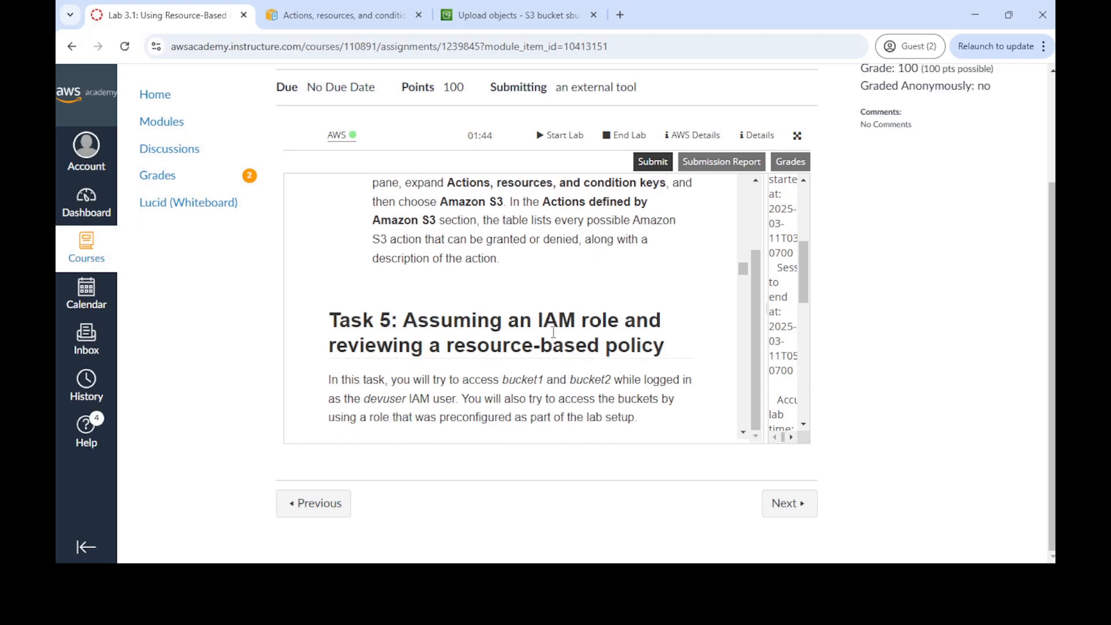
{"action": "scroll", "coordinate": [553, 333], "scroll_direction": "down", "scroll_amount": 1}
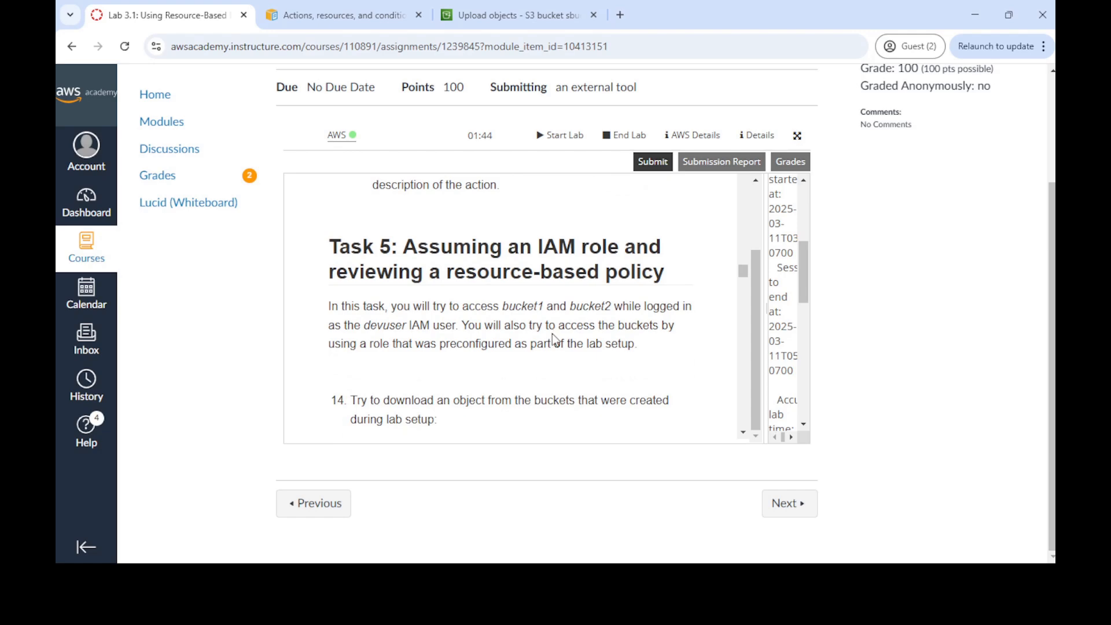
{"action": "scroll", "coordinate": [569, 316], "scroll_direction": "down", "scroll_amount": 2}
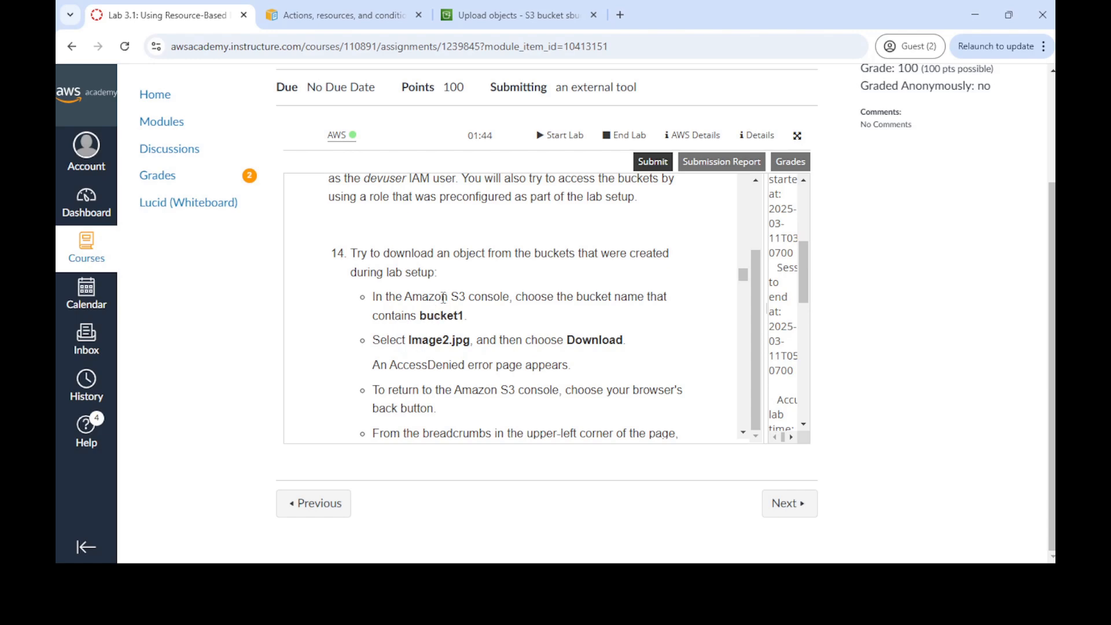
Step: Close the Service Authorization Reference page, search the AWS console for s3 and open the S3 service
{"action": "left_click", "coordinate": [326, 15]}
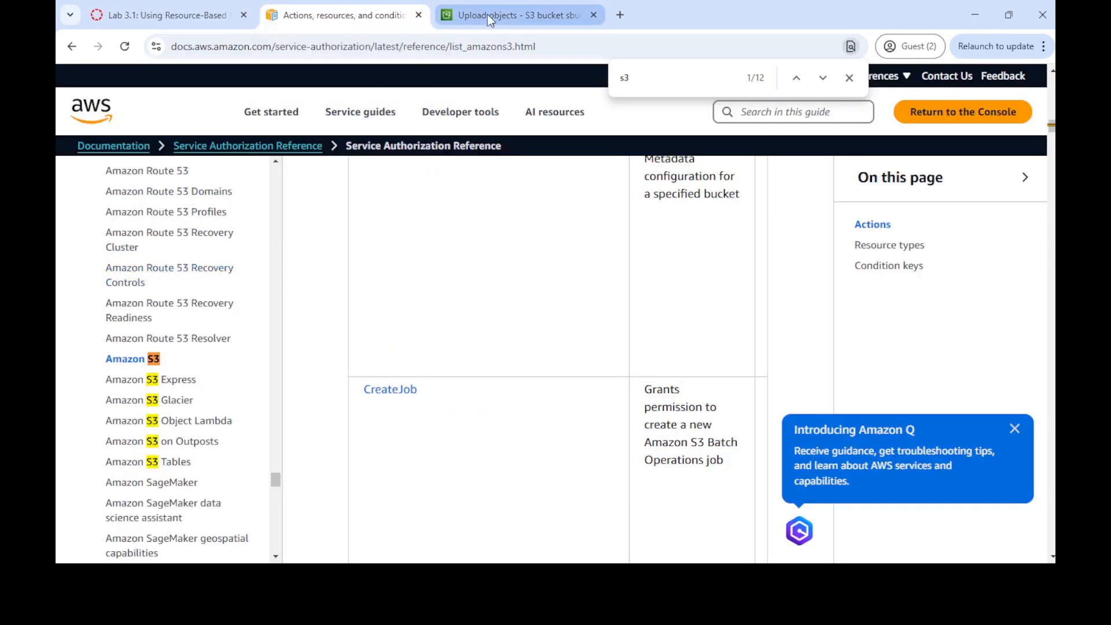
{"action": "left_click", "coordinate": [418, 15]}
{"action": "left_click", "coordinate": [360, 15]}
{"action": "scroll", "coordinate": [213, 291], "scroll_direction": "up", "scroll_amount": 1}
{"action": "left_click", "coordinate": [211, 79]}
{"action": "type", "text": "s"}
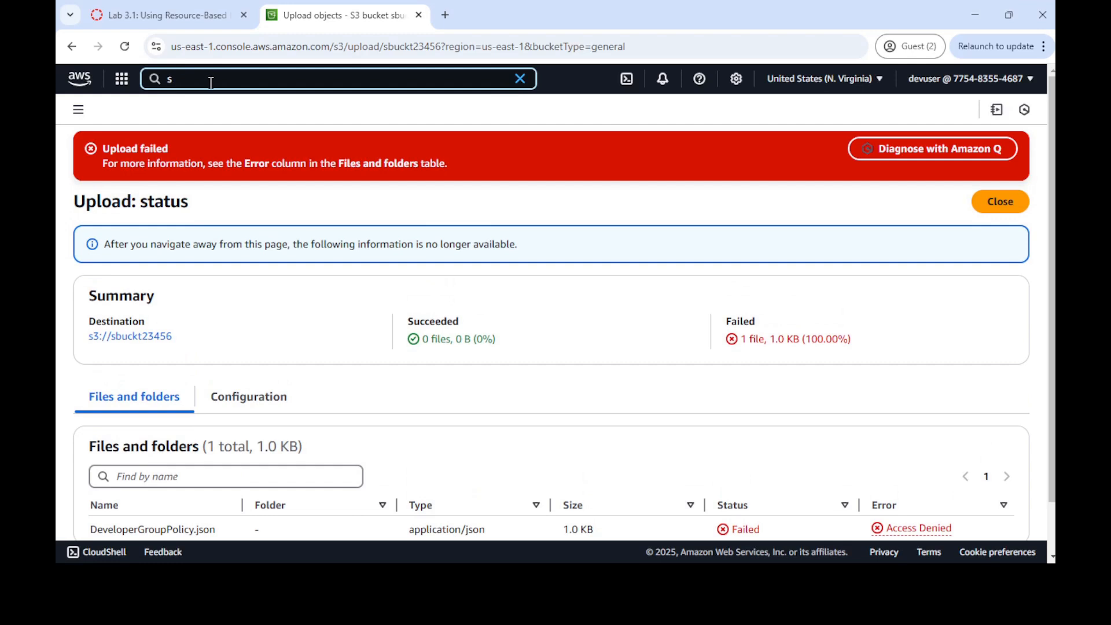
{"action": "type", "text": "3"}
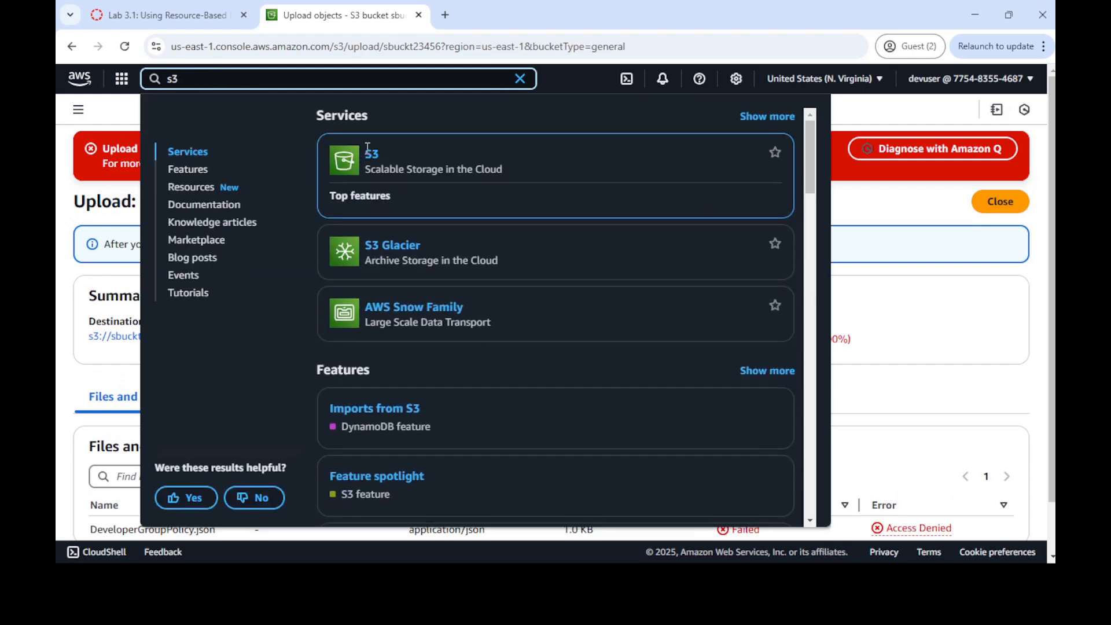
{"action": "left_click", "coordinate": [374, 152]}
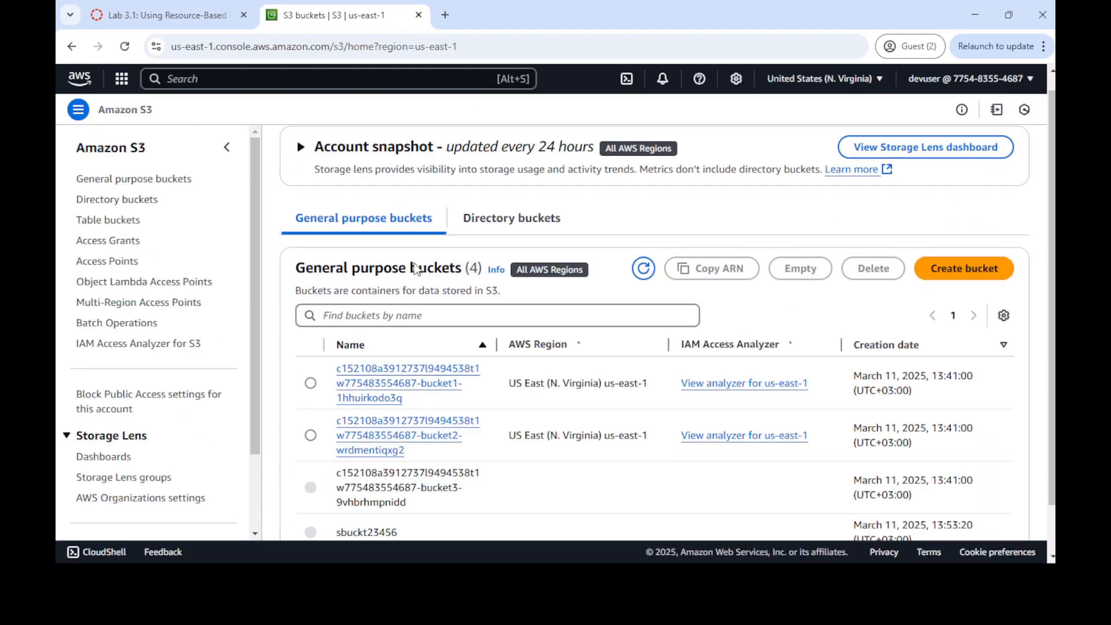
Step: Open the bucket whose name contains bucket1, try to download Image2.jpg and examine the response's message about devuser
{"action": "left_click", "coordinate": [426, 332]}
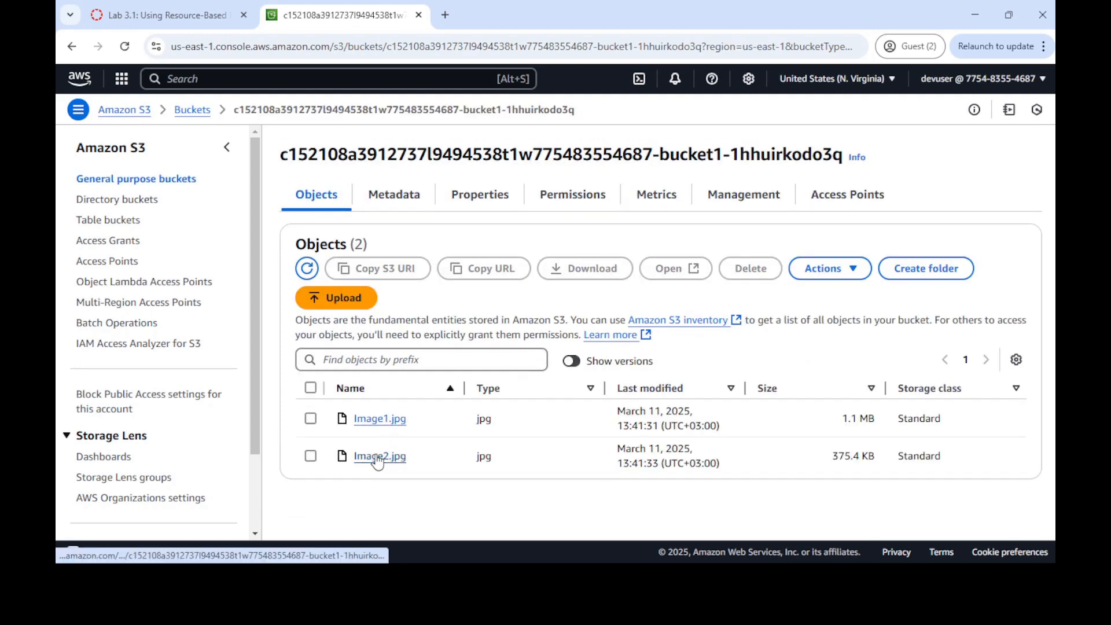
{"action": "left_click", "coordinate": [167, 16]}
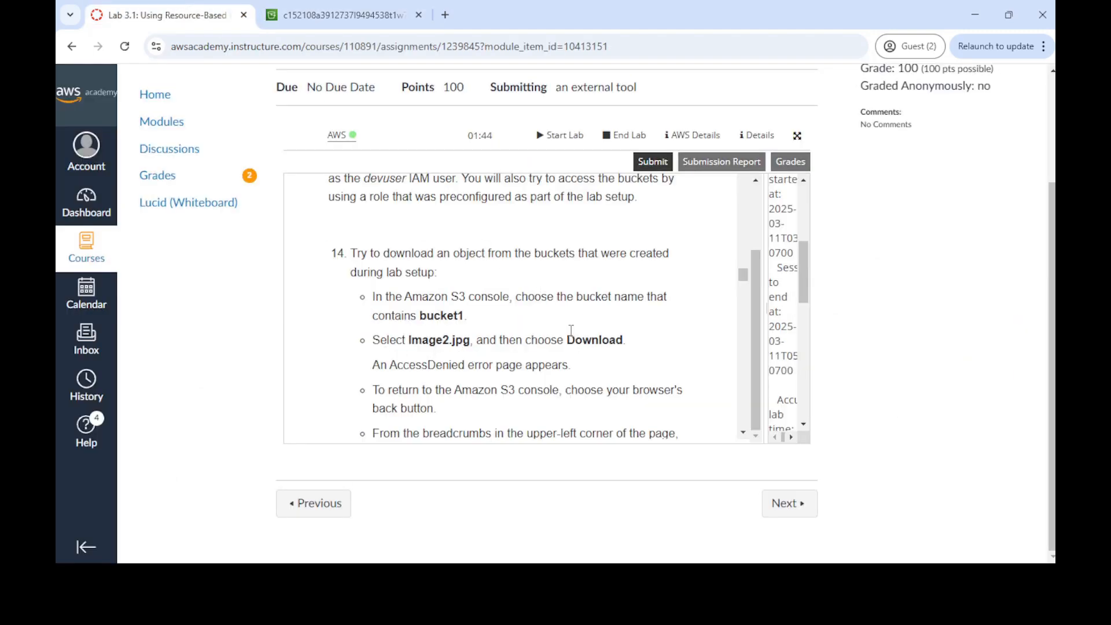
{"action": "left_click", "coordinate": [346, 18]}
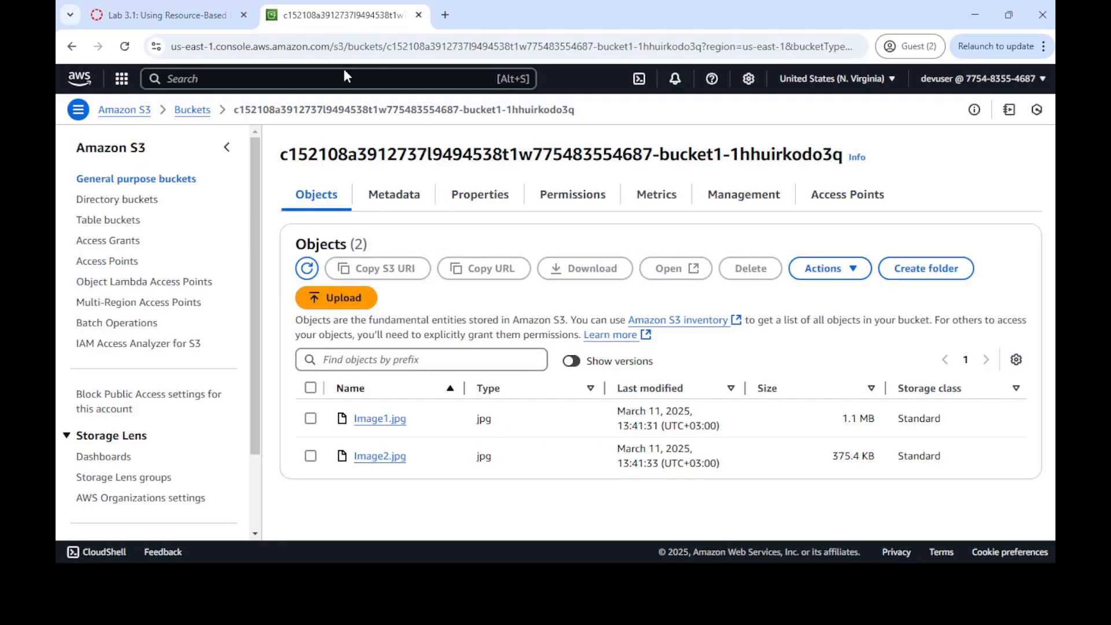
{"action": "left_click", "coordinate": [311, 456]}
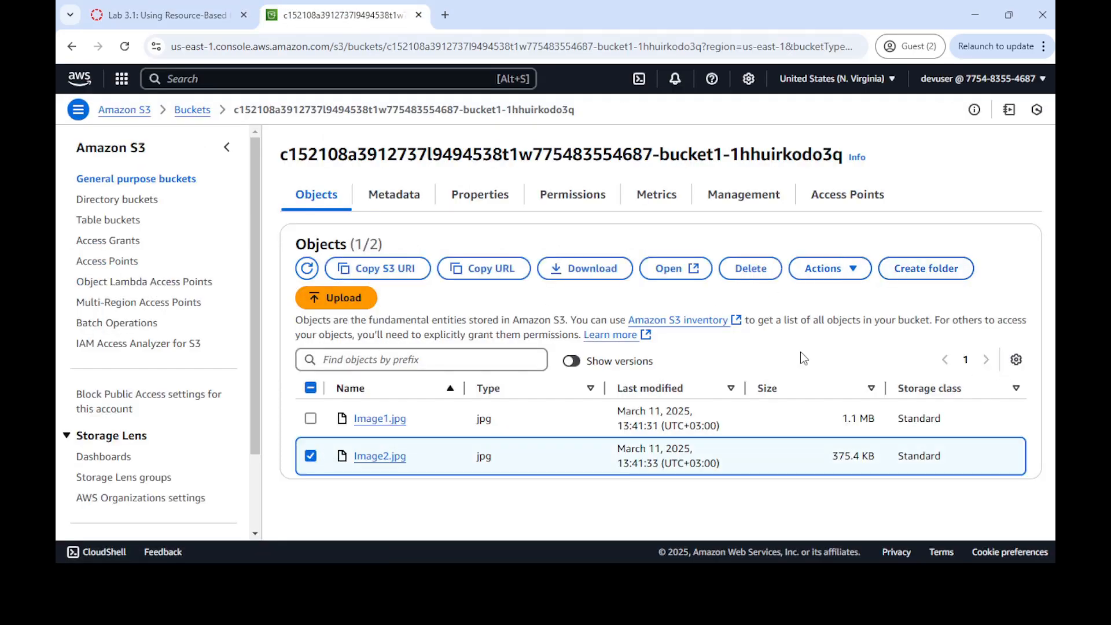
{"action": "left_click", "coordinate": [573, 272]}
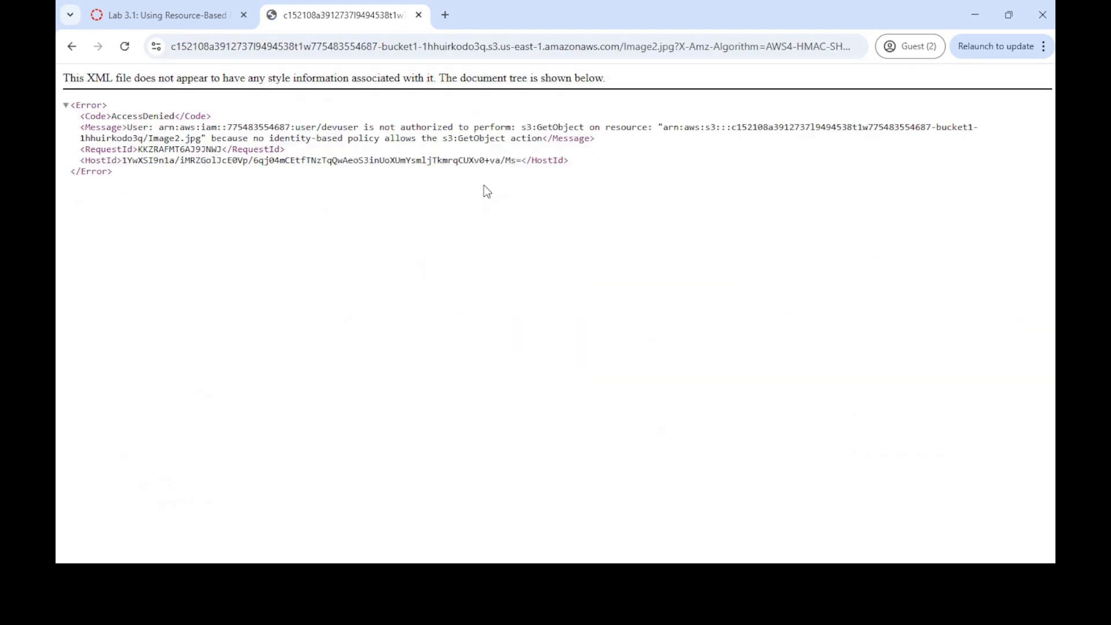
{"action": "left_click_drag", "start_coordinate": [70, 105], "coordinate": [162, 189]}
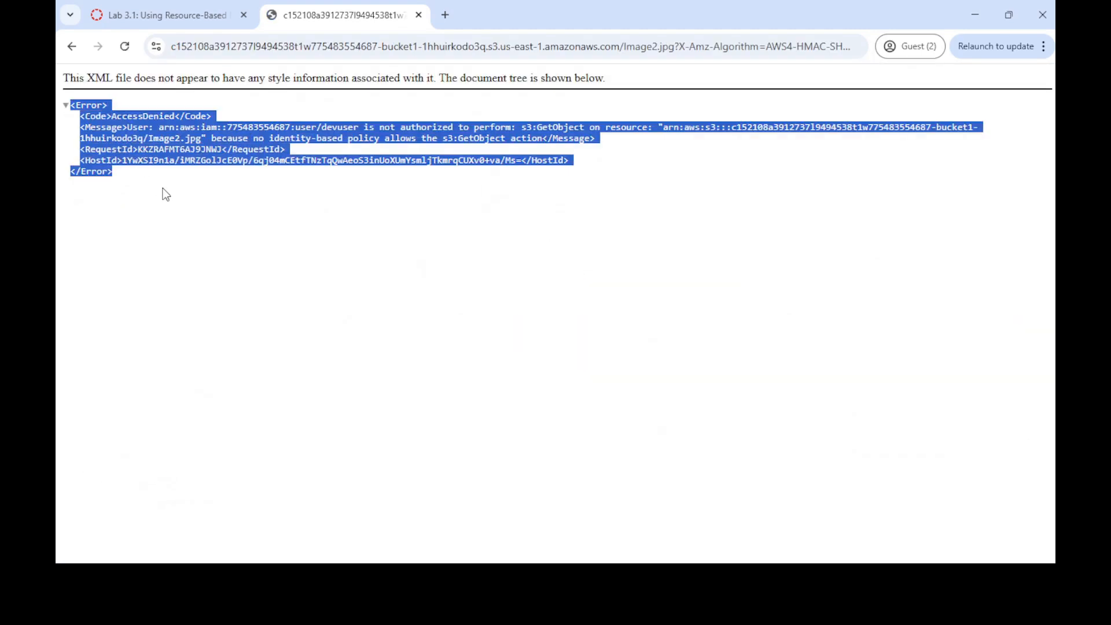
{"action": "left_click", "coordinate": [342, 123]}
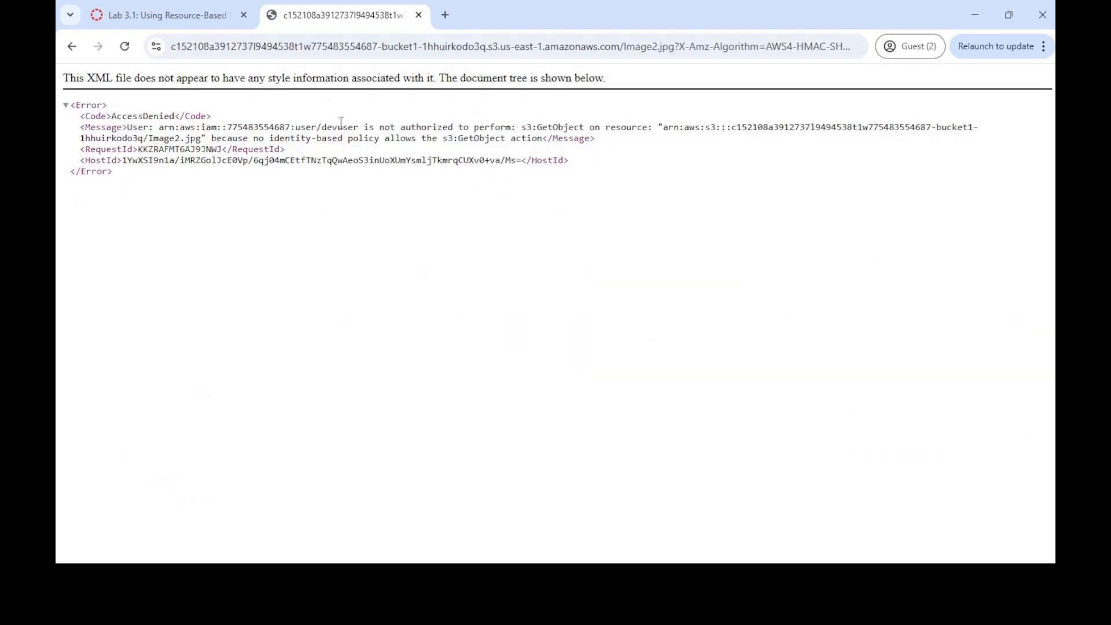
{"action": "left_click_drag", "start_coordinate": [324, 126], "coordinate": [538, 128]}
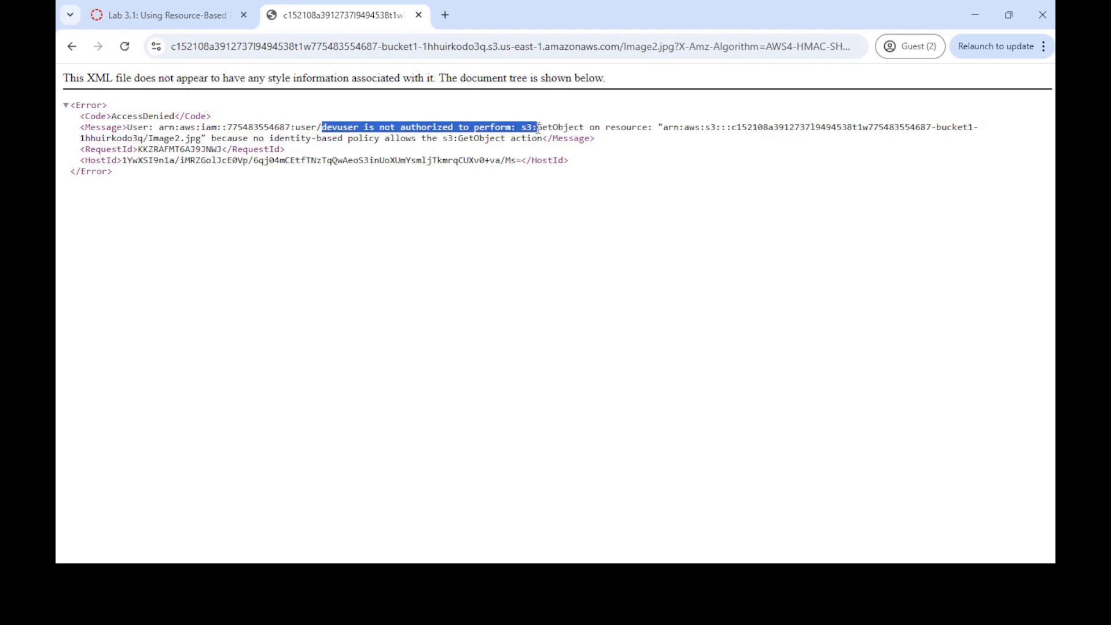
Step: Return to the lab instructions and read the rest of step 14 on downloading Image1.jpg from bucket2
{"action": "left_click", "coordinate": [191, 23]}
{"action": "scroll", "coordinate": [615, 336], "scroll_direction": "down", "scroll_amount": 2}
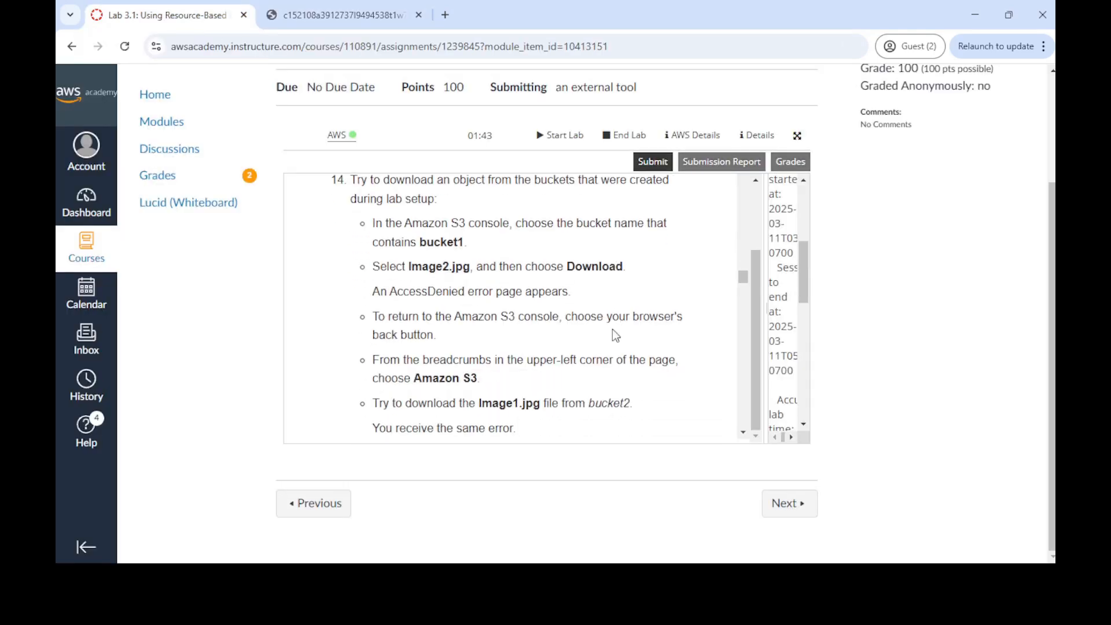
{"action": "scroll", "coordinate": [409, 324], "scroll_direction": "down", "scroll_amount": 2}
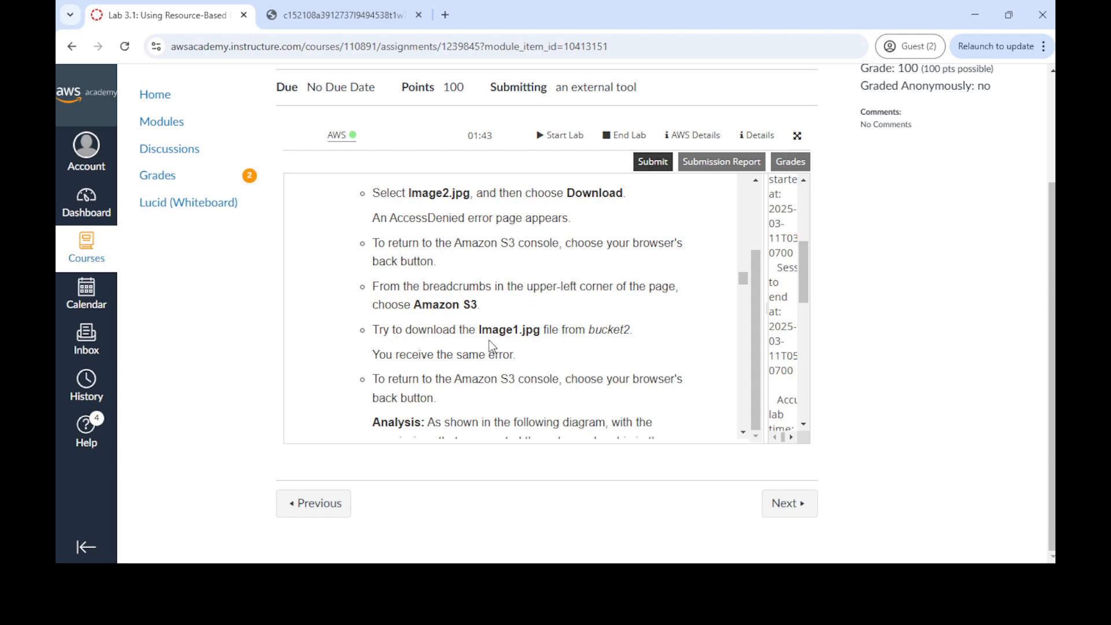
{"action": "left_click_drag", "start_coordinate": [590, 330], "coordinate": [627, 330]}
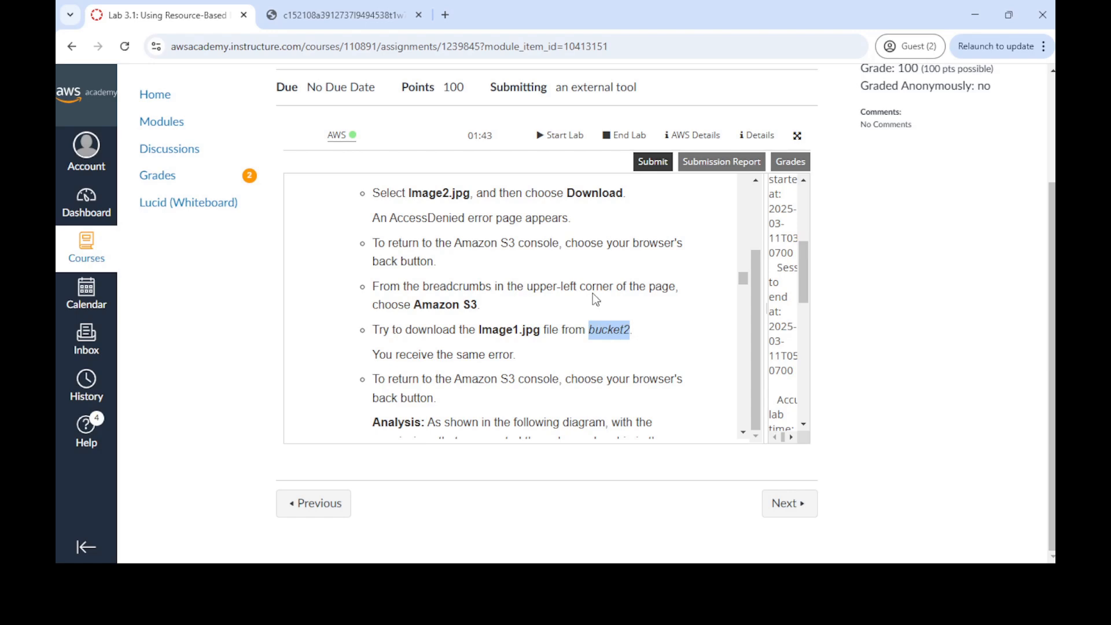
{"action": "left_click_drag", "start_coordinate": [479, 330], "coordinate": [541, 330]}
Step: Go back to the bucket list, try to download Image1.jpg from the bucket containing bucket2 in its name, and return to the console
{"action": "left_click", "coordinate": [319, 3]}
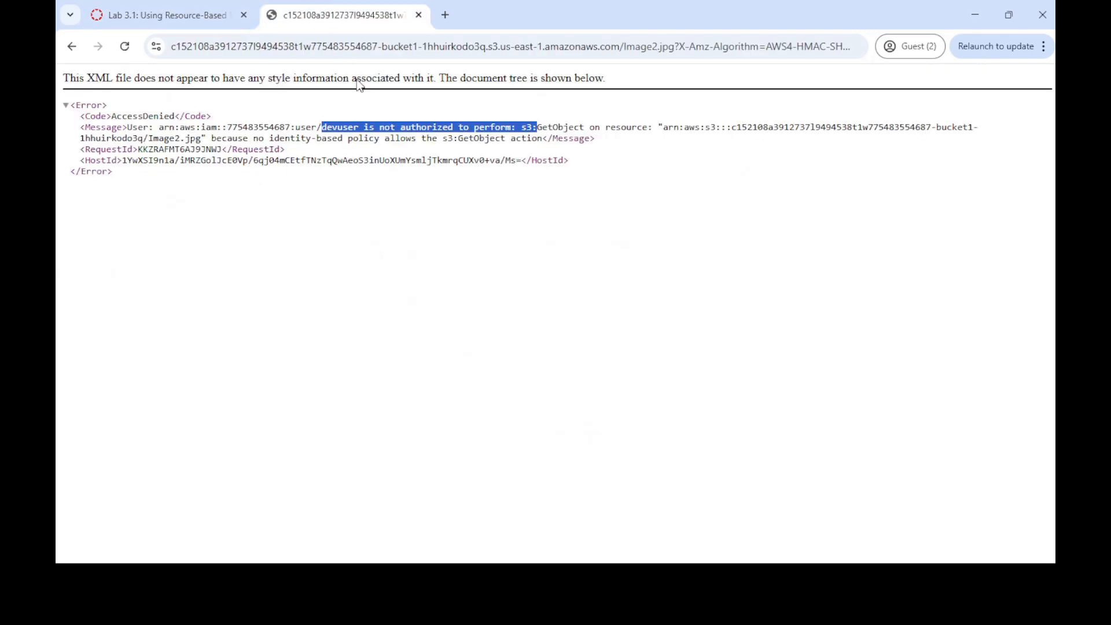
{"action": "left_click", "coordinate": [72, 48]}
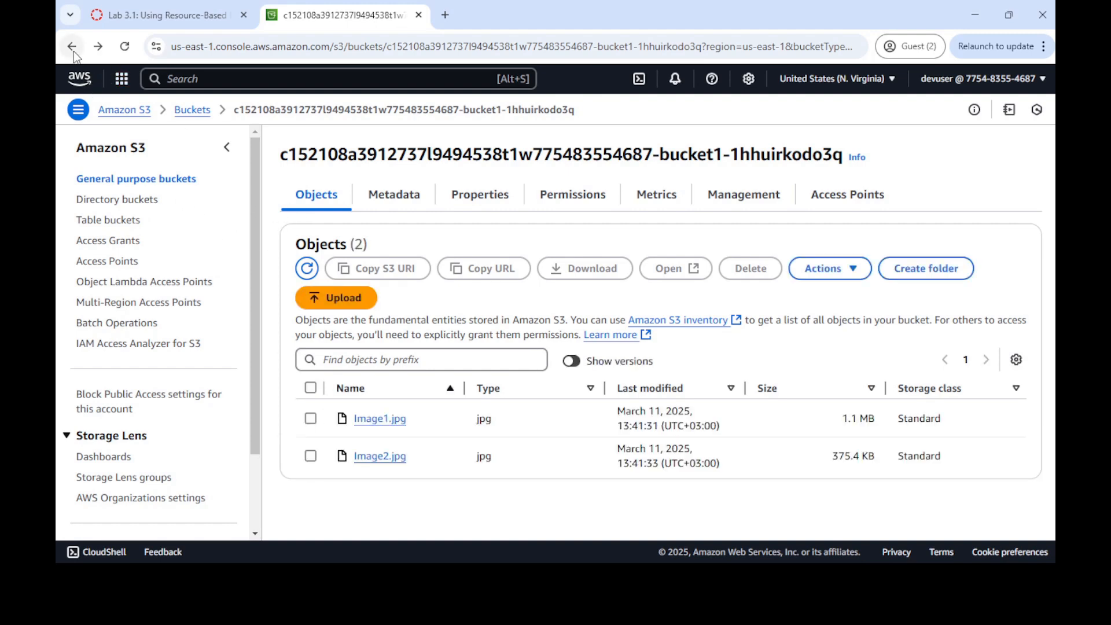
{"action": "left_click", "coordinate": [193, 110]}
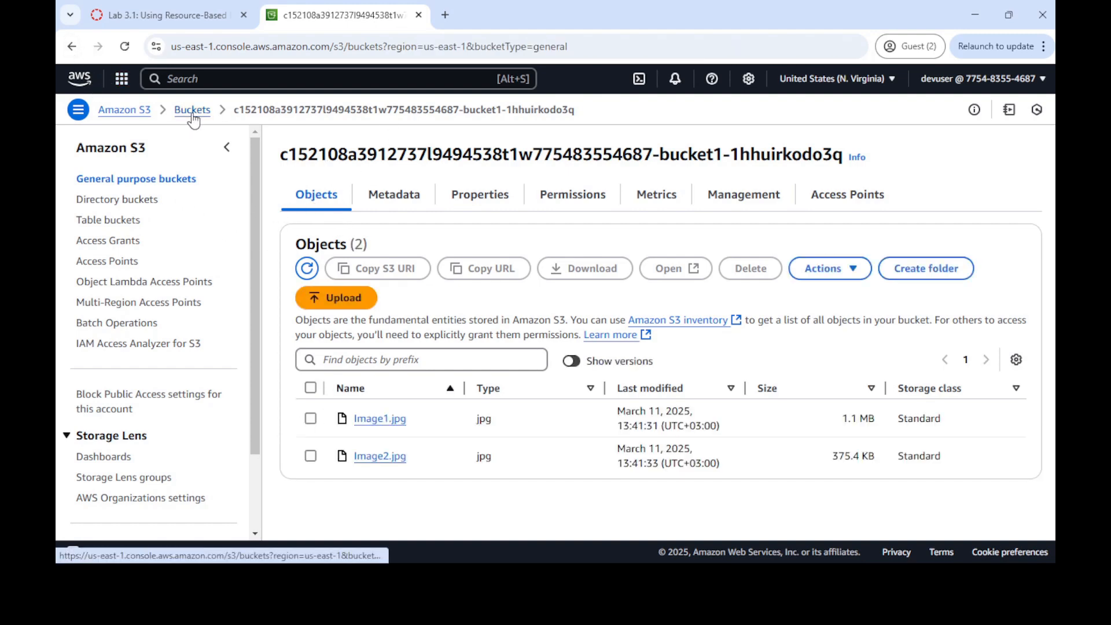
{"action": "left_click", "coordinate": [433, 452]}
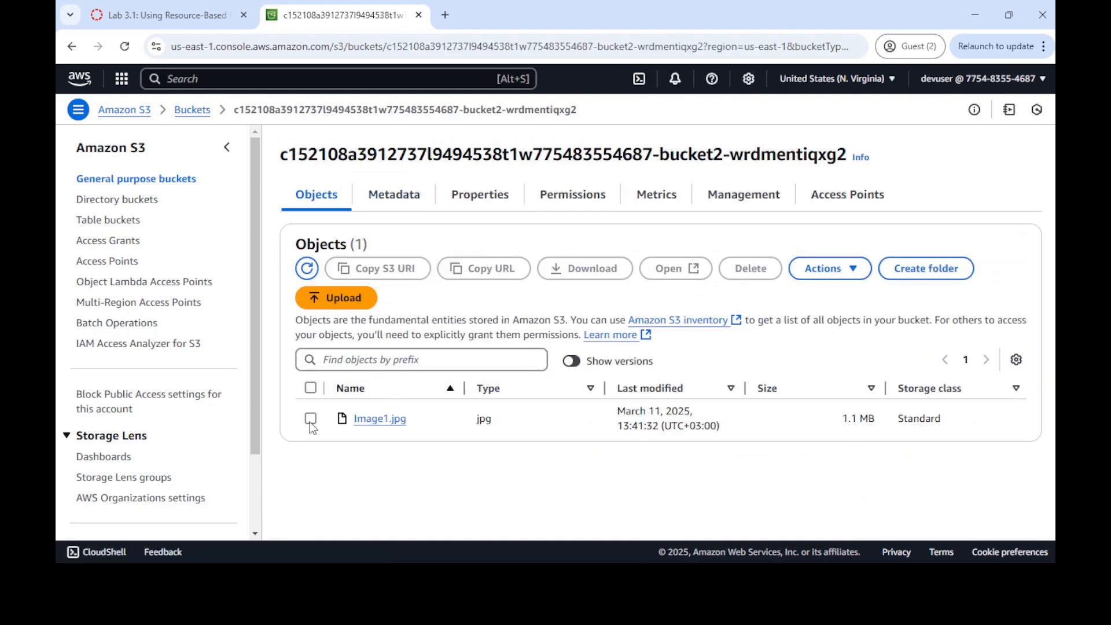
{"action": "left_click", "coordinate": [311, 418]}
{"action": "left_click", "coordinate": [568, 270]}
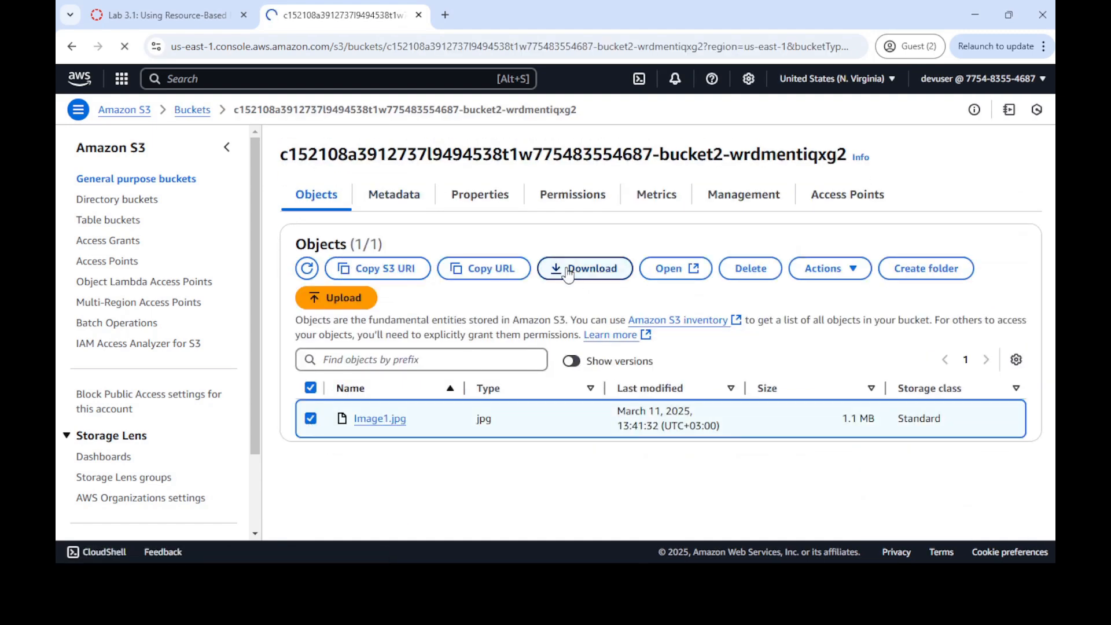
{"action": "left_click_drag", "start_coordinate": [322, 128], "coordinate": [511, 127]}
{"action": "left_click", "coordinate": [70, 48]}
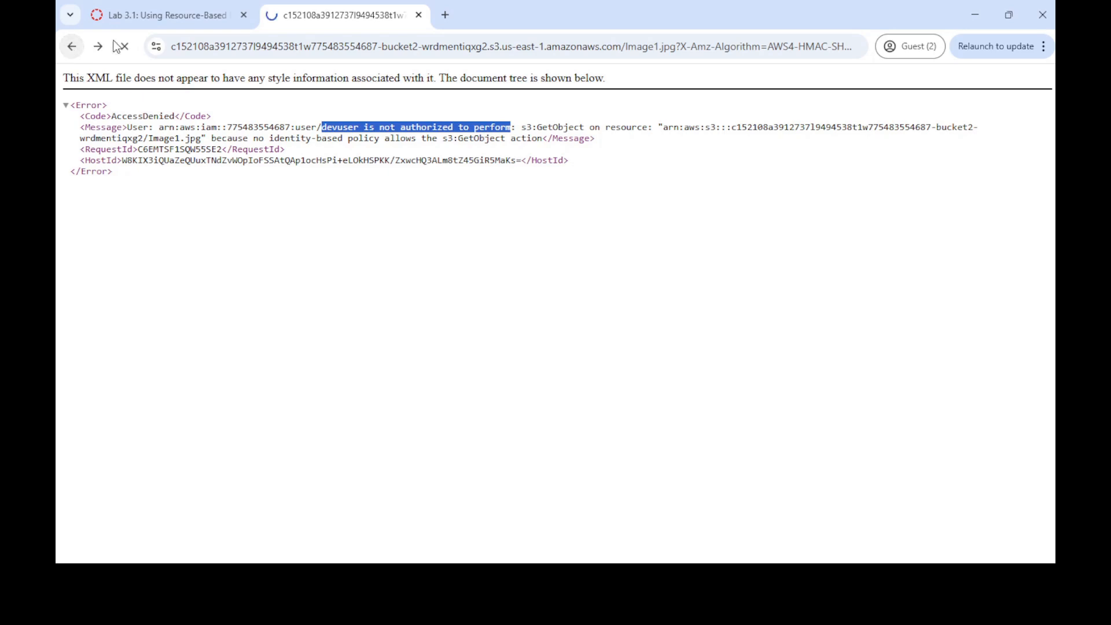
Step: Read the step 14 analysis and diagram in the lab instructions, and the step 15 instructions for assuming BucketsAccessRole
{"action": "left_click", "coordinate": [184, 16]}
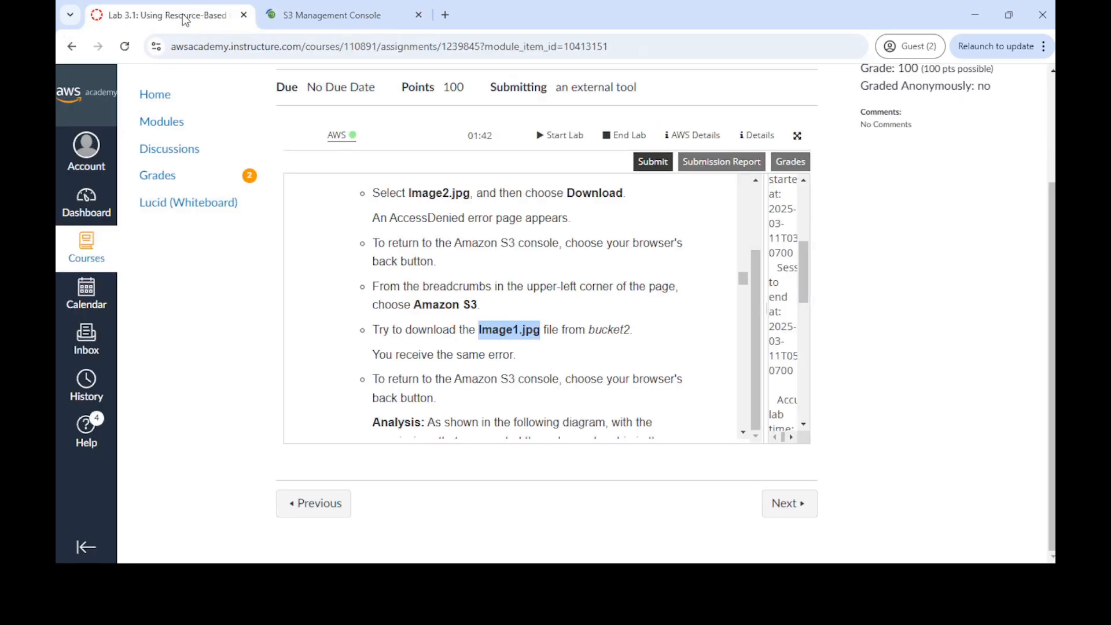
{"action": "scroll", "coordinate": [577, 310], "scroll_direction": "down", "scroll_amount": 2}
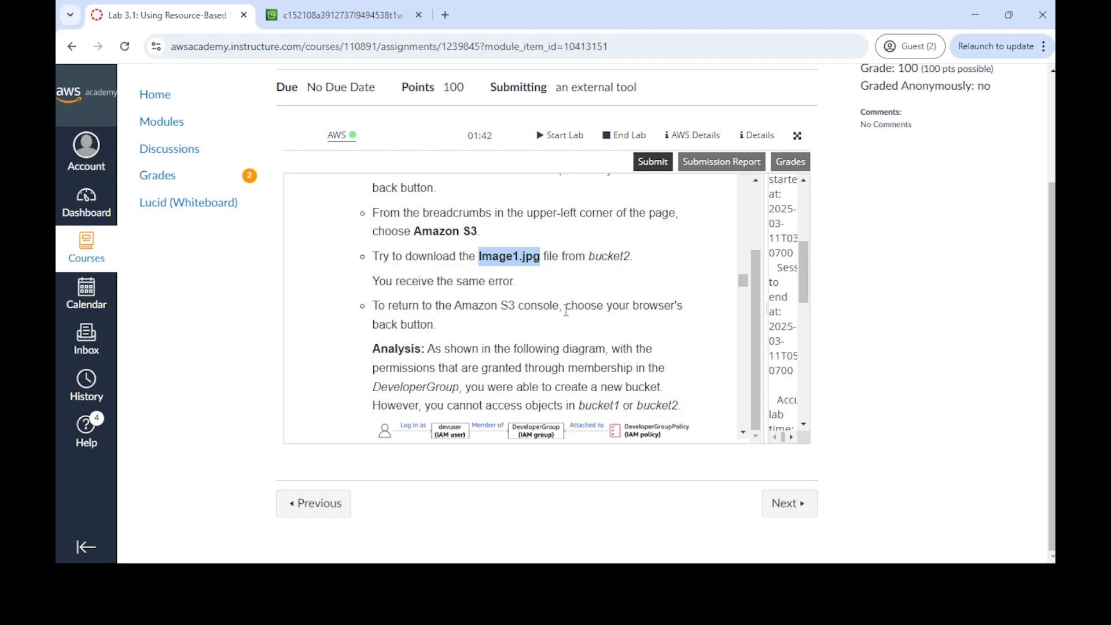
{"action": "scroll", "coordinate": [566, 312], "scroll_direction": "down", "scroll_amount": 4}
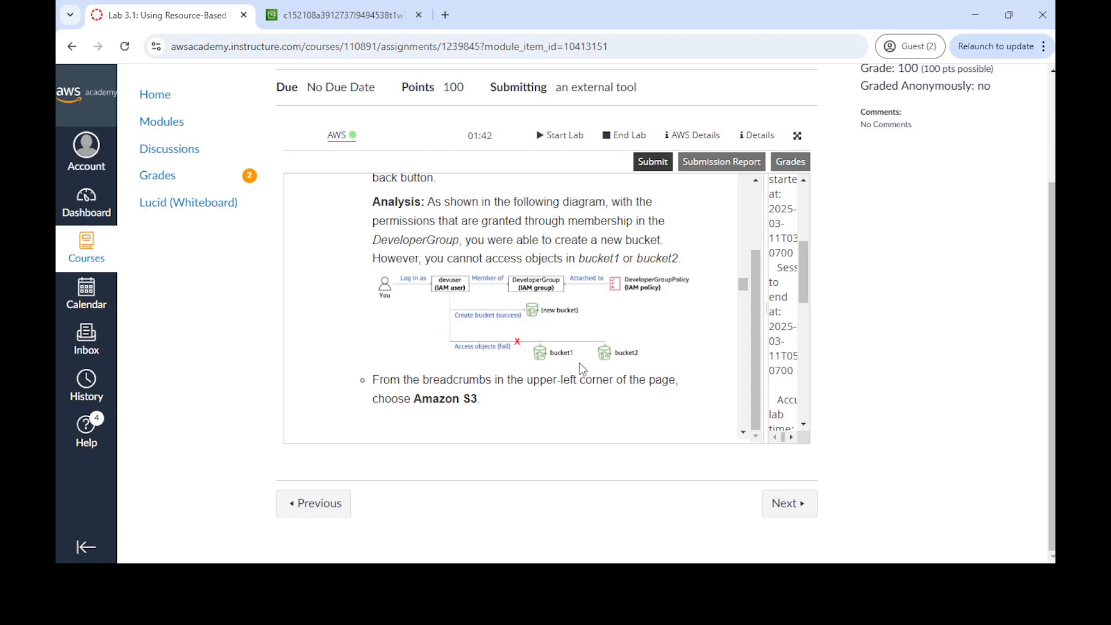
{"action": "scroll", "coordinate": [505, 366], "scroll_direction": "down", "scroll_amount": 1}
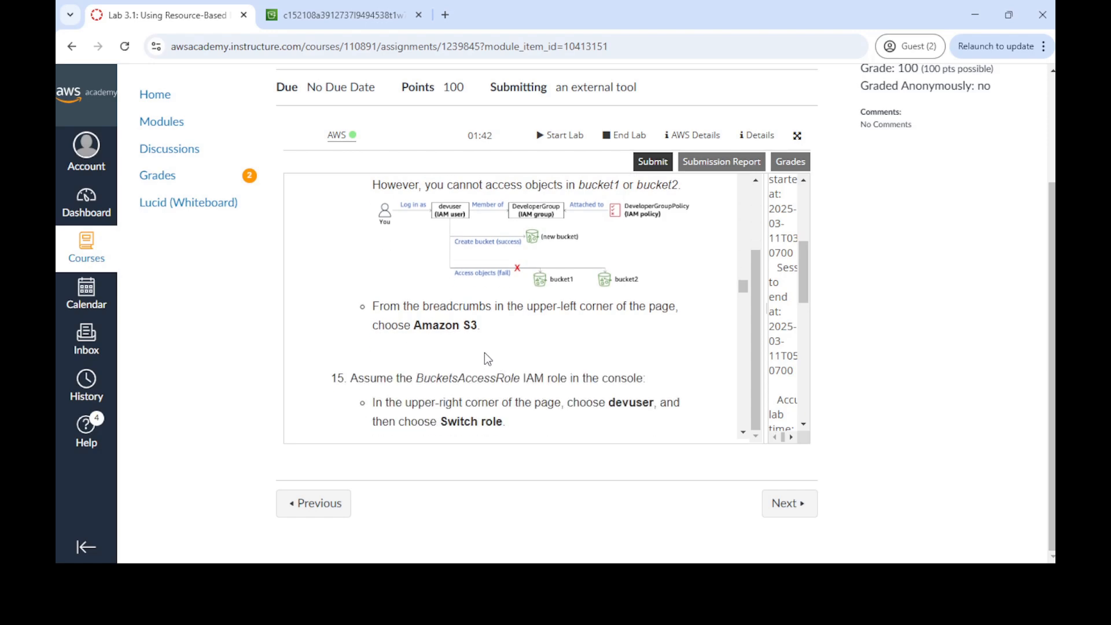
{"action": "scroll", "coordinate": [485, 353], "scroll_direction": "down", "scroll_amount": 2}
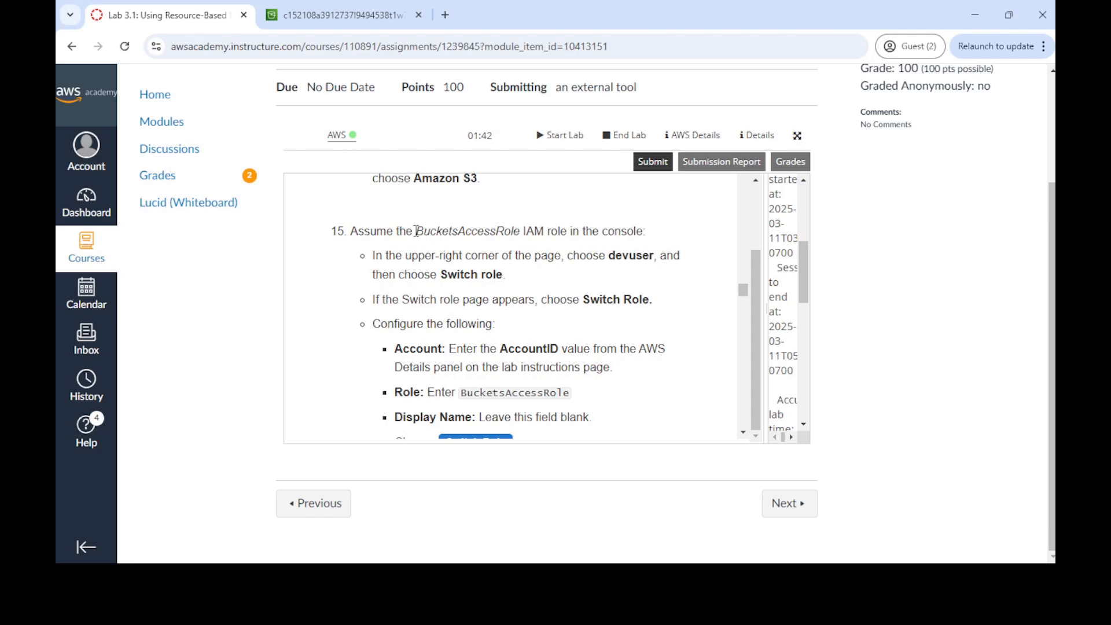
{"action": "left_click_drag", "start_coordinate": [416, 230], "coordinate": [519, 225]}
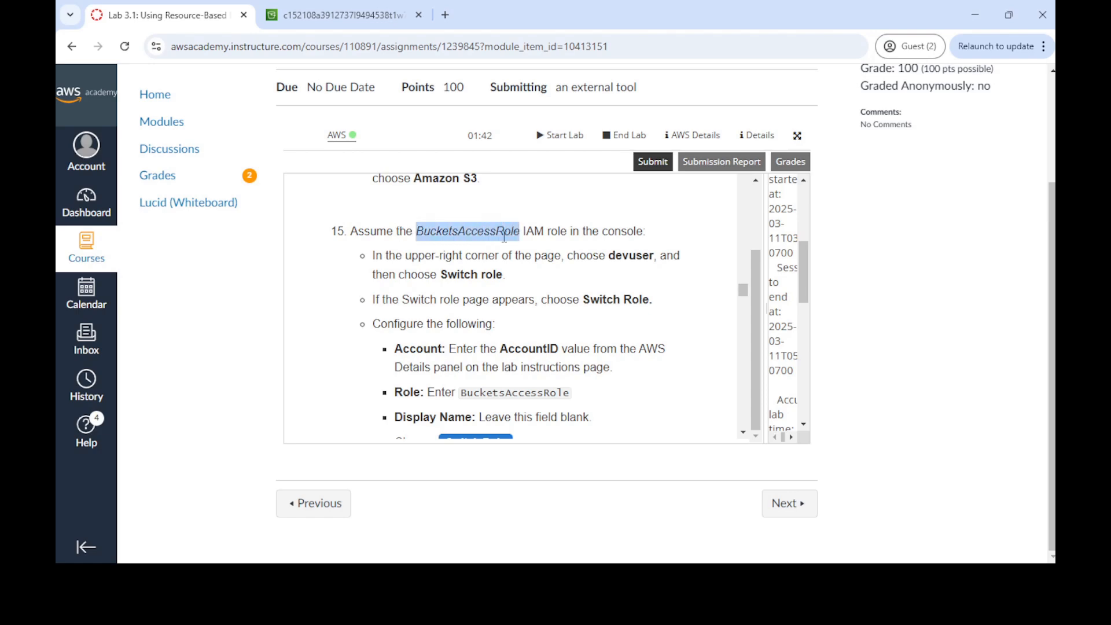
{"action": "double_click", "coordinate": [637, 256]}
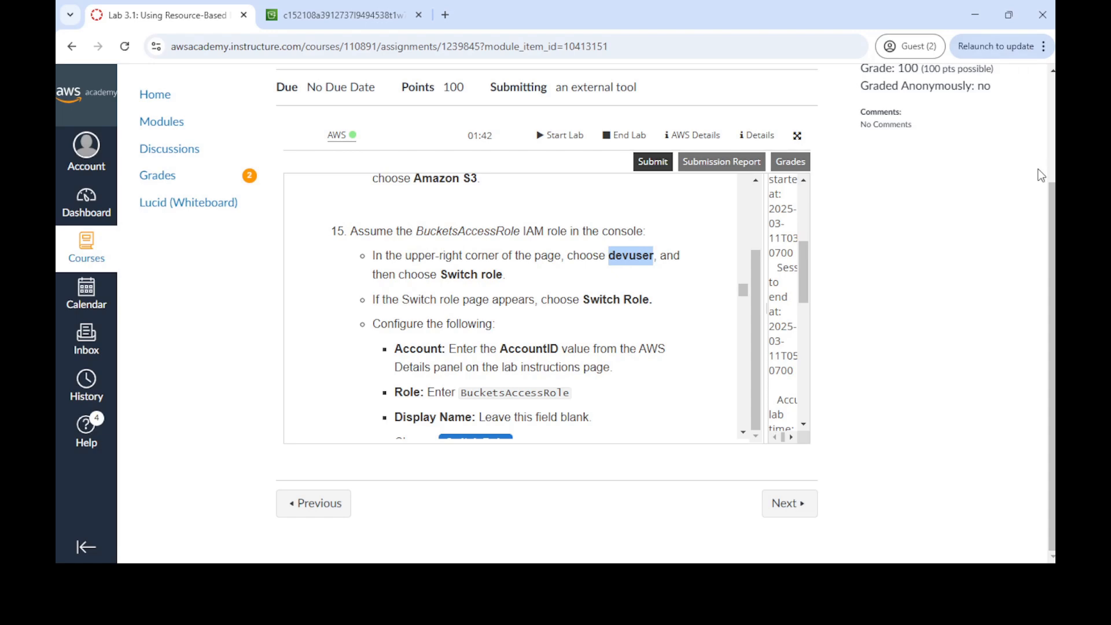
{"action": "scroll", "coordinate": [1052, 290], "scroll_direction": "up", "scroll_amount": 3}
{"action": "scroll", "coordinate": [1052, 290], "scroll_direction": "down", "scroll_amount": 3}
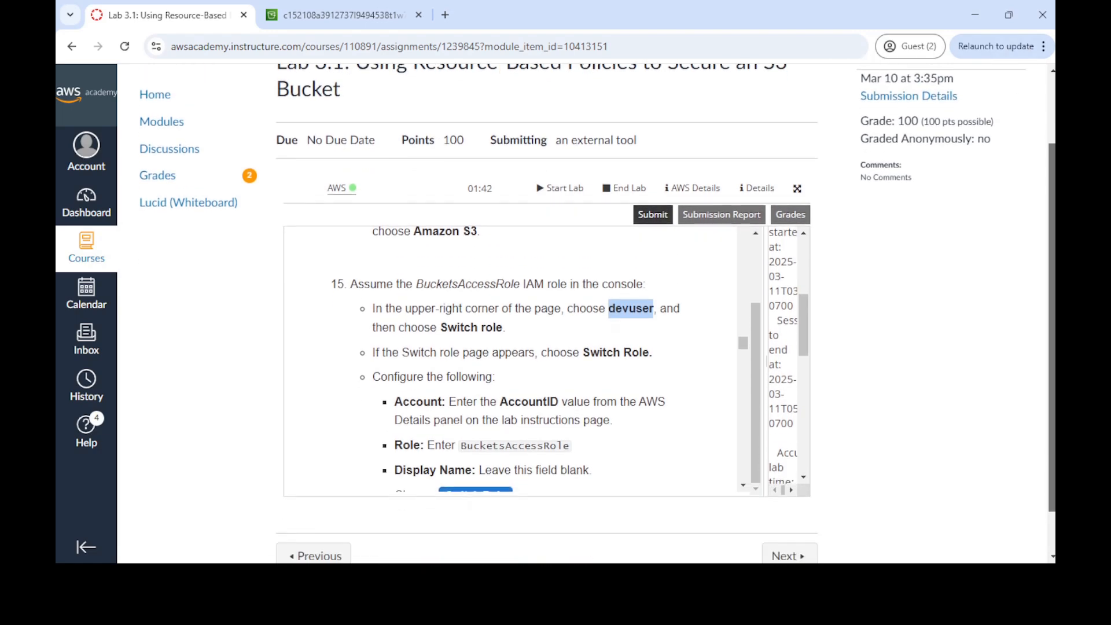
Step: Return to the S3 console and open the Switch Role form from the devuser account
{"action": "left_click", "coordinate": [359, 12]}
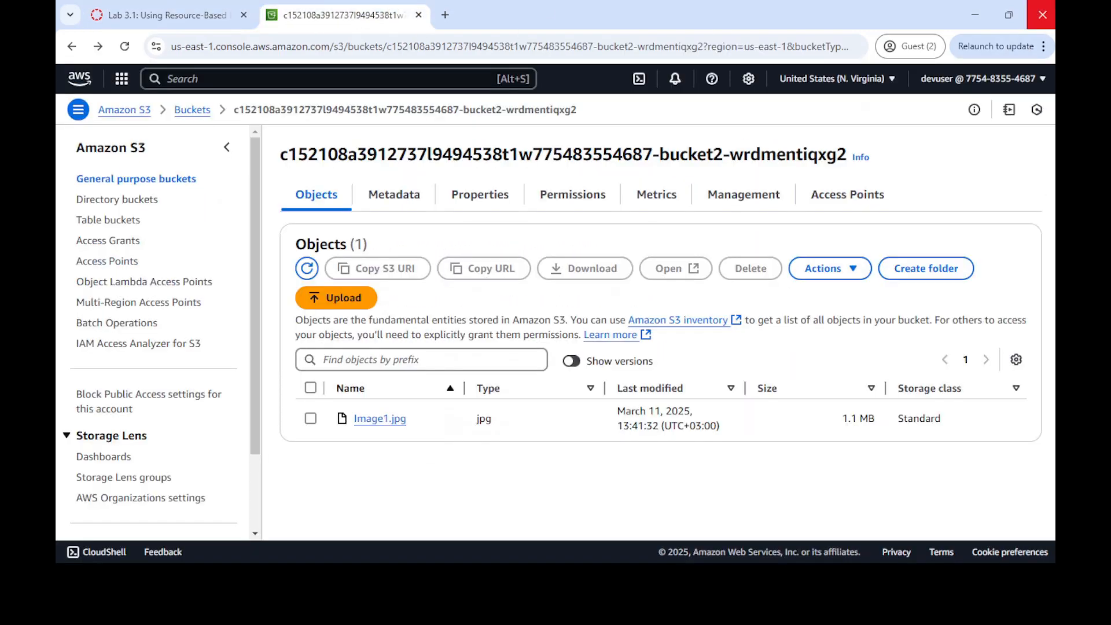
{"action": "left_click", "coordinate": [1042, 81]}
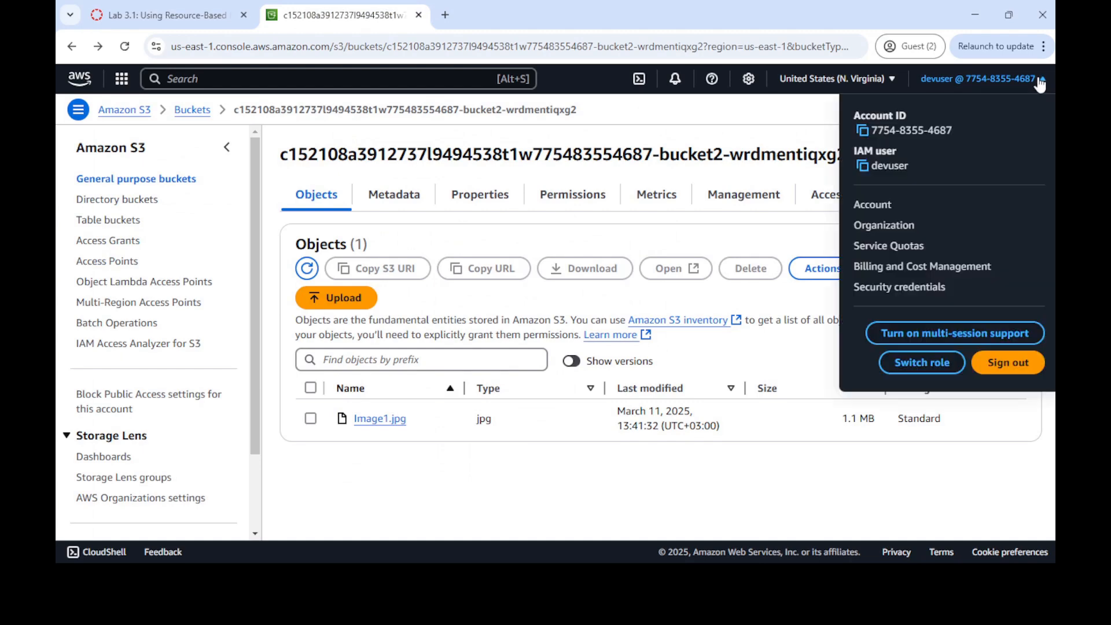
{"action": "left_click", "coordinate": [929, 371]}
Step: Copy the role name BucketsAccessRole from step 15 of the lab instructions and enter it as the IAM role name
{"action": "left_click", "coordinate": [198, 18]}
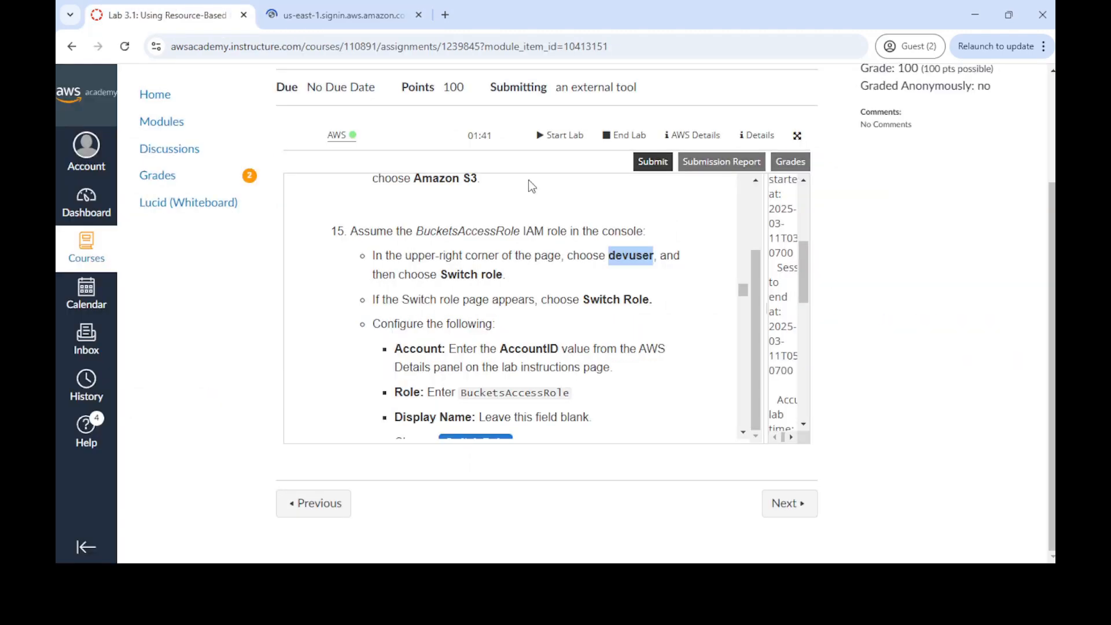
{"action": "left_click_drag", "start_coordinate": [416, 231], "coordinate": [519, 229]}
{"action": "key", "text": "ctrl+c"}
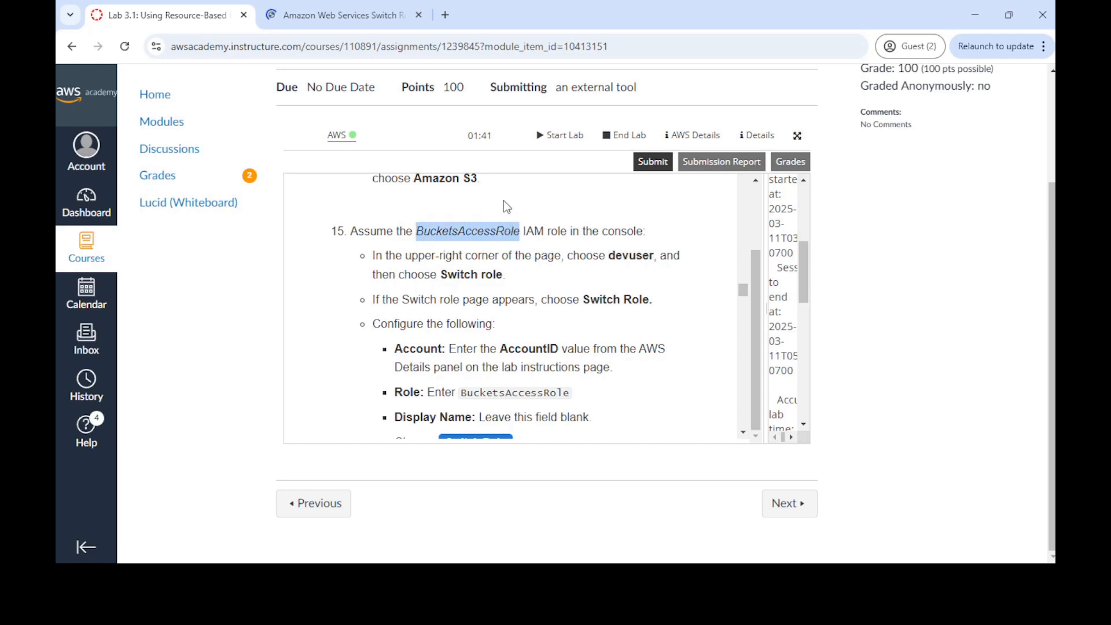
{"action": "left_click", "coordinate": [350, 14]}
{"action": "left_click", "coordinate": [466, 242]}
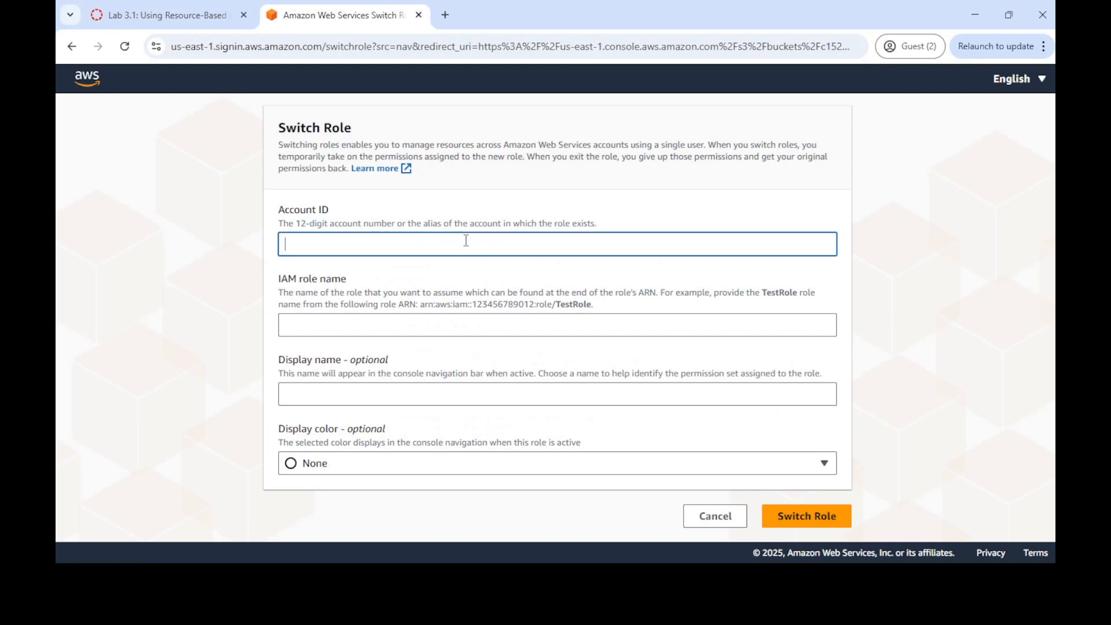
{"action": "left_click", "coordinate": [418, 327]}
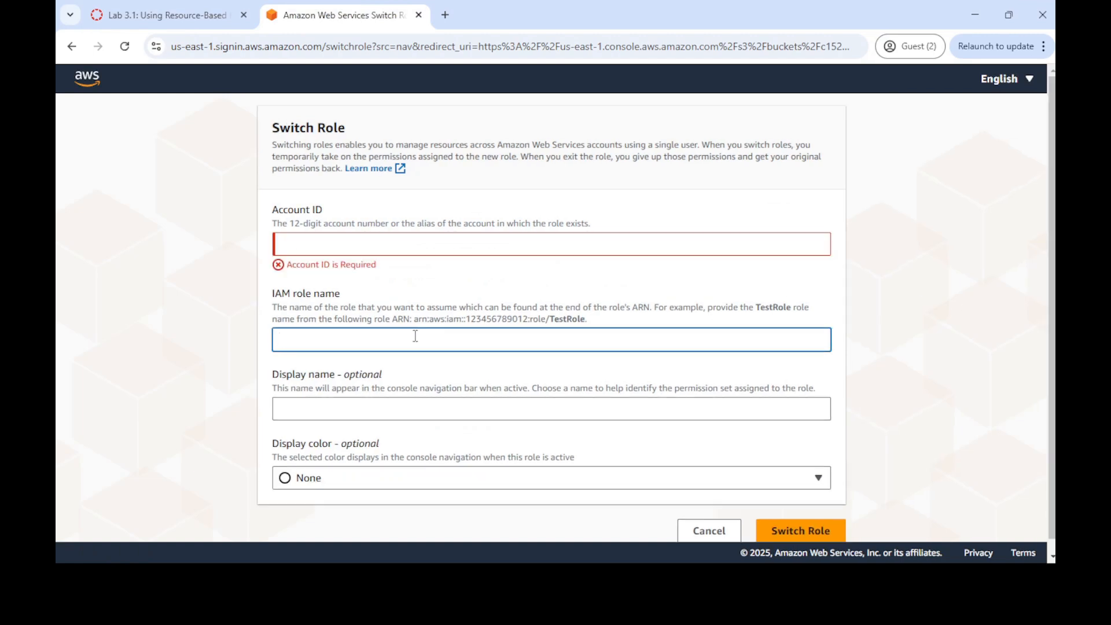
{"action": "key", "text": "ctrl+v"}
Step: Copy the AccountID value from the lab's AWS details into the Account ID field and switch to the role
{"action": "left_click", "coordinate": [352, 244]}
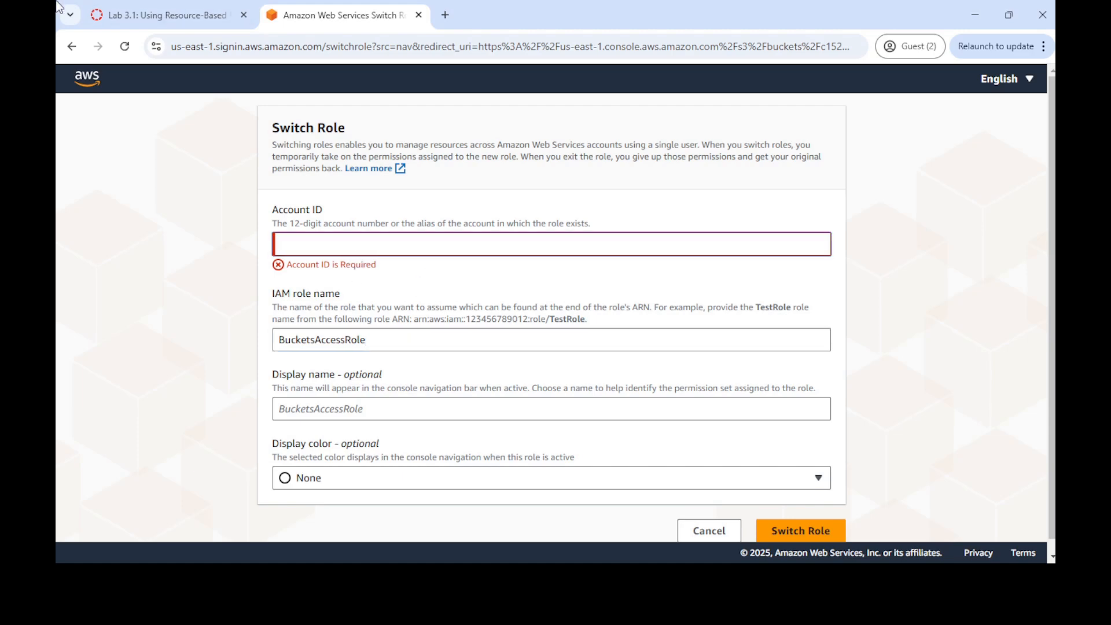
{"action": "left_click", "coordinate": [171, 16]}
{"action": "key", "text": "ctrl+Tab"}
{"action": "left_click", "coordinate": [173, 16]}
{"action": "left_click_drag", "start_coordinate": [765, 306], "coordinate": [600, 296]}
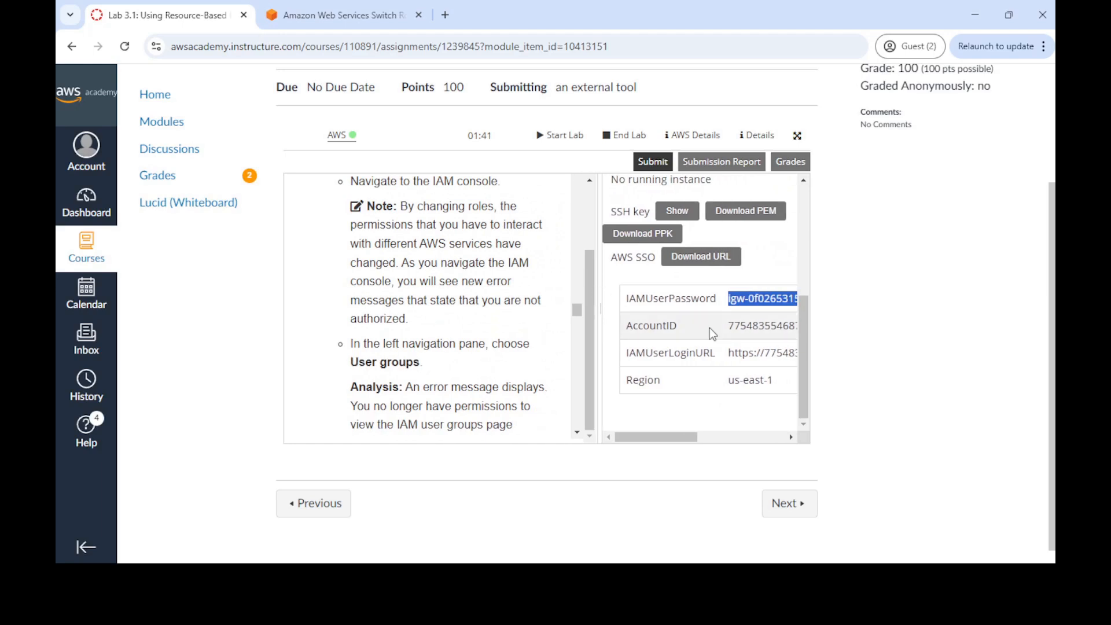
{"action": "double_click", "coordinate": [755, 325]}
{"action": "key", "text": "ctrl+c"}
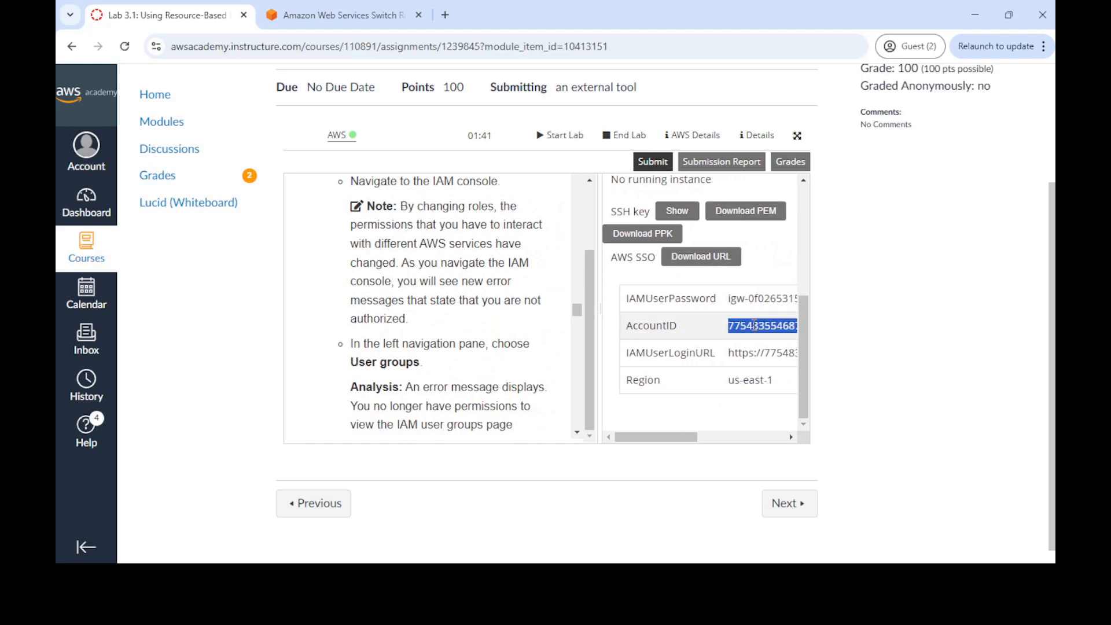
{"action": "left_click", "coordinate": [342, 15]}
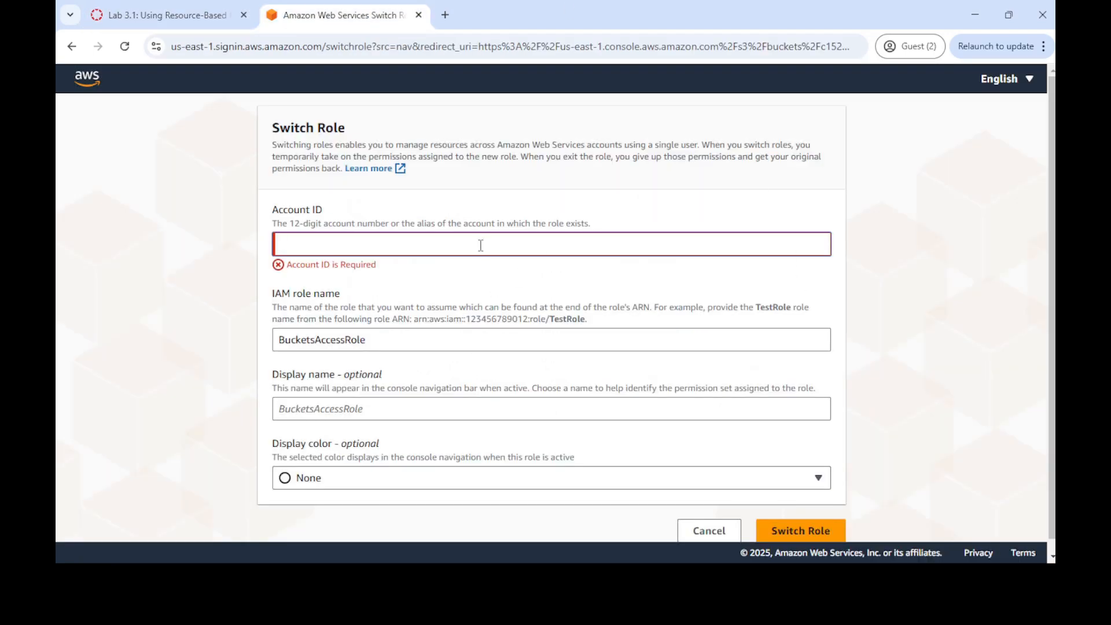
{"action": "key", "text": "ctrl+v"}
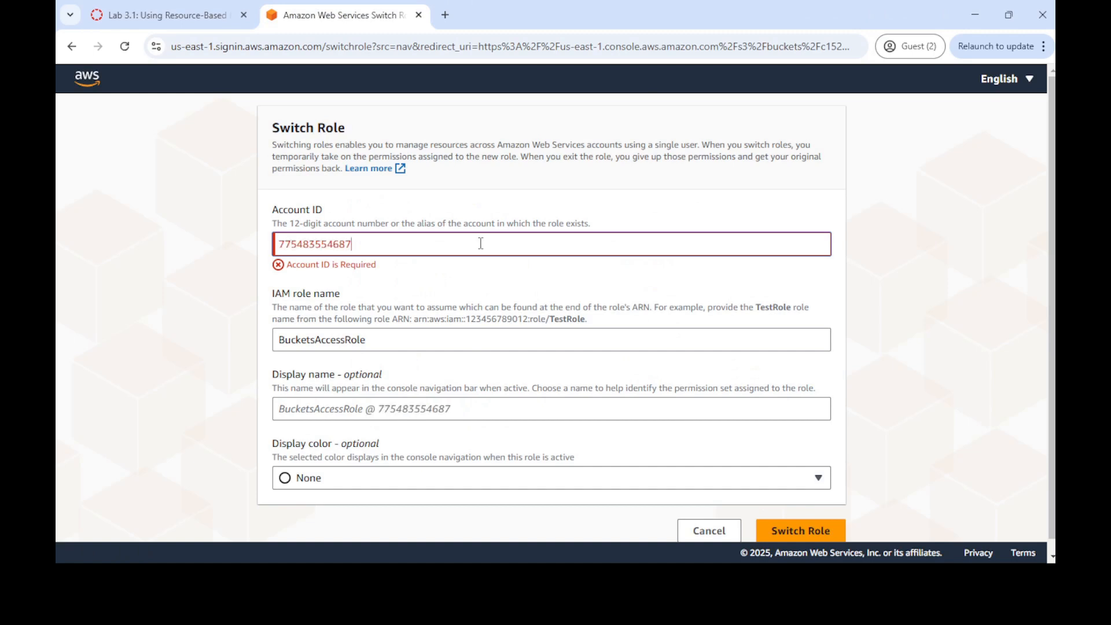
{"action": "left_click", "coordinate": [480, 352]}
{"action": "left_click", "coordinate": [776, 502]}
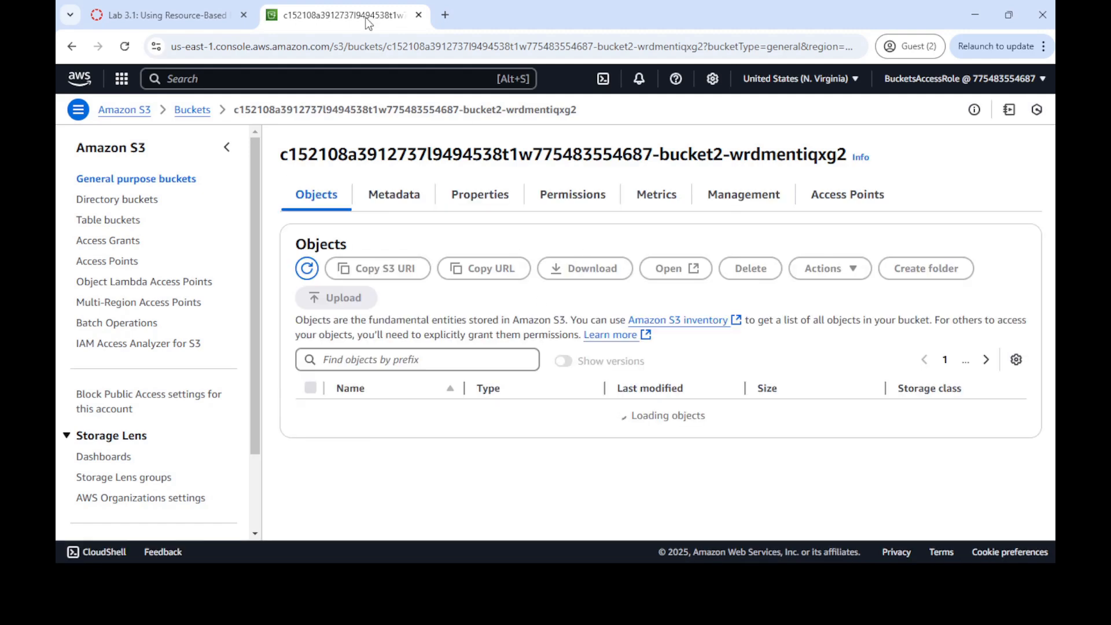
Step: Read the rest of step 15 and step 16 in the lab instructions, checking the active role in the console
{"action": "left_click", "coordinate": [135, 14]}
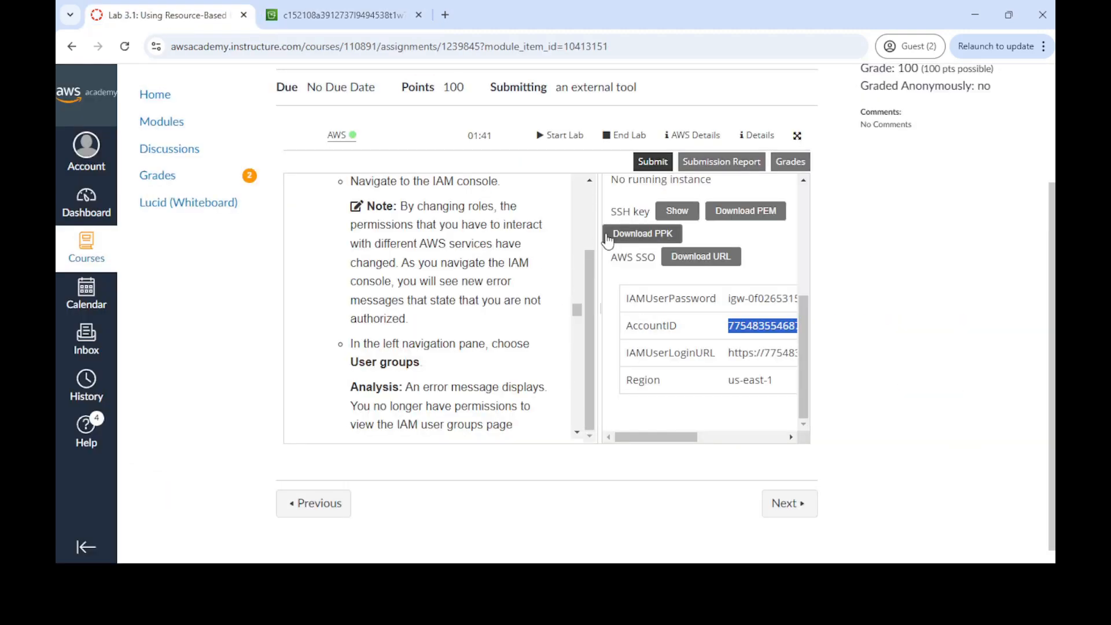
{"action": "left_click_drag", "start_coordinate": [600, 233], "coordinate": [777, 226]}
{"action": "scroll", "coordinate": [554, 300], "scroll_direction": "up", "scroll_amount": 1}
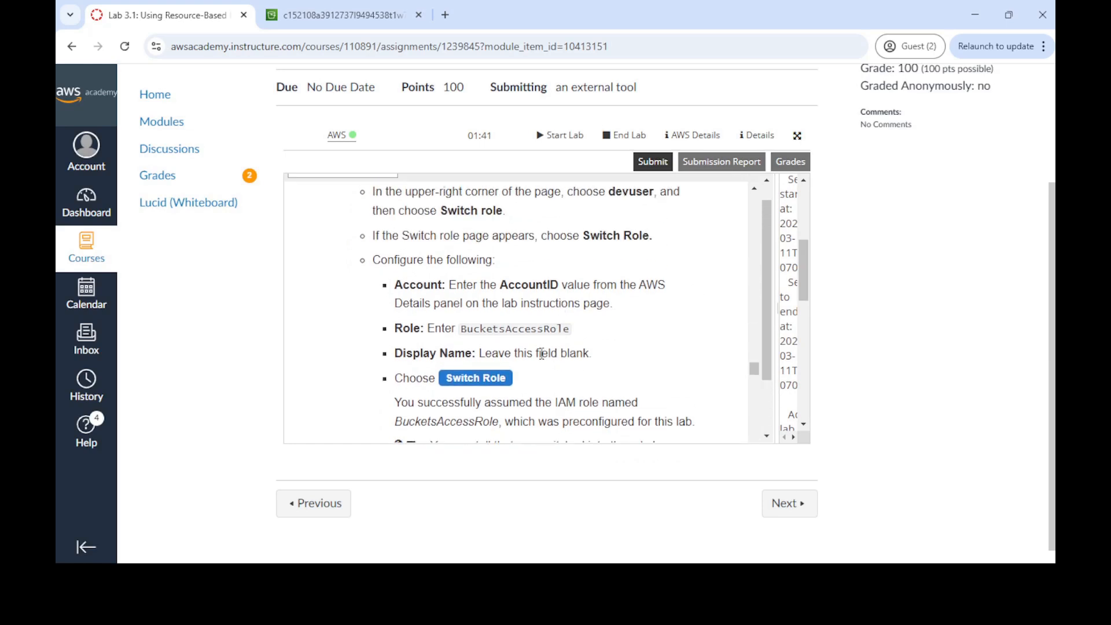
{"action": "scroll", "coordinate": [560, 338], "scroll_direction": "down", "scroll_amount": 1}
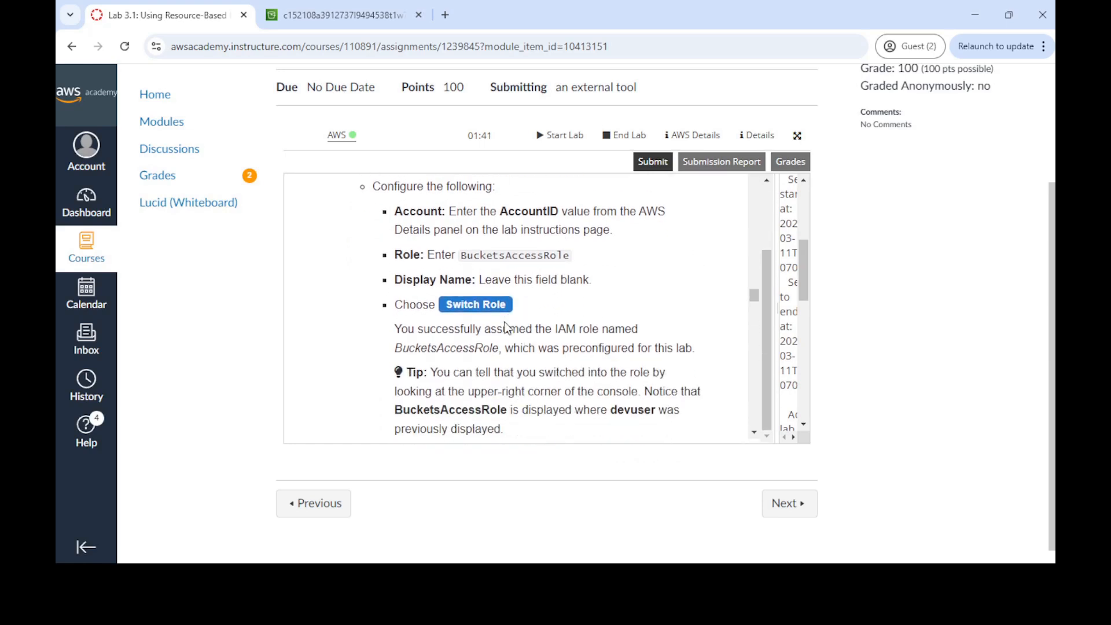
{"action": "scroll", "coordinate": [637, 345], "scroll_direction": "down", "scroll_amount": 2}
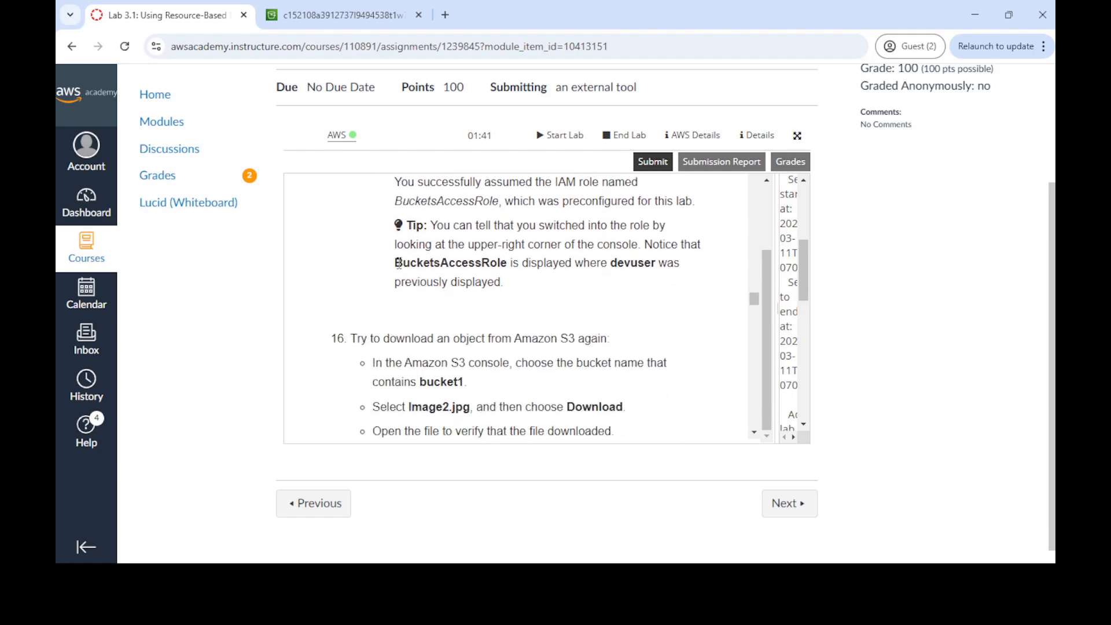
{"action": "left_click", "coordinate": [327, 17]}
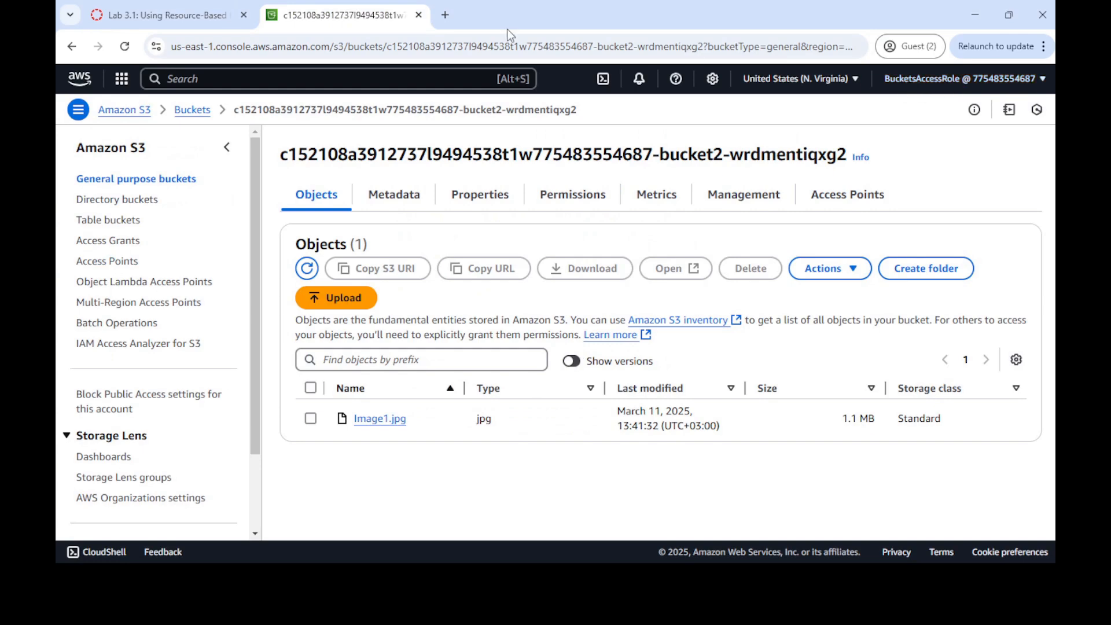
{"action": "left_click", "coordinate": [193, 22]}
{"action": "scroll", "coordinate": [563, 343], "scroll_direction": "down", "scroll_amount": 3}
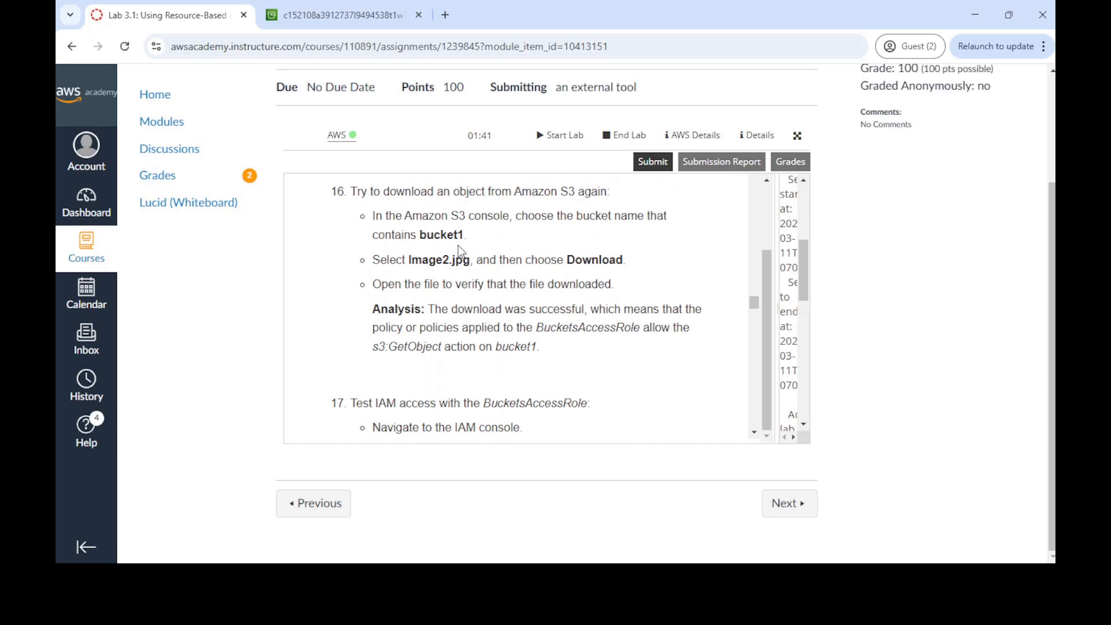
Step: Download Image2.jpg from the bucket whose name contains bucket1 into the Labs folder, check the download, and return to the bucket list
{"action": "left_click", "coordinate": [331, 7]}
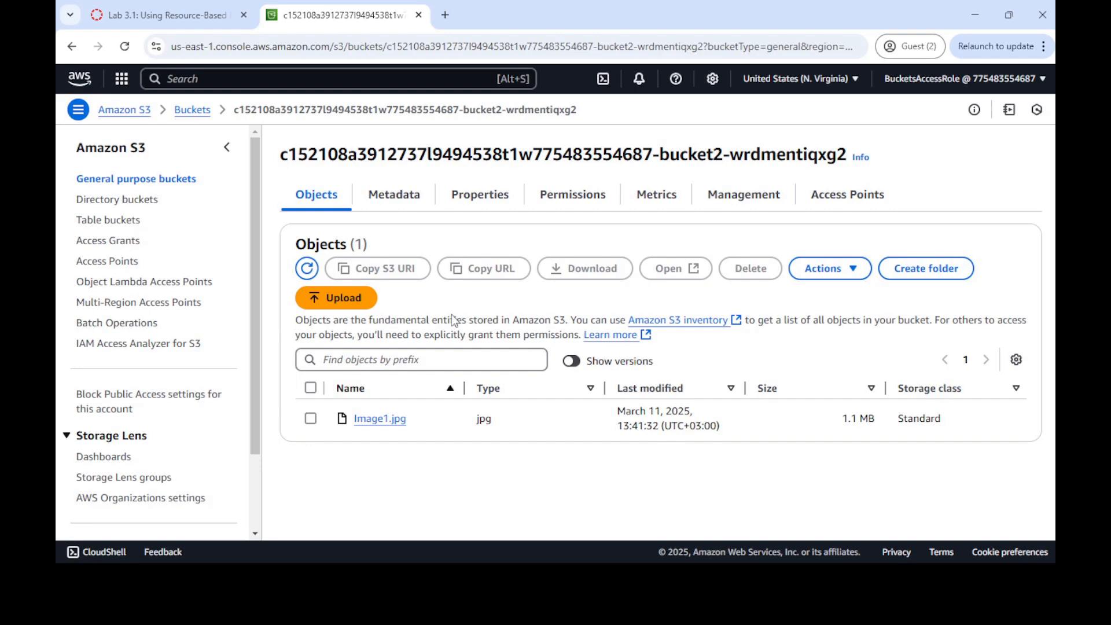
{"action": "left_click", "coordinate": [202, 109]}
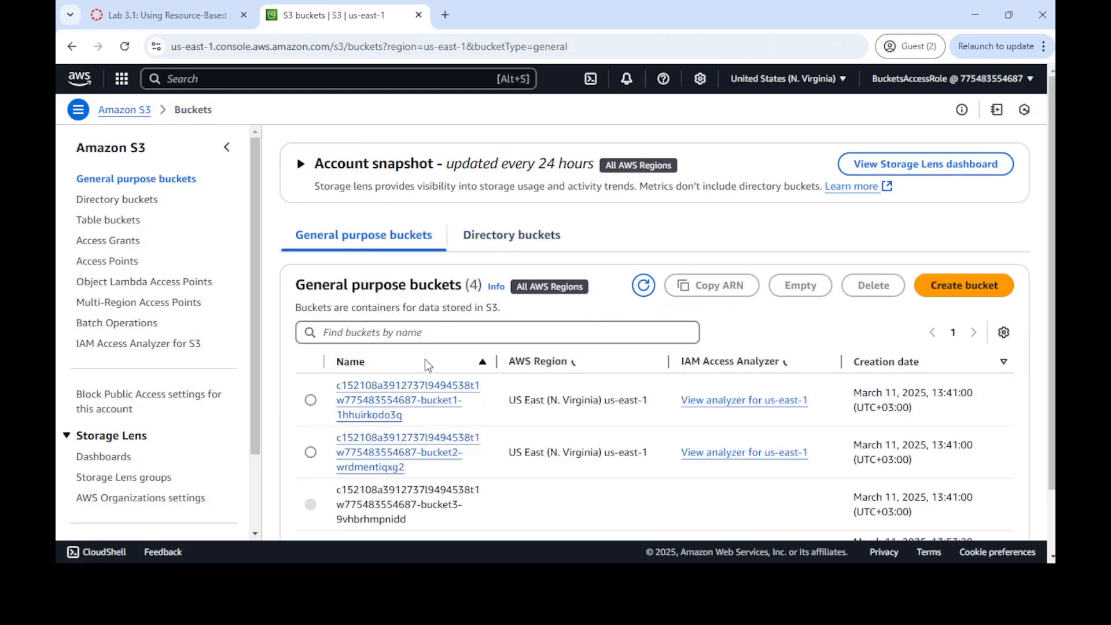
{"action": "left_click", "coordinate": [394, 399]}
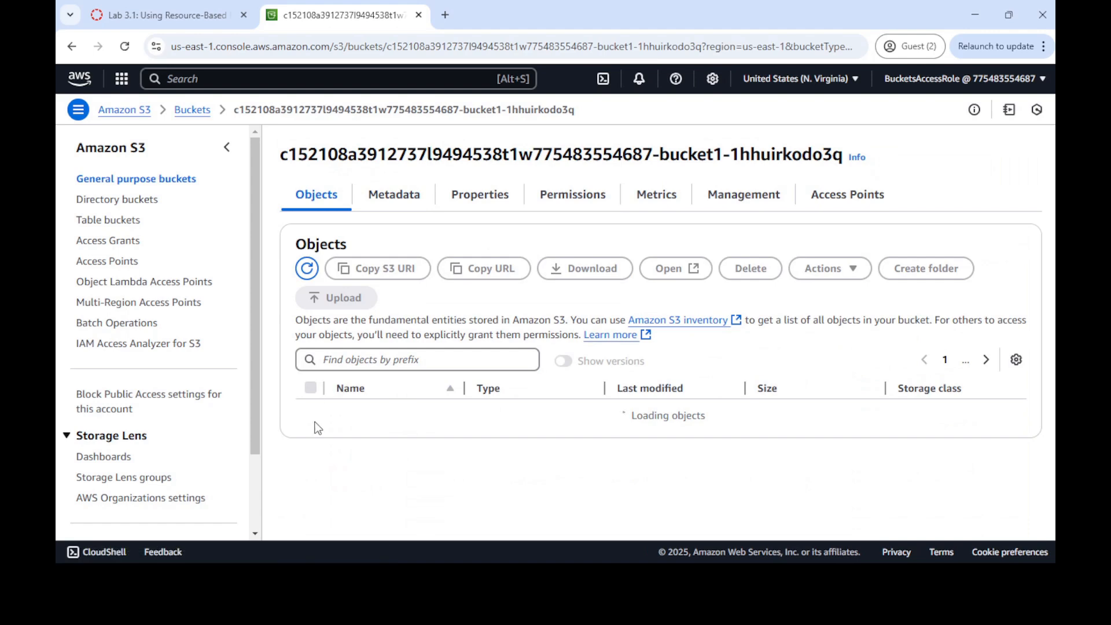
{"action": "left_click", "coordinate": [311, 455]}
{"action": "left_click", "coordinate": [578, 269]}
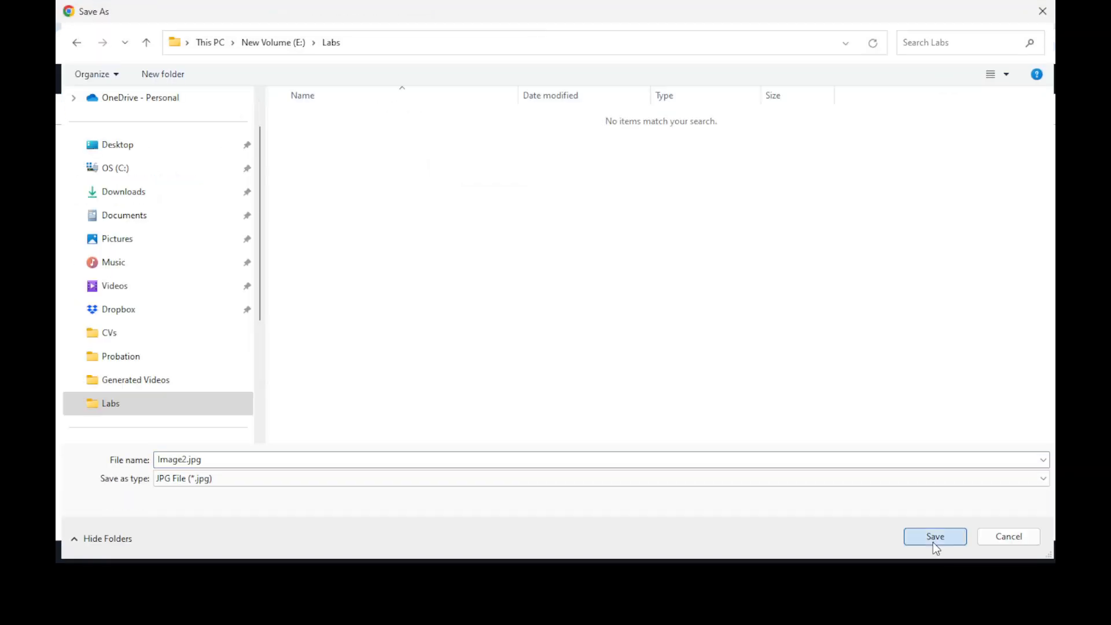
{"action": "left_click", "coordinate": [934, 537]}
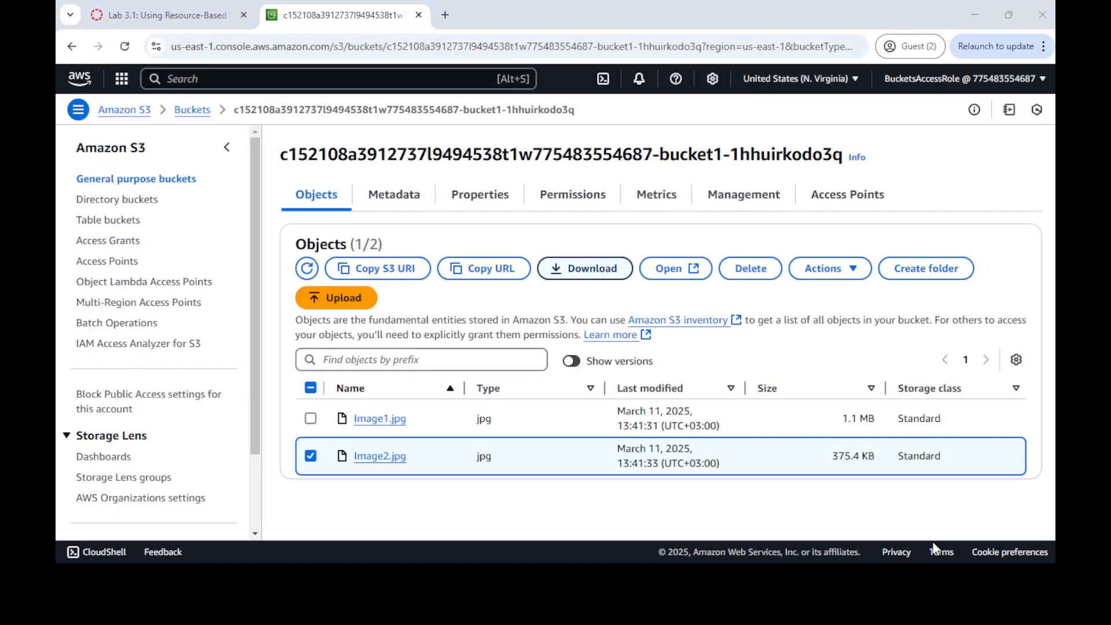
{"action": "mouse_move", "coordinate": [734, 123]}
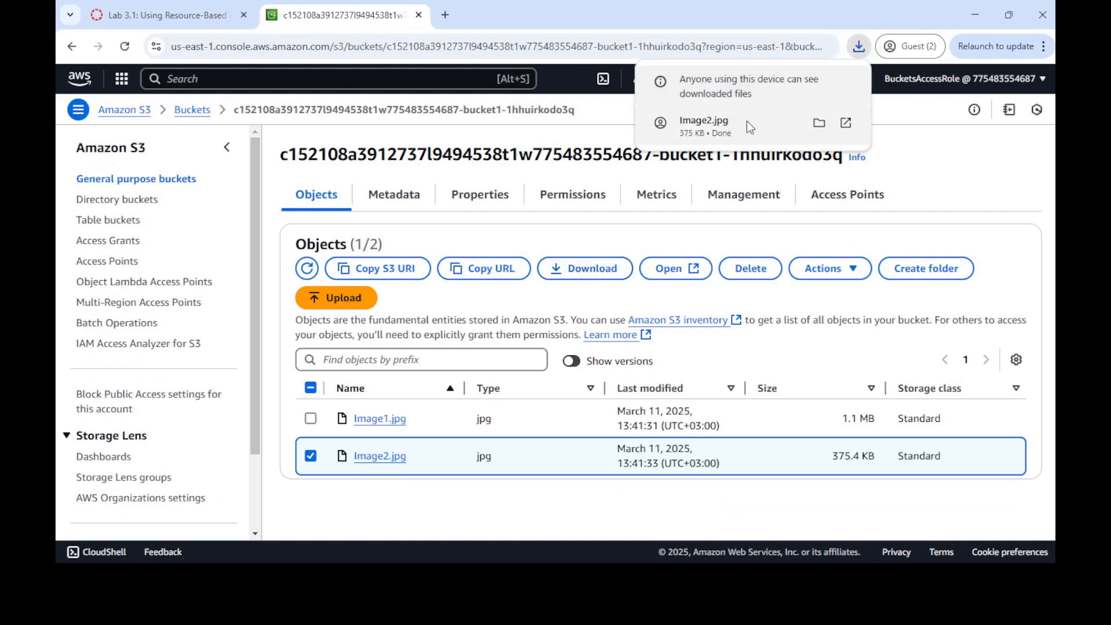
{"action": "left_click", "coordinate": [859, 46]}
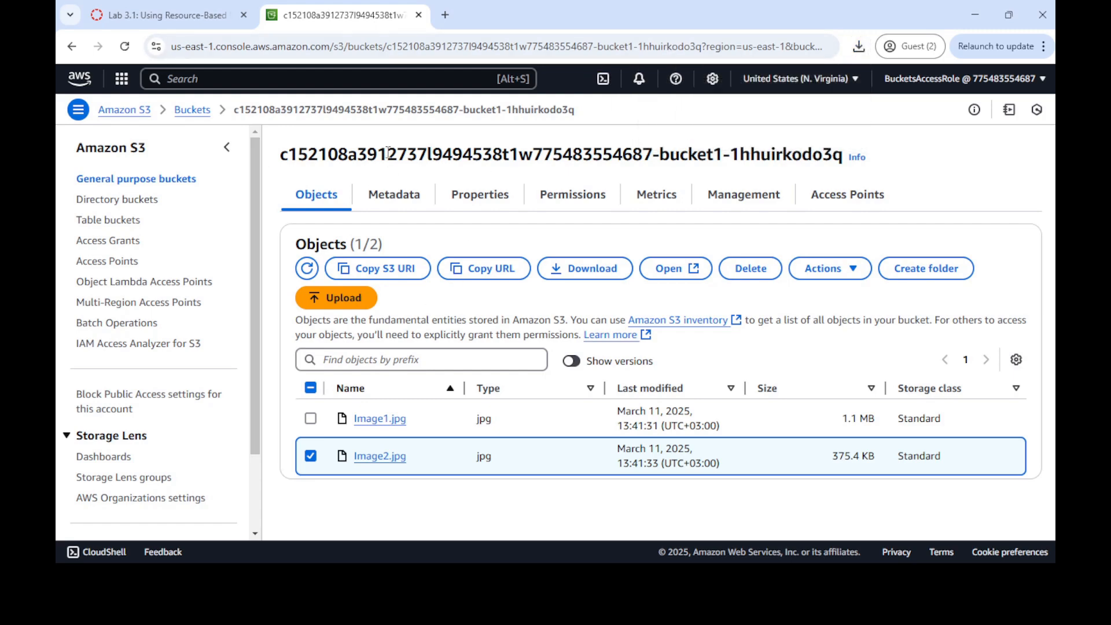
{"action": "left_click", "coordinate": [192, 111]}
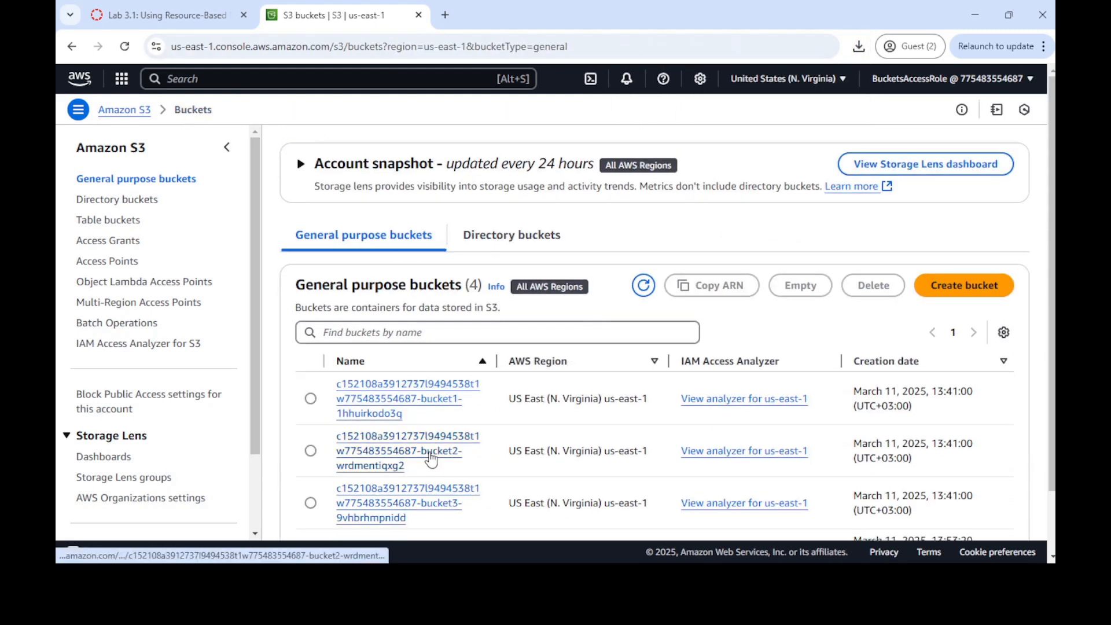
Step: Download Image1.jpg from the S3 bucket whose name contains bucket2, saving it as Image1.jpg in the Labs folder
{"action": "left_click", "coordinate": [429, 453]}
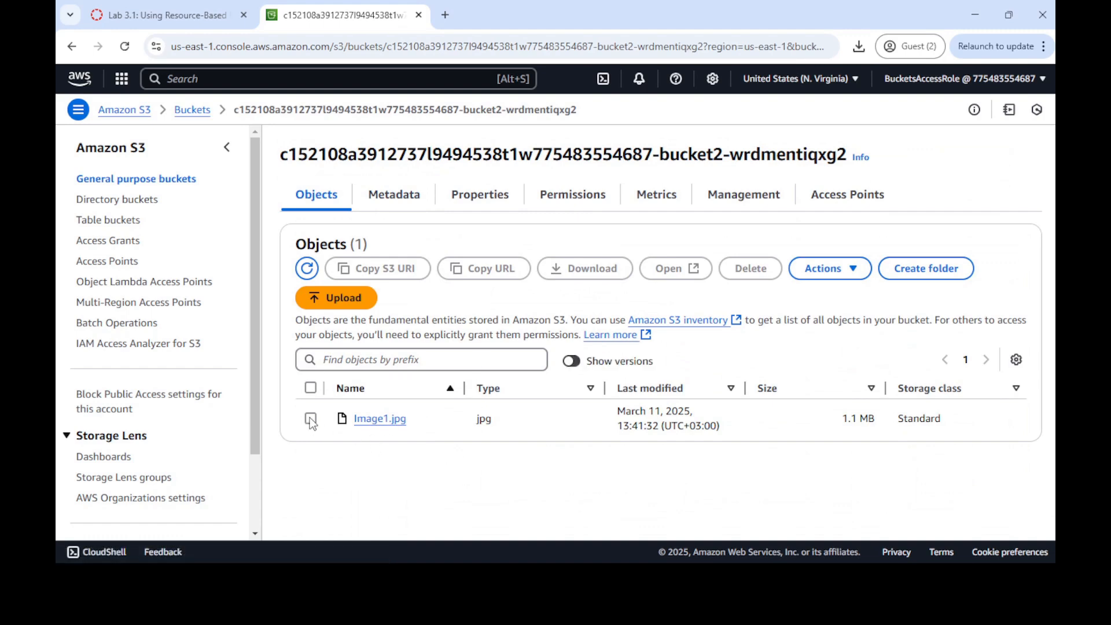
{"action": "left_click", "coordinate": [311, 418]}
{"action": "left_click", "coordinate": [588, 273]}
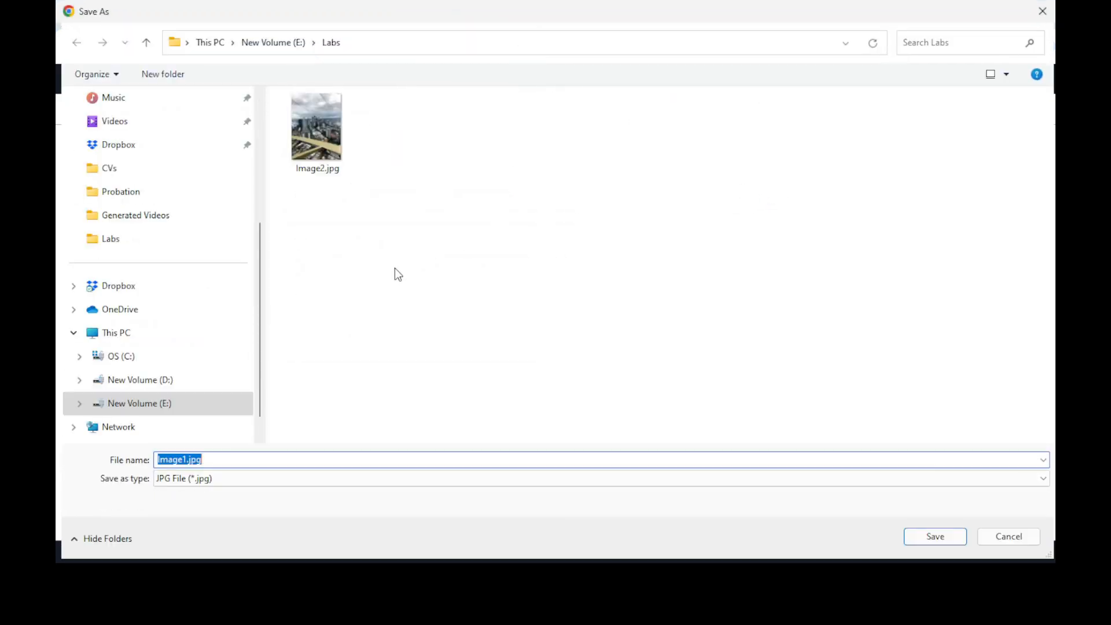
{"action": "left_click", "coordinate": [939, 536]}
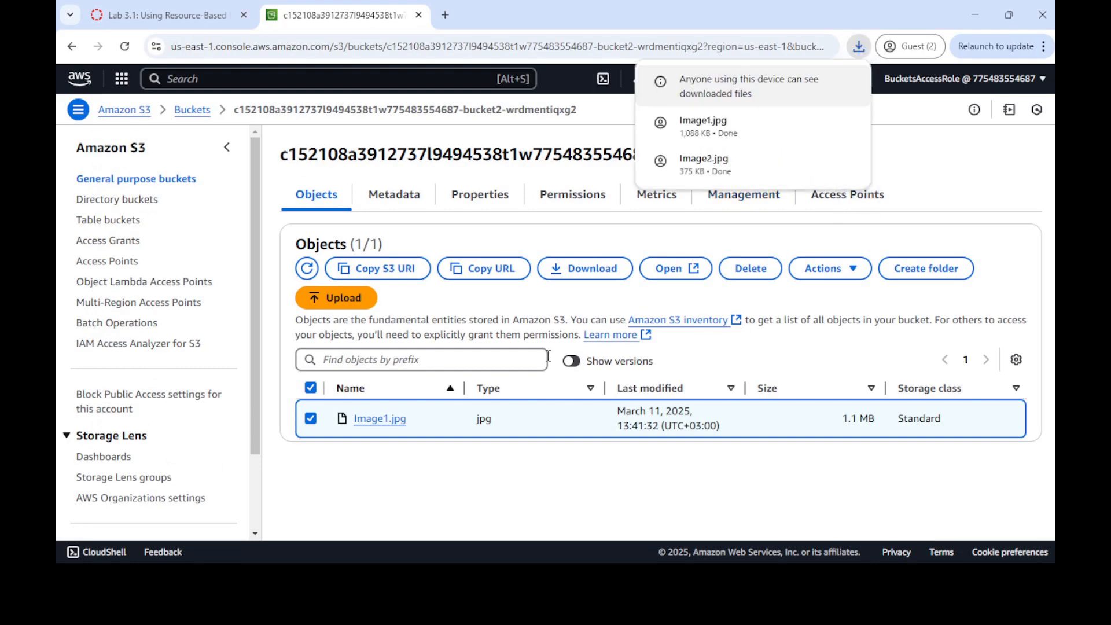
{"action": "left_click", "coordinate": [862, 48]}
Step: Read task 17 of the lab instructions on testing IAM access with BucketsAccessRole, and open the IAM console
{"action": "left_click", "coordinate": [168, 15]}
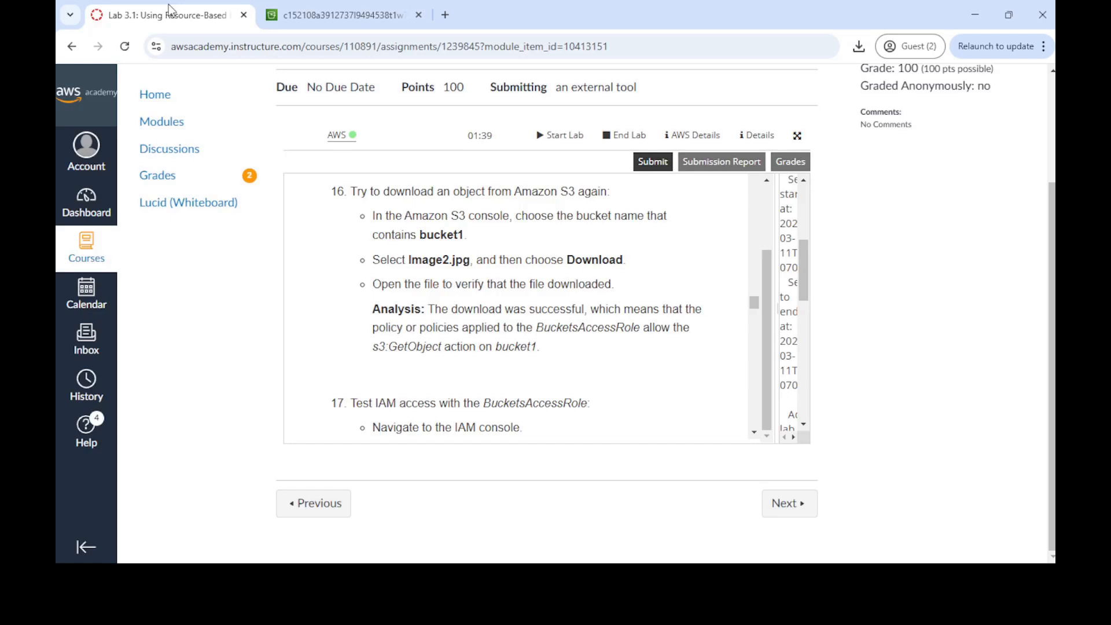
{"action": "scroll", "coordinate": [580, 293], "scroll_direction": "down", "scroll_amount": 3}
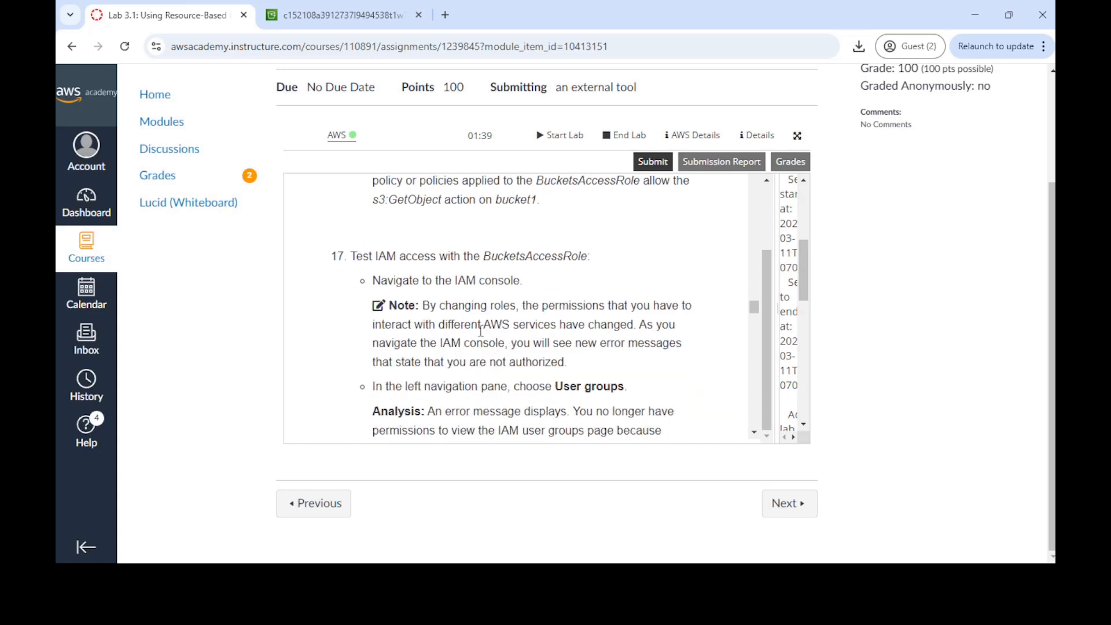
{"action": "scroll", "coordinate": [496, 320], "scroll_direction": "up", "scroll_amount": 2}
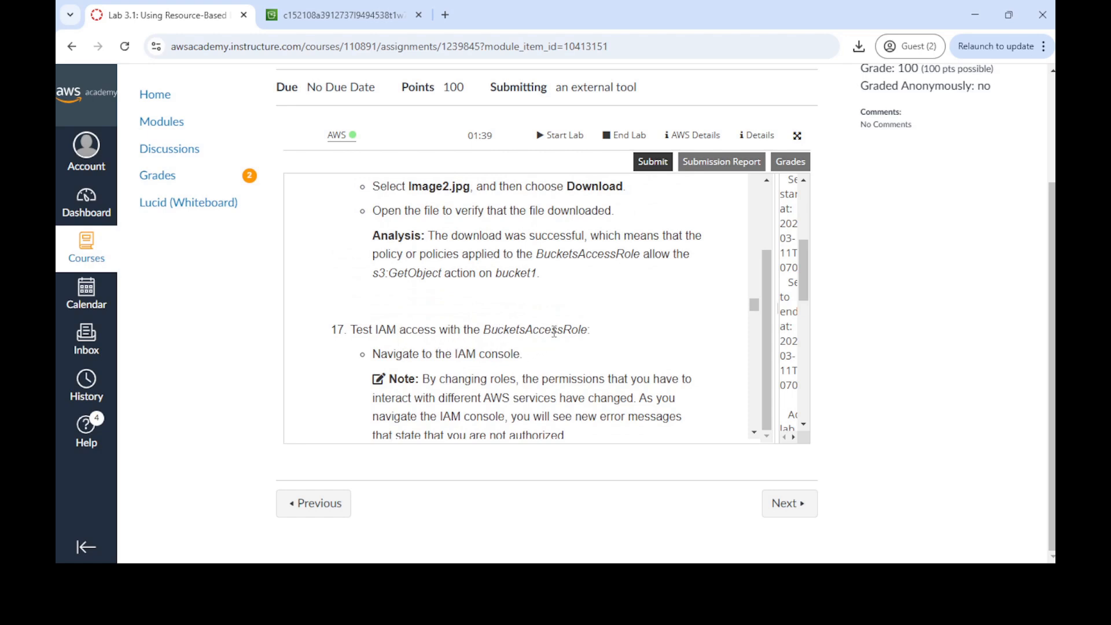
{"action": "scroll", "coordinate": [554, 332], "scroll_direction": "down", "scroll_amount": 2}
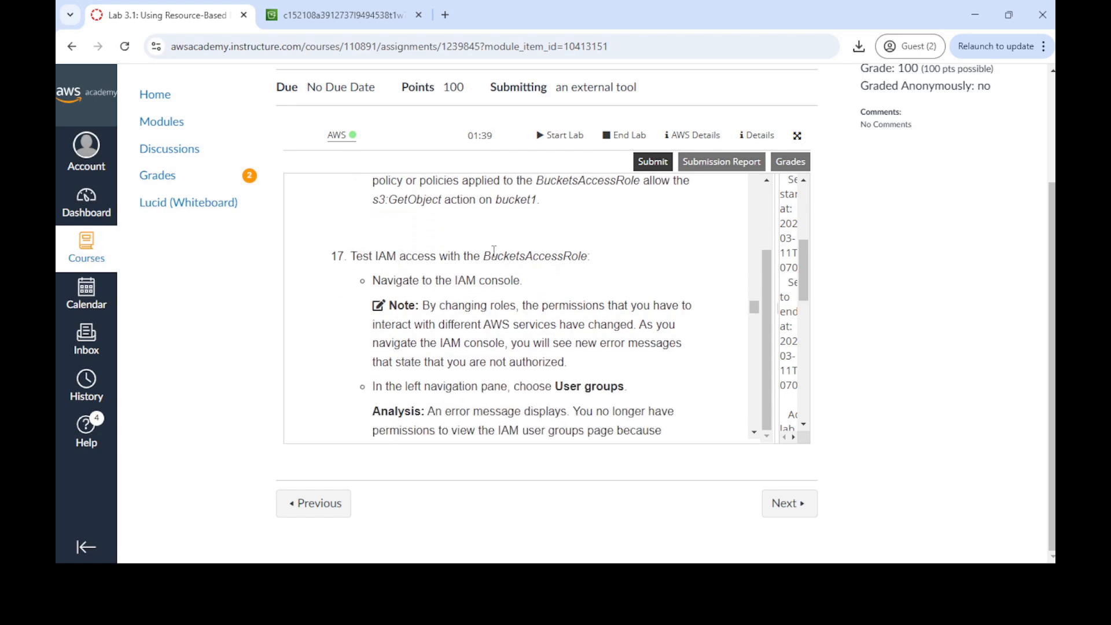
{"action": "left_click", "coordinate": [379, 8]}
{"action": "left_click", "coordinate": [315, 78]}
{"action": "type", "text": "Iam"}
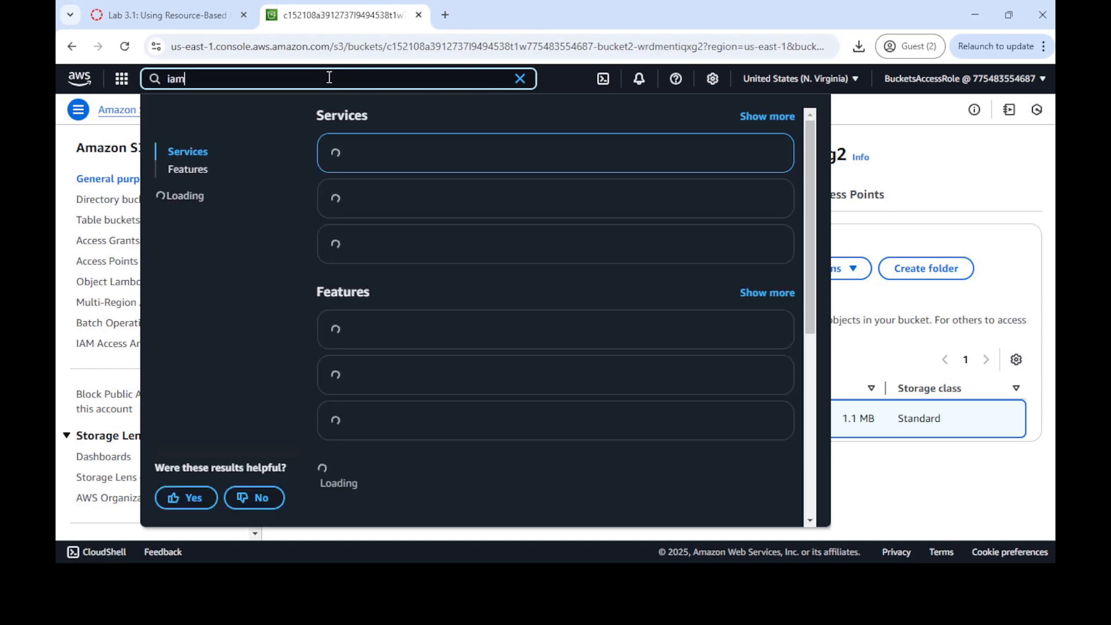
{"action": "left_click", "coordinate": [383, 160]}
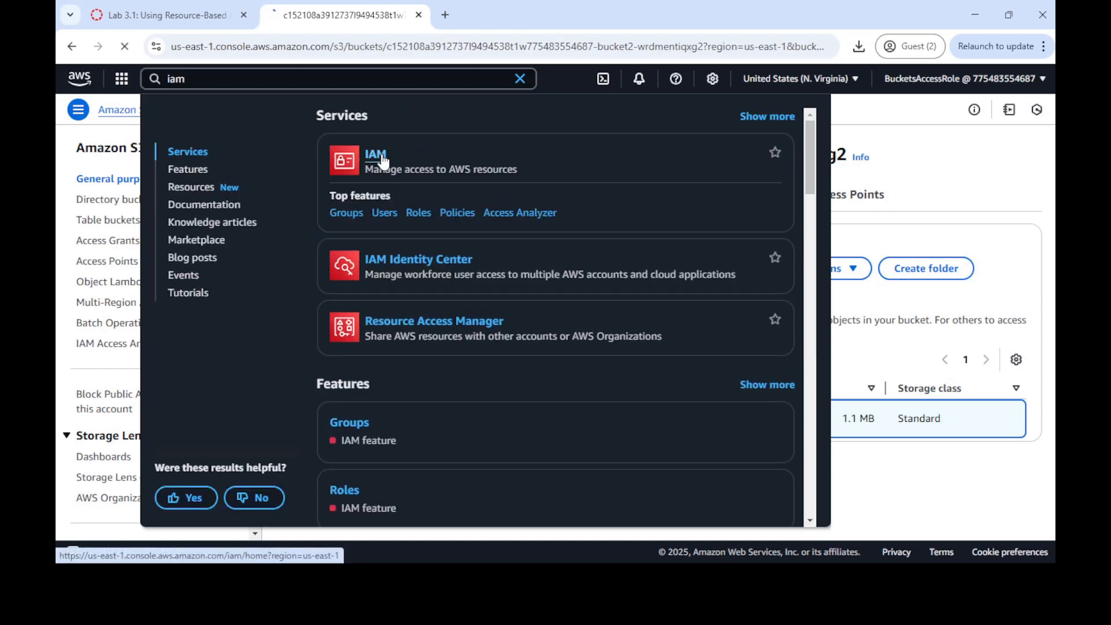
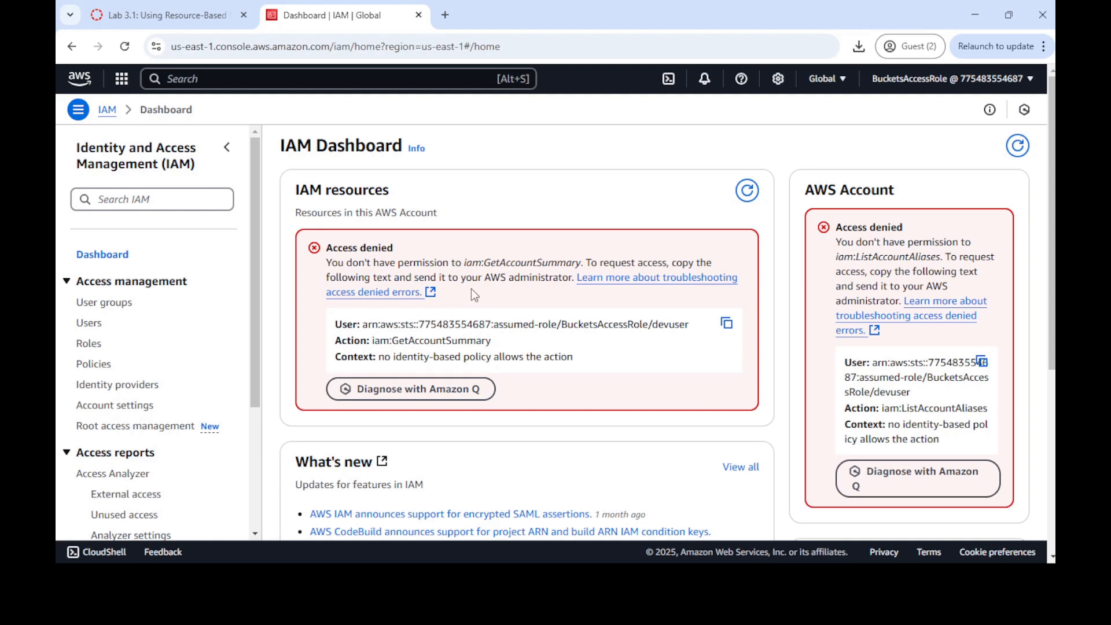
Step: Test BucketsAccessRole's access to the IAM User groups and Users pages
{"action": "left_click", "coordinate": [104, 302]}
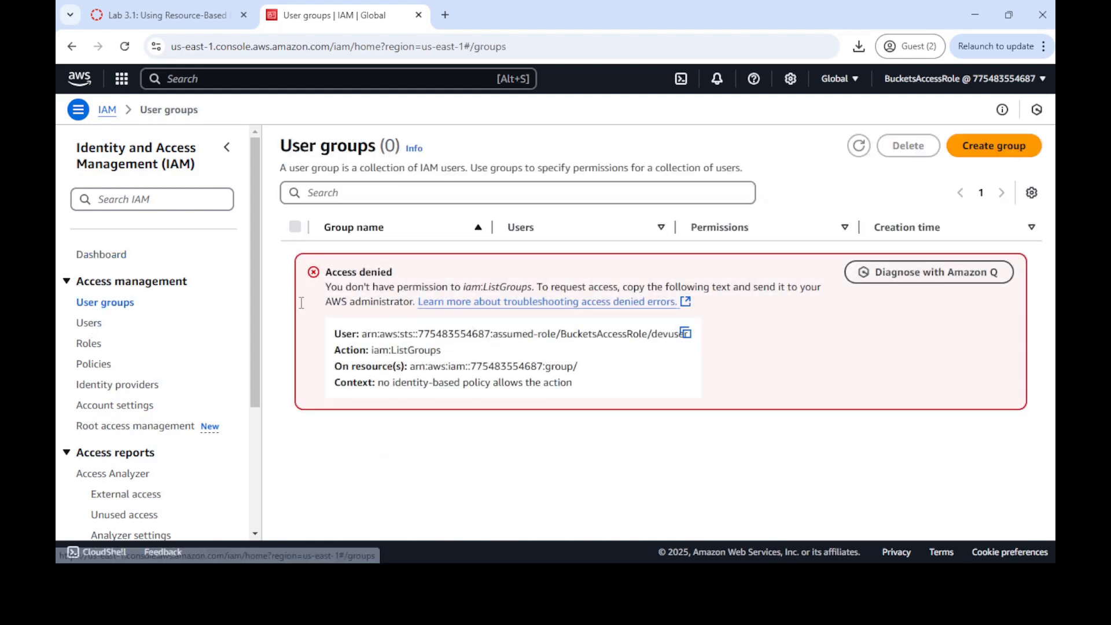
{"action": "left_click", "coordinate": [89, 328]}
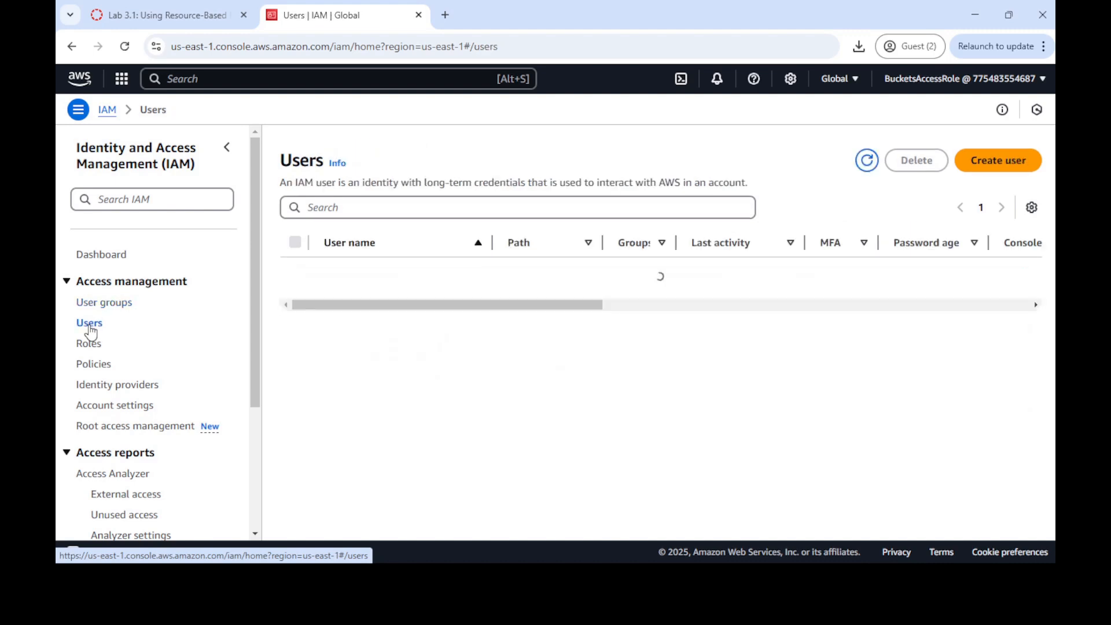
{"action": "left_click", "coordinate": [97, 307]}
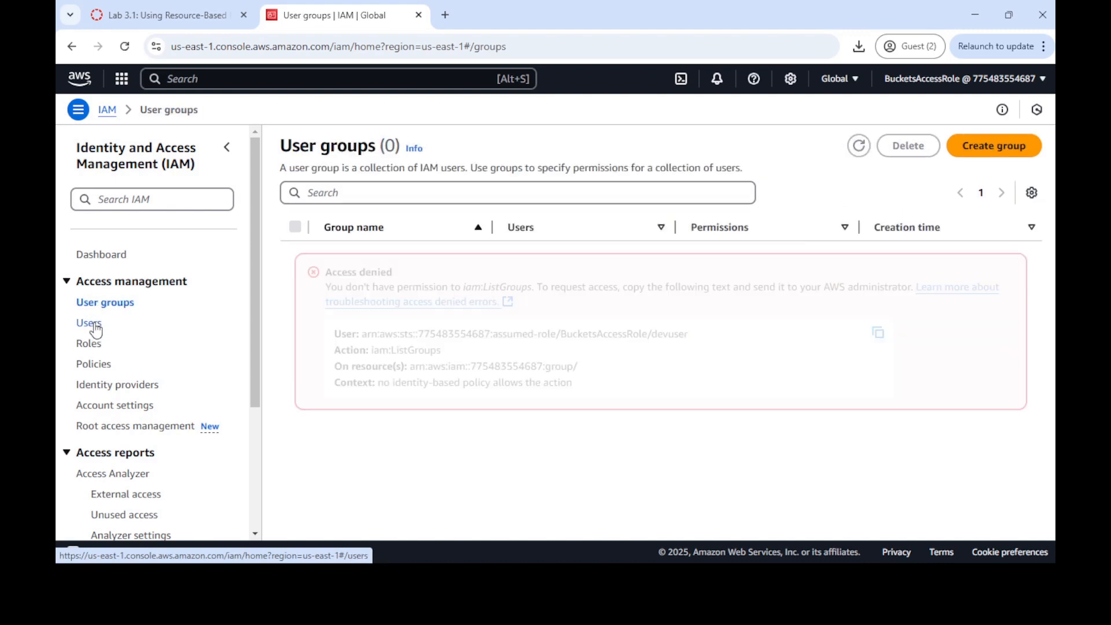
{"action": "left_click", "coordinate": [90, 323]}
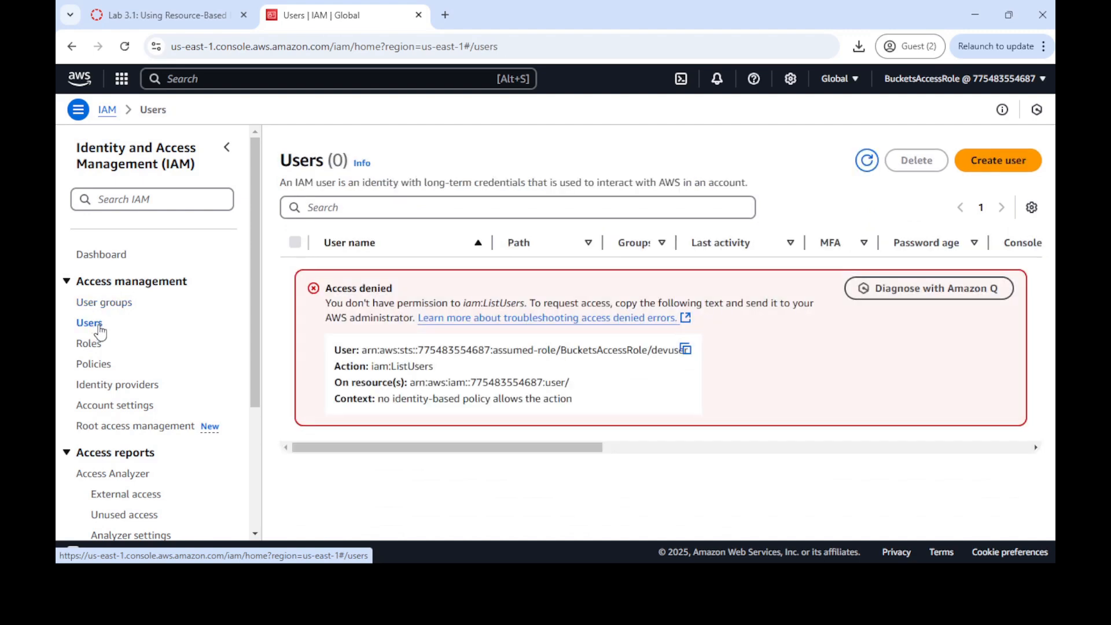
Step: Following task 18 of the lab instructions, switch back from BucketsAccessRole to devuser and retest access to the IAM User groups and Users pages
{"action": "left_click", "coordinate": [199, 17]}
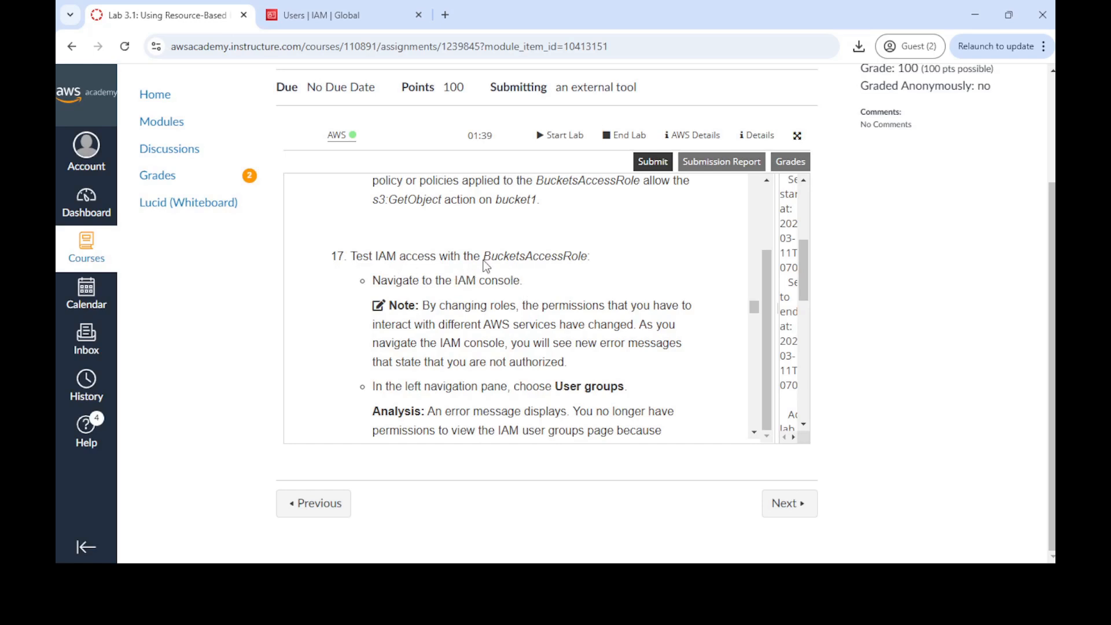
{"action": "scroll", "coordinate": [567, 322], "scroll_direction": "down", "scroll_amount": 3}
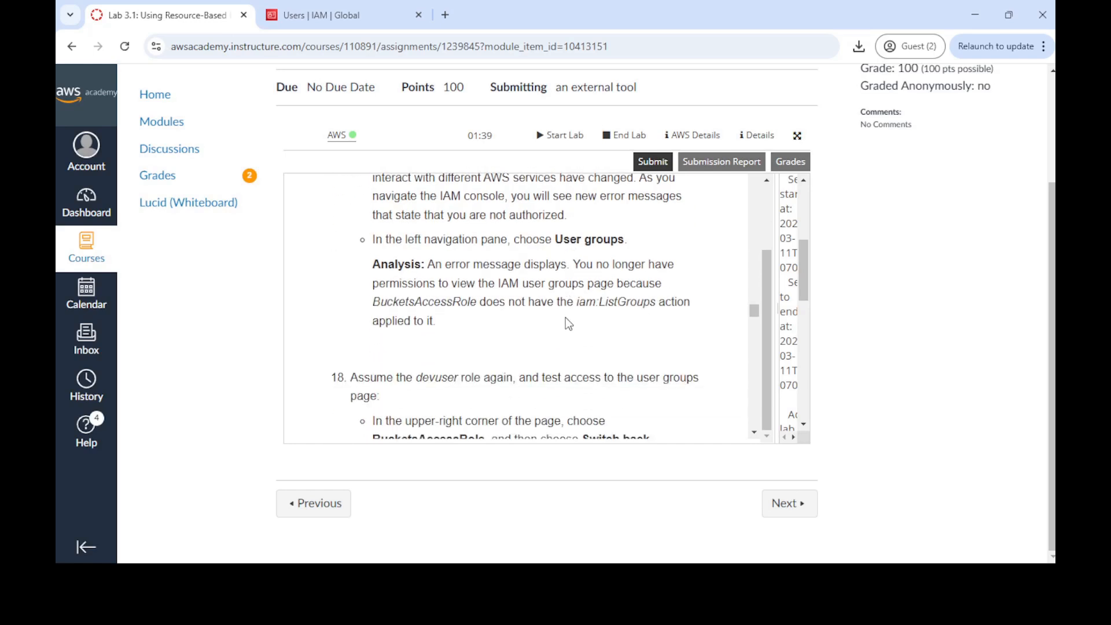
{"action": "scroll", "coordinate": [438, 292], "scroll_direction": "down", "scroll_amount": 1}
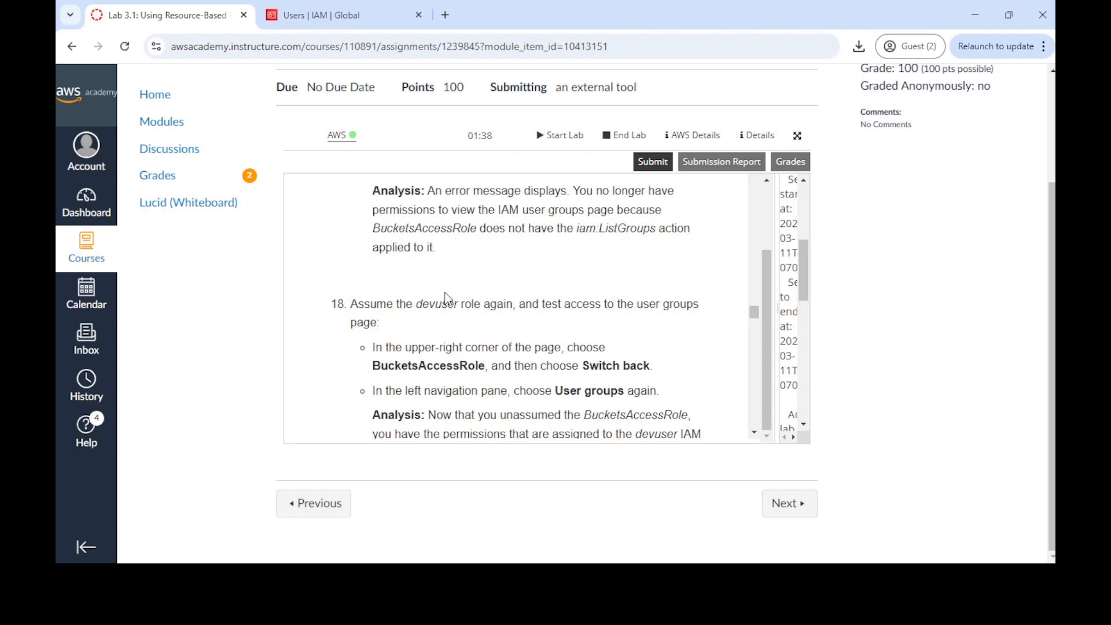
{"action": "scroll", "coordinate": [447, 296], "scroll_direction": "down", "scroll_amount": 1}
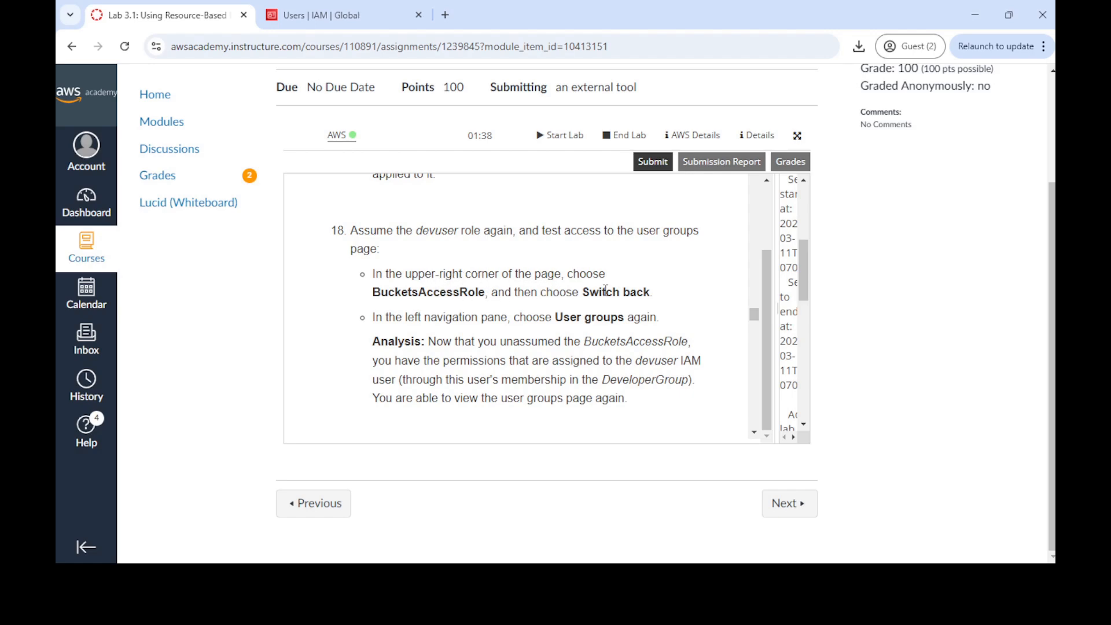
{"action": "scroll", "coordinate": [555, 325], "scroll_direction": "down", "scroll_amount": 1}
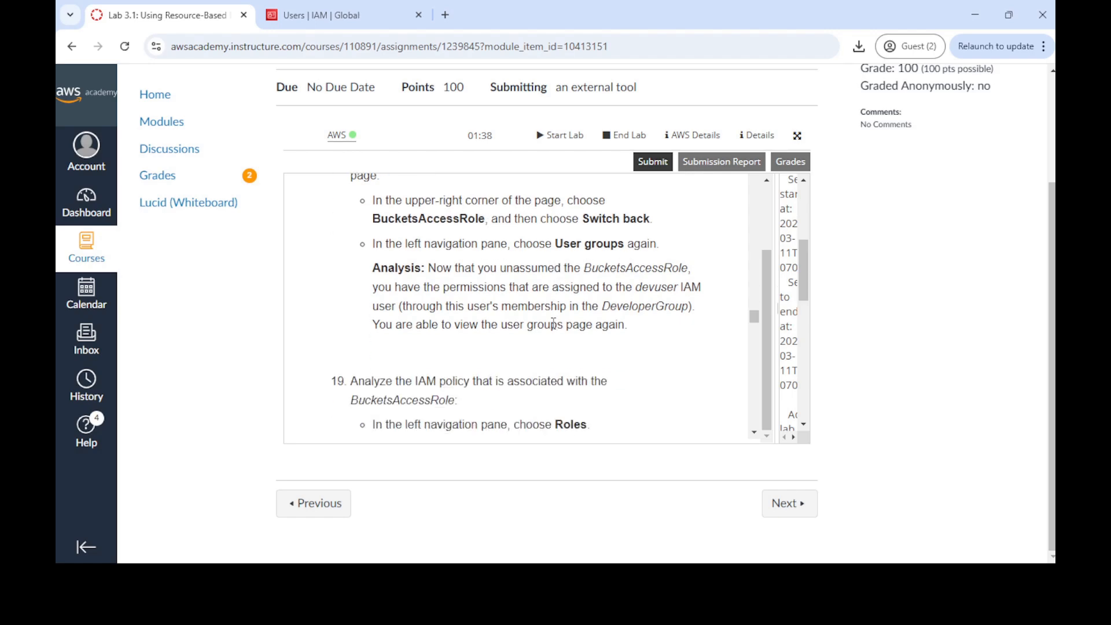
{"action": "scroll", "coordinate": [561, 317], "scroll_direction": "up", "scroll_amount": 1}
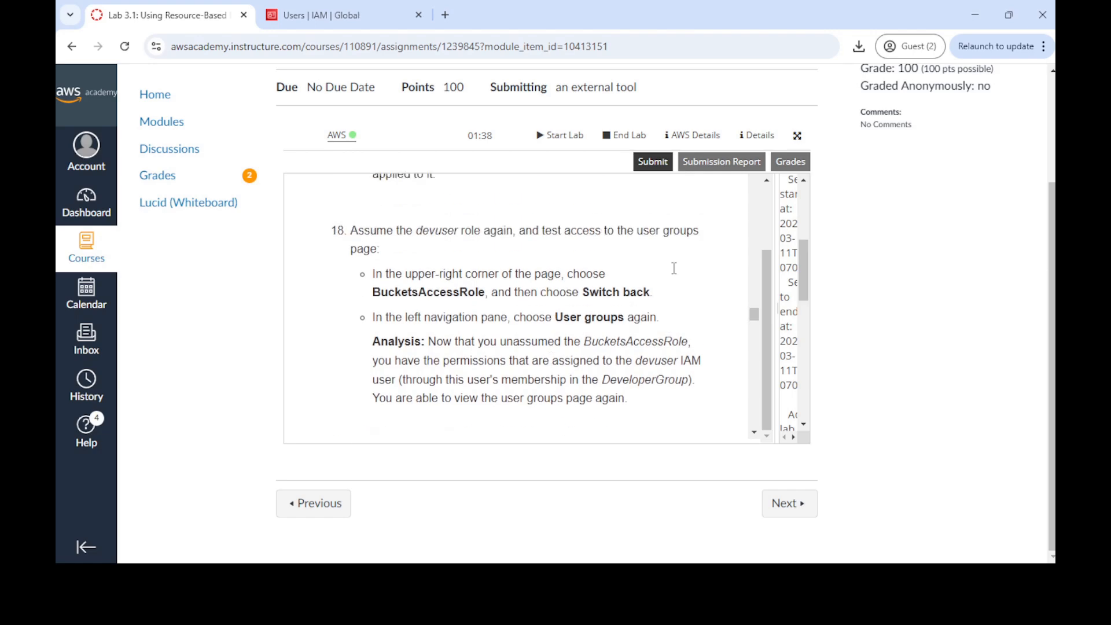
{"action": "left_click", "coordinate": [344, 5]}
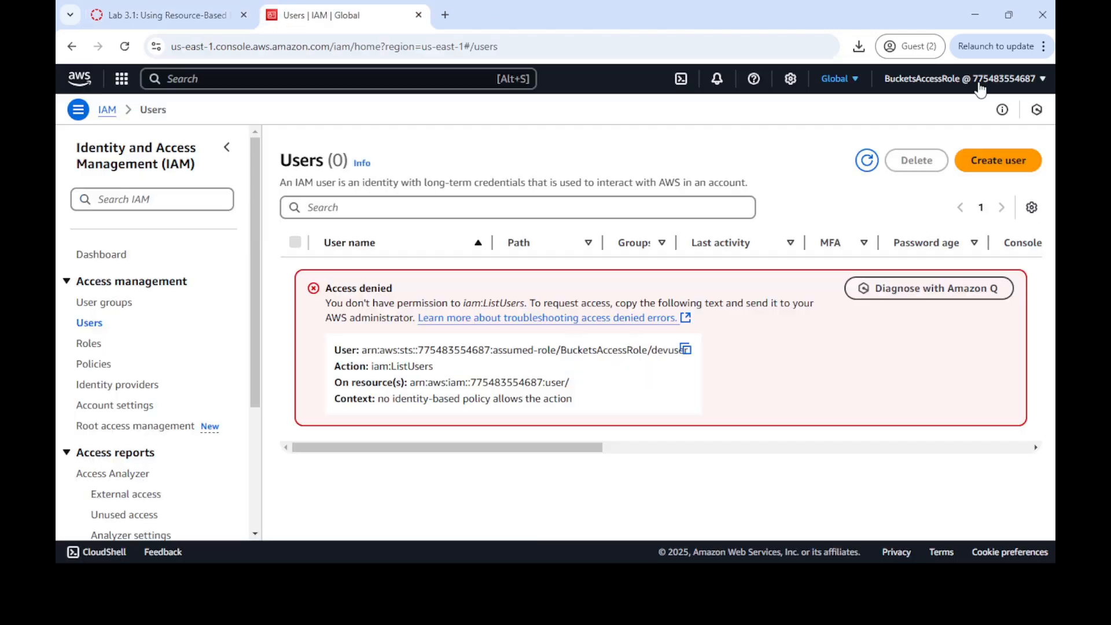
{"action": "left_click", "coordinate": [1028, 81]}
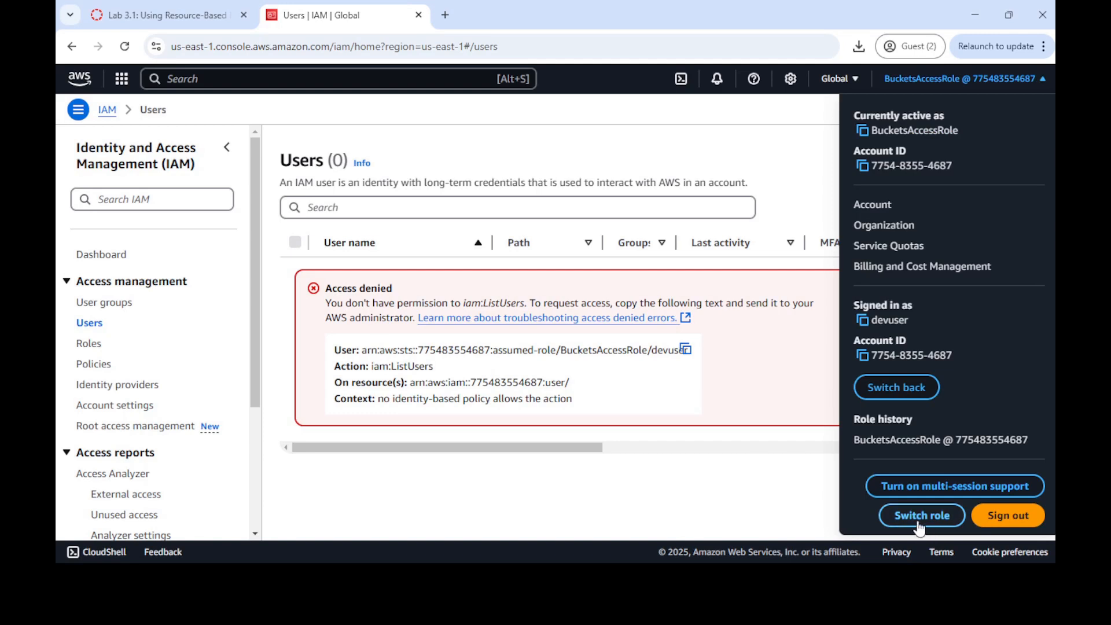
{"action": "left_click", "coordinate": [908, 385]}
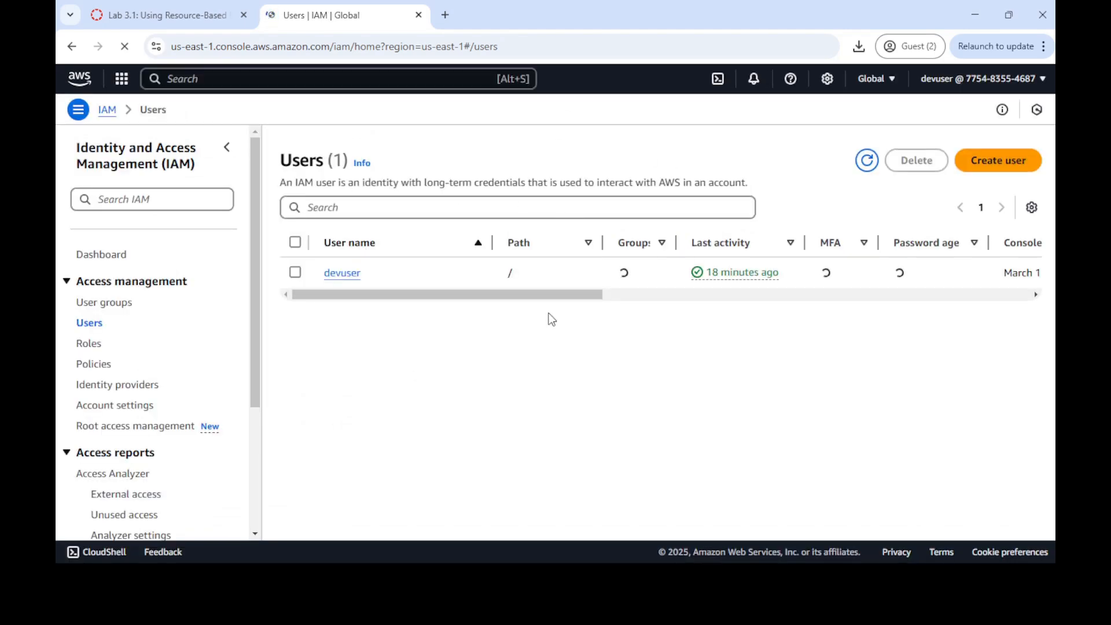
{"action": "left_click", "coordinate": [102, 303]}
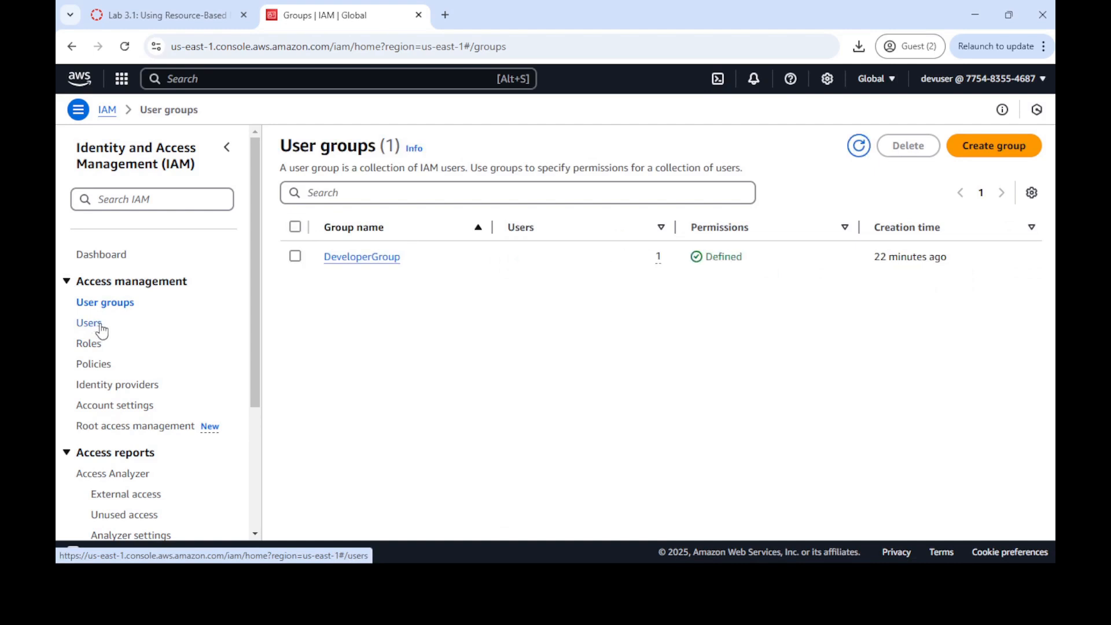
{"action": "left_click", "coordinate": [95, 326]}
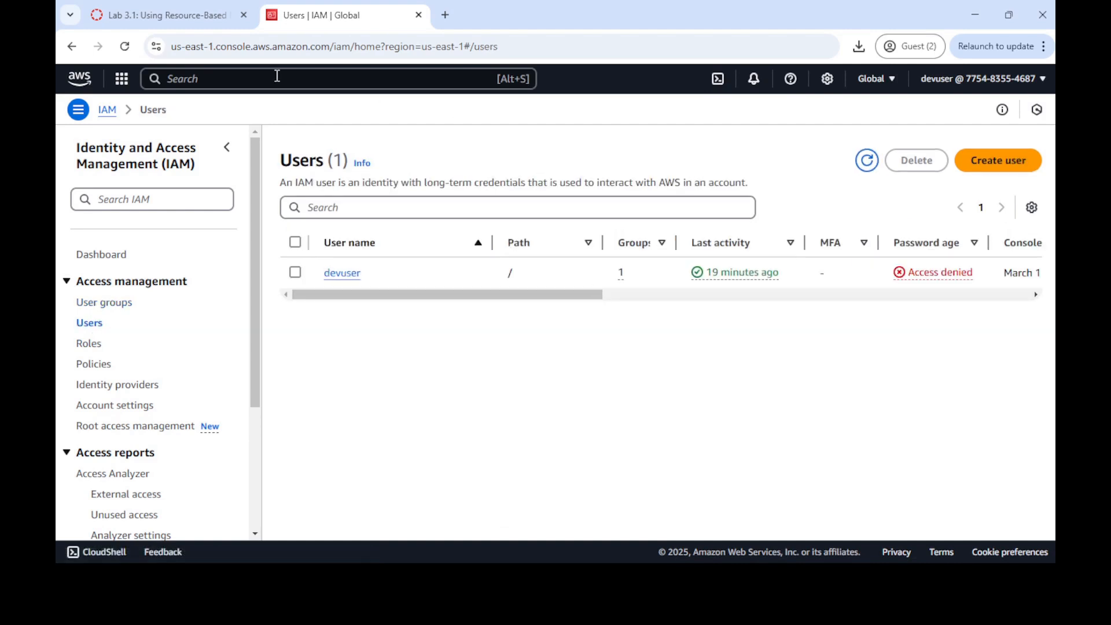
Step: Read task 19 of the lab instructions on analyzing the BucketsAccessRole policy, and open the list of IAM roles
{"action": "left_click", "coordinate": [206, 13]}
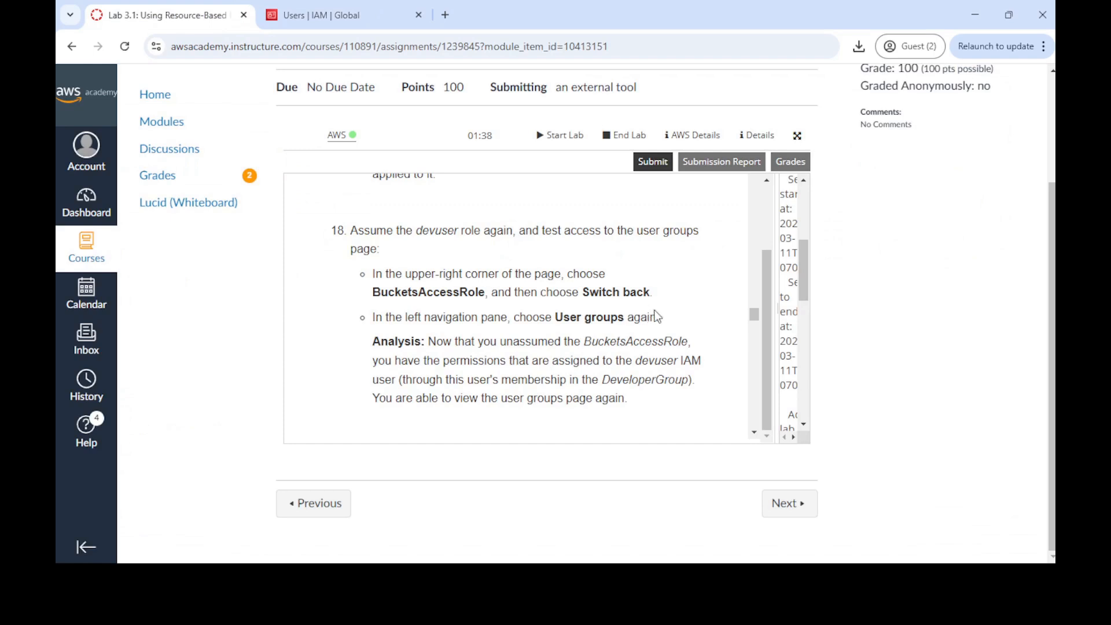
{"action": "scroll", "coordinate": [652, 316], "scroll_direction": "down", "scroll_amount": 3}
{"action": "scroll", "coordinate": [657, 316], "scroll_direction": "down", "scroll_amount": 2}
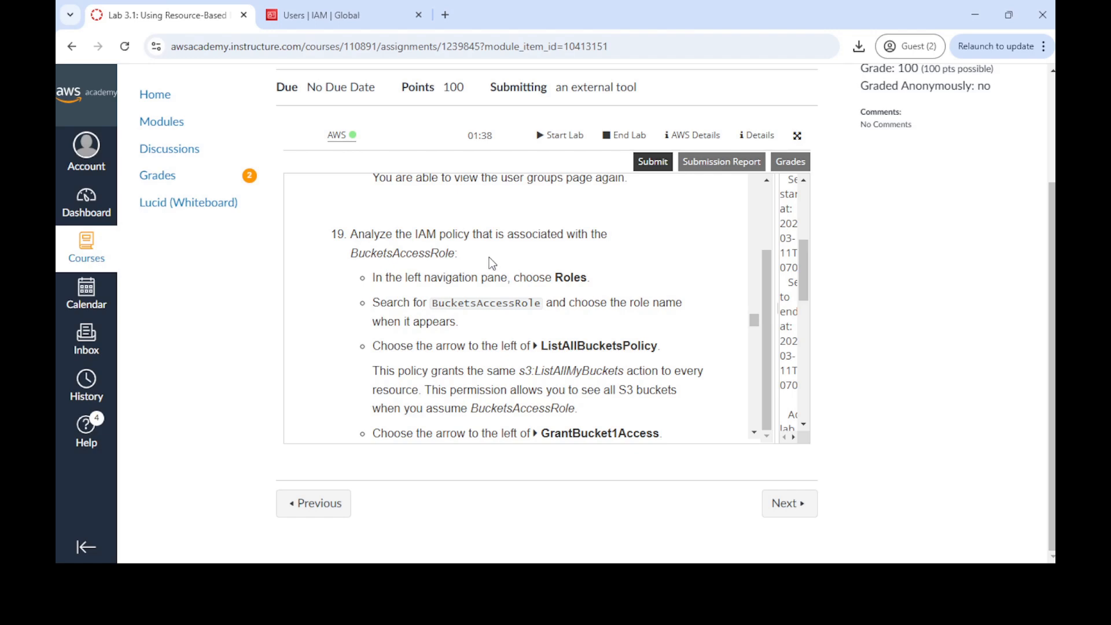
{"action": "scroll", "coordinate": [489, 257], "scroll_direction": "down", "scroll_amount": 2}
{"action": "scroll", "coordinate": [488, 256], "scroll_direction": "up", "scroll_amount": 2}
{"action": "left_click", "coordinate": [319, 16]}
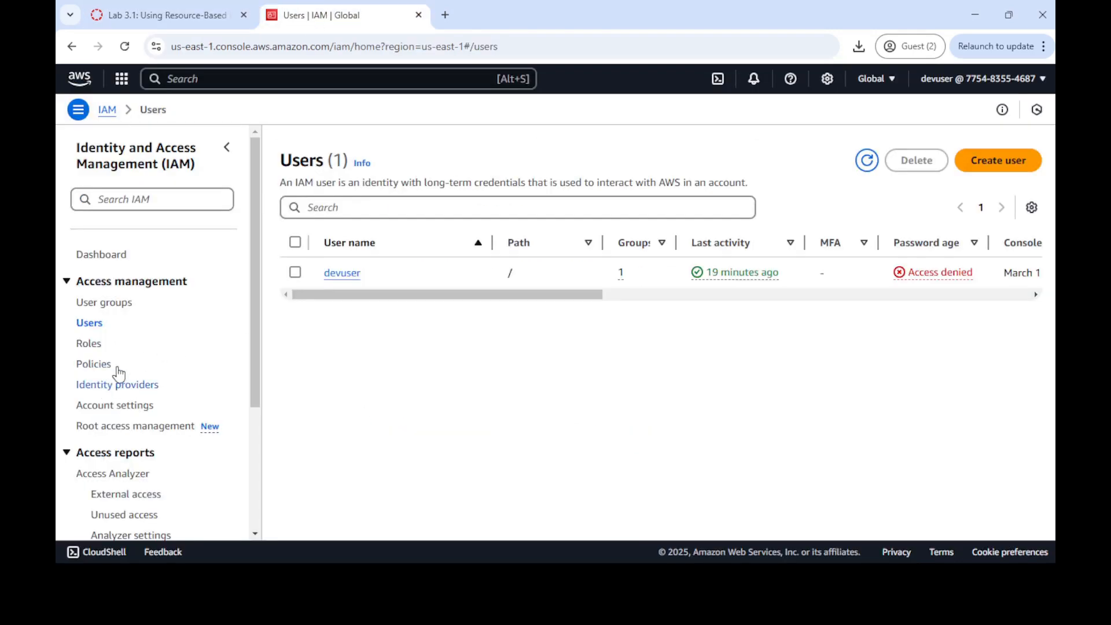
{"action": "left_click", "coordinate": [90, 347]}
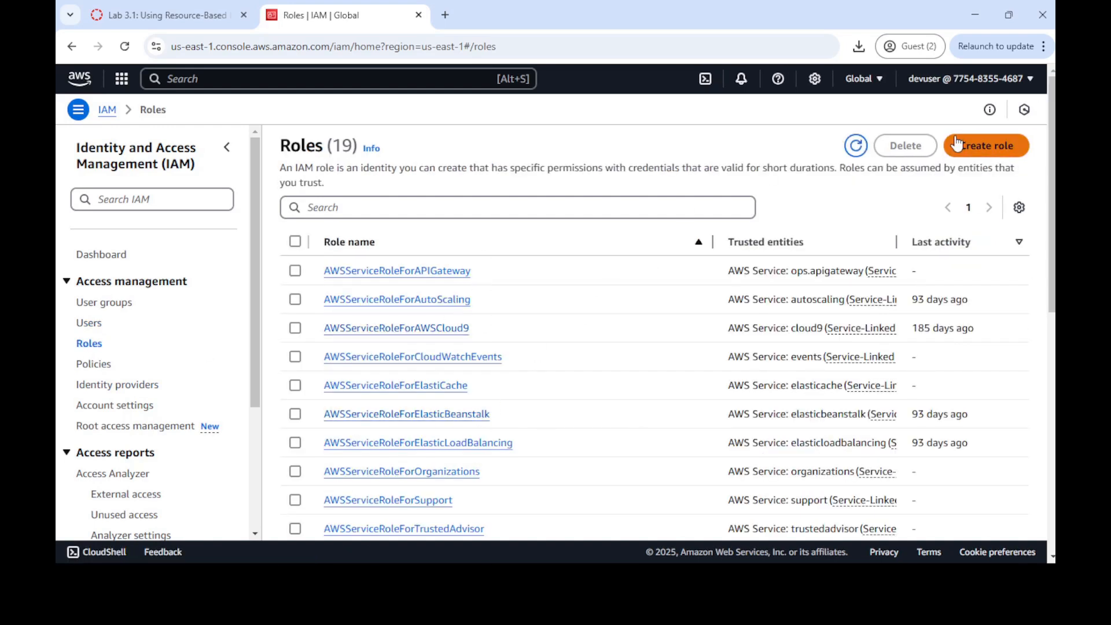
Step: Search the IAM roles for BucketsAccessRole, using the name copied from the lab instructions, and view that role's permissions policies
{"action": "left_click", "coordinate": [174, 15]}
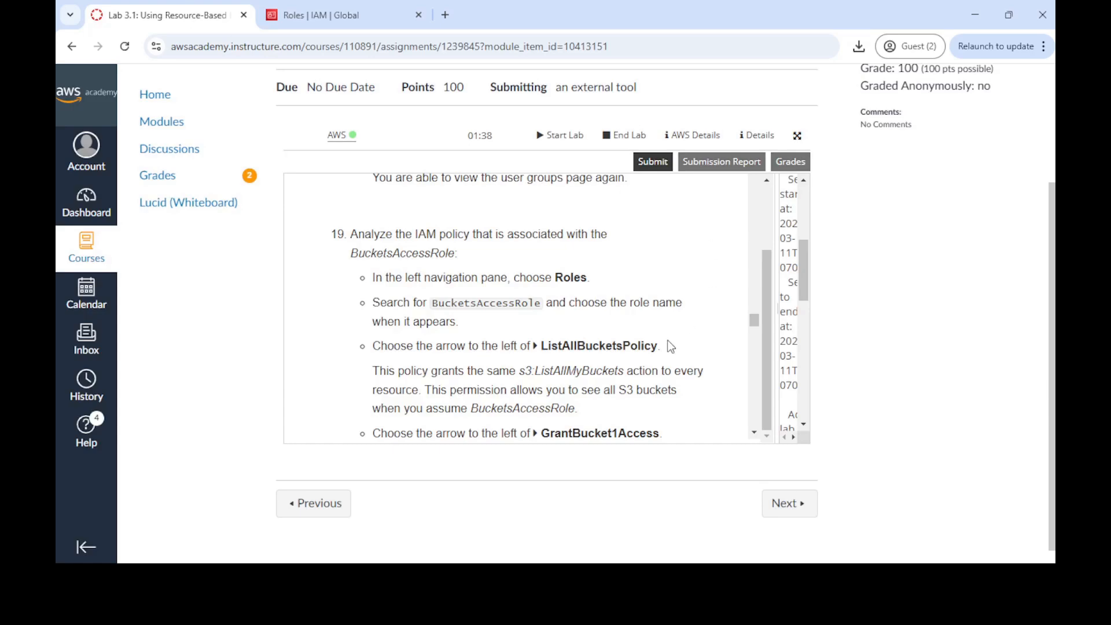
{"action": "left_click_drag", "start_coordinate": [432, 303], "coordinate": [540, 305]}
{"action": "key", "text": "ctrl+c"}
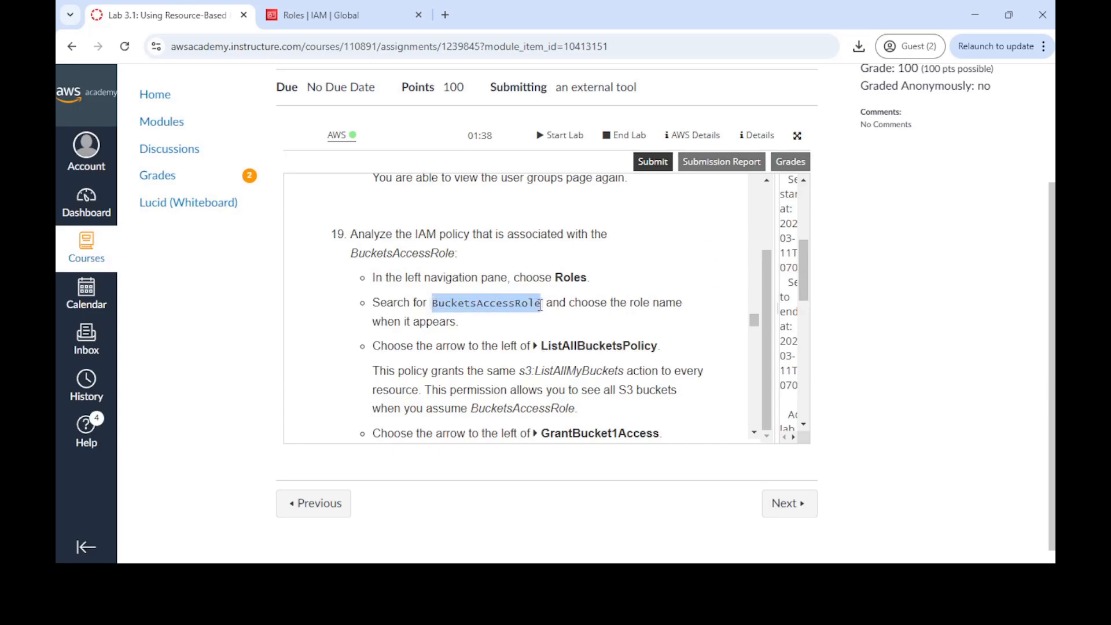
{"action": "left_click", "coordinate": [381, 11]}
{"action": "left_click", "coordinate": [408, 207]}
{"action": "key", "text": "ctrl+v"}
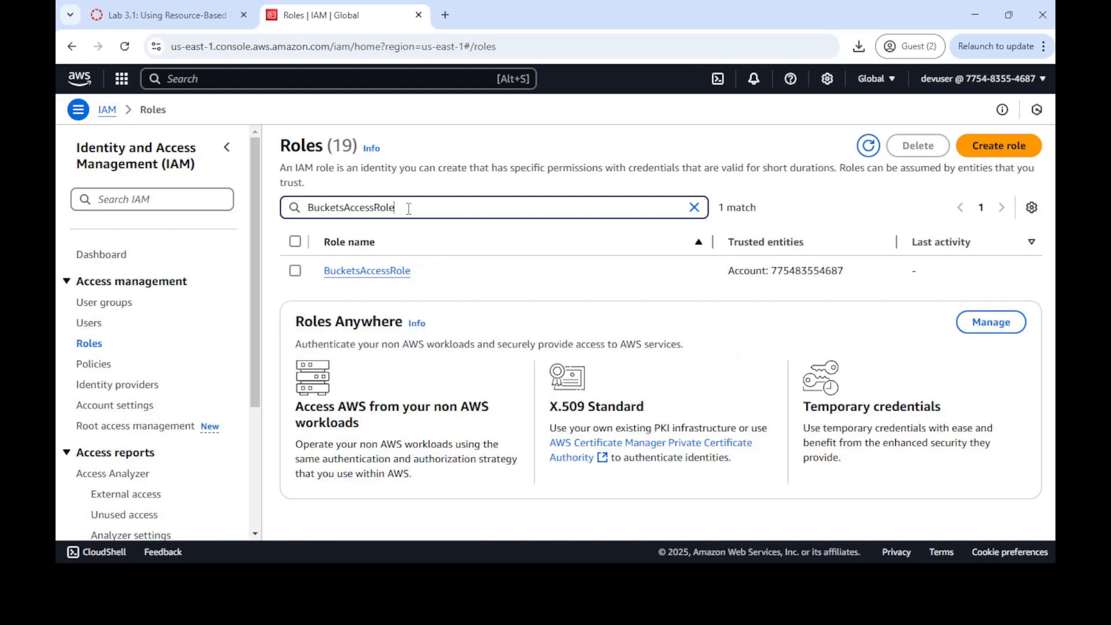
{"action": "left_click", "coordinate": [379, 271]}
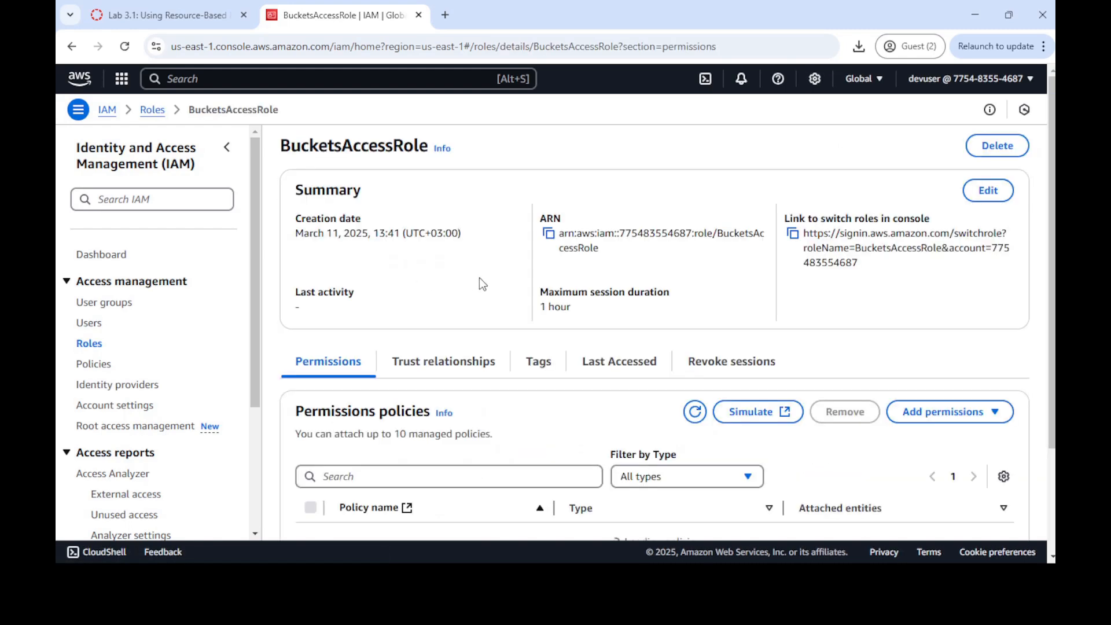
{"action": "scroll", "coordinate": [525, 293], "scroll_direction": "down", "scroll_amount": 3}
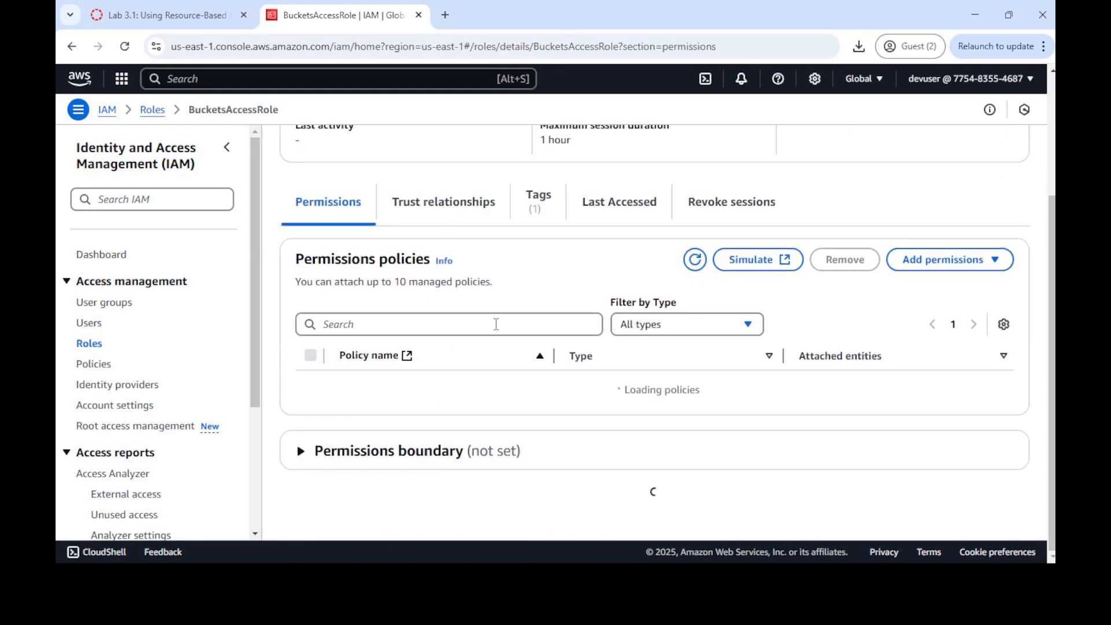
{"action": "scroll", "coordinate": [497, 327], "scroll_direction": "down", "scroll_amount": 1}
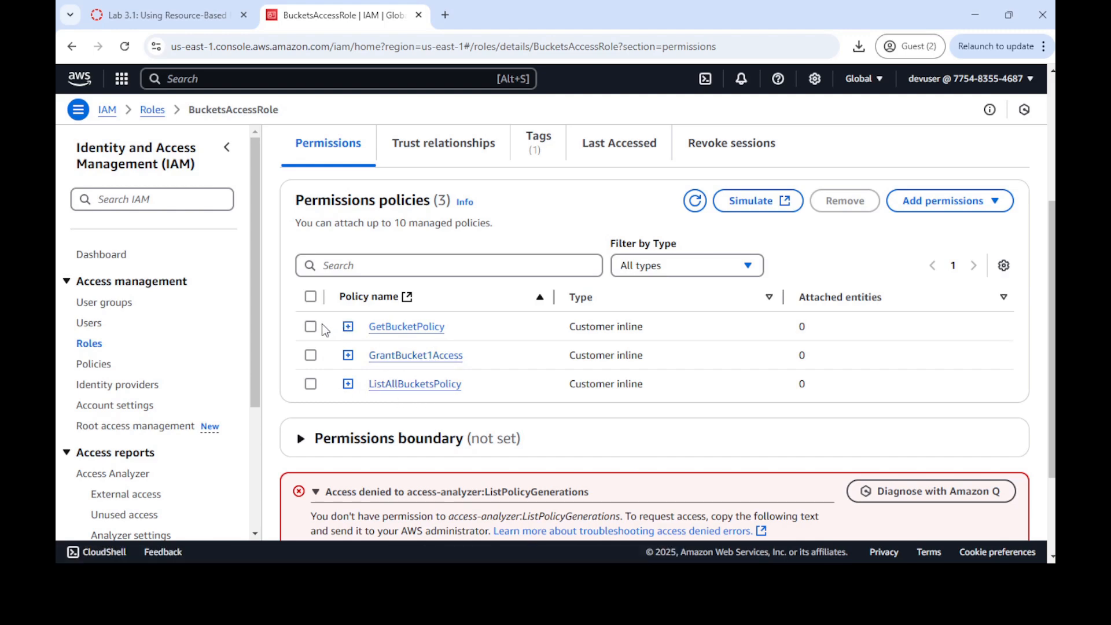
Step: Expand the ListAllBucketsPolicy attached to BucketsAccessRole and examine its JSON for the allowed action, resource and effect
{"action": "left_click", "coordinate": [348, 384]}
{"action": "scroll", "coordinate": [519, 366], "scroll_direction": "down", "scroll_amount": 2}
{"action": "scroll", "coordinate": [520, 366], "scroll_direction": "down", "scroll_amount": 2}
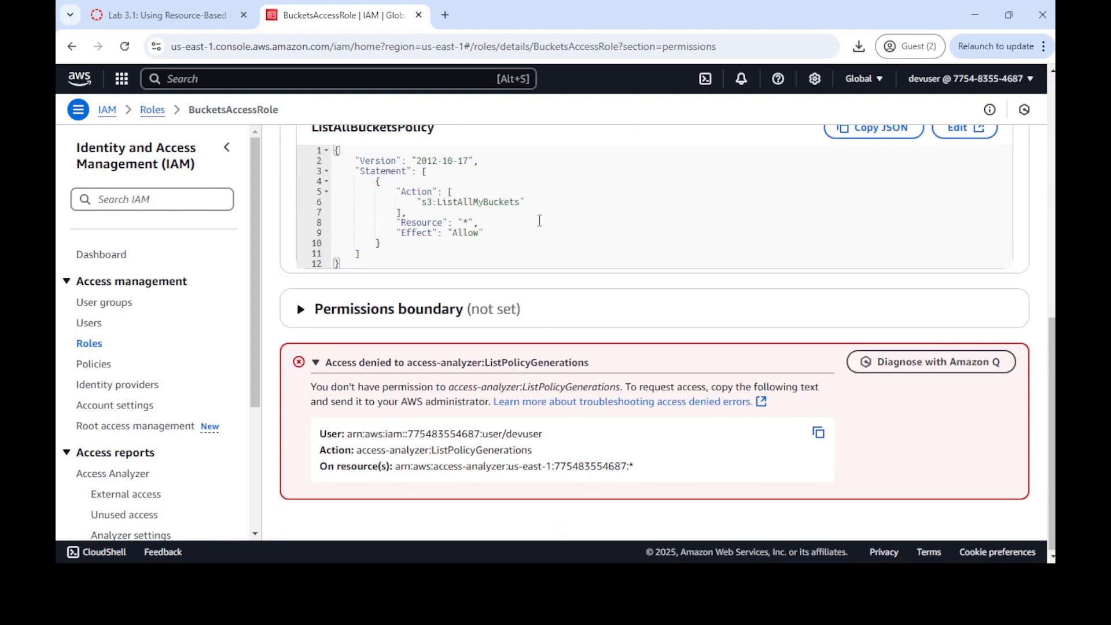
{"action": "scroll", "coordinate": [538, 222], "scroll_direction": "up", "scroll_amount": 1}
{"action": "scroll", "coordinate": [474, 301], "scroll_direction": "up", "scroll_amount": 1}
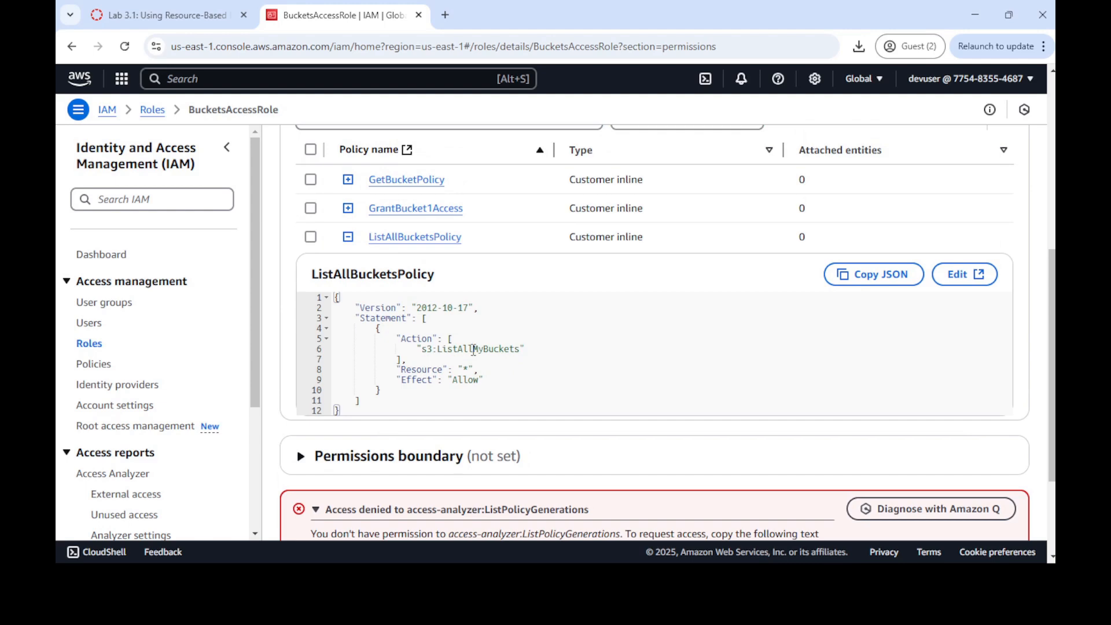
{"action": "scroll", "coordinate": [482, 359], "scroll_direction": "up", "scroll_amount": 1}
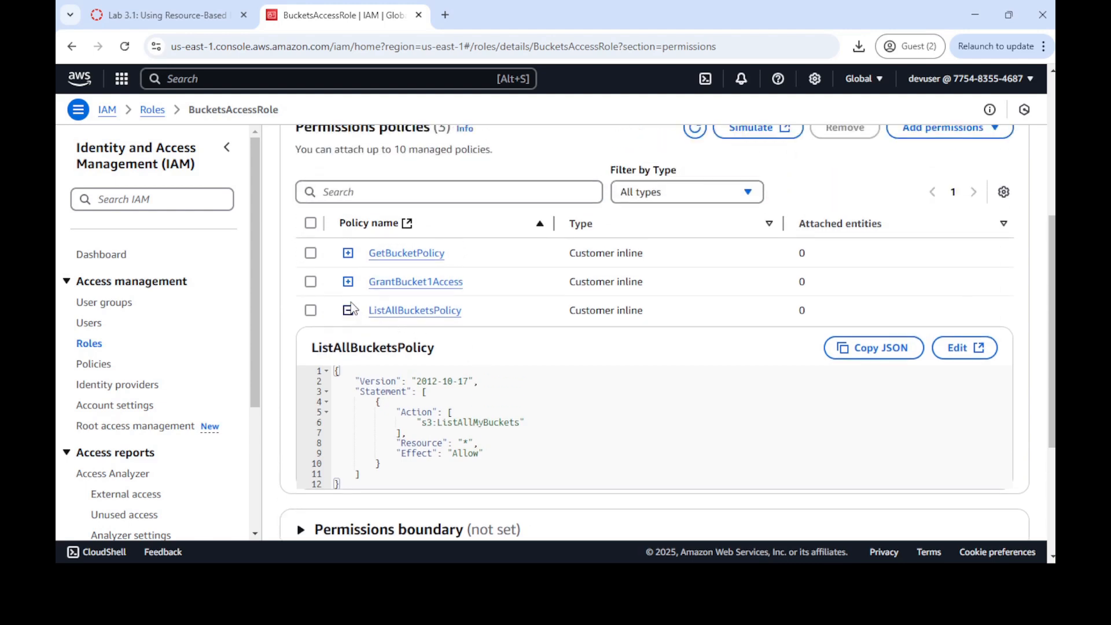
Step: Expand the GrantBucket1Access policy, examine its allowed S3 actions and bucket resources, and collapse it again
{"action": "left_click", "coordinate": [348, 282]}
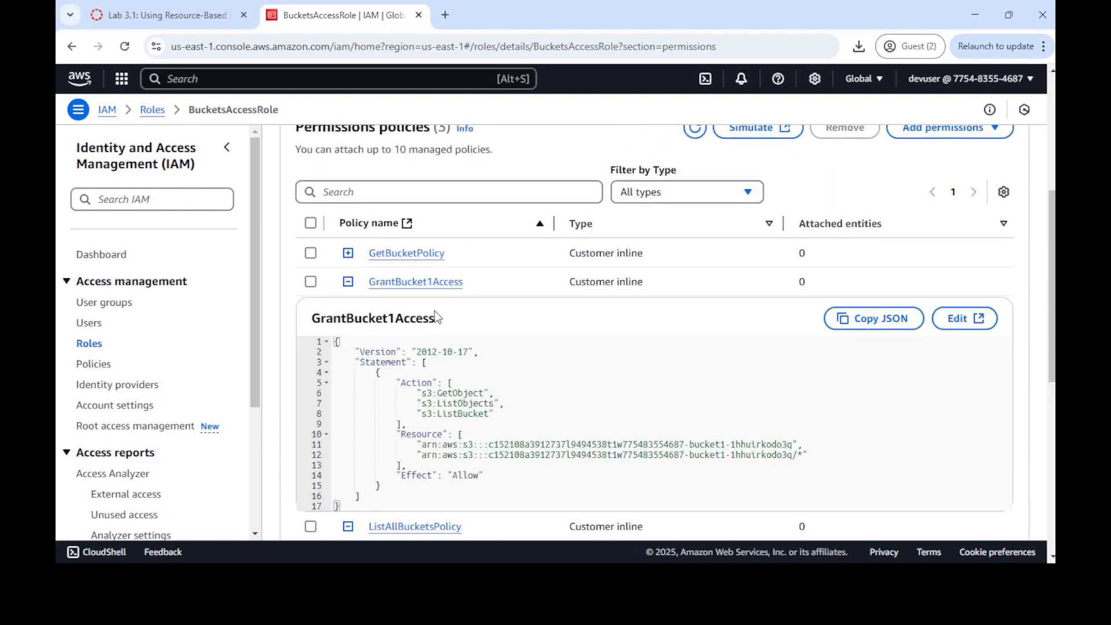
{"action": "scroll", "coordinate": [515, 349], "scroll_direction": "down", "scroll_amount": 1}
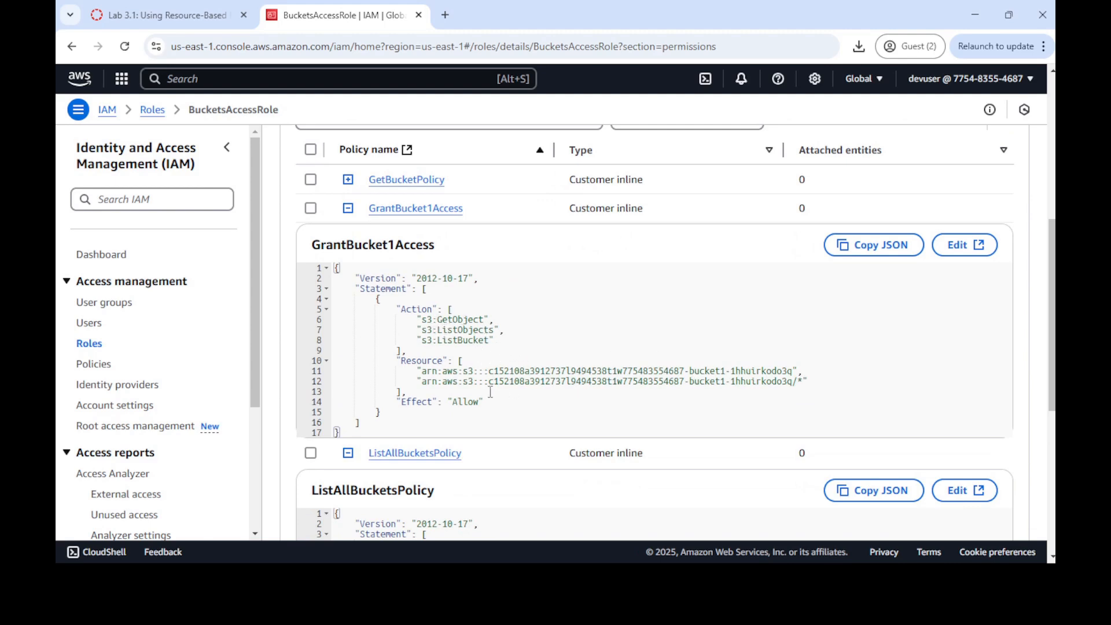
{"action": "left_click_drag", "start_coordinate": [442, 320], "coordinate": [497, 321]}
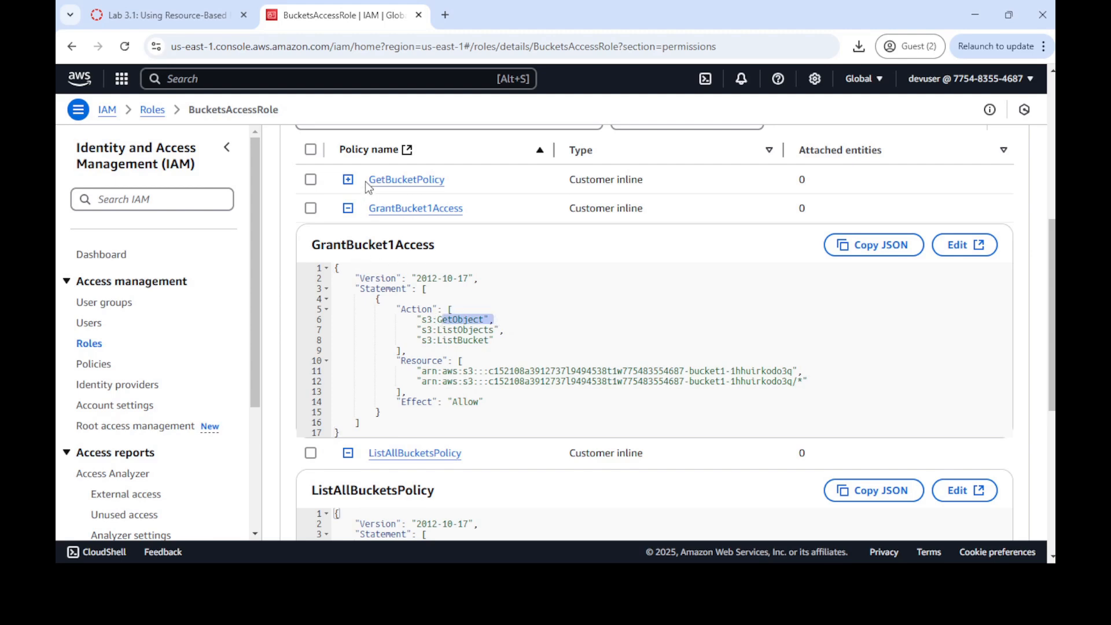
{"action": "left_click", "coordinate": [348, 209]}
Step: Examine the action and resource in the GetBucketPolicy JSON, and collapse the details of it and of ListAllBucketsPolicy
{"action": "left_click", "coordinate": [347, 180]}
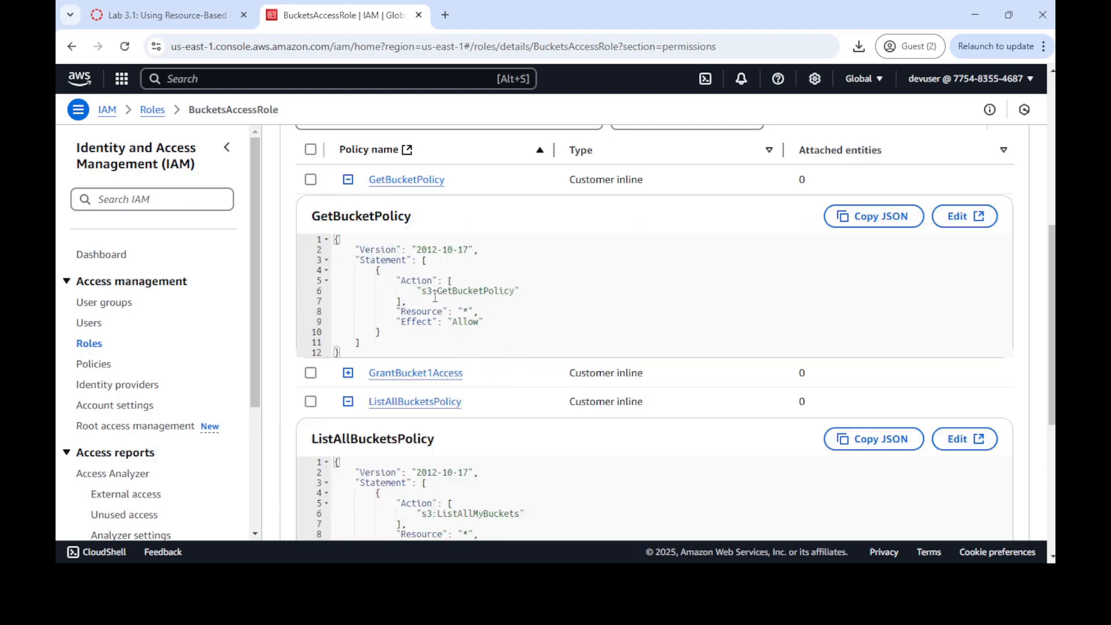
{"action": "left_click_drag", "start_coordinate": [435, 297], "coordinate": [484, 294]}
{"action": "left_click", "coordinate": [450, 318]}
{"action": "left_click", "coordinate": [347, 179]}
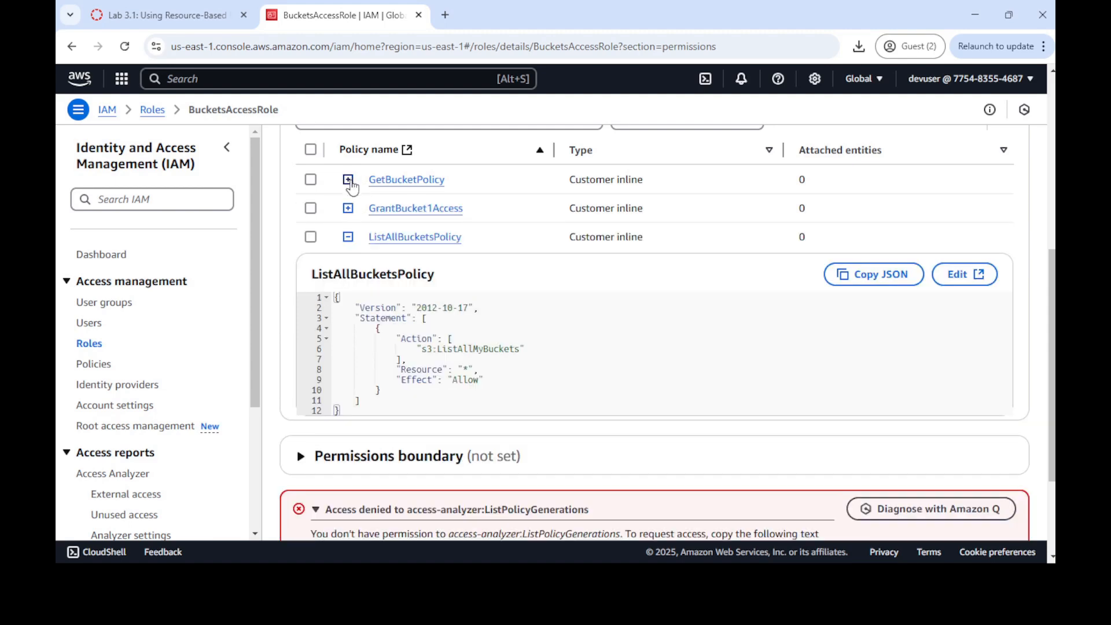
{"action": "left_click", "coordinate": [348, 237]}
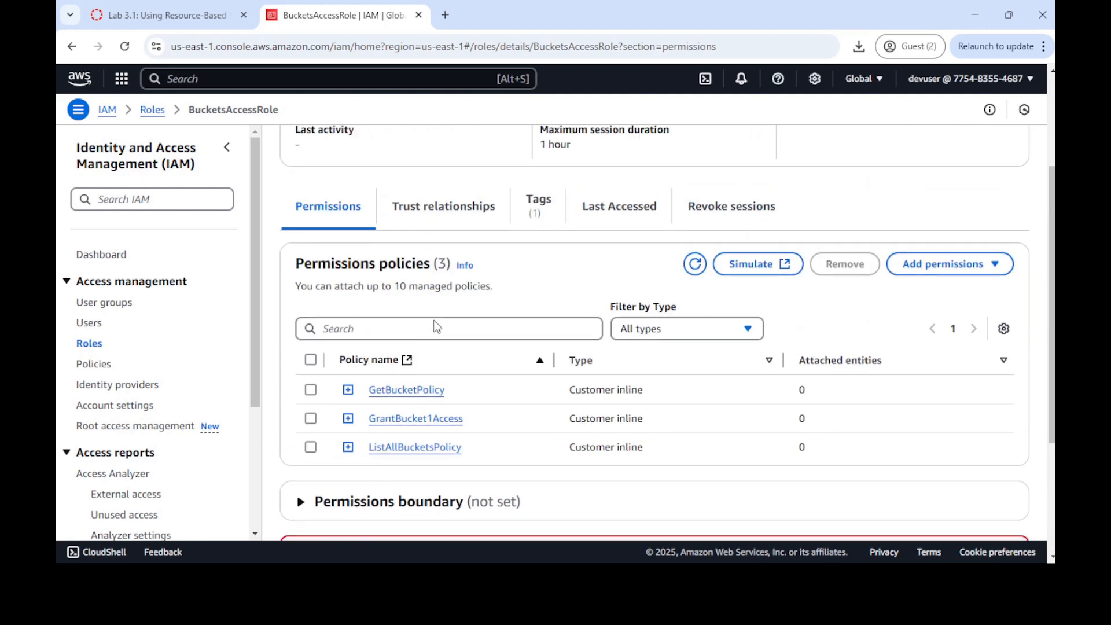
Step: Review the BucketsAccessRole name and summary together with its list of attached permissions policies
{"action": "scroll", "coordinate": [431, 327], "scroll_direction": "up", "scroll_amount": 5}
{"action": "scroll", "coordinate": [417, 366], "scroll_direction": "up", "scroll_amount": 1}
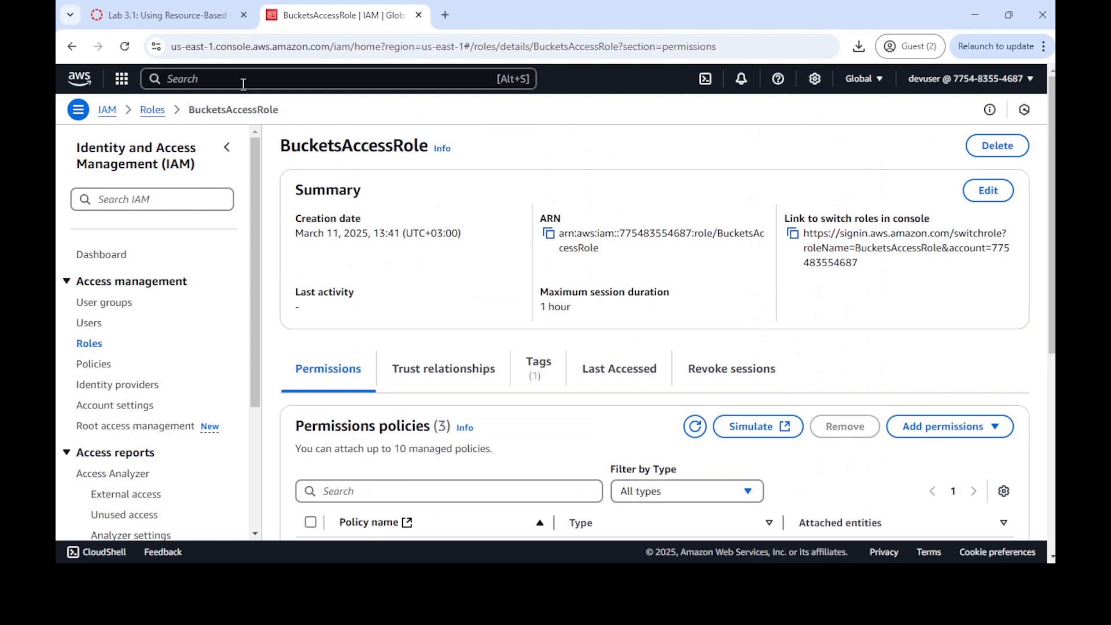
{"action": "left_click_drag", "start_coordinate": [281, 148], "coordinate": [429, 149]}
{"action": "scroll", "coordinate": [379, 343], "scroll_direction": "down", "scroll_amount": 5}
{"action": "scroll", "coordinate": [379, 343], "scroll_direction": "down", "scroll_amount": 2}
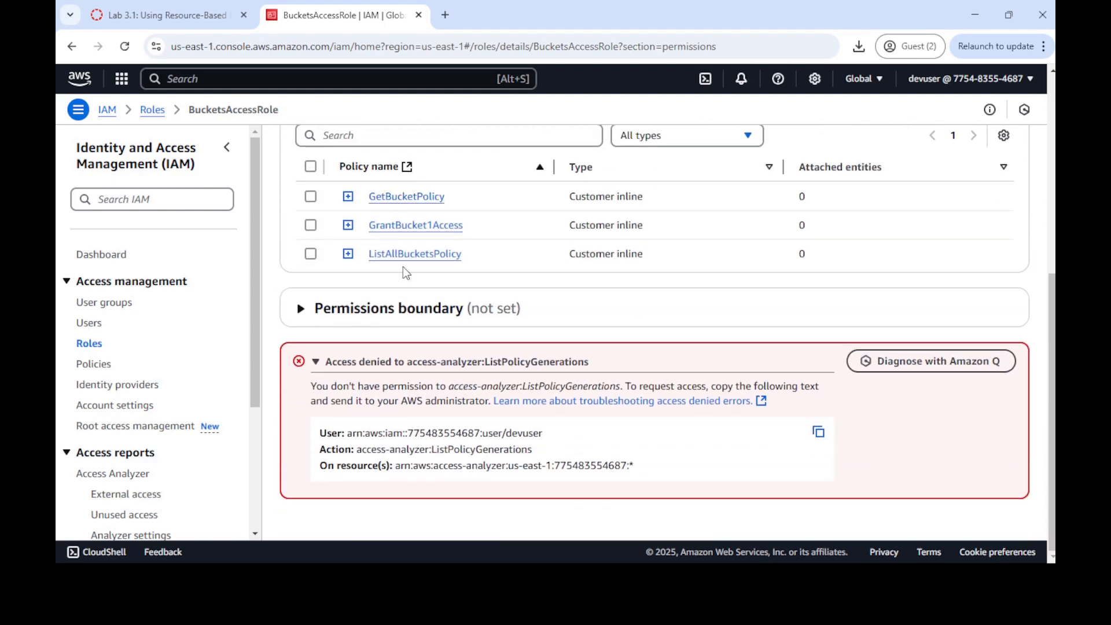
Step: Read the rest of task 19 and task 20 in the lab instructions, covering the GrantBucket1Access analysis and the file name for its saved copy
{"action": "left_click", "coordinate": [160, 18]}
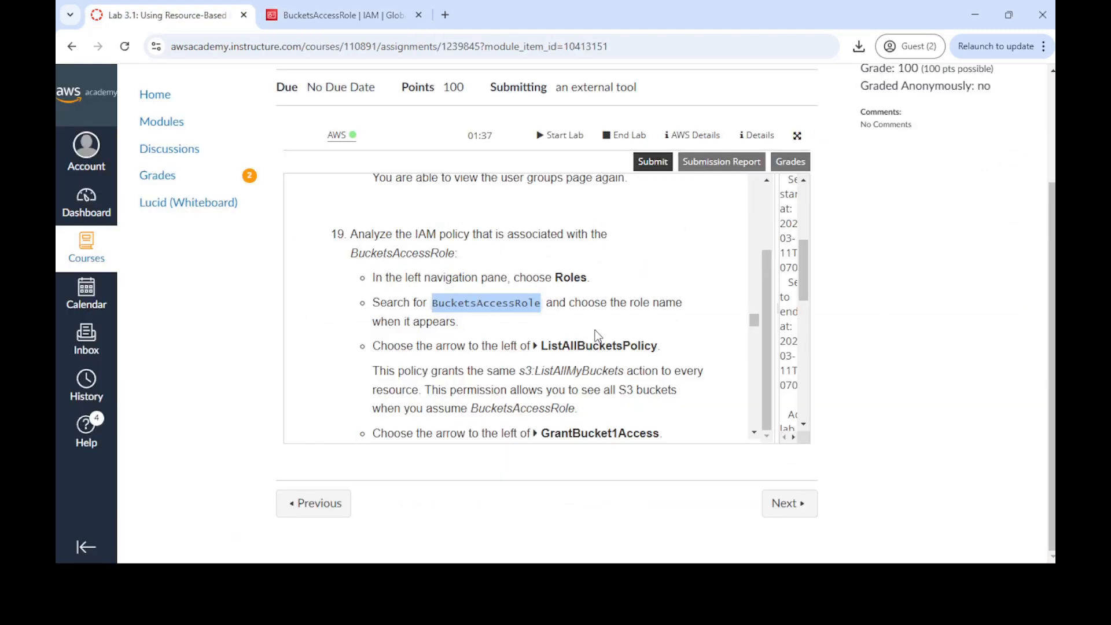
{"action": "scroll", "coordinate": [604, 341], "scroll_direction": "down", "scroll_amount": 5}
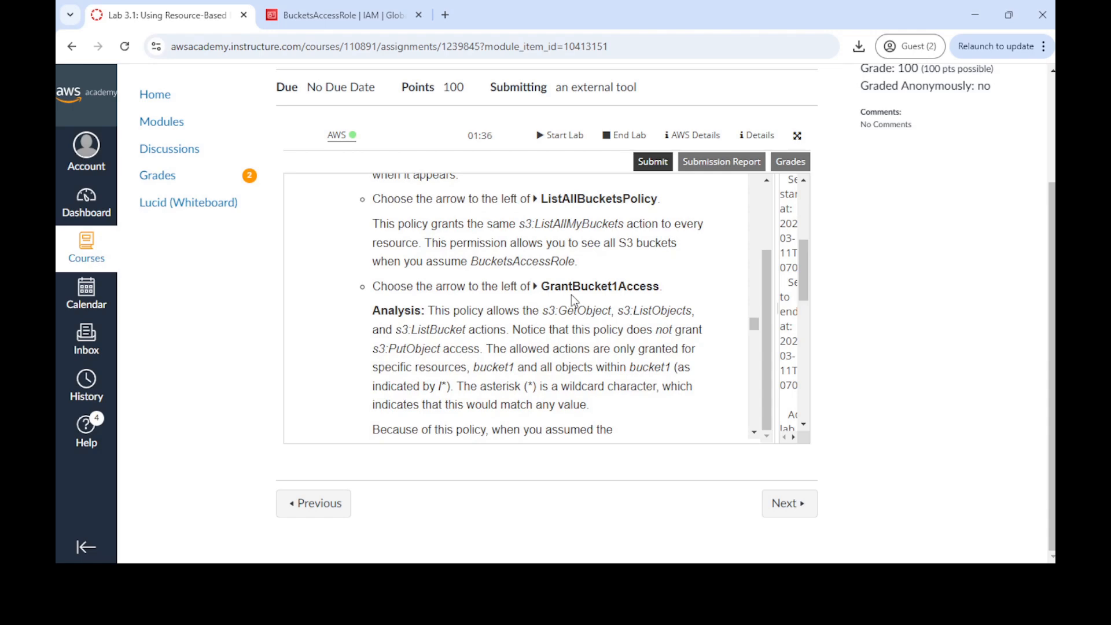
{"action": "left_click", "coordinate": [350, 15]}
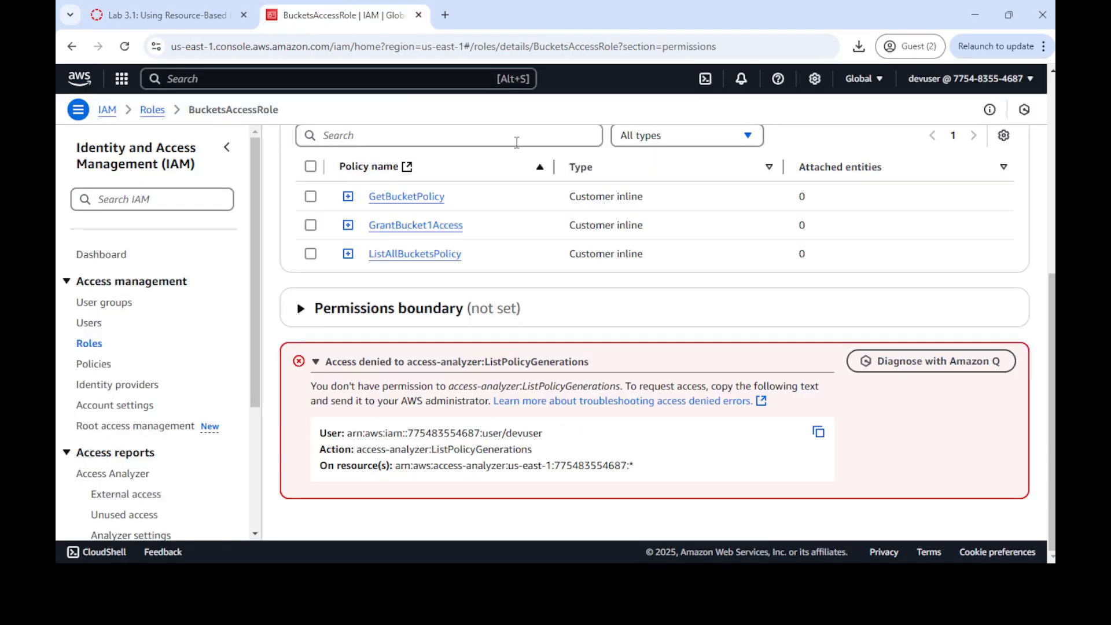
{"action": "left_click", "coordinate": [162, 16]}
{"action": "scroll", "coordinate": [559, 316], "scroll_direction": "down", "scroll_amount": 10}
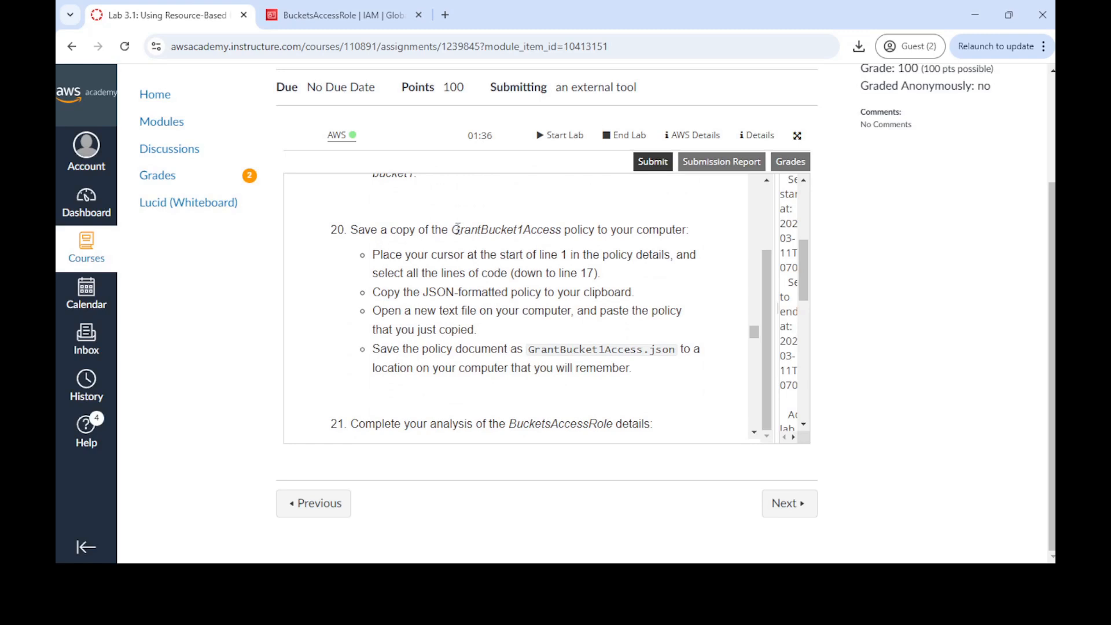
{"action": "left_click_drag", "start_coordinate": [454, 228], "coordinate": [564, 233]}
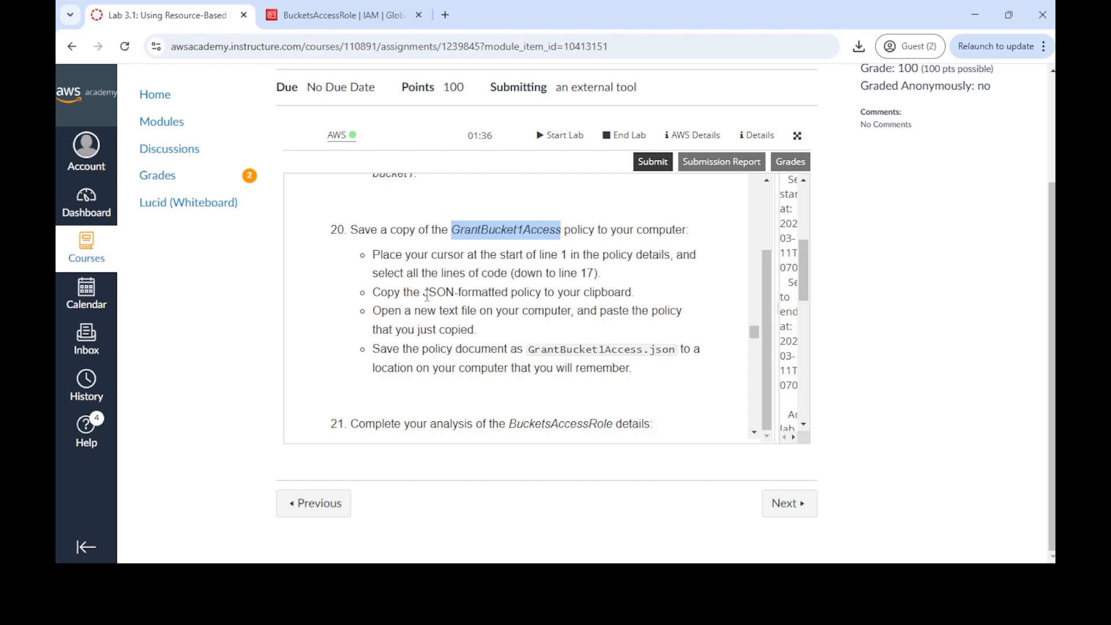
{"action": "left_click_drag", "start_coordinate": [527, 349], "coordinate": [675, 349]}
{"action": "scroll", "coordinate": [476, 312], "scroll_direction": "up", "scroll_amount": 3}
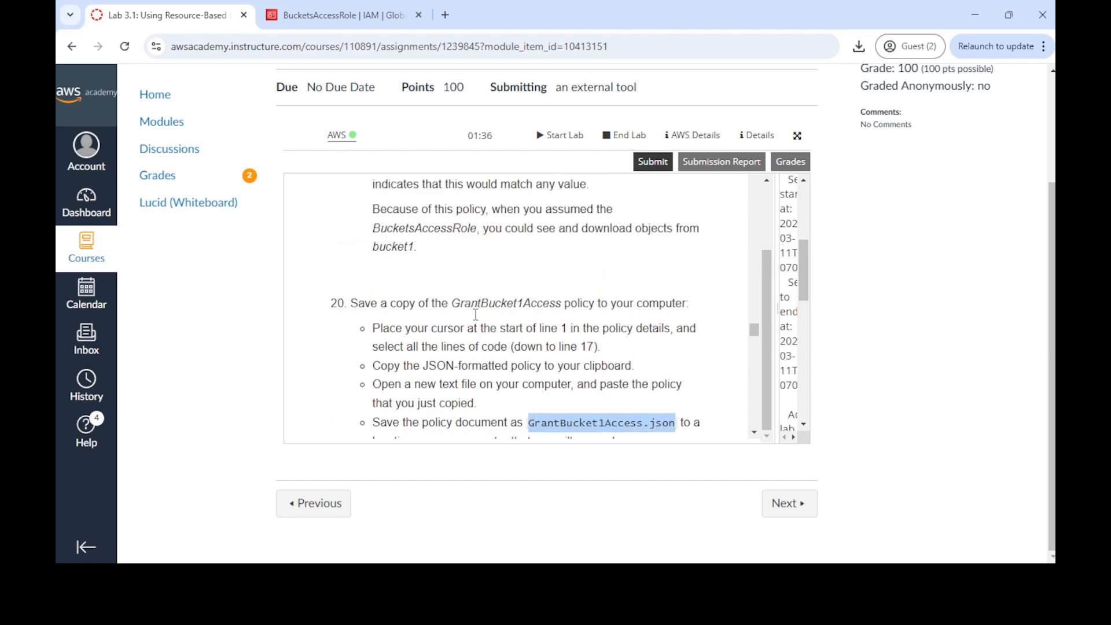
Step: Copy the GrantBucket1Access policy JSON from BucketsAccessRole and paste it into a new Notepad document
{"action": "left_click", "coordinate": [350, 7]}
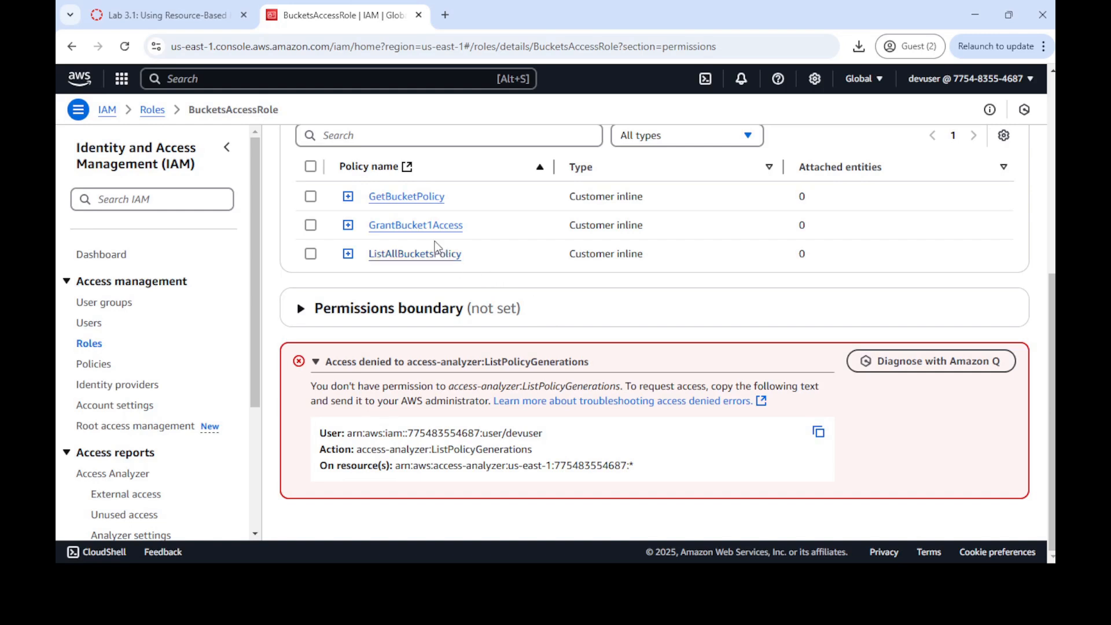
{"action": "left_click", "coordinate": [348, 225]}
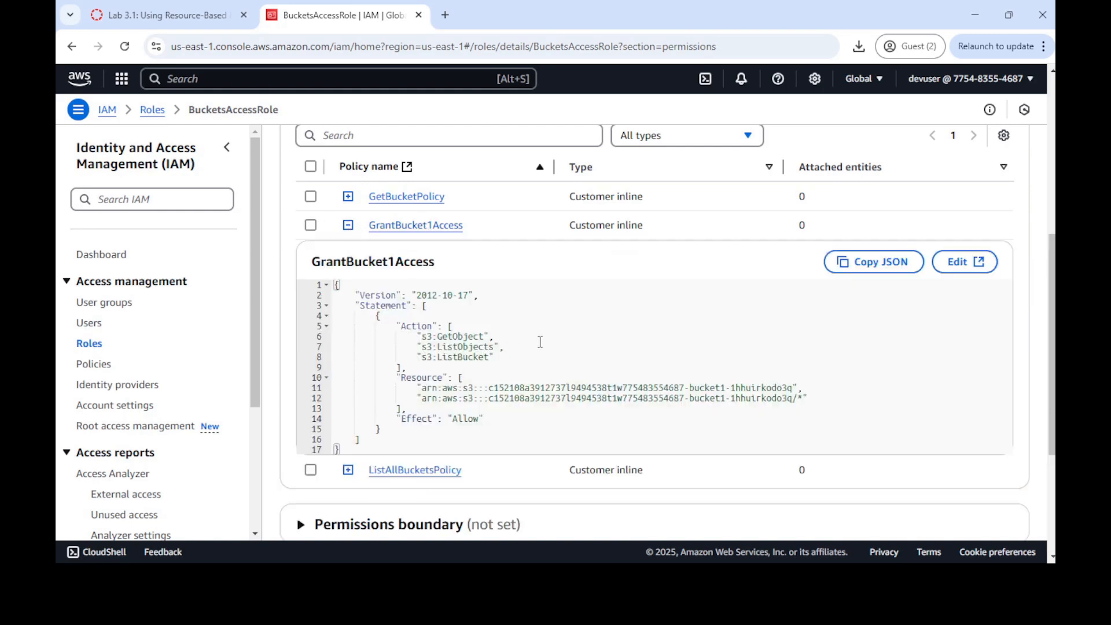
{"action": "left_click", "coordinate": [859, 267]}
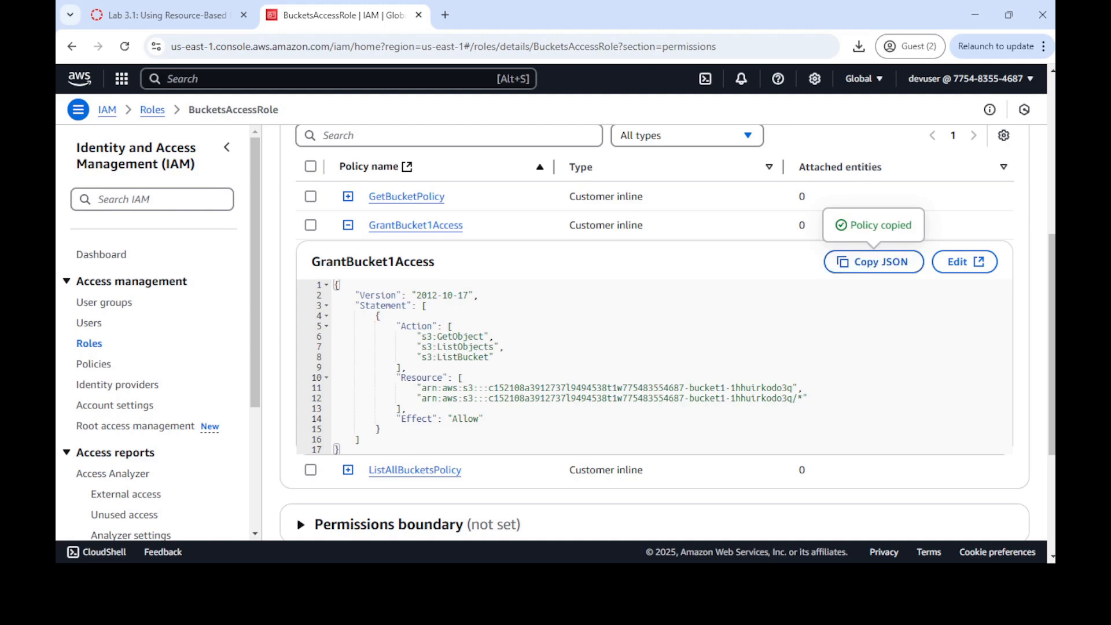
{"action": "key", "text": "alt+Tab"}
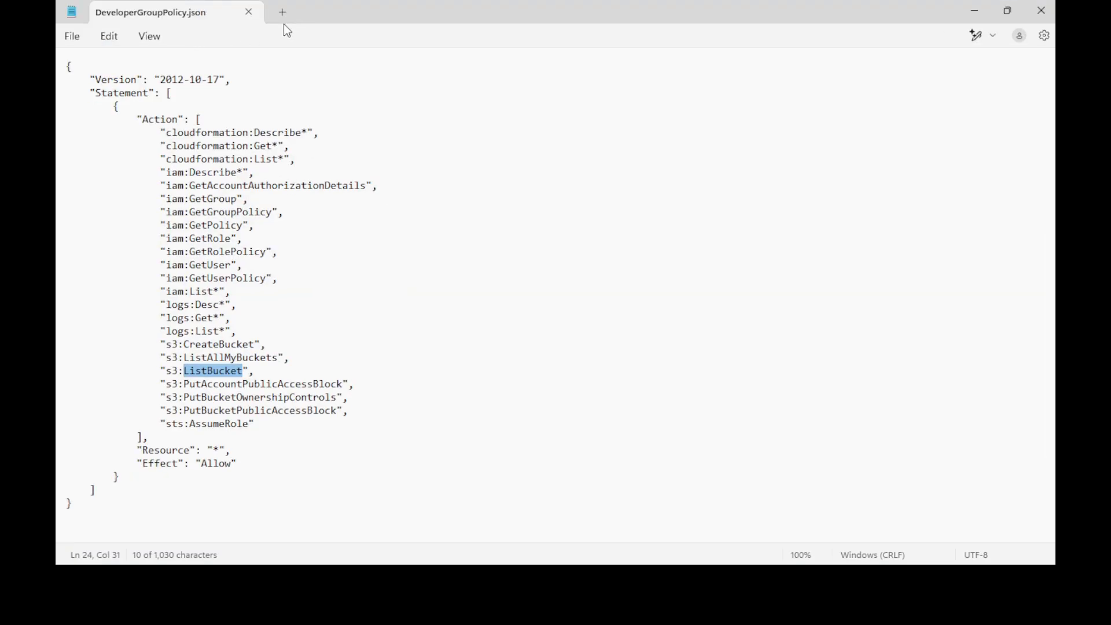
{"action": "left_click", "coordinate": [284, 13]}
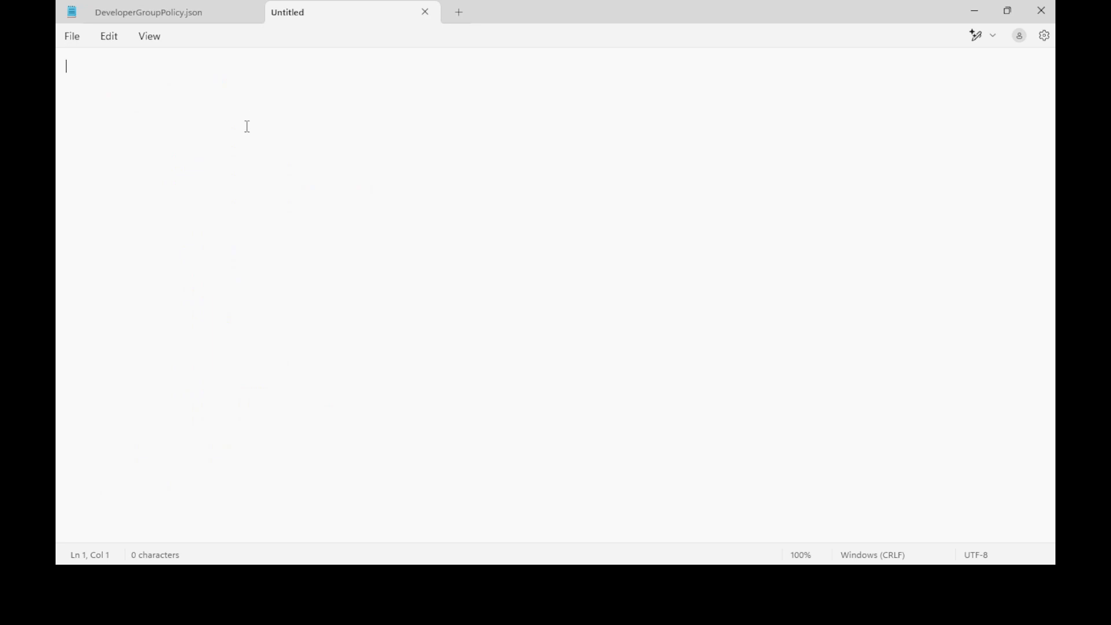
{"action": "key", "text": "ctrl+v"}
Step: Save the document in the Labs folder as GrantBucket1Access.json, using the name copied from the lab instructions and replacing the existing file
{"action": "left_click", "coordinate": [72, 36]}
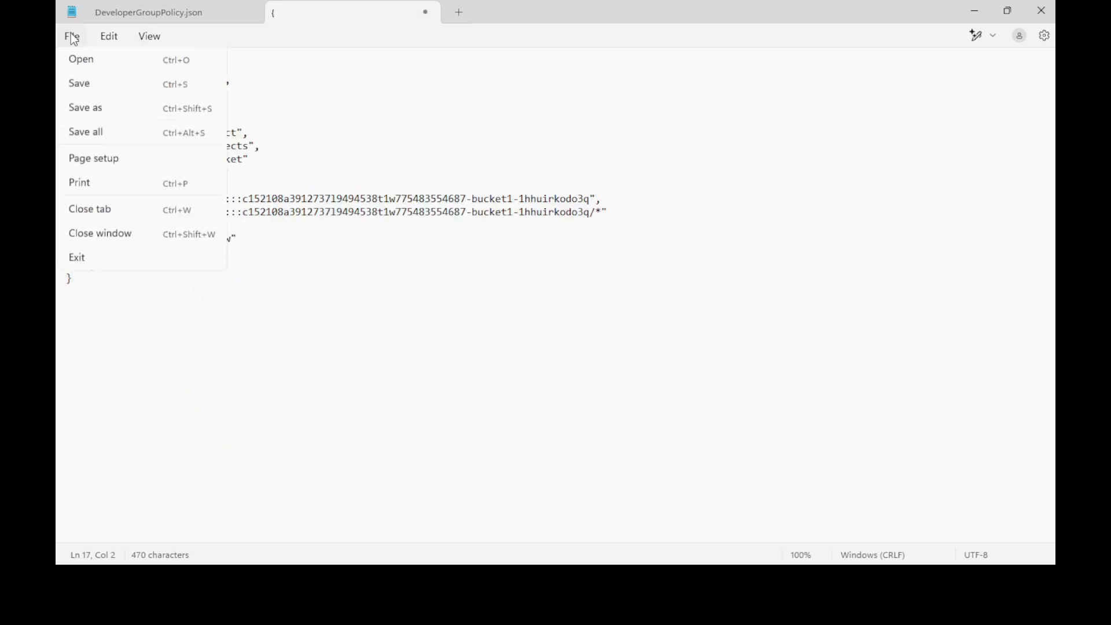
{"action": "left_click", "coordinate": [88, 138]}
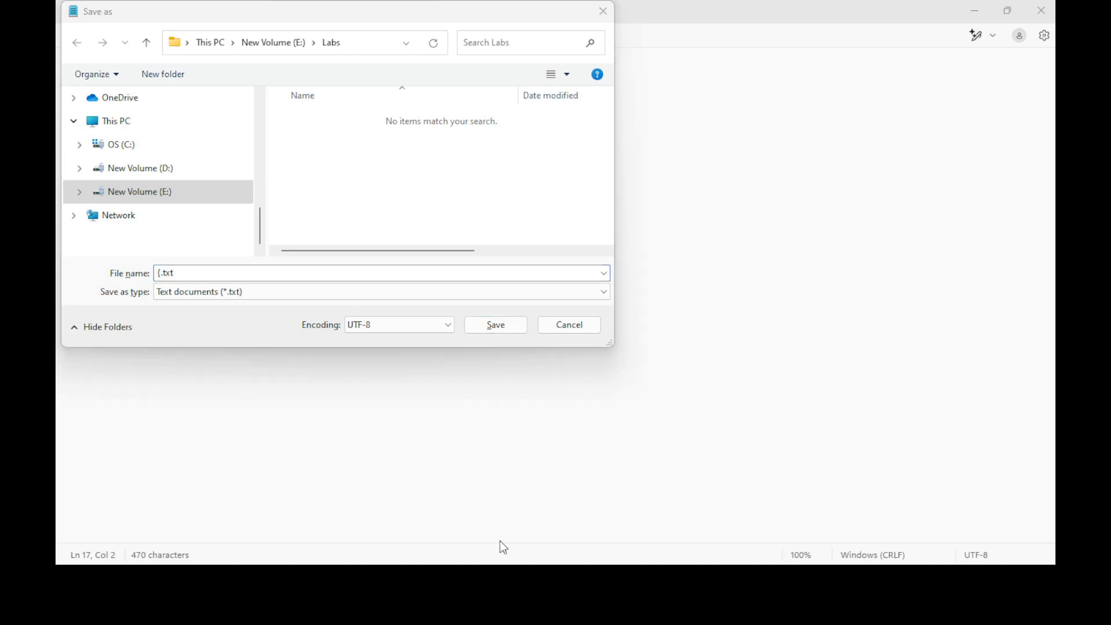
{"action": "left_click", "coordinate": [500, 540]}
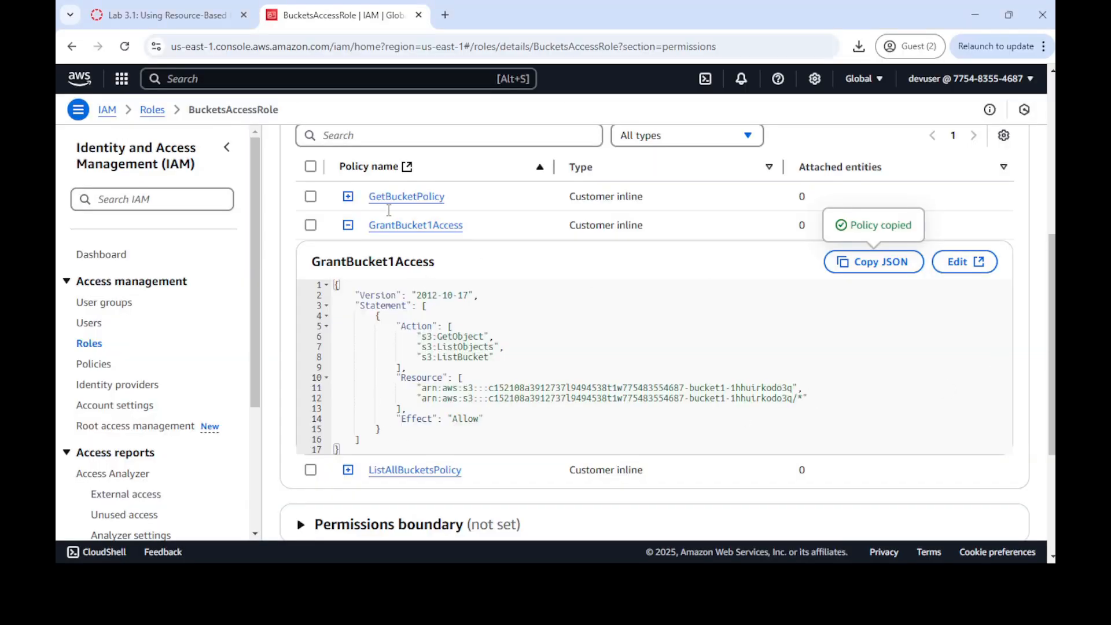
{"action": "left_click", "coordinate": [168, 15]}
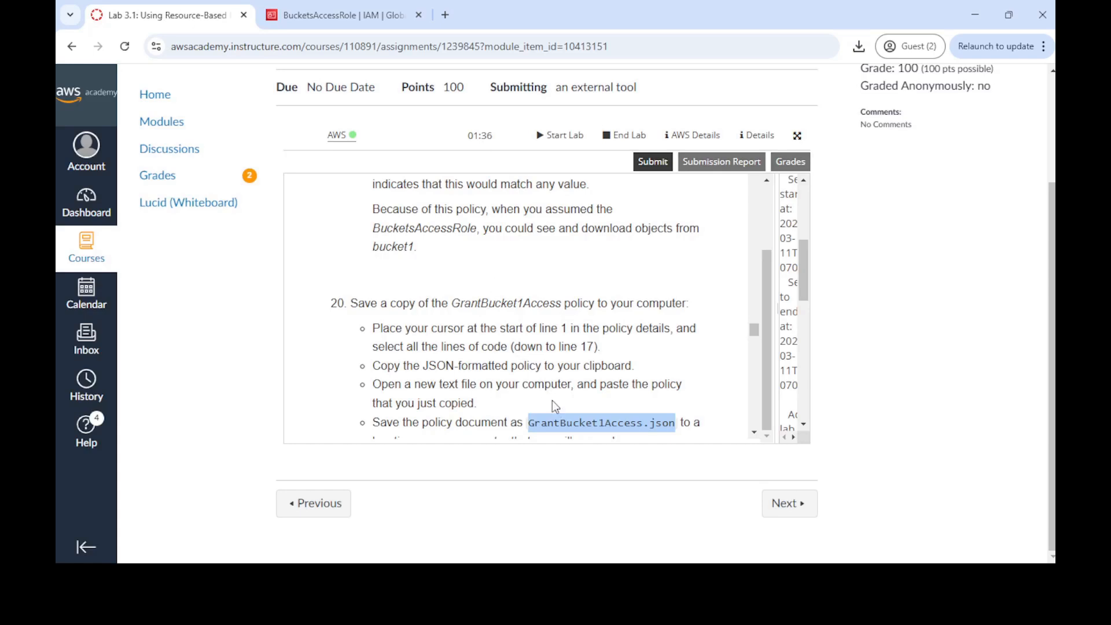
{"action": "right_click", "coordinate": [572, 424]}
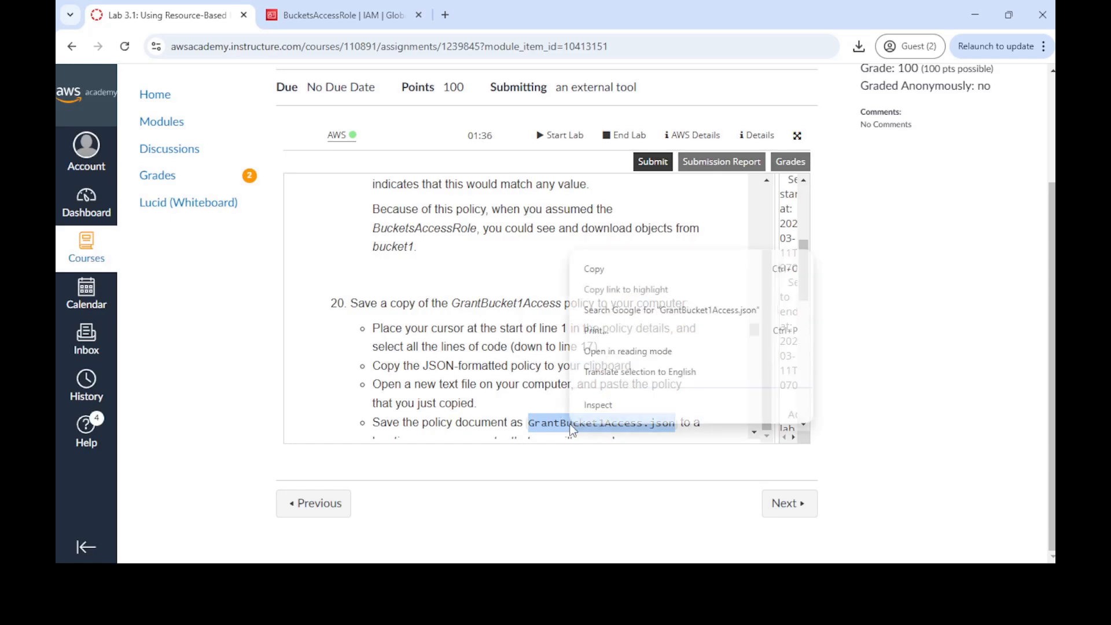
{"action": "left_click", "coordinate": [633, 265]}
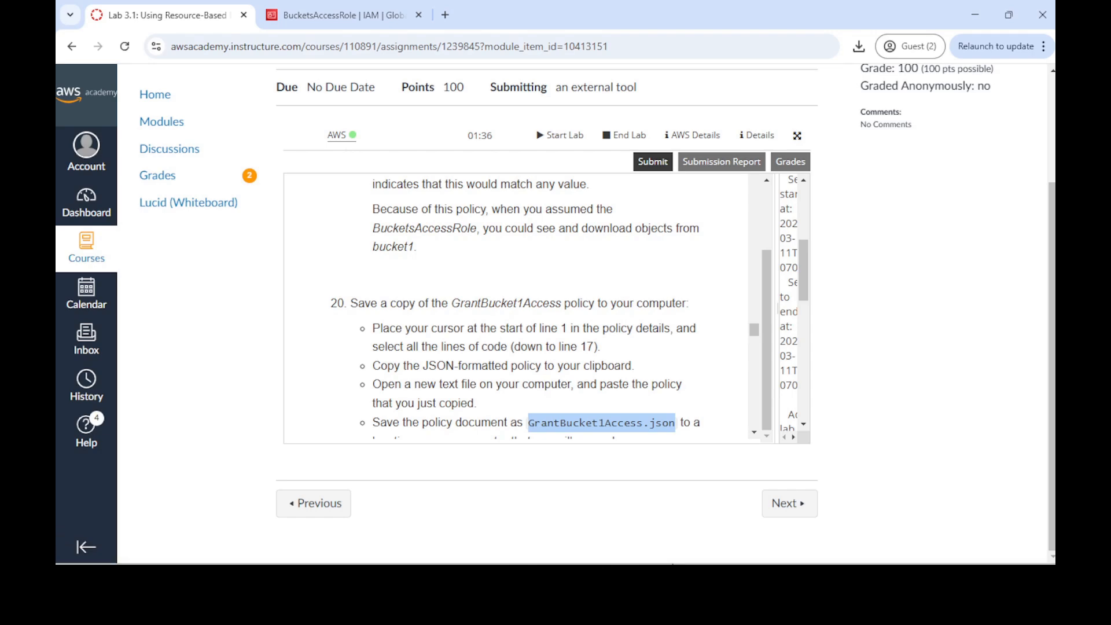
{"action": "left_click", "coordinate": [669, 548]}
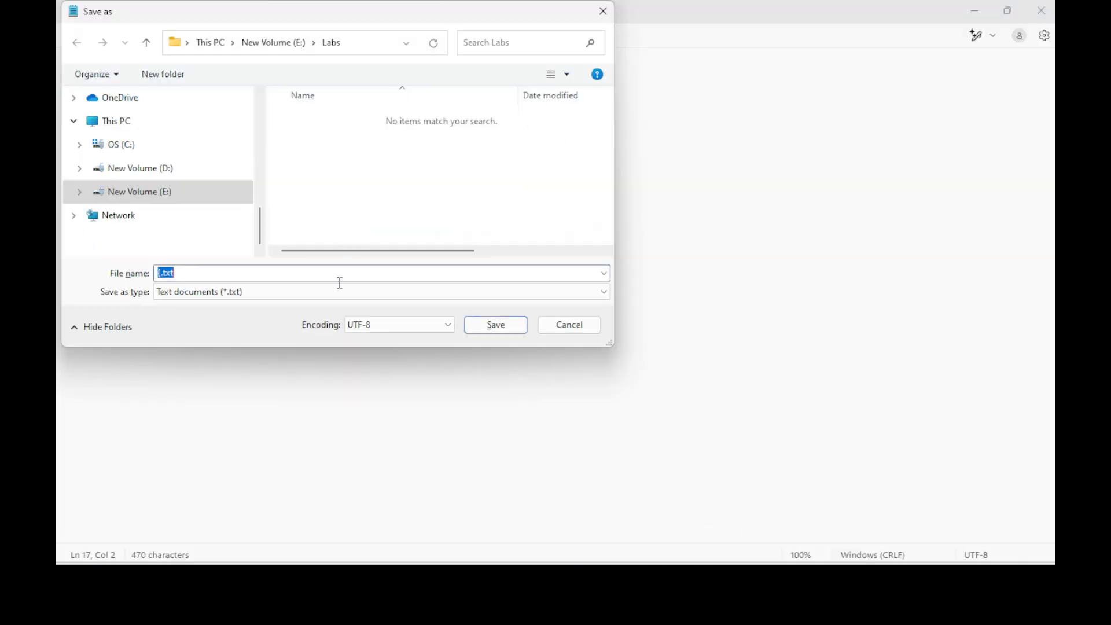
{"action": "key", "text": "ctrl+v"}
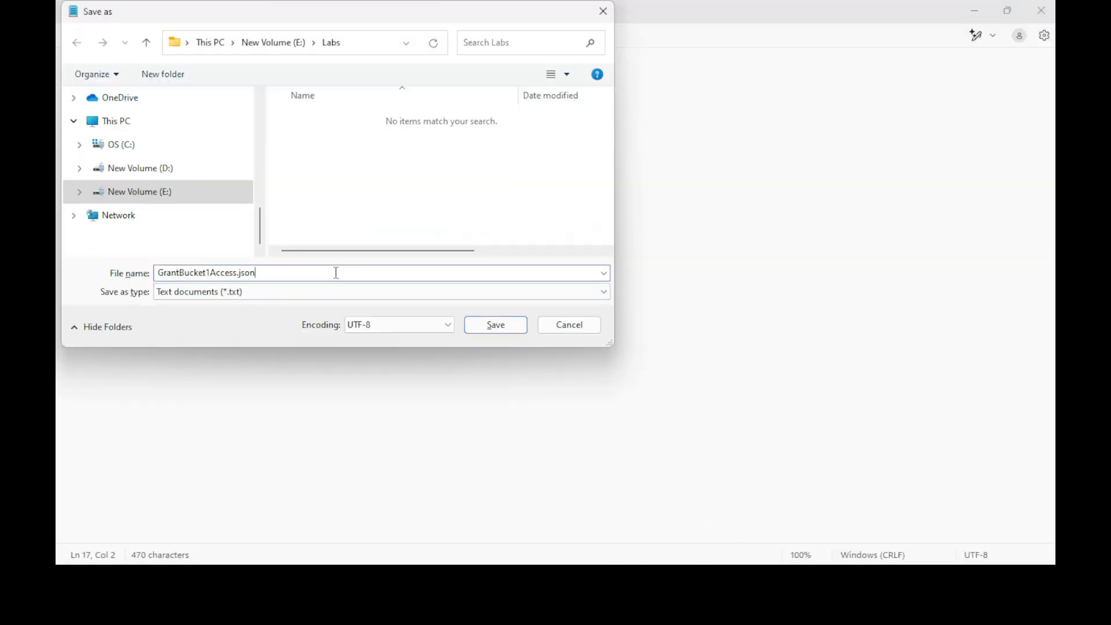
{"action": "left_click", "coordinate": [489, 328]}
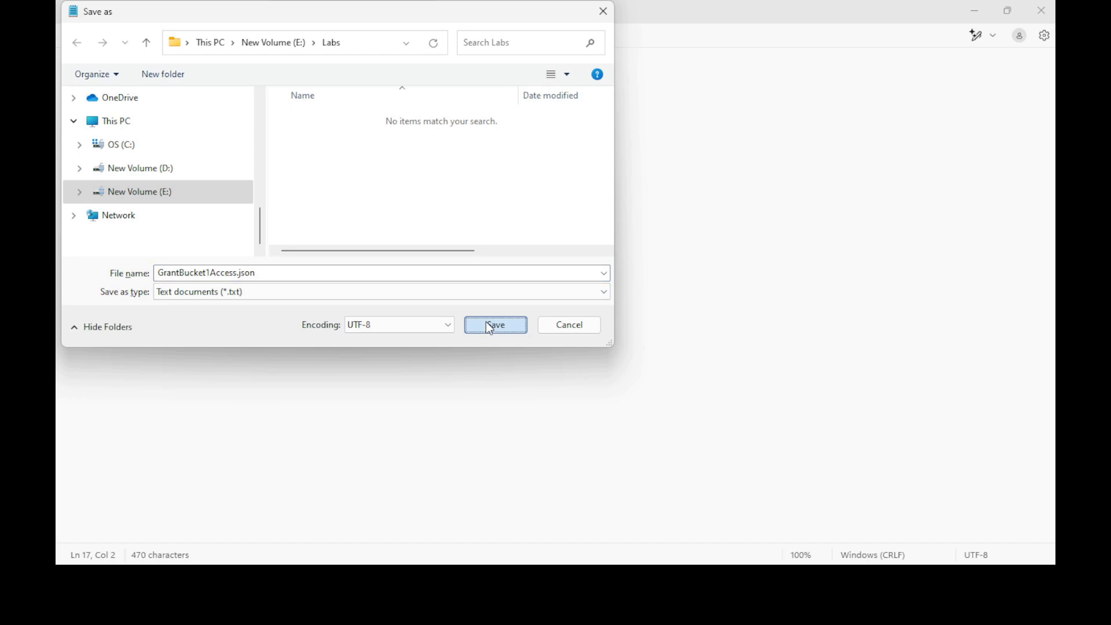
{"action": "left_click", "coordinate": [490, 327]}
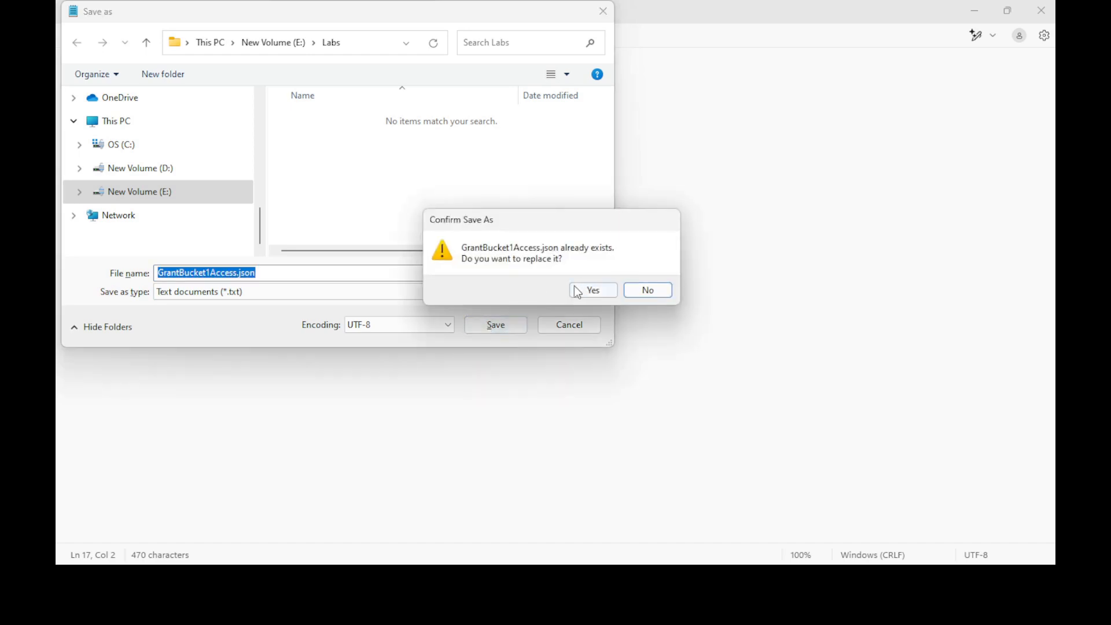
{"action": "left_click", "coordinate": [586, 290]}
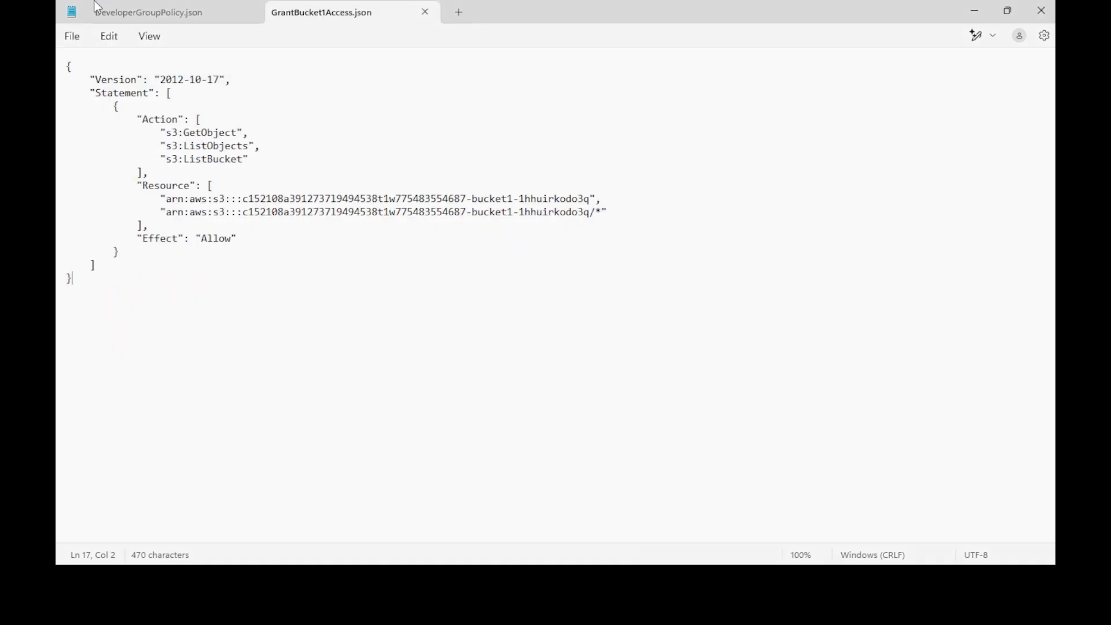
Step: Return to the lab instructions in the browser and read task 21 on completing the analysis of the BucketsAccessRole details
{"action": "left_click", "coordinate": [973, 13]}
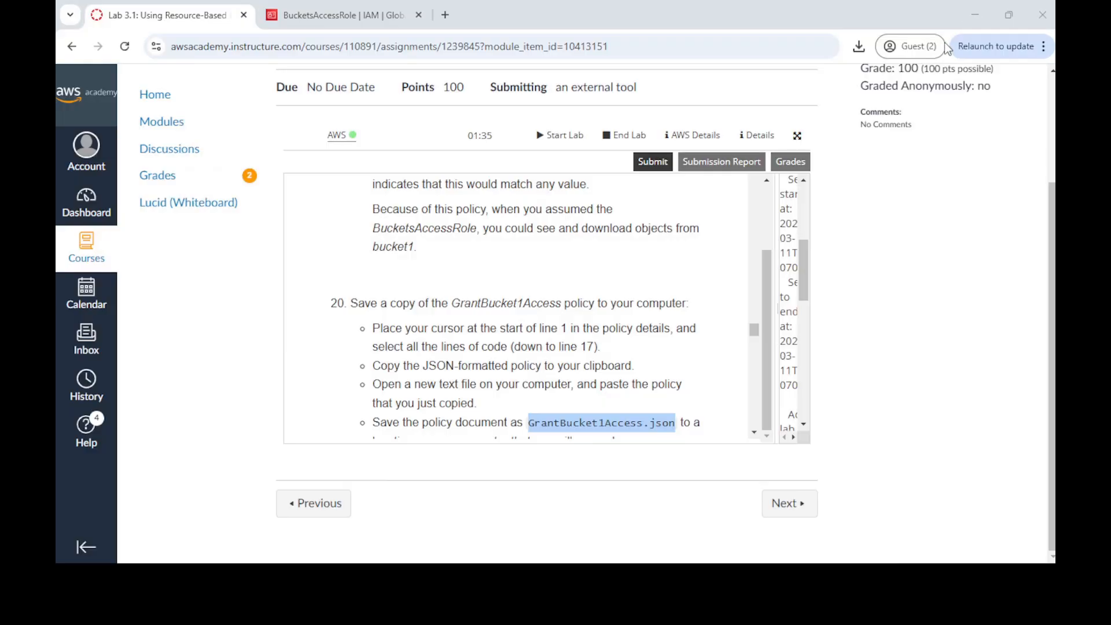
{"action": "scroll", "coordinate": [605, 310], "scroll_direction": "down", "scroll_amount": 4}
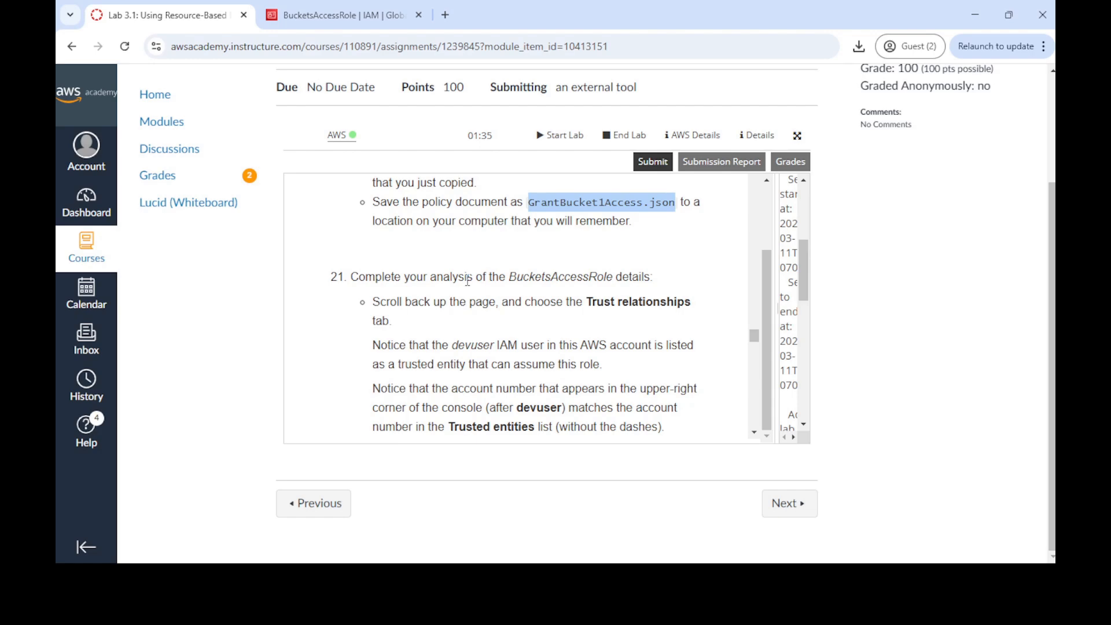
Step: Open the trust relationships of BucketsAccessRole in the AWS console and examine the devuser principal in the trusted entities policy
{"action": "left_click", "coordinate": [345, 12]}
{"action": "scroll", "coordinate": [495, 264], "scroll_direction": "up", "scroll_amount": 6}
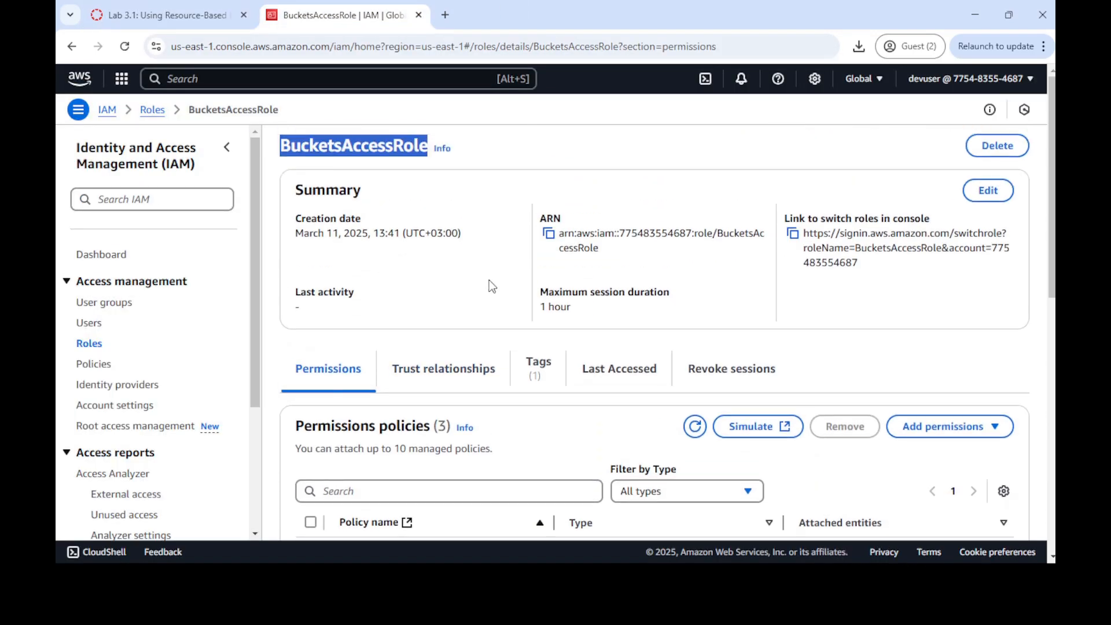
{"action": "scroll", "coordinate": [454, 372], "scroll_direction": "down", "scroll_amount": 3}
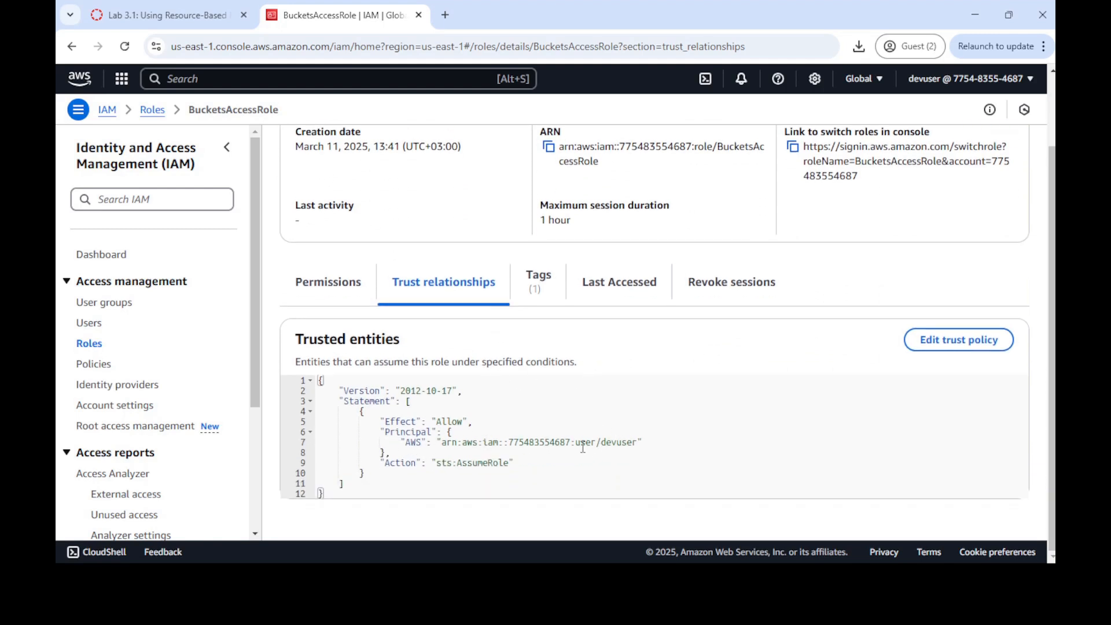
{"action": "left_click_drag", "start_coordinate": [576, 443], "coordinate": [632, 447]}
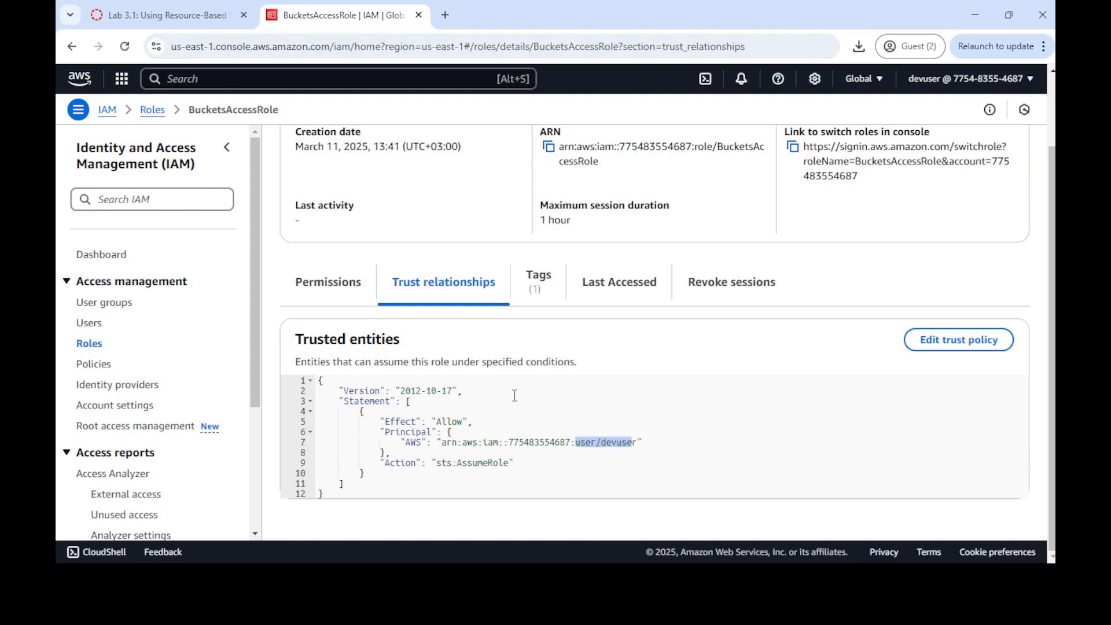
Step: Return to the lab instructions and read the rest of task 21, including the AWS STS note, and task 22 on uploading to bucket2
{"action": "left_click", "coordinate": [164, 15]}
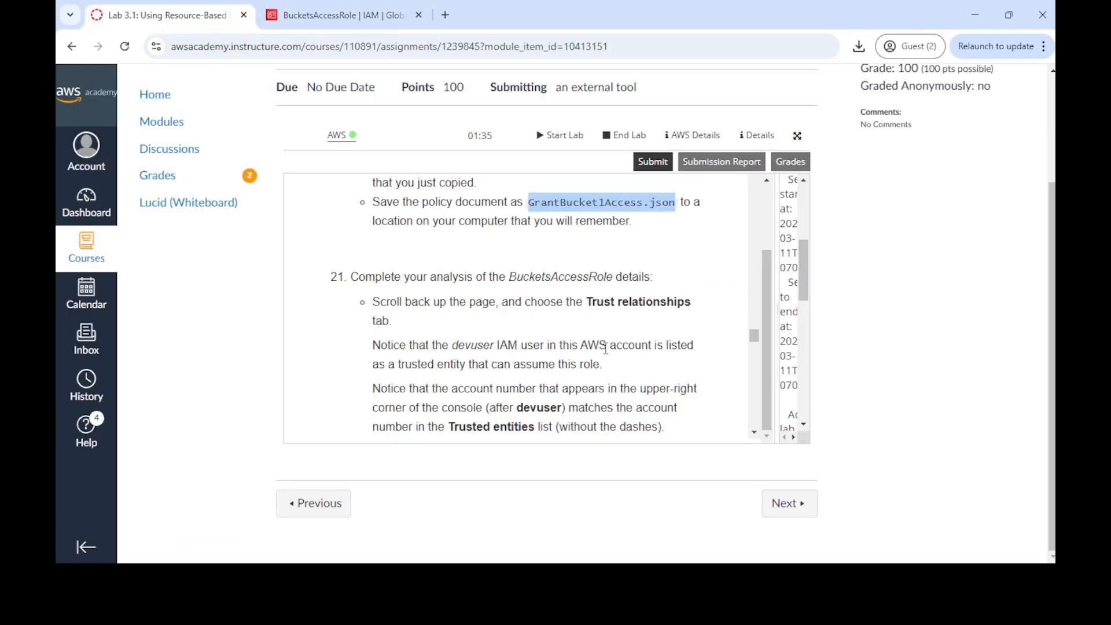
{"action": "left_click_drag", "start_coordinate": [398, 364], "coordinate": [599, 364]}
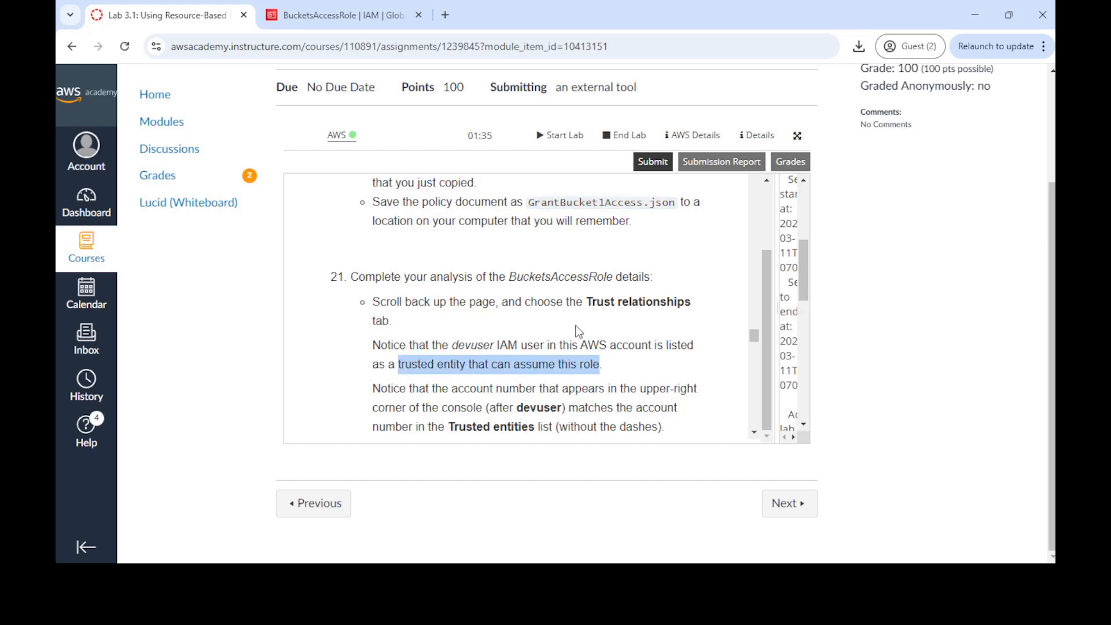
{"action": "scroll", "coordinate": [576, 330], "scroll_direction": "down", "scroll_amount": 1}
{"action": "scroll", "coordinate": [576, 330], "scroll_direction": "down", "scroll_amount": 1}
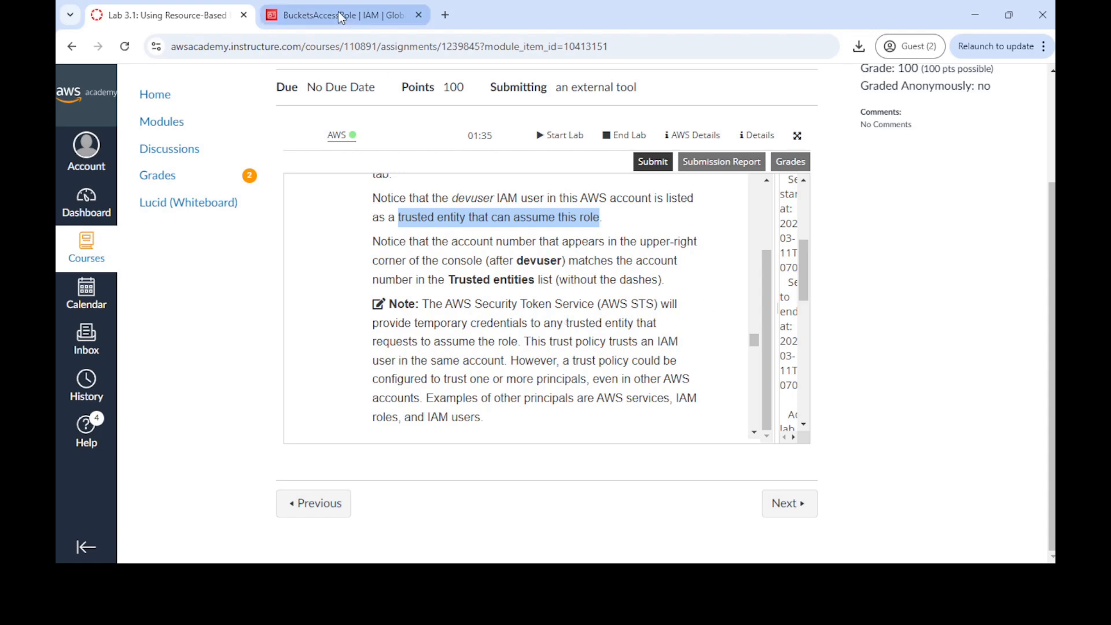
{"action": "mouse_move", "coordinate": [340, 12]}
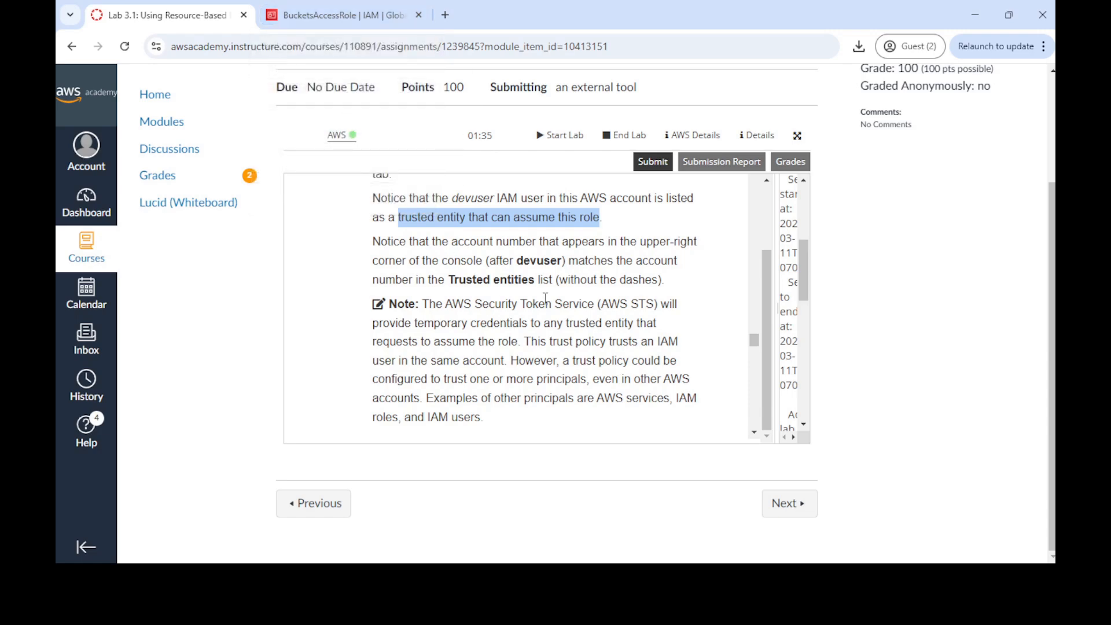
{"action": "scroll", "coordinate": [546, 298], "scroll_direction": "down", "scroll_amount": 4}
{"action": "scroll", "coordinate": [546, 299], "scroll_direction": "down", "scroll_amount": 1}
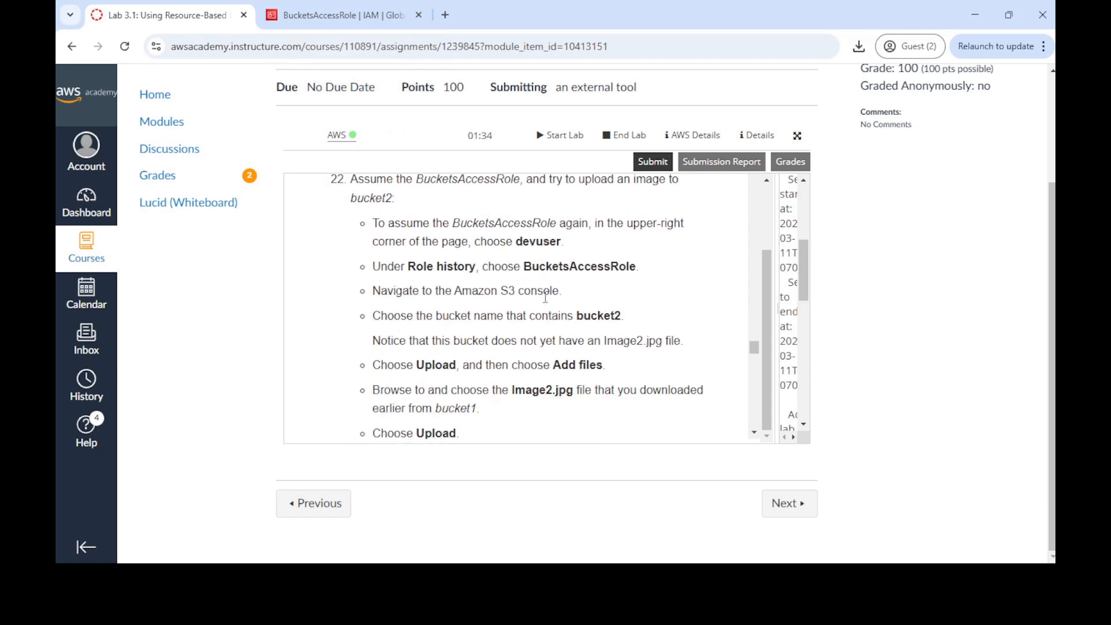
{"action": "scroll", "coordinate": [545, 298], "scroll_direction": "up", "scroll_amount": 1}
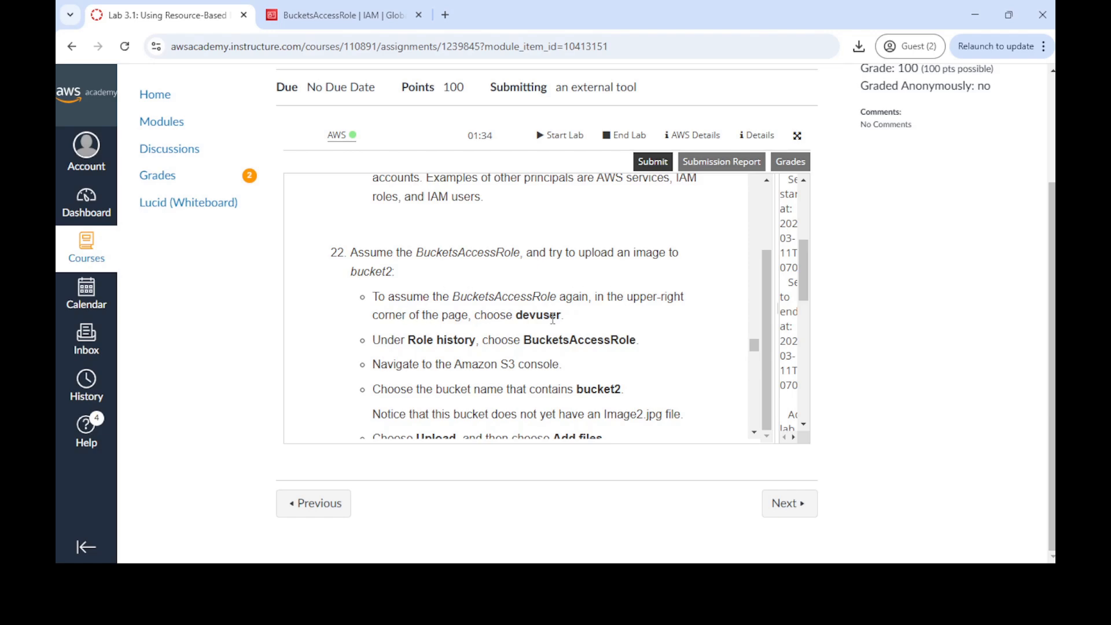
{"action": "scroll", "coordinate": [1053, 179], "scroll_direction": "up", "scroll_amount": 1}
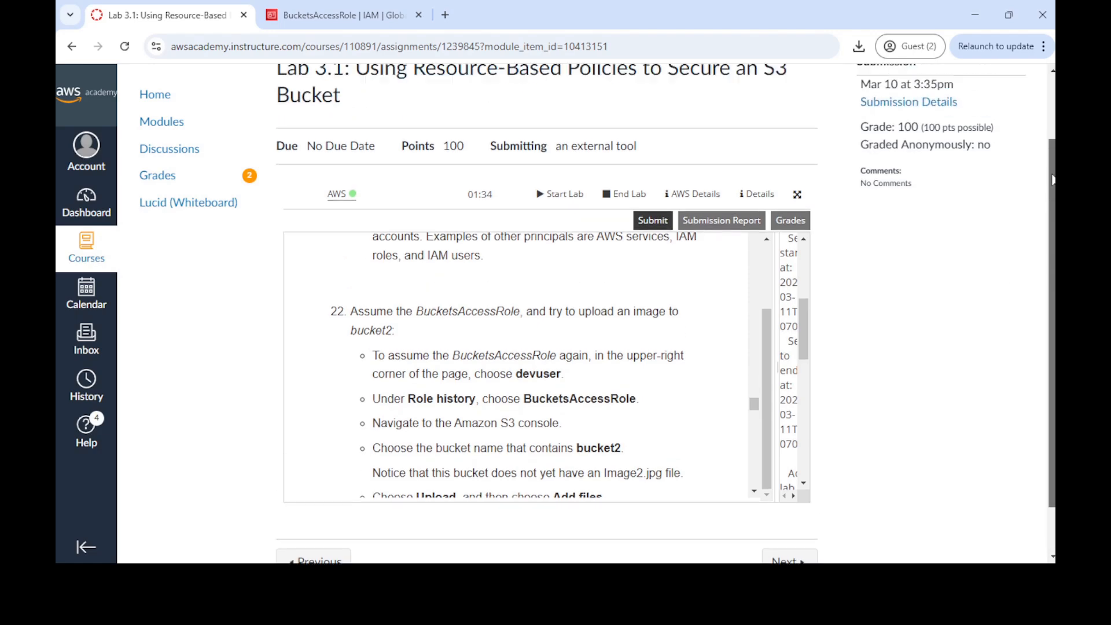
{"action": "scroll", "coordinate": [1052, 180], "scroll_direction": "up", "scroll_amount": 1}
Step: Switch to the AWS console, search for s3 and open the Amazon S3 service
{"action": "left_click", "coordinate": [342, 15]}
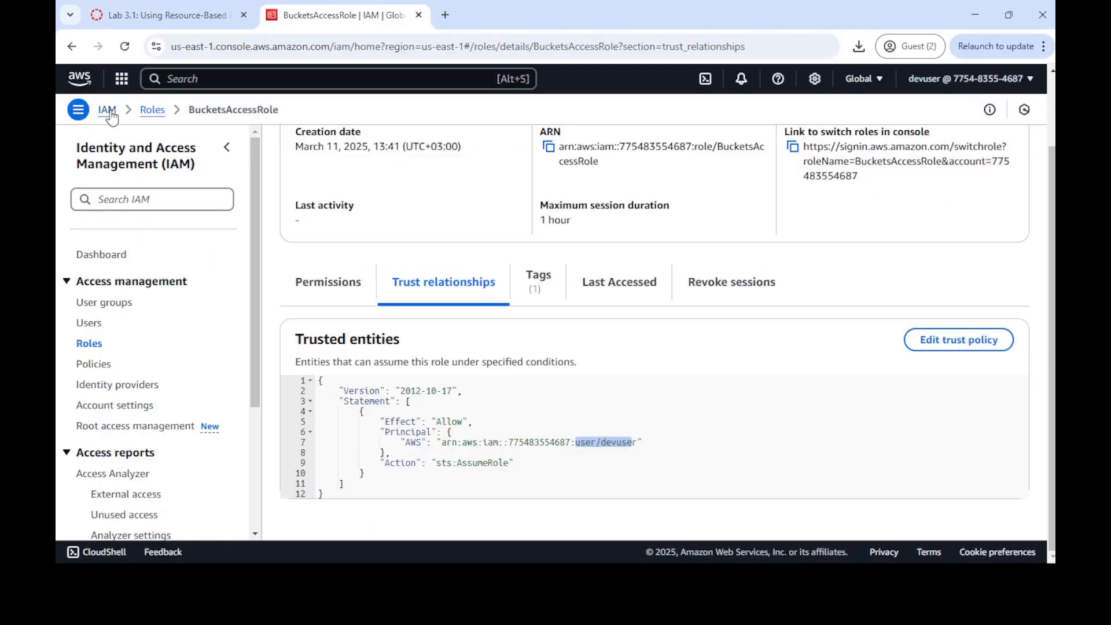
{"action": "left_click", "coordinate": [190, 74]}
{"action": "type", "text": "s3"}
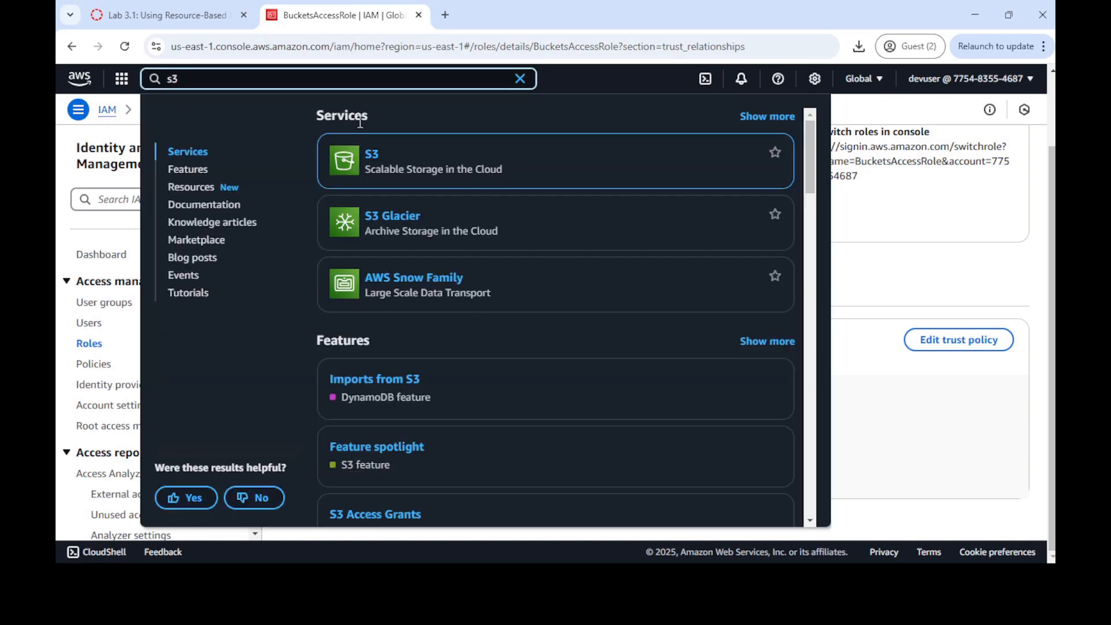
{"action": "left_click", "coordinate": [373, 153]}
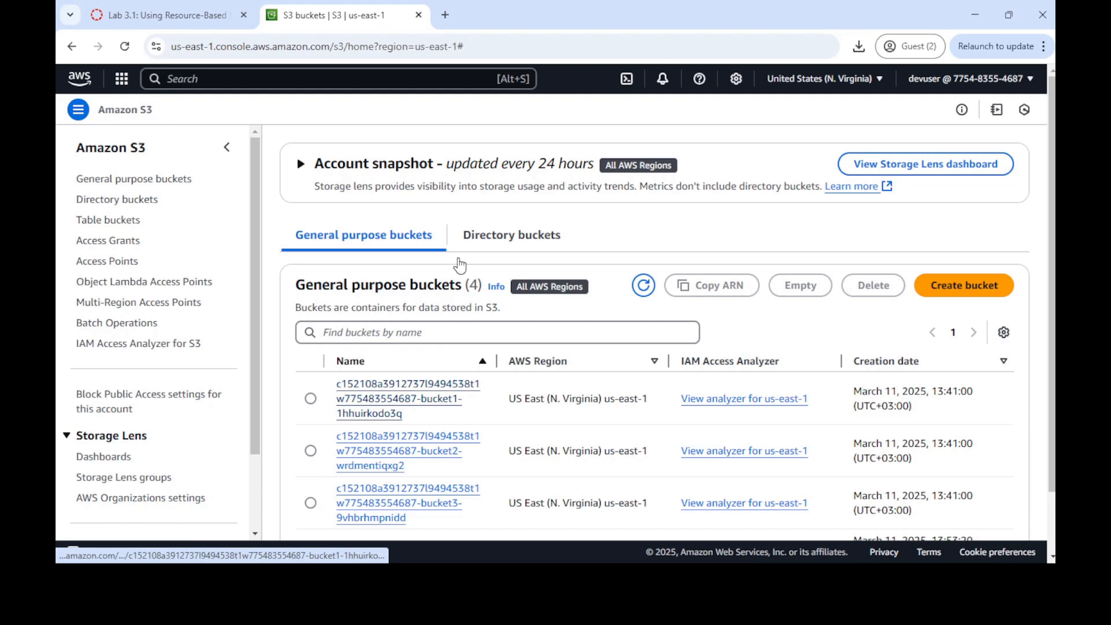
Step: Check the bucket2 upload instructions in task 22 of the lab page and return to the S3 buckets list
{"action": "left_click", "coordinate": [185, 13]}
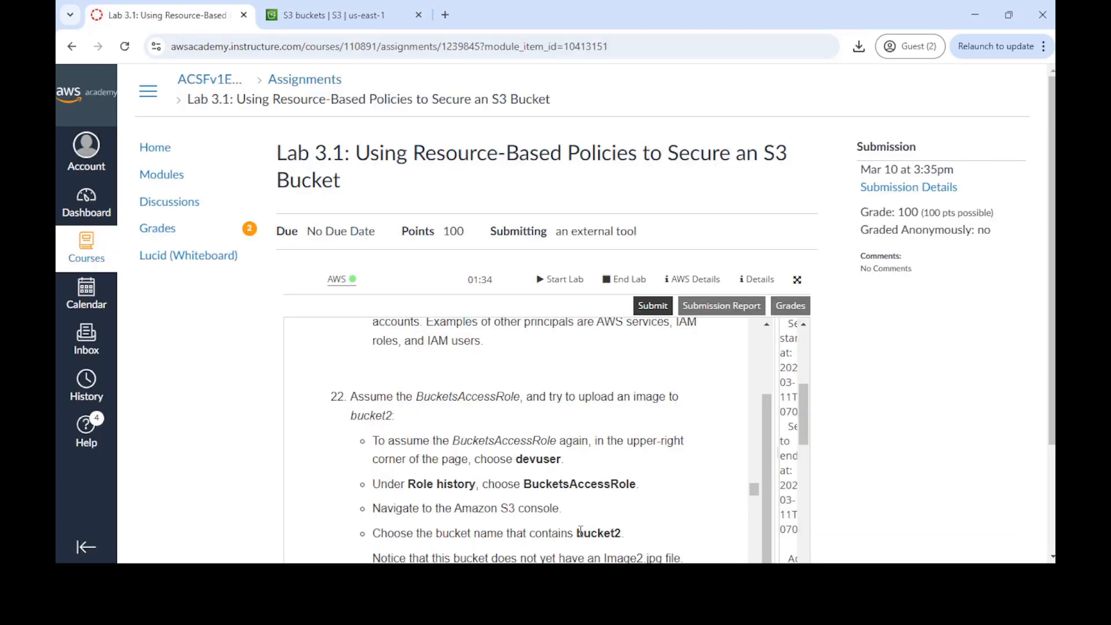
{"action": "scroll", "coordinate": [580, 521], "scroll_direction": "down", "scroll_amount": 3}
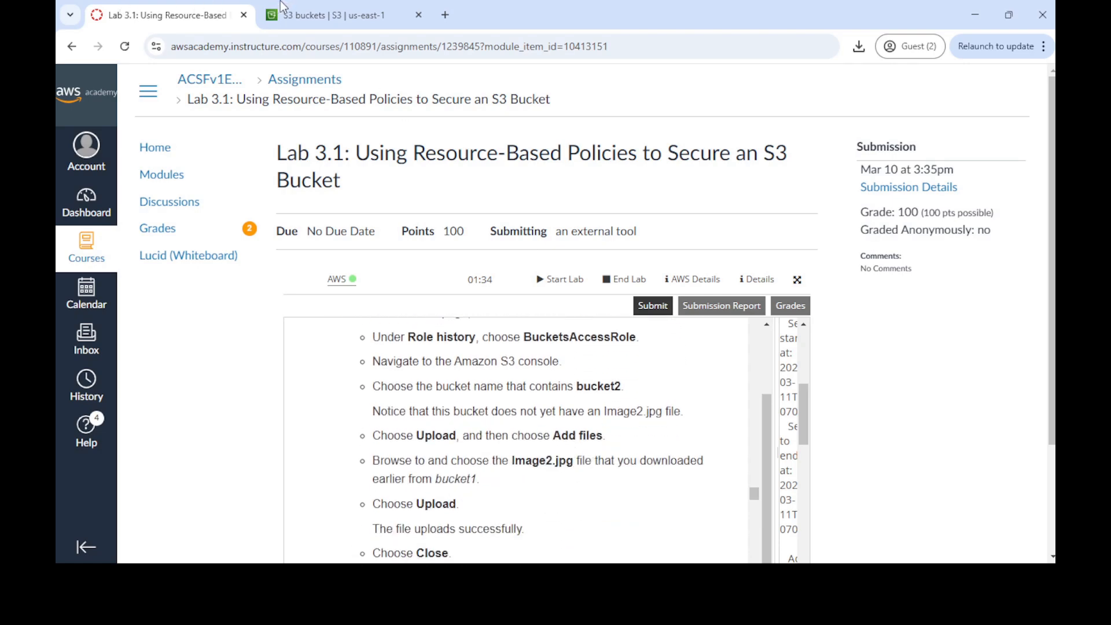
{"action": "left_click", "coordinate": [334, 25]}
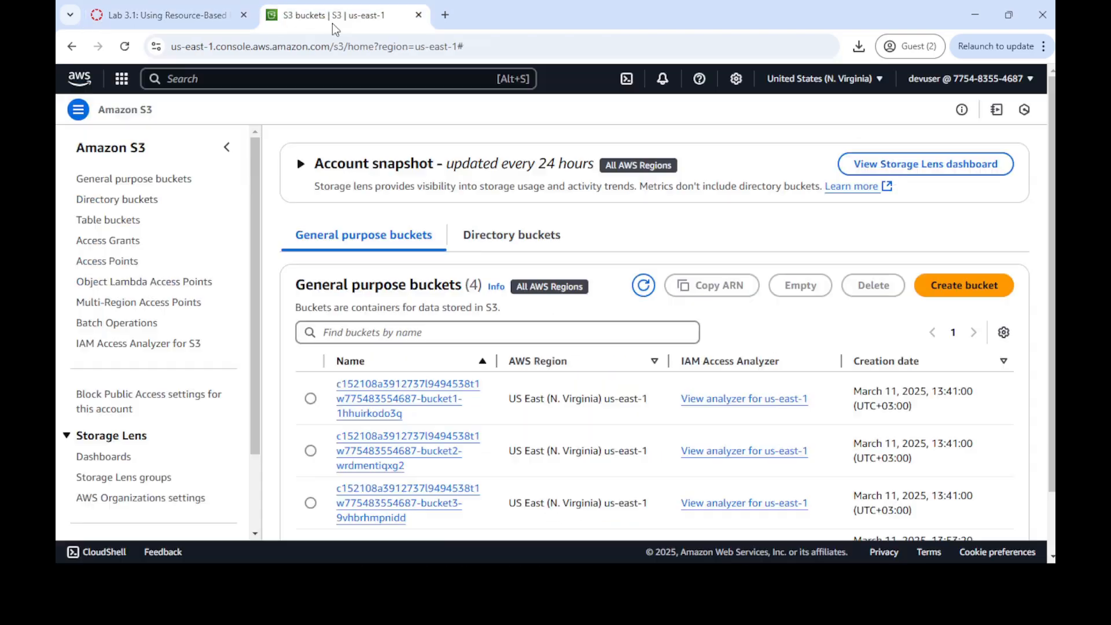
Step: Open the bucket whose name contains bucket2 and try to upload Image2.jpg from the Labs folder
{"action": "left_click", "coordinate": [413, 441]}
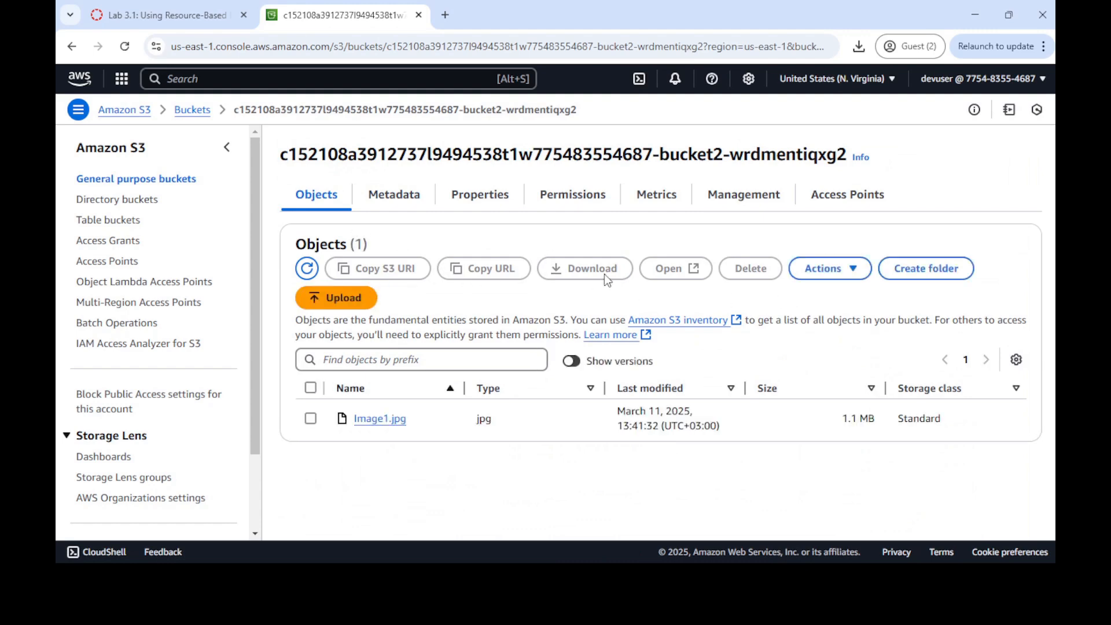
{"action": "left_click", "coordinate": [342, 301]}
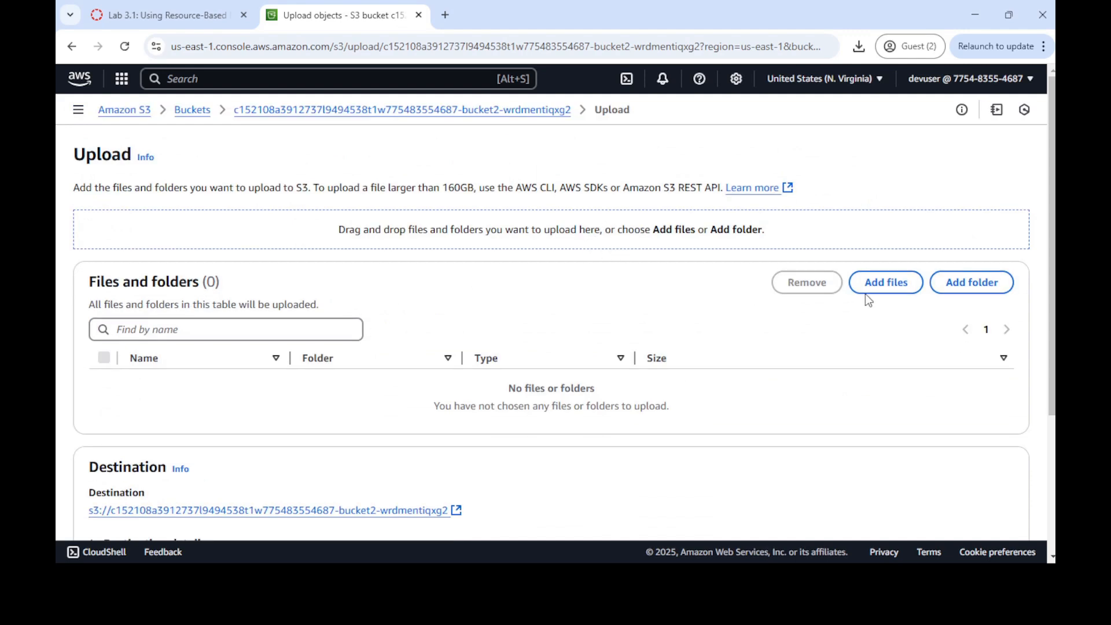
{"action": "left_click", "coordinate": [889, 283]}
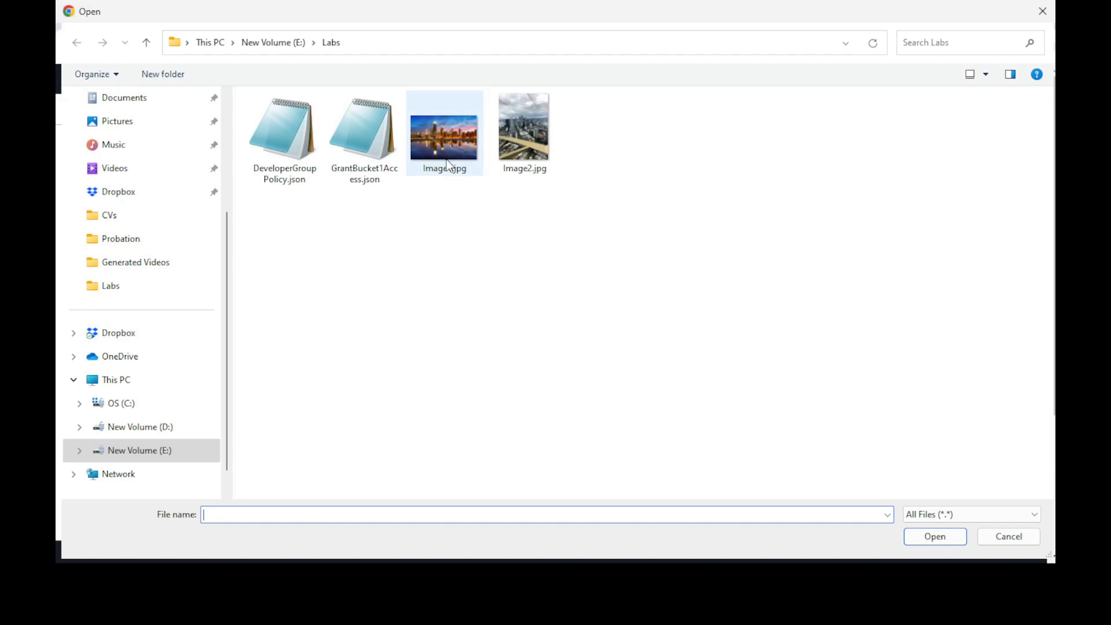
{"action": "left_click", "coordinate": [529, 158]}
{"action": "left_click", "coordinate": [935, 537]}
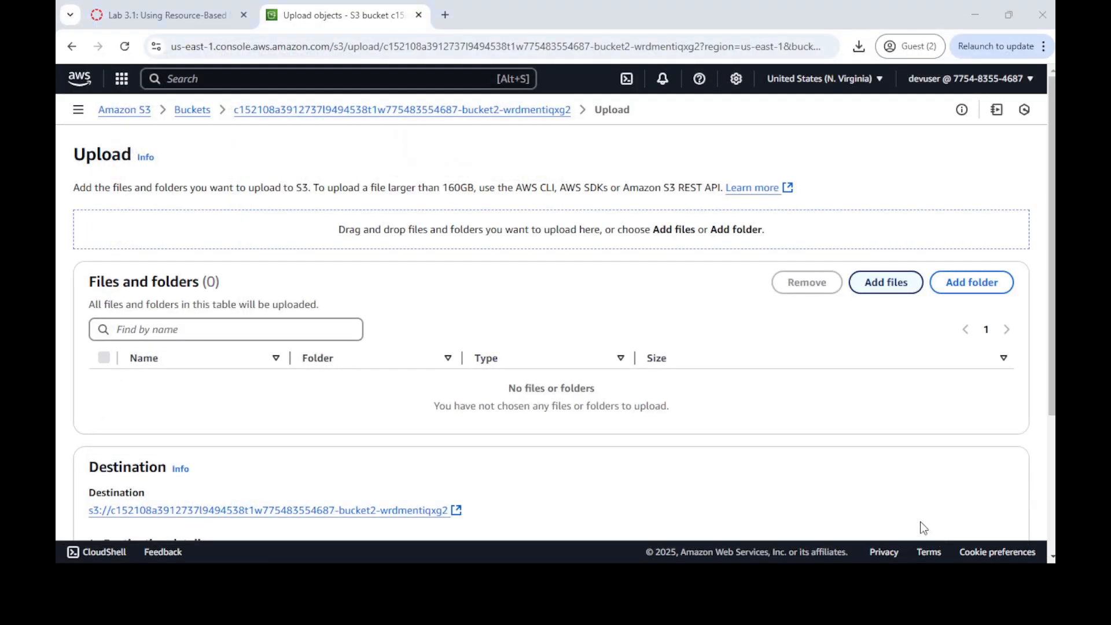
{"action": "scroll", "coordinate": [873, 438], "scroll_direction": "down", "scroll_amount": 2}
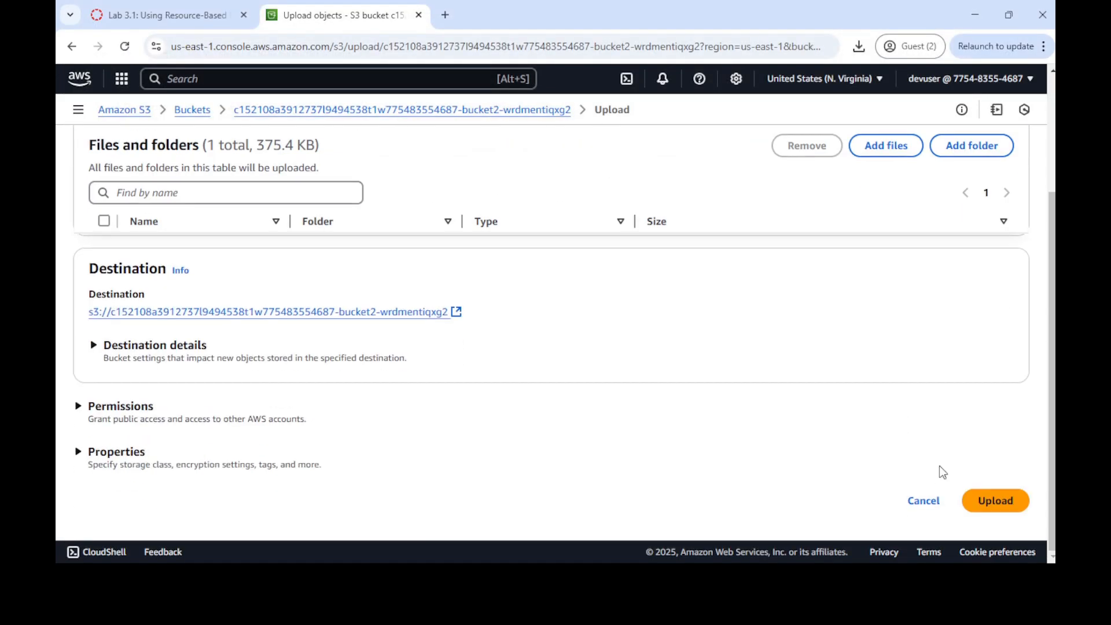
{"action": "left_click", "coordinate": [994, 503]}
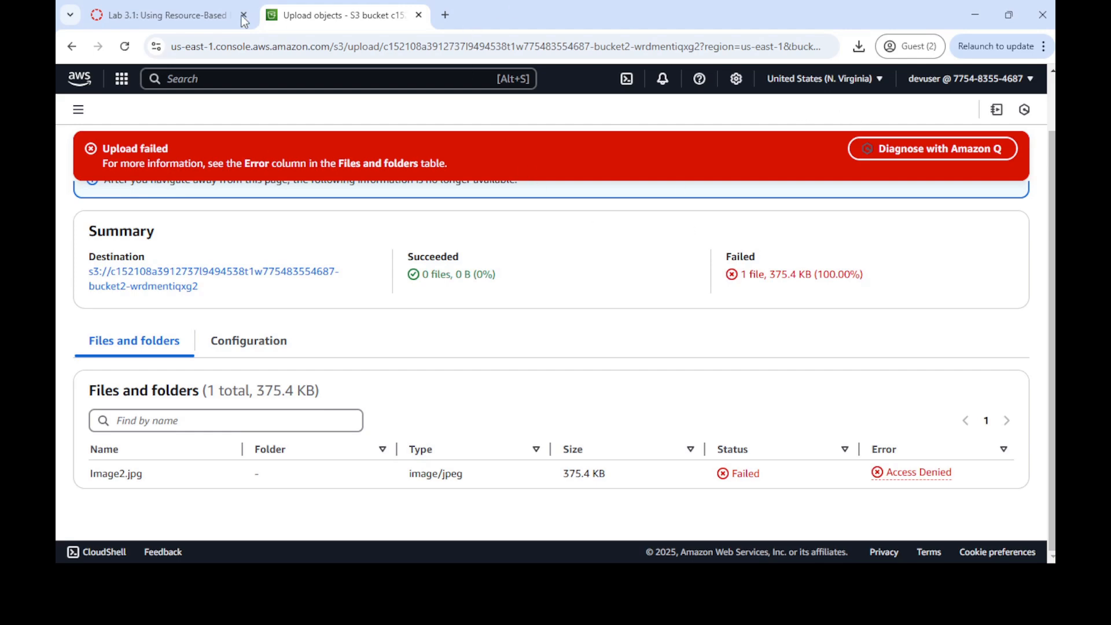
Step: Read the analysis and access diagram after task 22 in the lab instructions, and review the task's instructions for assuming BucketsAccessRole
{"action": "left_click", "coordinate": [190, 16]}
{"action": "scroll", "coordinate": [624, 388], "scroll_direction": "down", "scroll_amount": 3}
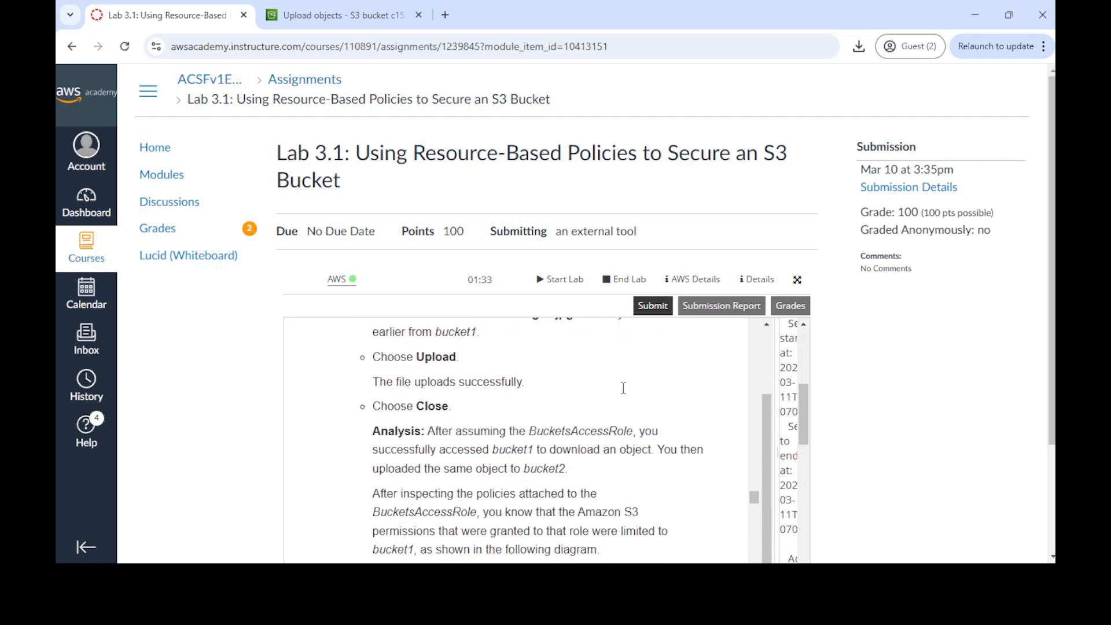
{"action": "scroll", "coordinate": [632, 393], "scroll_direction": "down", "scroll_amount": 1}
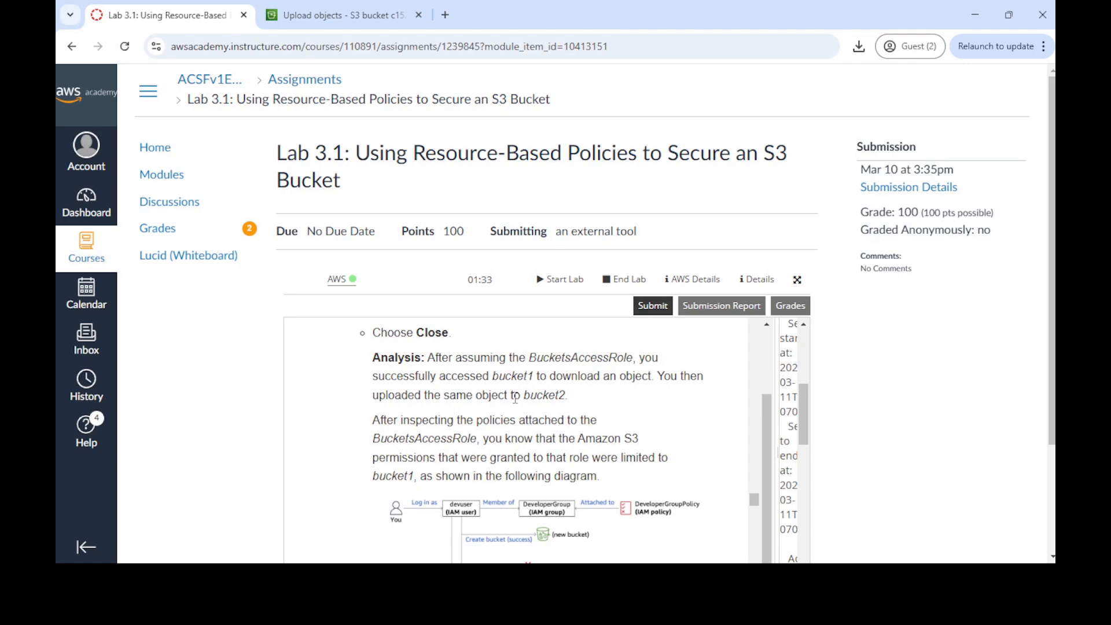
{"action": "scroll", "coordinate": [596, 402], "scroll_direction": "down", "scroll_amount": 3}
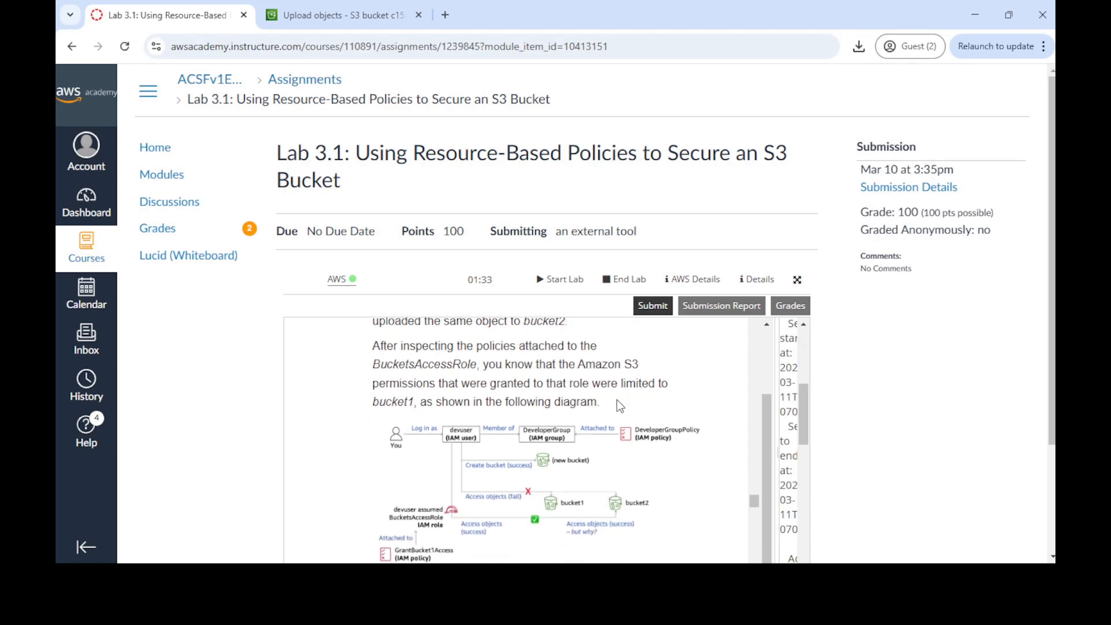
{"action": "scroll", "coordinate": [617, 400], "scroll_direction": "down", "scroll_amount": 3}
{"action": "scroll", "coordinate": [636, 396], "scroll_direction": "up", "scroll_amount": 6}
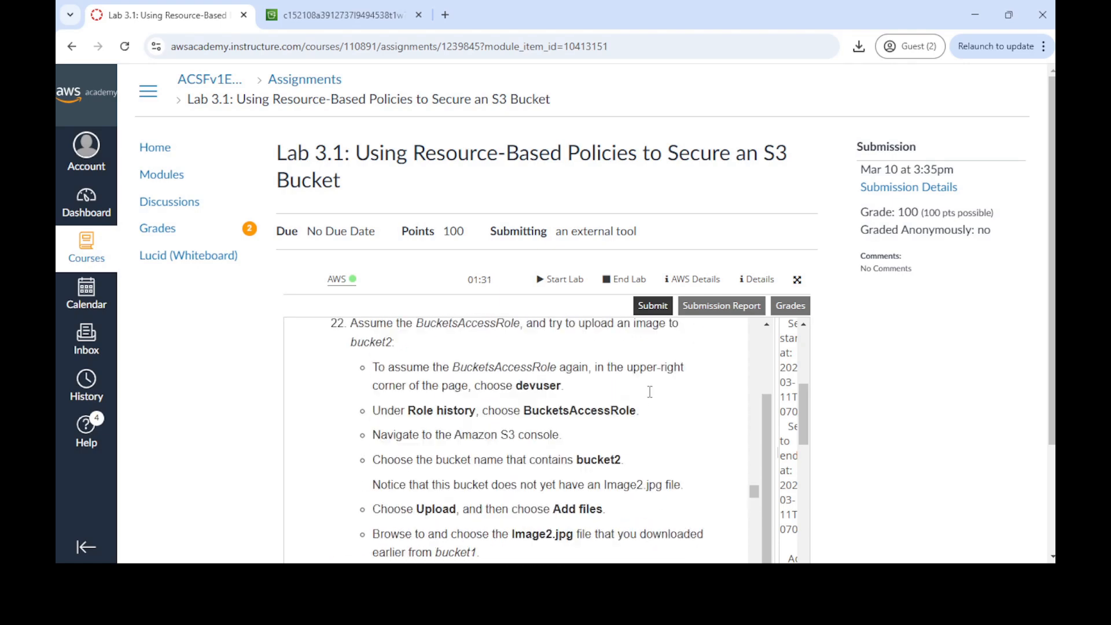
{"action": "scroll", "coordinate": [650, 392], "scroll_direction": "up", "scroll_amount": 2}
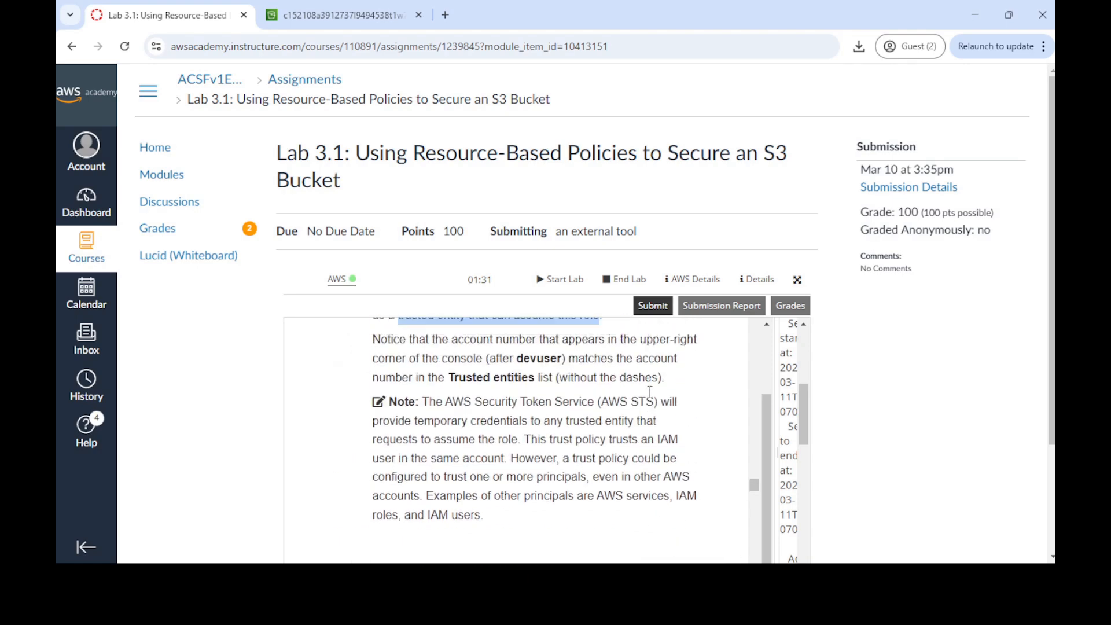
{"action": "scroll", "coordinate": [650, 392], "scroll_direction": "down", "scroll_amount": 2}
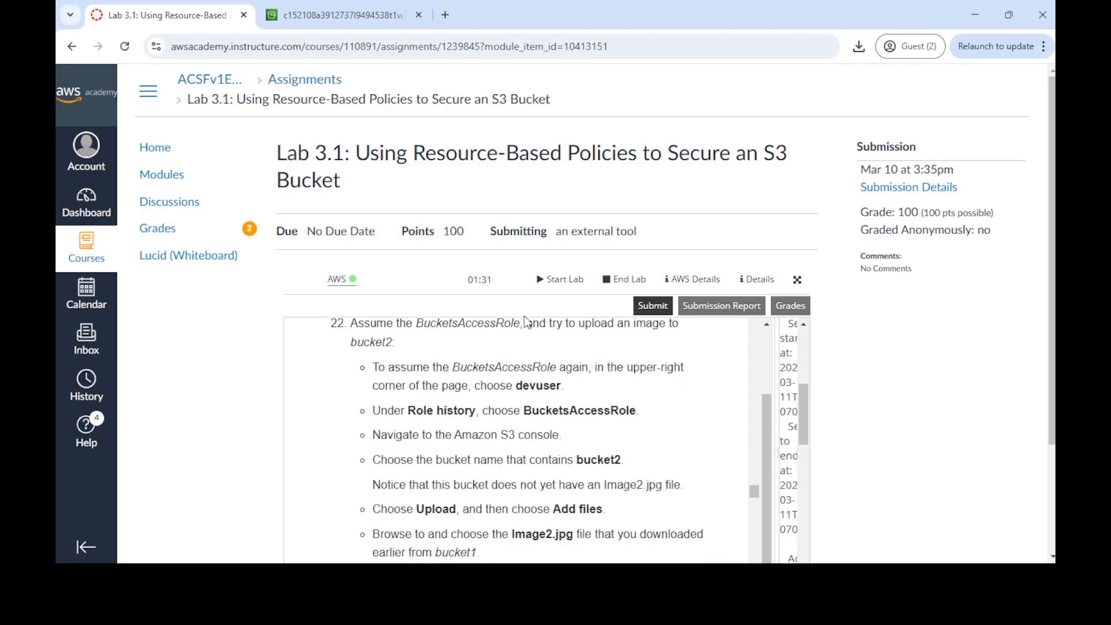
Step: Copy the role name BucketsAccessRole from task 22 and open the Switch Role form in the AWS console
{"action": "left_click_drag", "start_coordinate": [418, 327], "coordinate": [520, 326]}
{"action": "key", "text": "ctrl+c"}
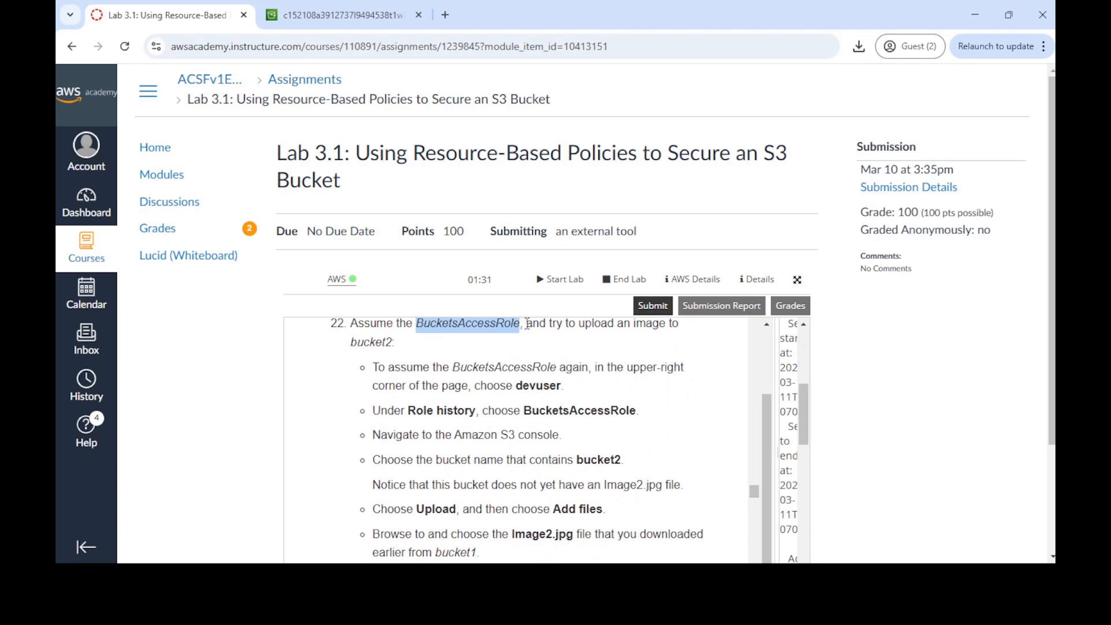
{"action": "left_click", "coordinate": [357, 12]}
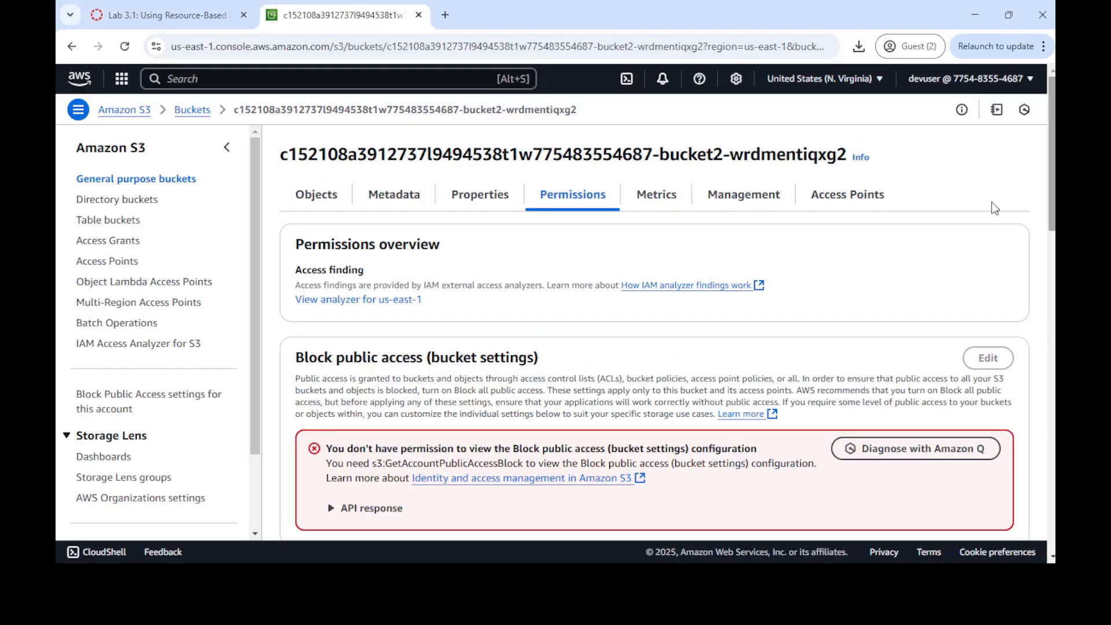
{"action": "left_click", "coordinate": [1014, 80]}
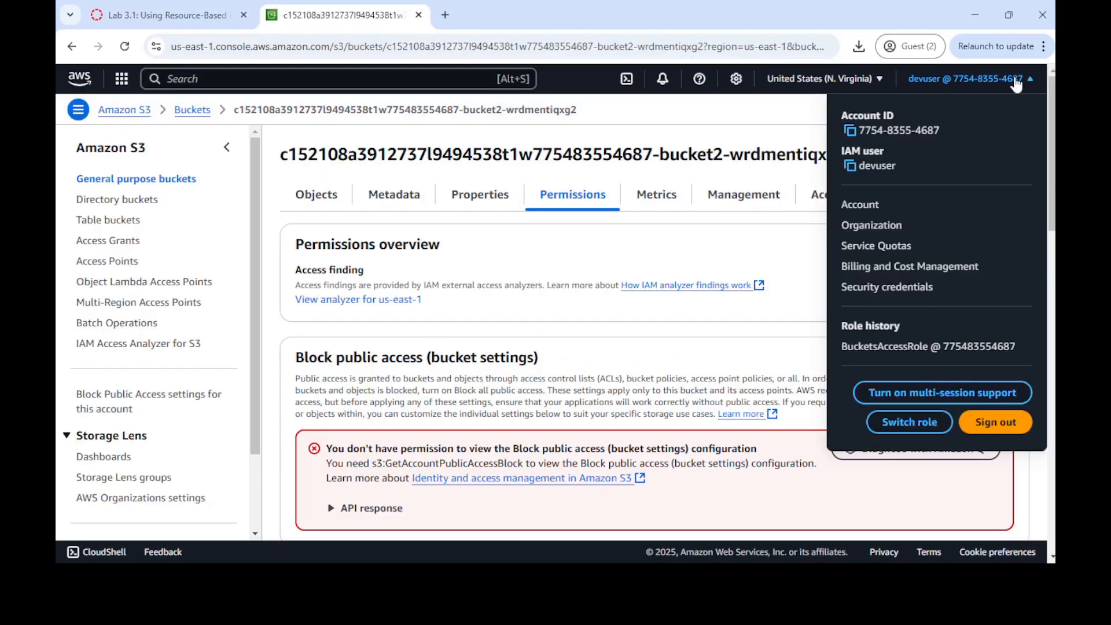
{"action": "left_click", "coordinate": [909, 424]}
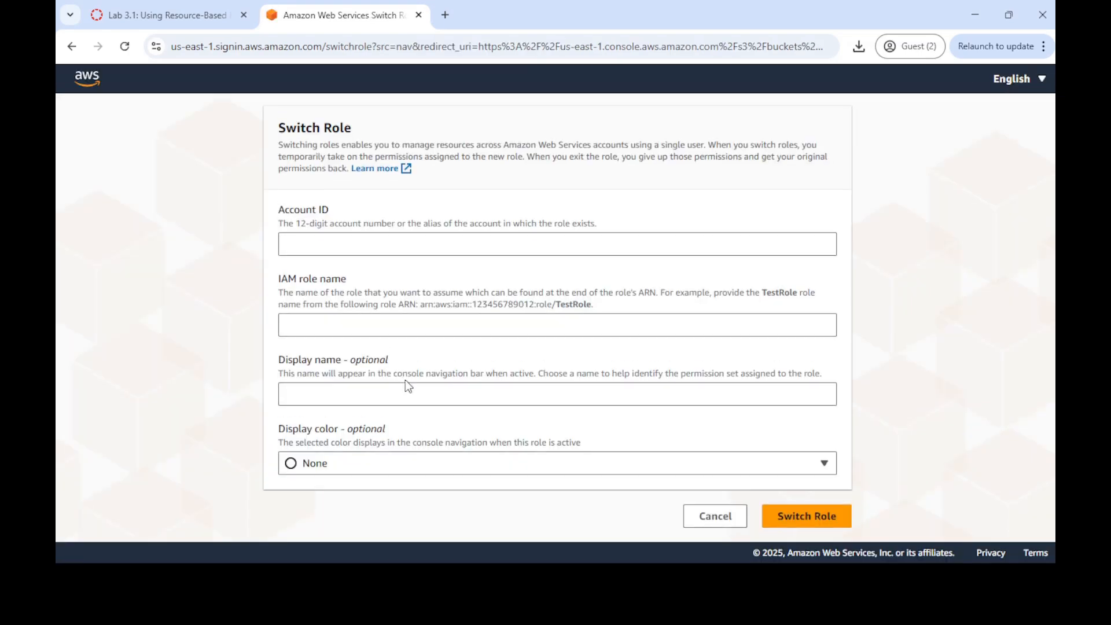
Step: Enter BucketsAccessRole as the IAM role name in the Switch Role form and leave the account ID empty
{"action": "left_click", "coordinate": [519, 241]}
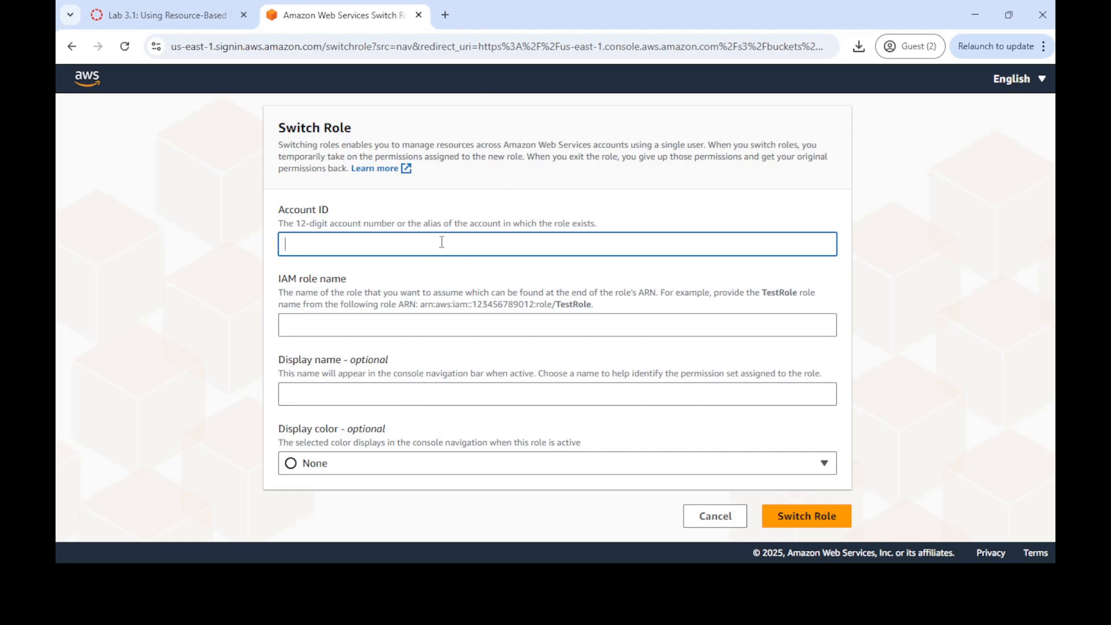
{"action": "key", "text": "ctrl+v"}
{"action": "key", "text": "ctrl+a"}
{"action": "key", "text": "ctrl+c"}
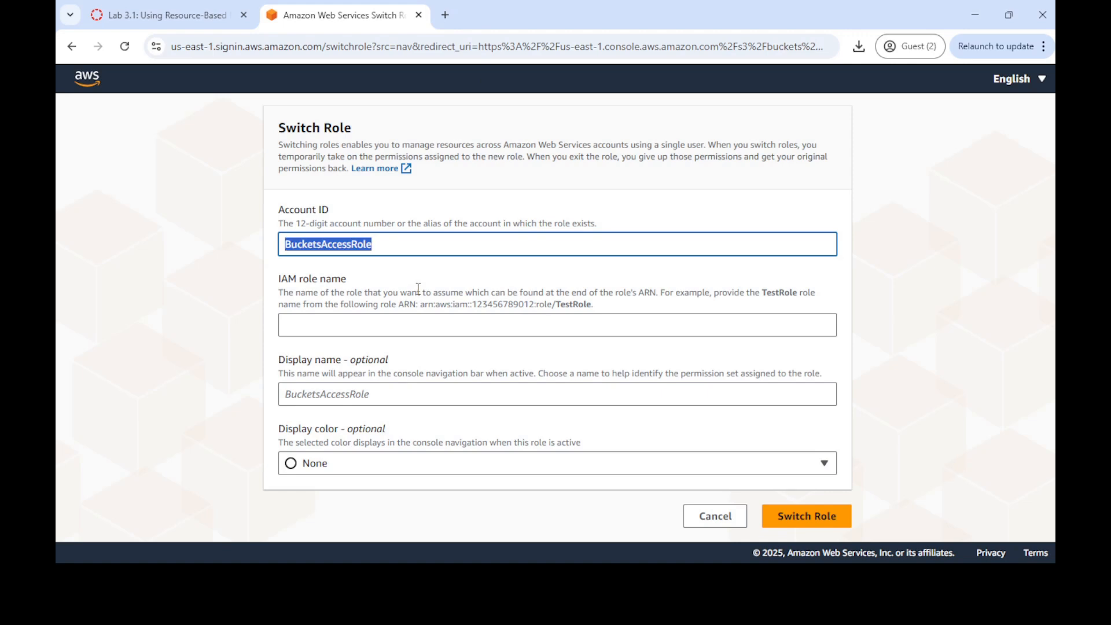
{"action": "left_click", "coordinate": [407, 330]}
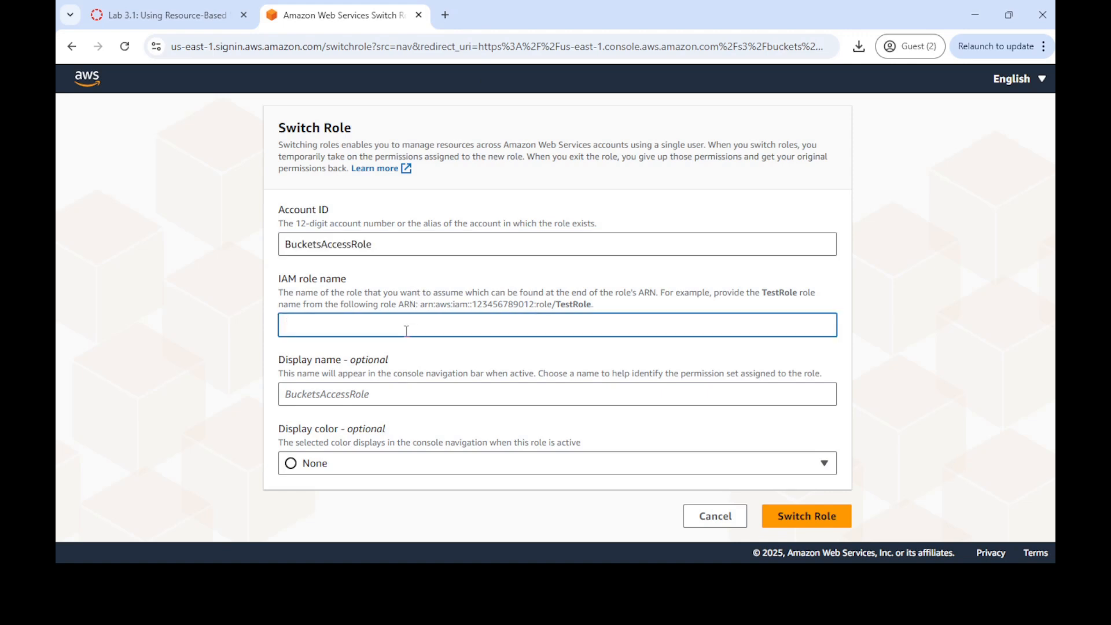
{"action": "key", "text": "ctrl+v"}
{"action": "left_click", "coordinate": [417, 248]}
{"action": "key", "text": "ctrl+a"}
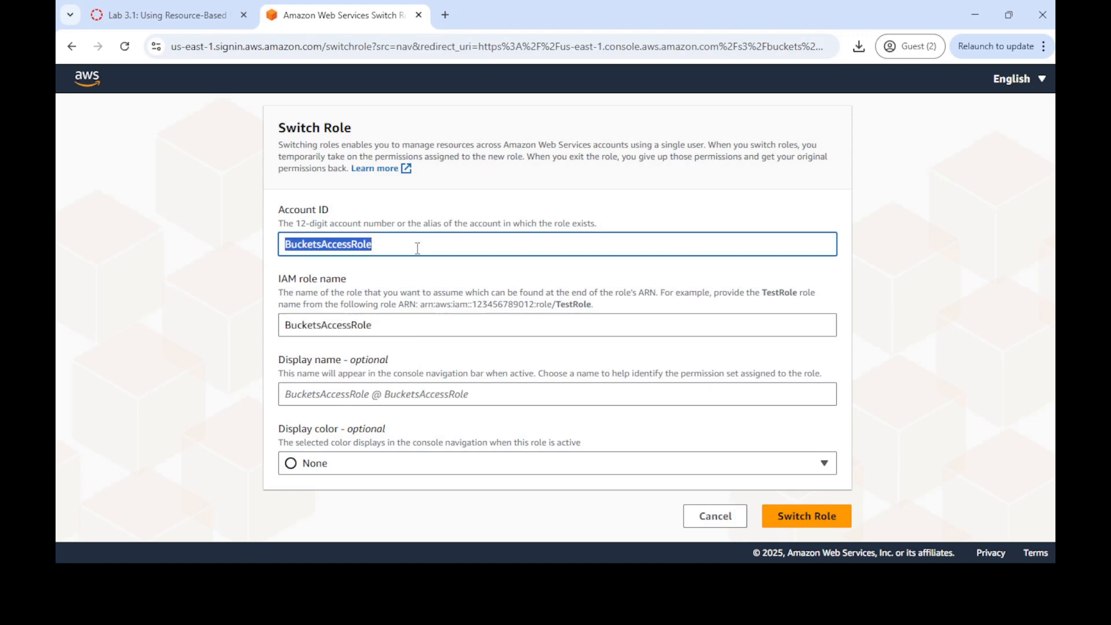
{"action": "type", "text": "77"}
{"action": "key", "text": "BackSpace"}
Step: Copy the account ID from the lab page's details, enter it in the Switch Role form, and switch to the role
{"action": "left_click", "coordinate": [156, 16]}
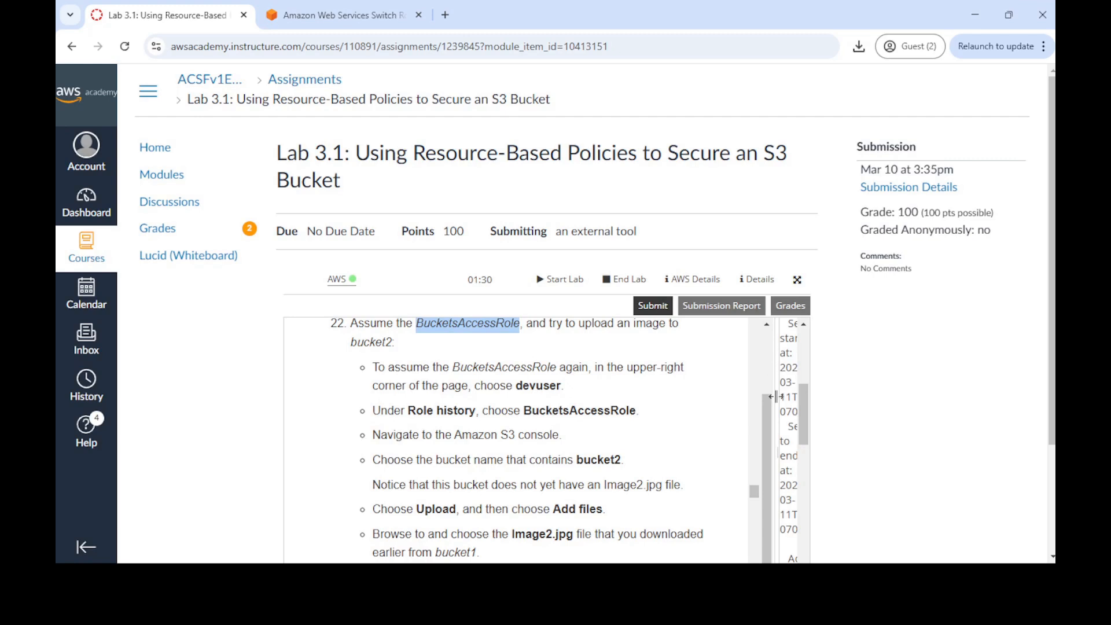
{"action": "left_click_drag", "start_coordinate": [777, 391], "coordinate": [572, 473]}
{"action": "right_click", "coordinate": [750, 470]}
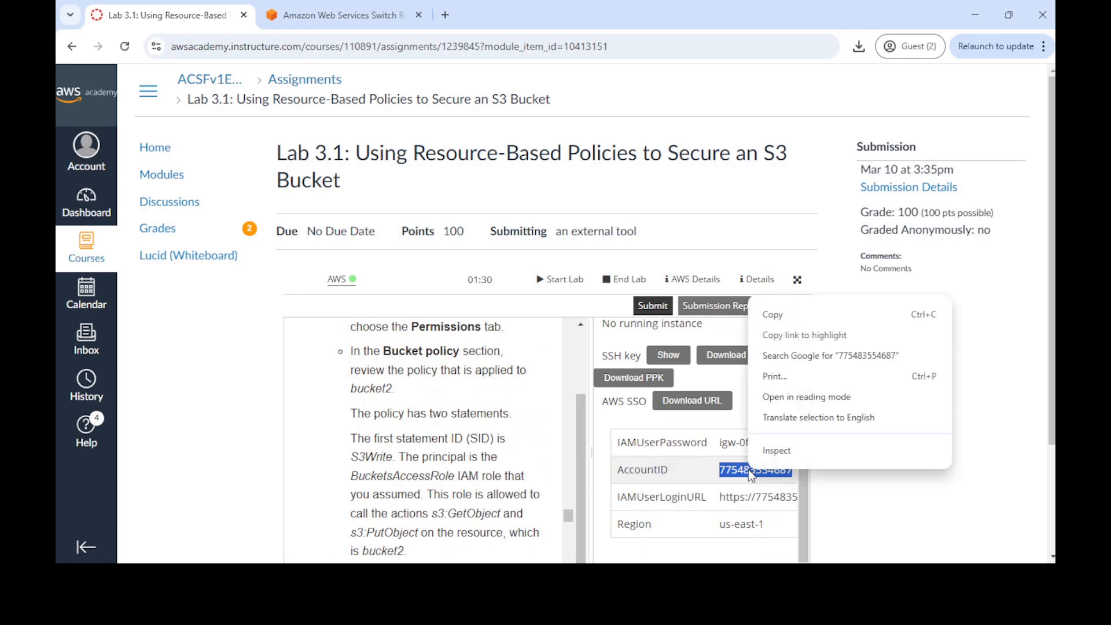
{"action": "left_click", "coordinate": [798, 320]}
{"action": "left_click", "coordinate": [343, 15]}
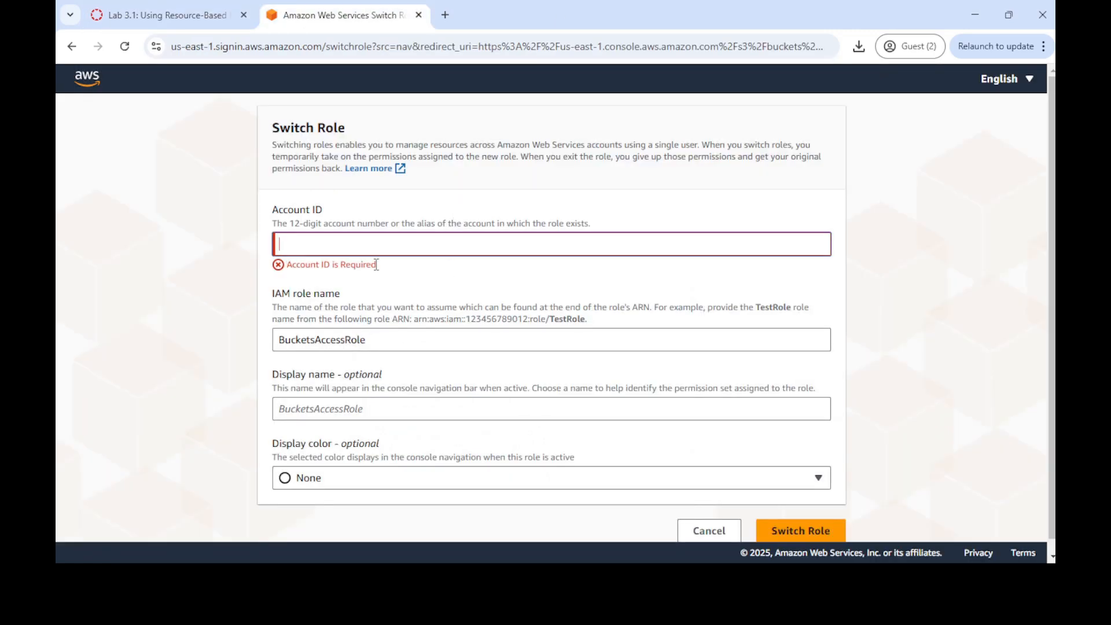
{"action": "key", "text": "ctrl+v"}
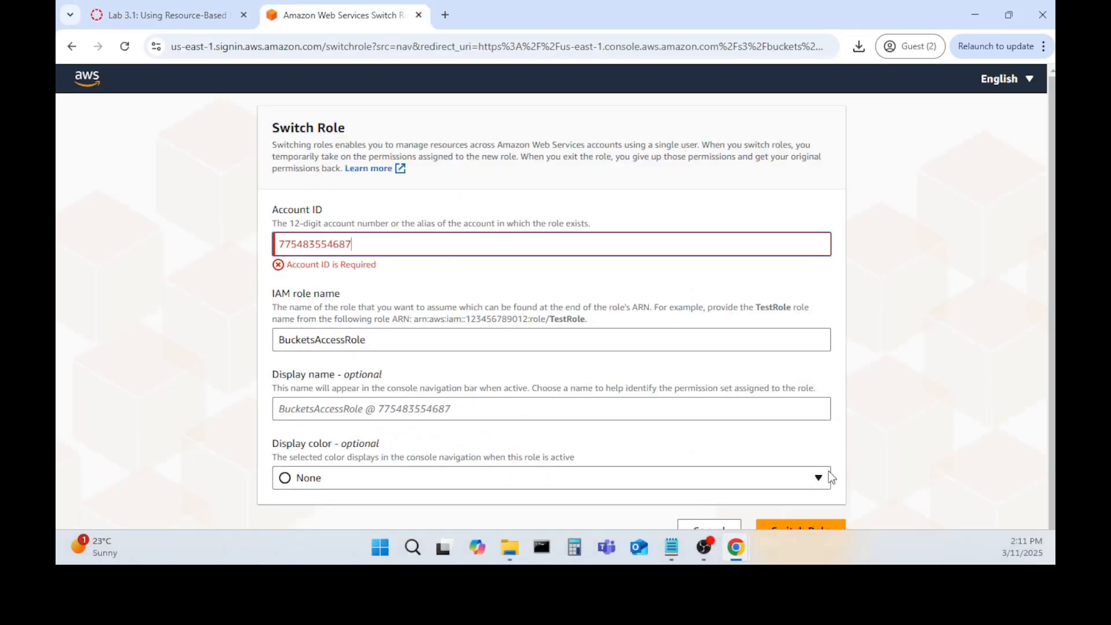
{"action": "left_click", "coordinate": [827, 528]}
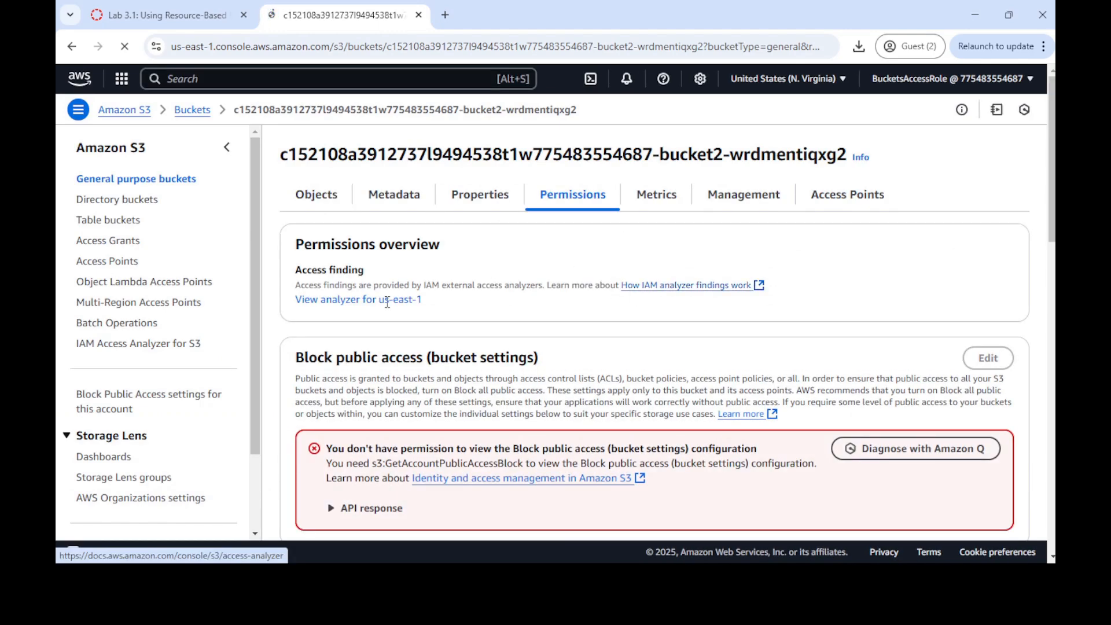
Step: Examine the S3Write statement in bucket2's bucket policy, including its effect, principal, actions and resource
{"action": "scroll", "coordinate": [558, 277], "scroll_direction": "down", "scroll_amount": 10}
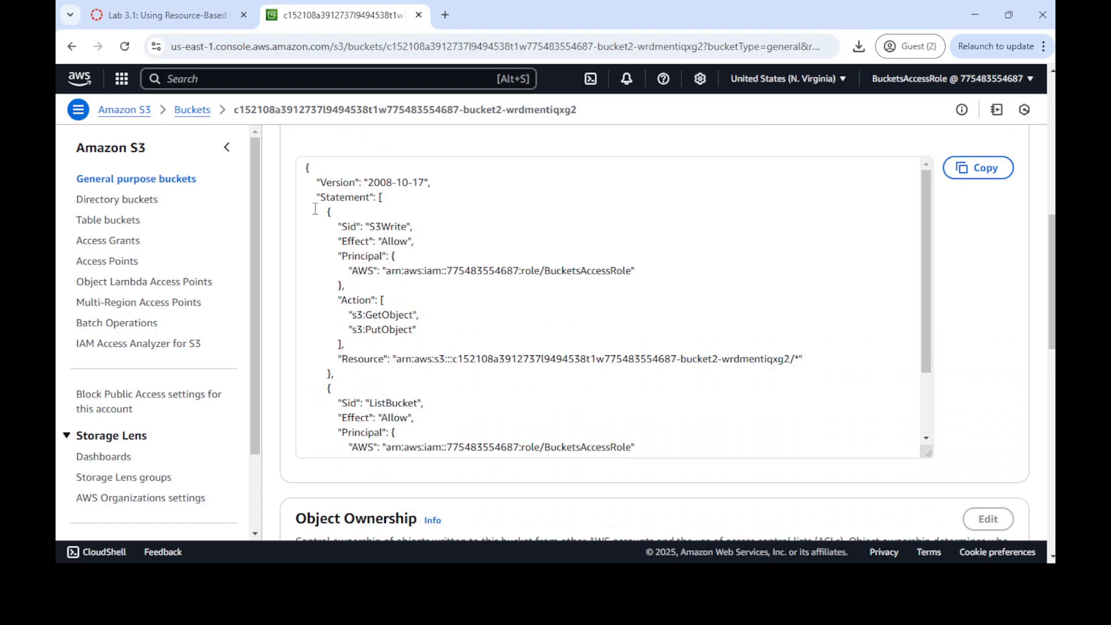
{"action": "scroll", "coordinate": [315, 209], "scroll_direction": "up", "scroll_amount": 1}
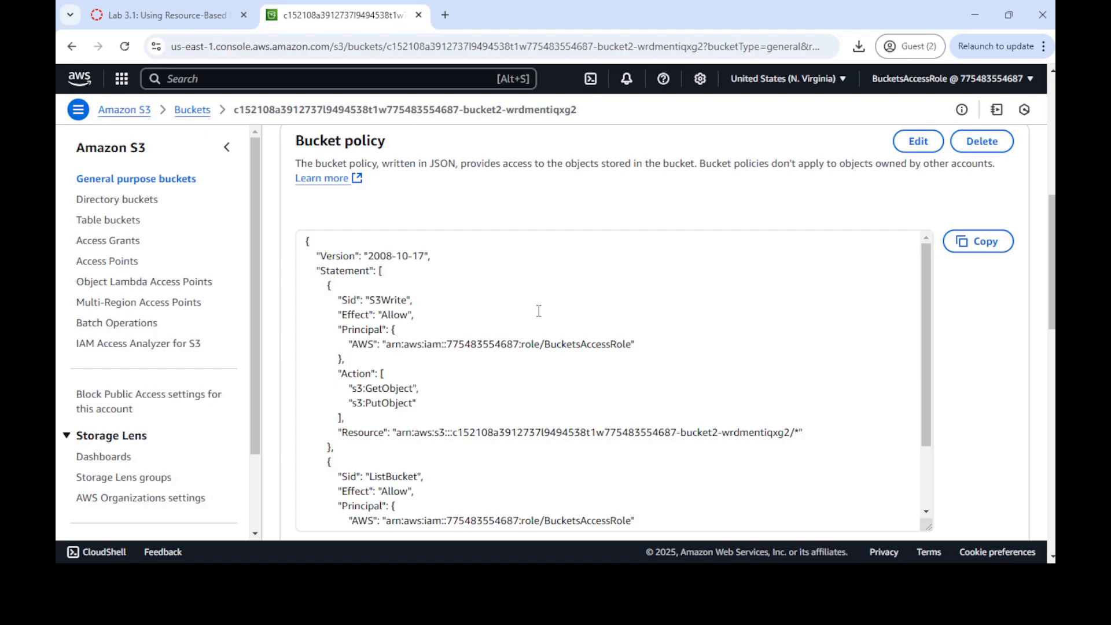
{"action": "scroll", "coordinate": [538, 311], "scroll_direction": "up", "scroll_amount": 10}
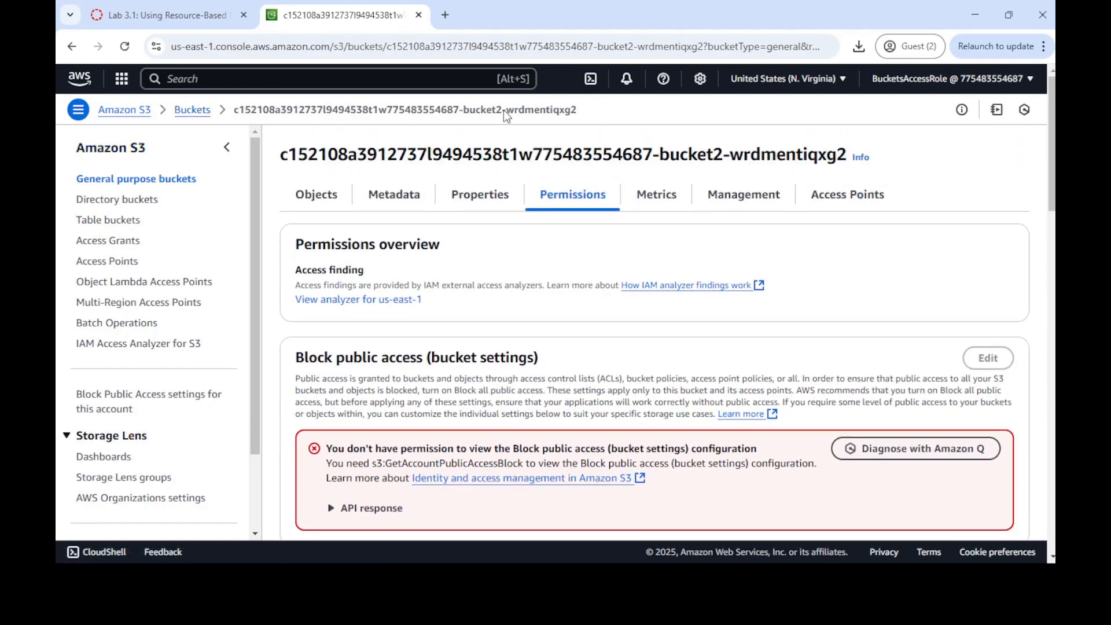
{"action": "scroll", "coordinate": [450, 367], "scroll_direction": "down", "scroll_amount": 8}
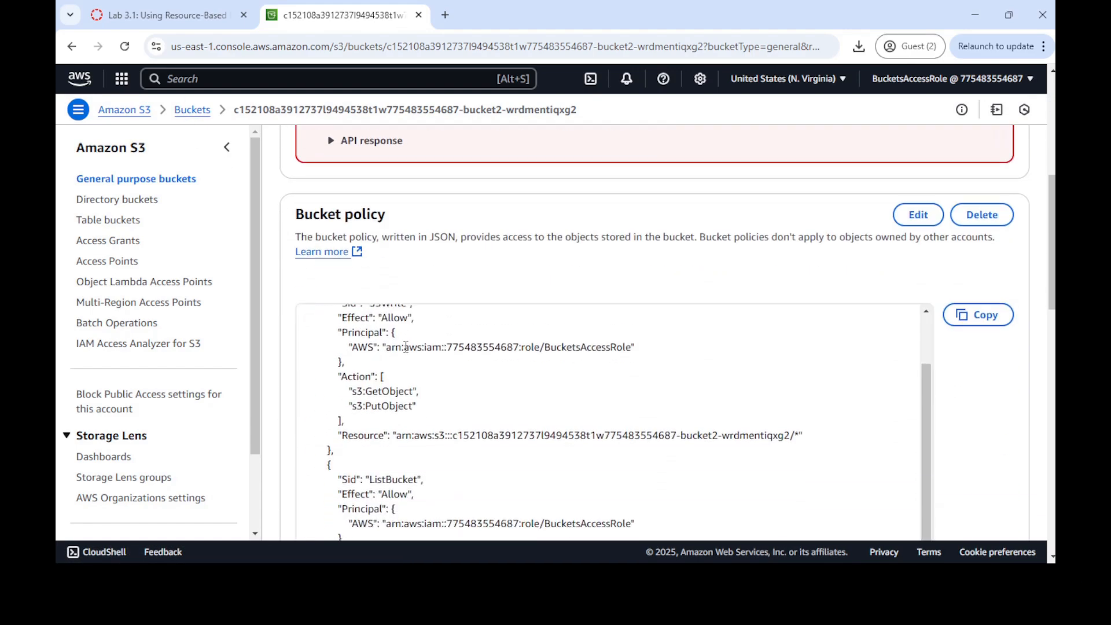
{"action": "scroll", "coordinate": [406, 347], "scroll_direction": "up", "scroll_amount": 2}
{"action": "scroll", "coordinate": [973, 258], "scroll_direction": "down", "scroll_amount": 4}
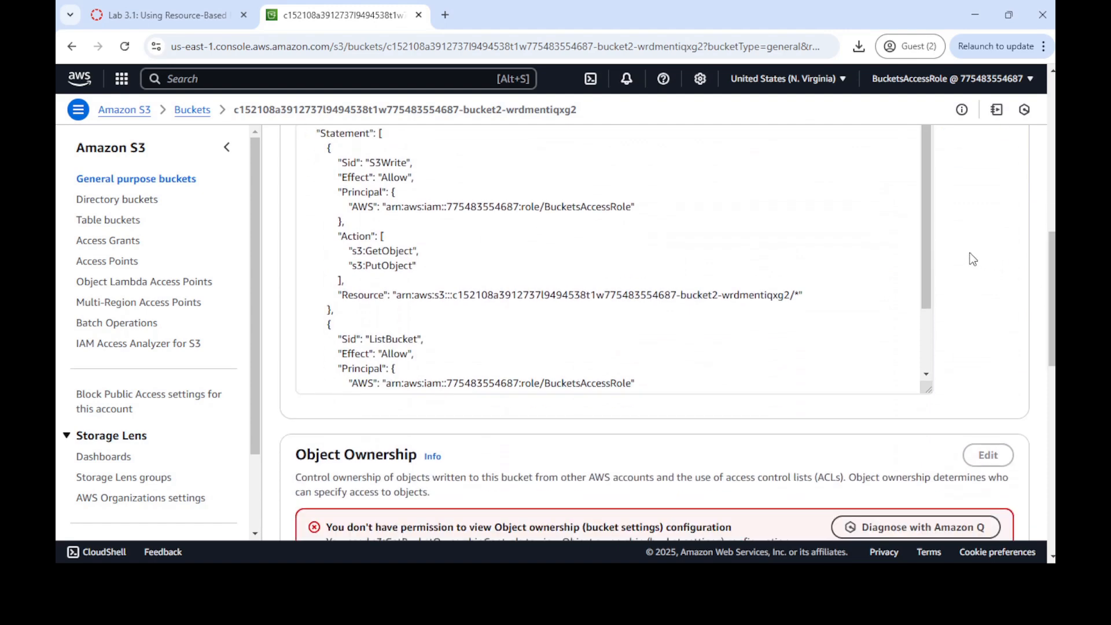
{"action": "scroll", "coordinate": [951, 257], "scroll_direction": "up", "scroll_amount": 1}
{"action": "left_click", "coordinate": [925, 242]}
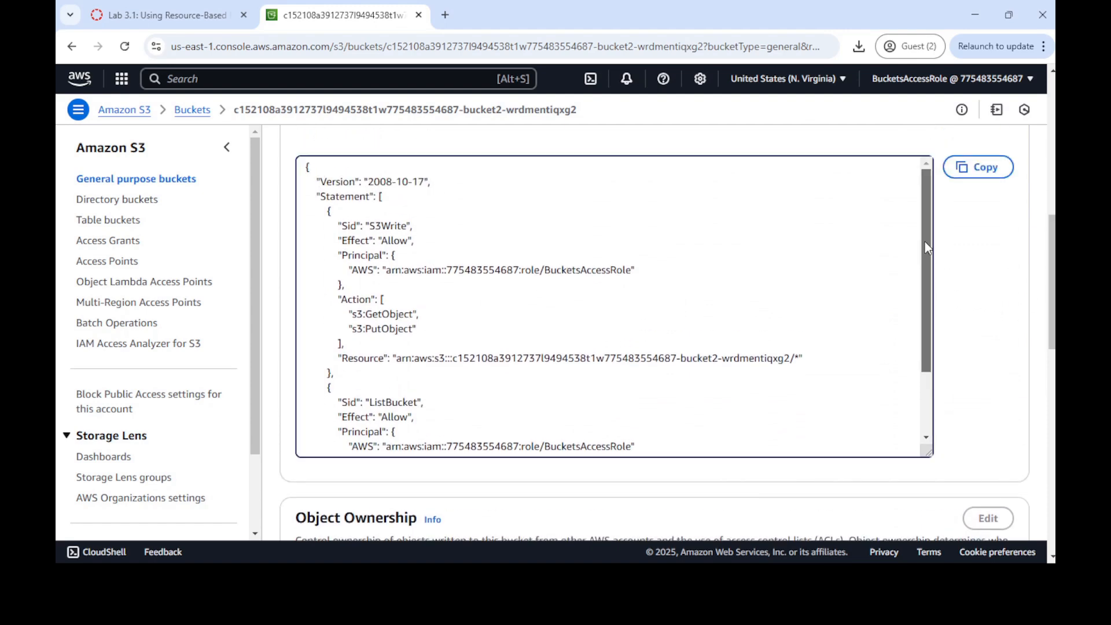
{"action": "left_click_drag", "start_coordinate": [306, 166], "coordinate": [474, 380]}
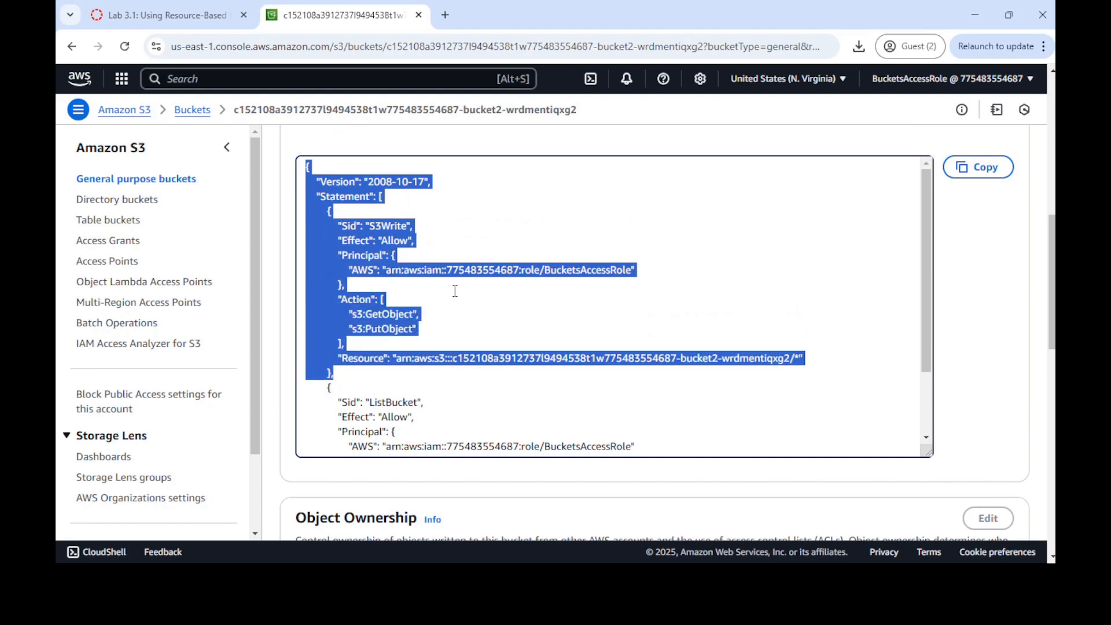
{"action": "left_click", "coordinate": [358, 229]}
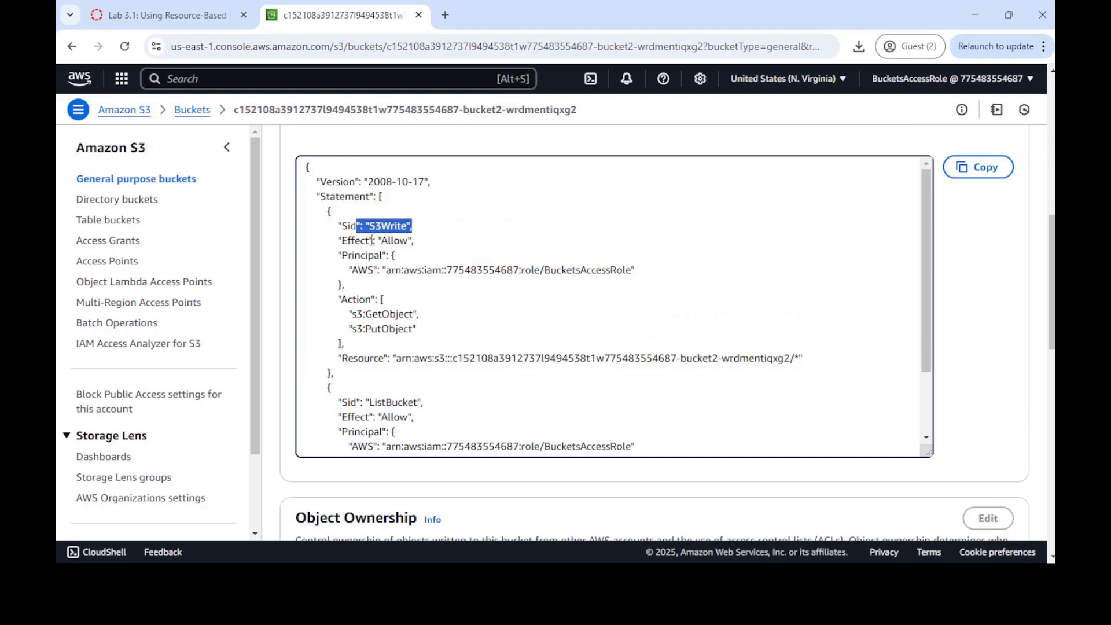
{"action": "left_click_drag", "start_coordinate": [369, 240], "coordinate": [425, 240]}
{"action": "left_click_drag", "start_coordinate": [544, 273], "coordinate": [632, 265]}
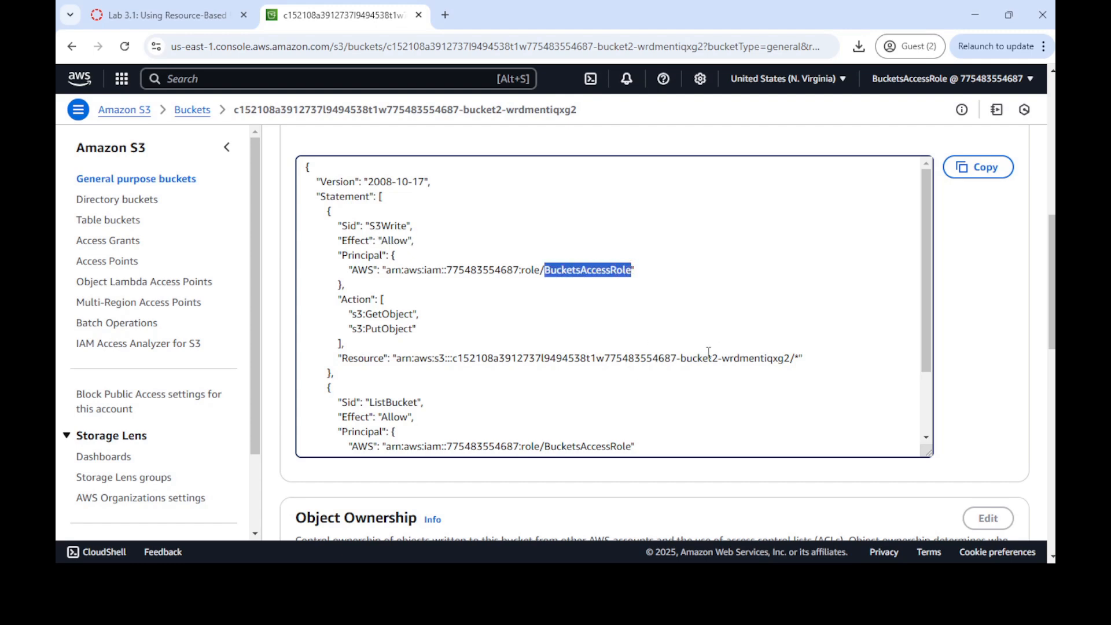
{"action": "left_click_drag", "start_coordinate": [681, 359], "coordinate": [716, 354]}
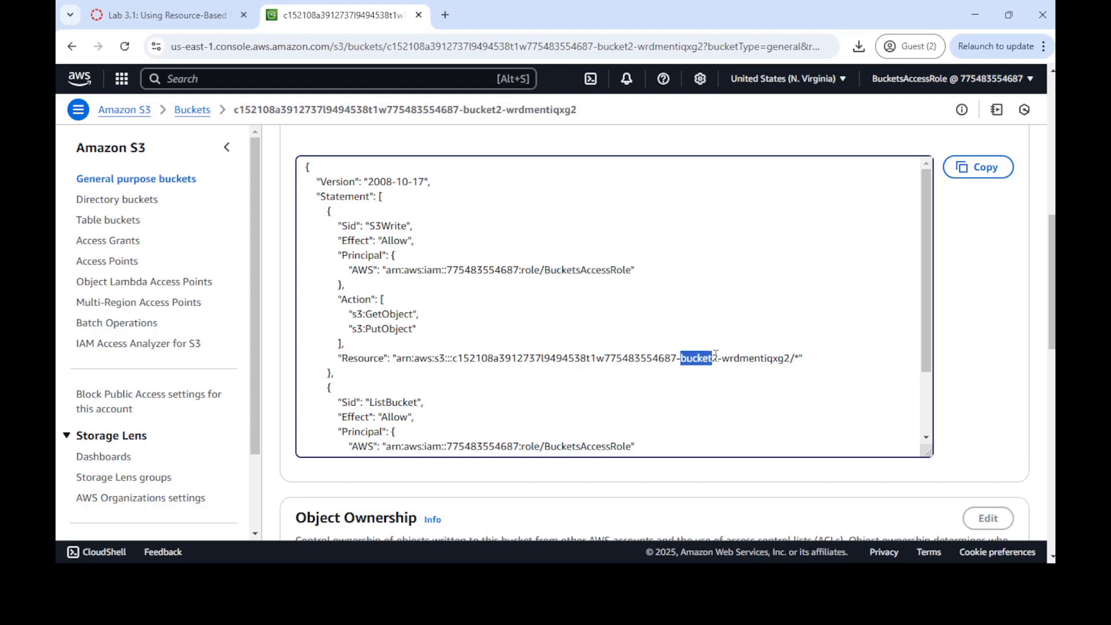
Step: Examine the ListBucket statement in bucket2's policy and compare its principal and resource with the S3Write statement
{"action": "scroll", "coordinate": [527, 331], "scroll_direction": "down", "scroll_amount": 2}
{"action": "left_click_drag", "start_coordinate": [544, 373], "coordinate": [633, 372]}
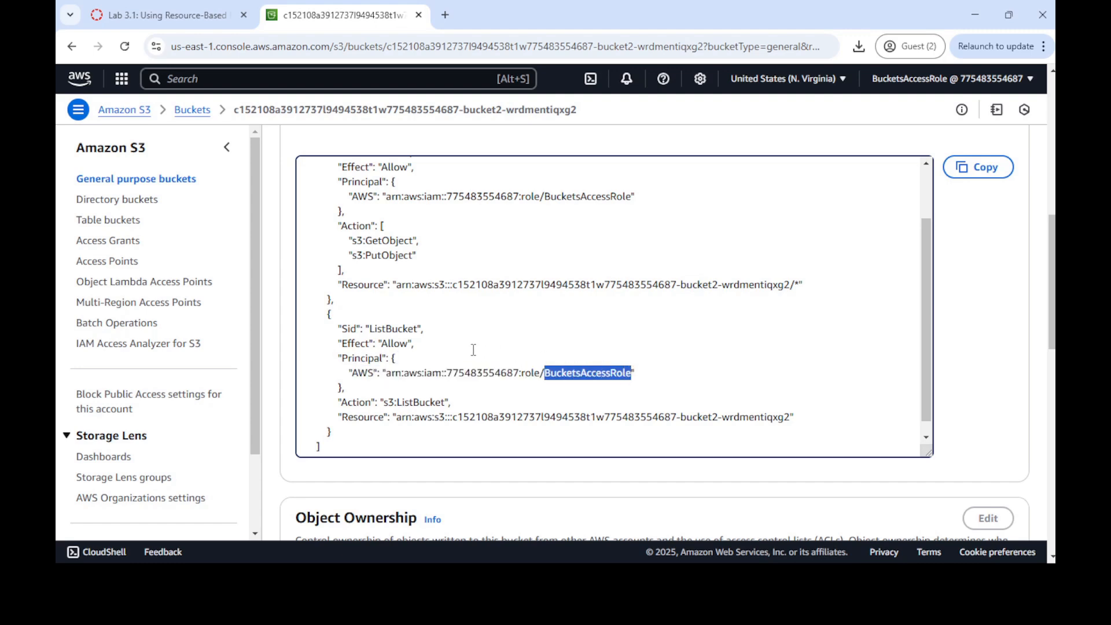
{"action": "scroll", "coordinate": [474, 349], "scroll_direction": "down", "scroll_amount": 1}
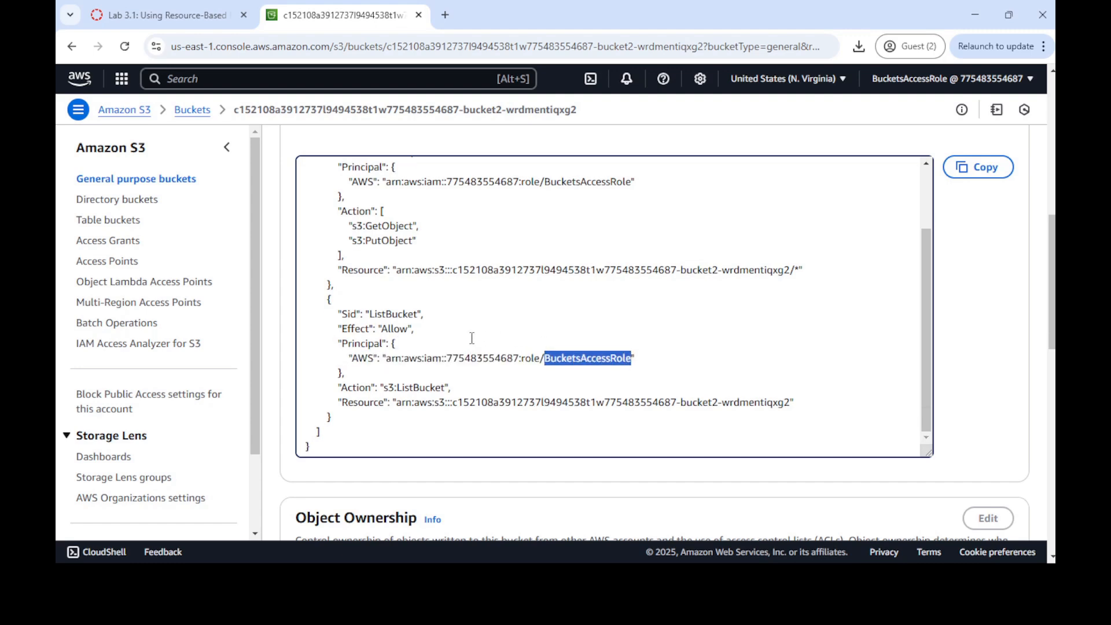
{"action": "double_click", "coordinate": [696, 403]}
{"action": "scroll", "coordinate": [624, 305], "scroll_direction": "up", "scroll_amount": 3}
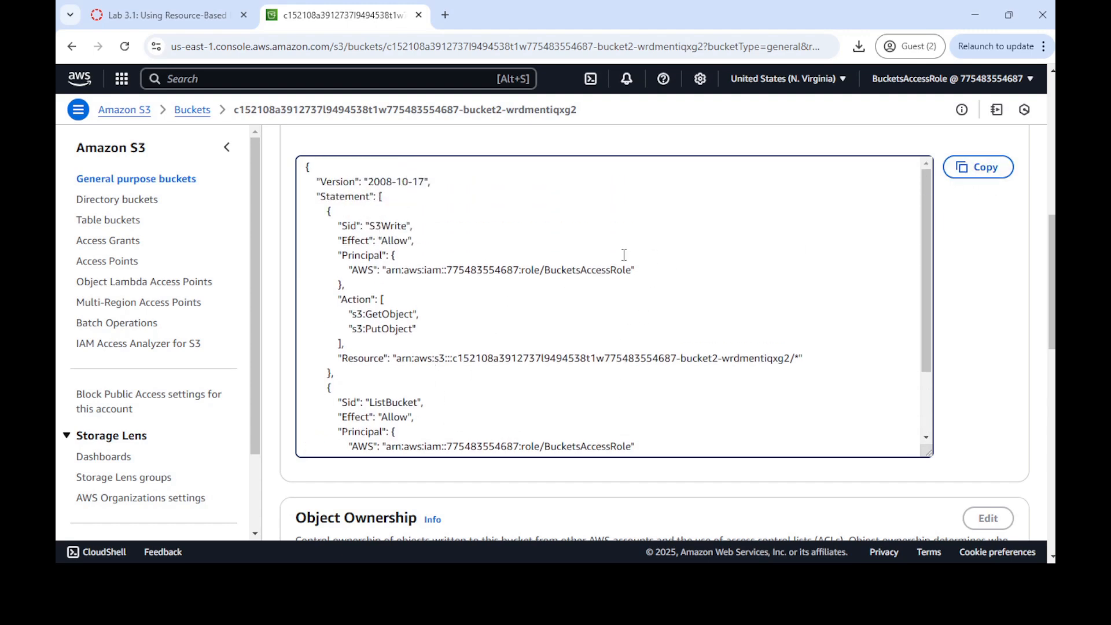
{"action": "left_click_drag", "start_coordinate": [544, 268], "coordinate": [632, 268]}
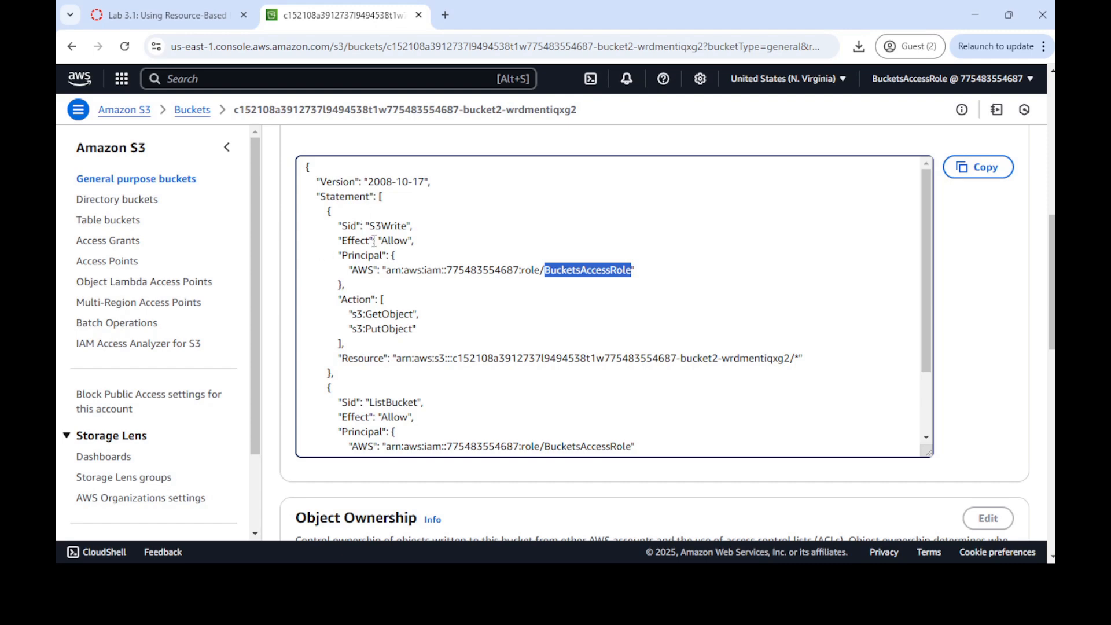
{"action": "left_click_drag", "start_coordinate": [369, 225], "coordinate": [405, 222]}
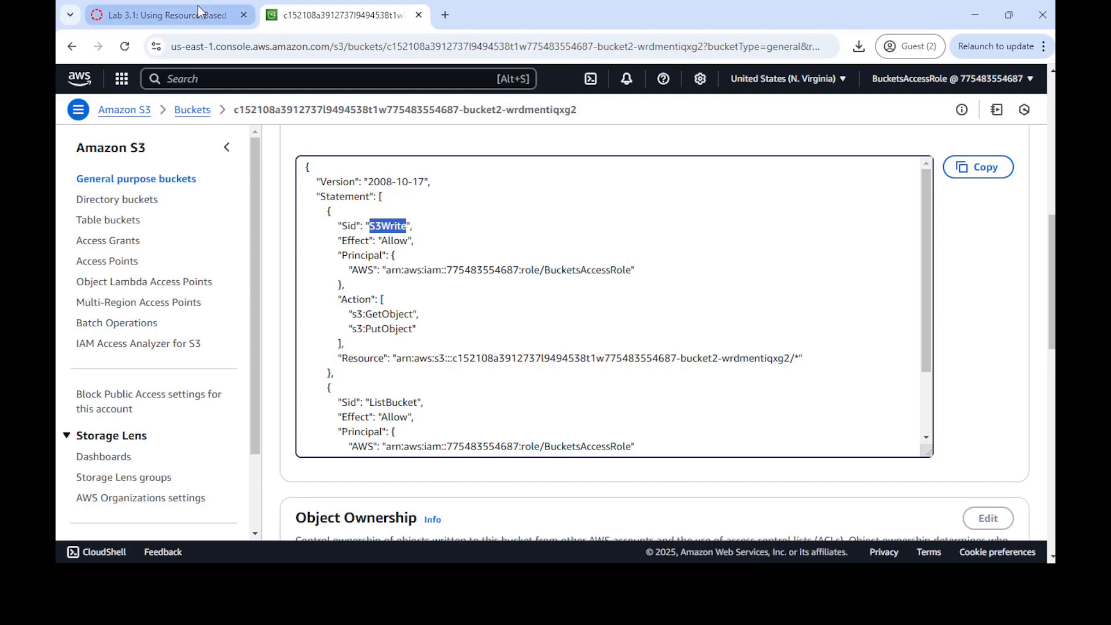
Step: Widen the instructions area on the lab page and review task 22's steps for uploading Image2.jpg to bucket2
{"action": "left_click", "coordinate": [162, 15]}
{"action": "left_click_drag", "start_coordinate": [591, 359], "coordinate": [707, 367]}
{"action": "scroll", "coordinate": [583, 418], "scroll_direction": "down", "scroll_amount": 2}
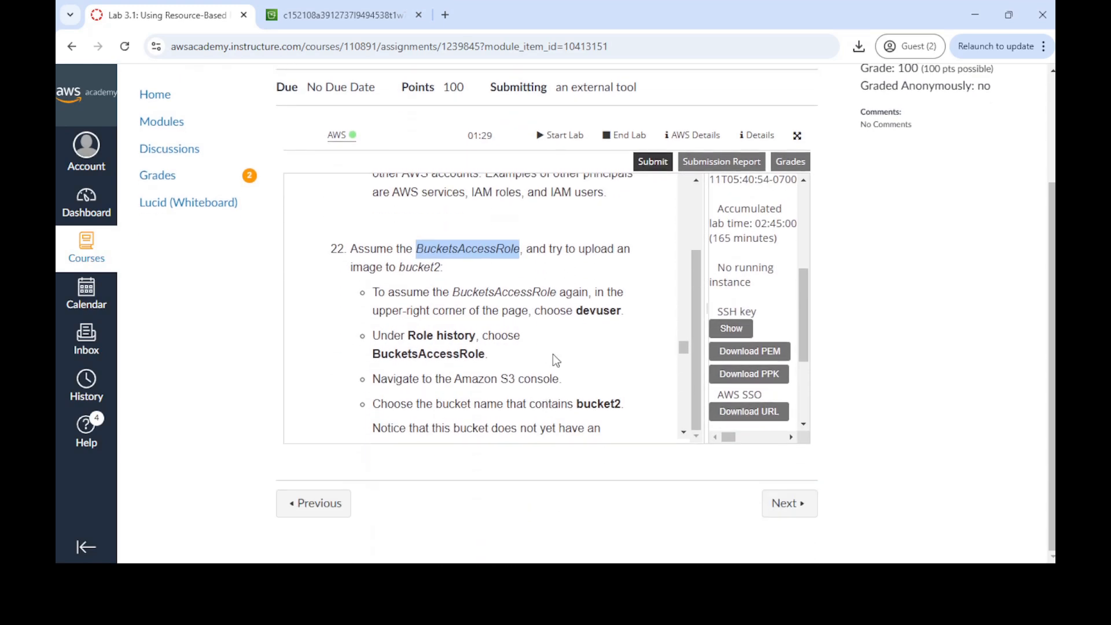
{"action": "left_click_drag", "start_coordinate": [343, 250], "coordinate": [359, 250]}
{"action": "left_click", "coordinate": [499, 309]}
{"action": "scroll", "coordinate": [497, 310], "scroll_direction": "down", "scroll_amount": 5}
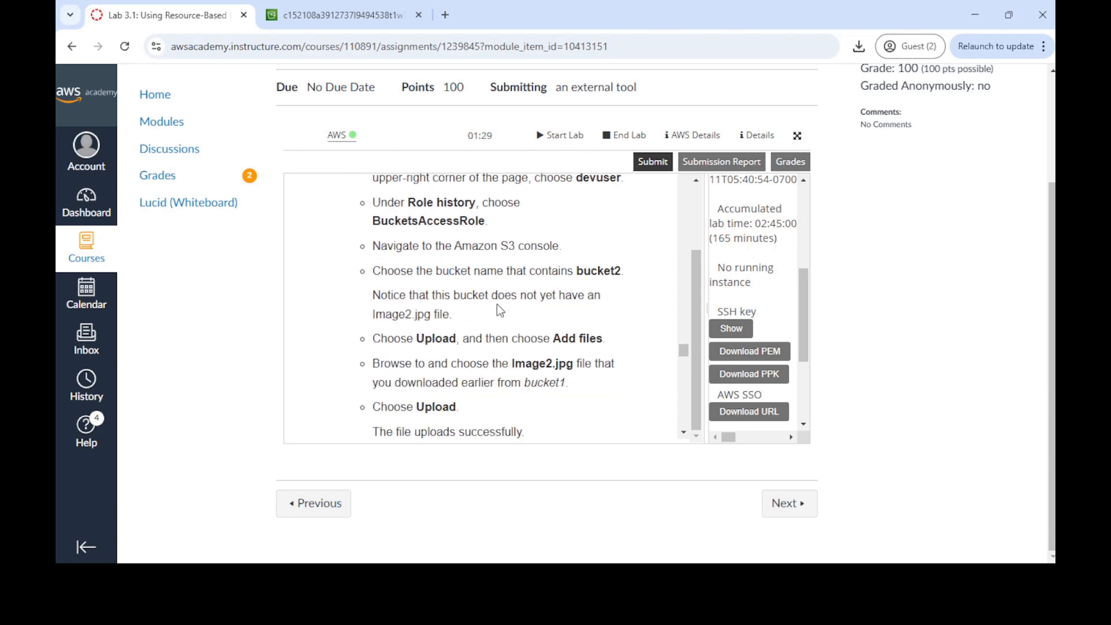
{"action": "scroll", "coordinate": [498, 306], "scroll_direction": "up", "scroll_amount": 1}
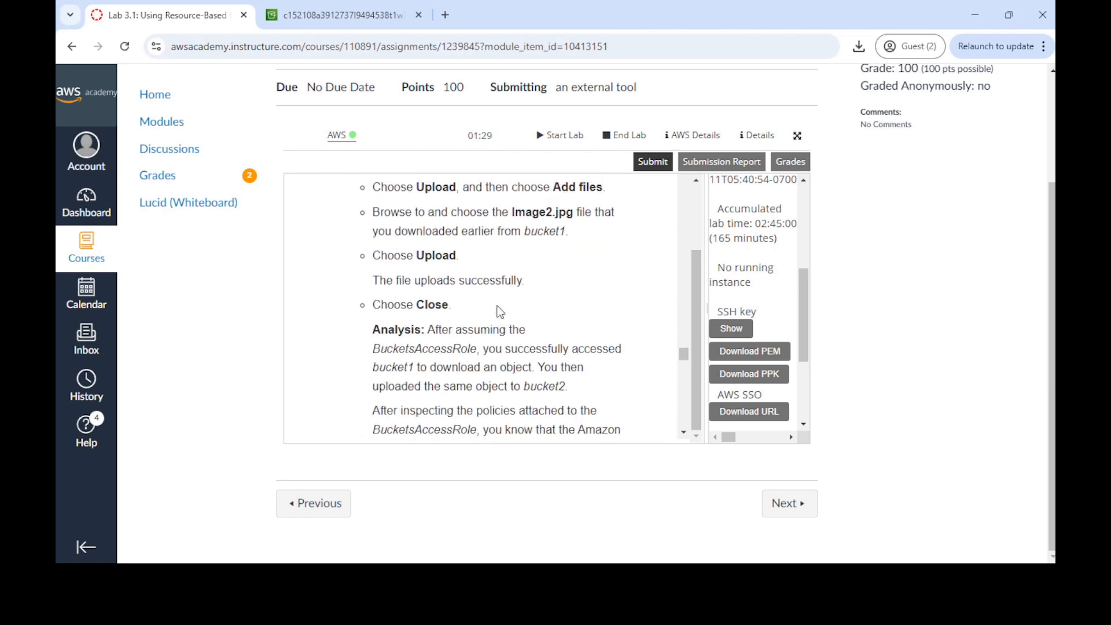
Step: Return to the S3 buckets list and open the bucket whose name contains bucket2
{"action": "left_click", "coordinate": [313, 17]}
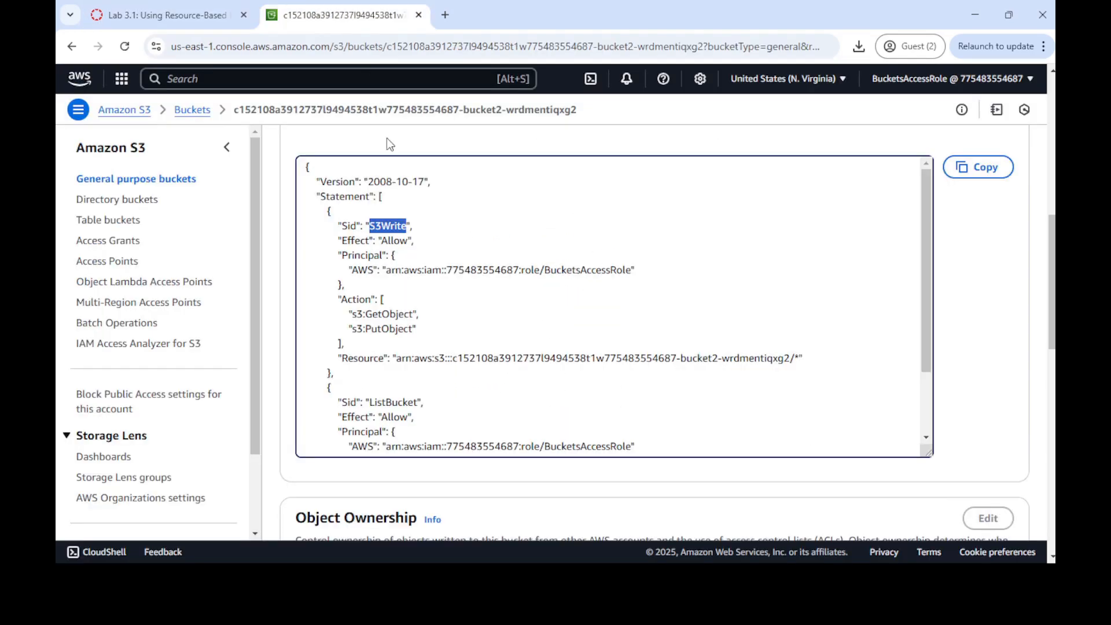
{"action": "scroll", "coordinate": [819, 335], "scroll_direction": "up", "scroll_amount": 6}
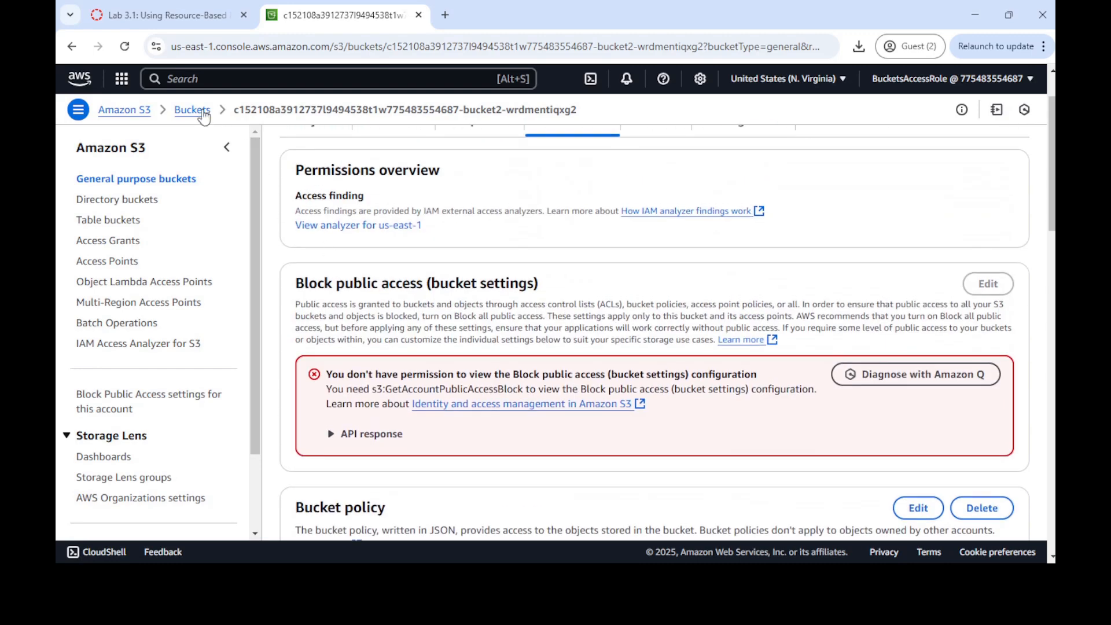
{"action": "left_click", "coordinate": [203, 115]}
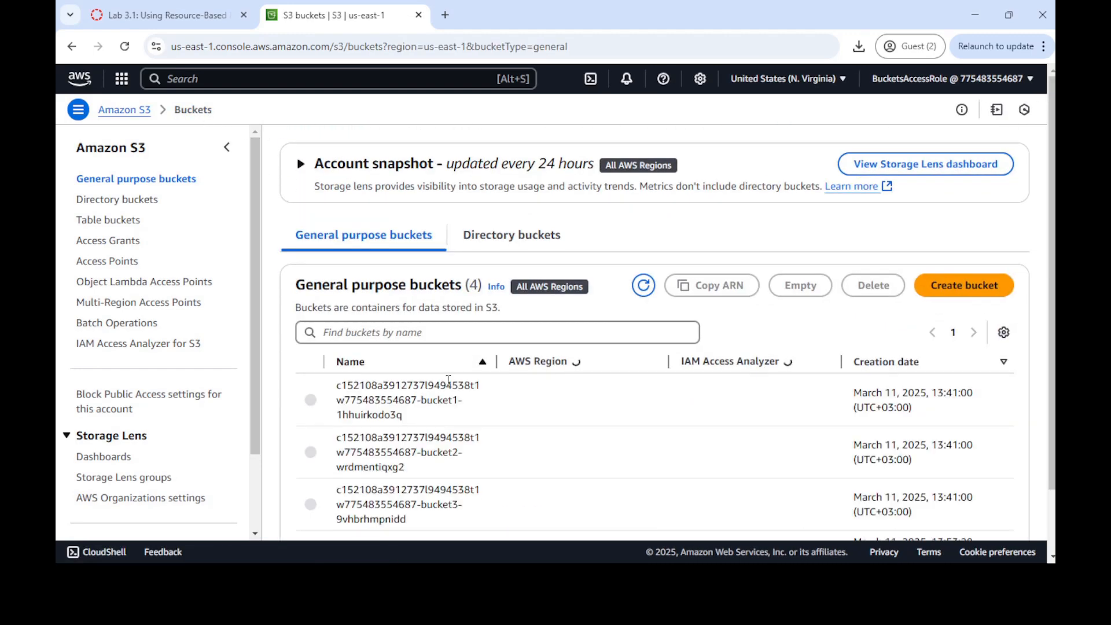
{"action": "left_click", "coordinate": [420, 448]}
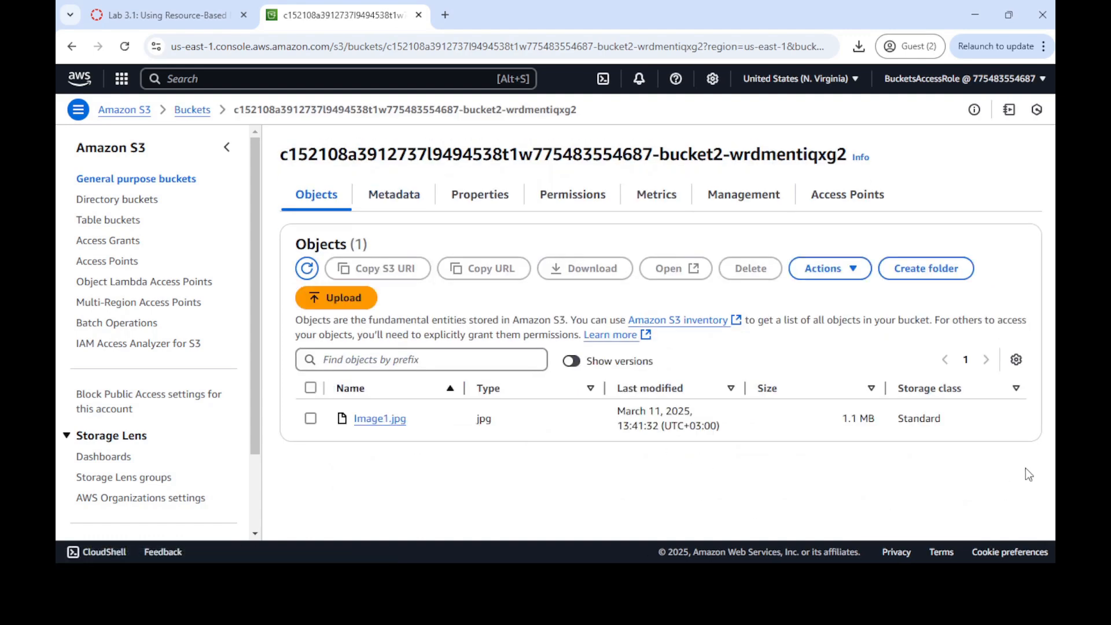
Step: Start an upload to bucket2 and add Image2.jpg from the Labs folder
{"action": "left_click", "coordinate": [344, 296]}
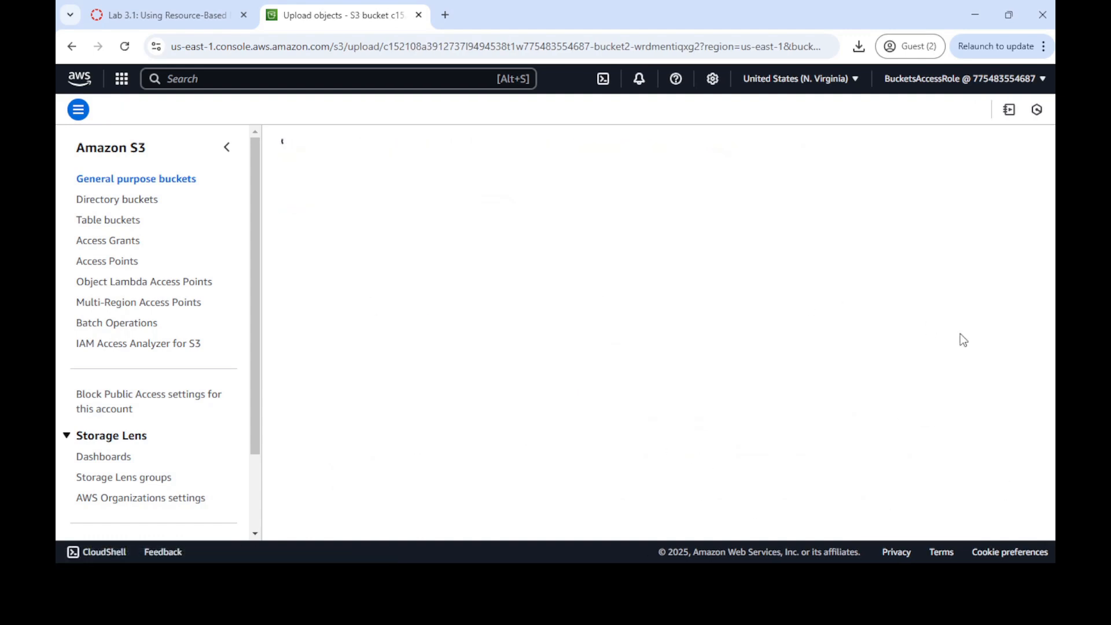
{"action": "scroll", "coordinate": [930, 383], "scroll_direction": "down", "scroll_amount": 1}
{"action": "scroll", "coordinate": [931, 380], "scroll_direction": "down", "scroll_amount": 2}
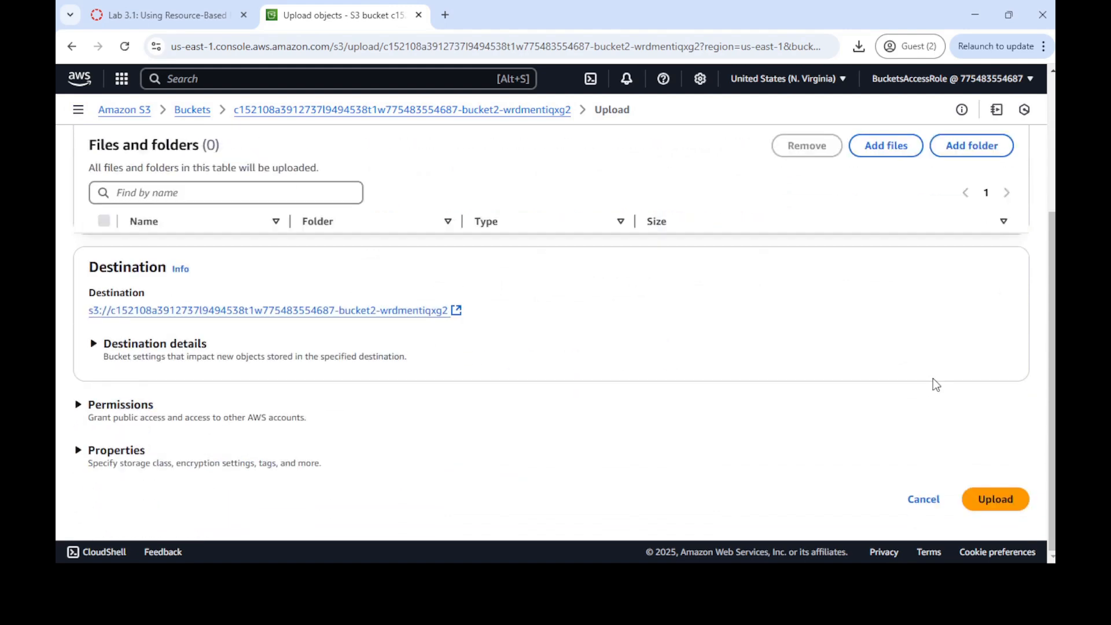
{"action": "left_click", "coordinate": [991, 497]}
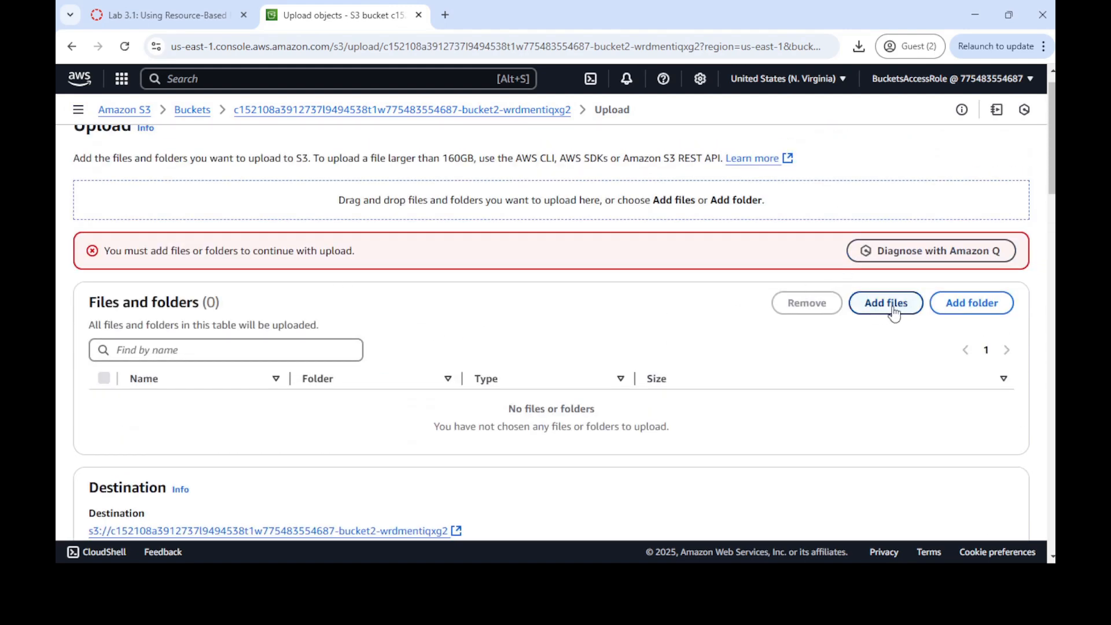
{"action": "left_click", "coordinate": [891, 307]}
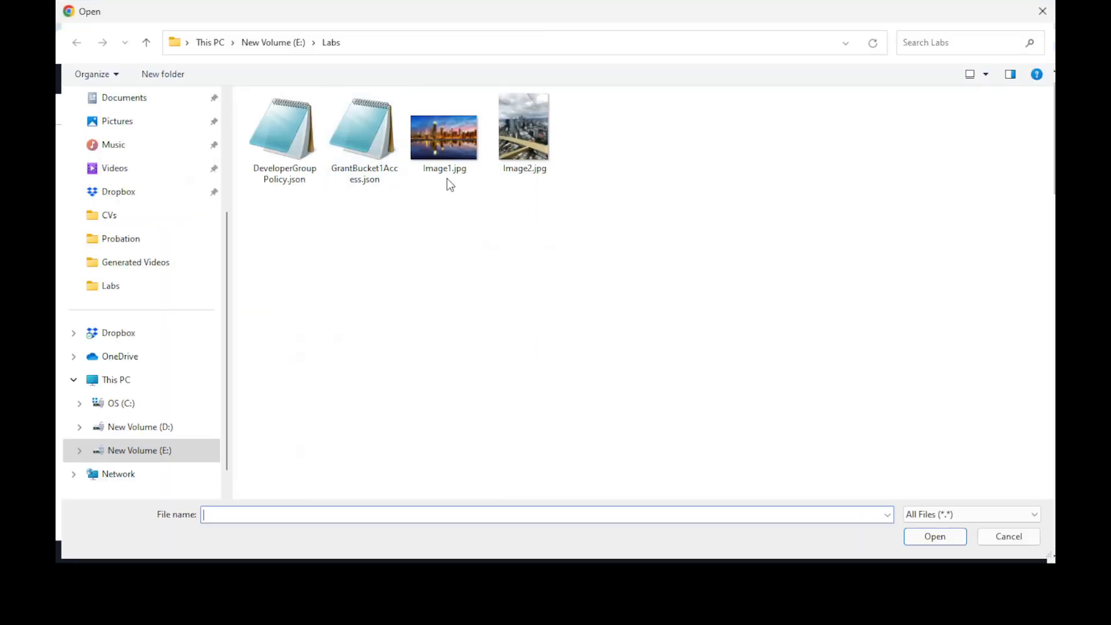
{"action": "left_click", "coordinate": [523, 131]}
{"action": "left_click", "coordinate": [935, 536]}
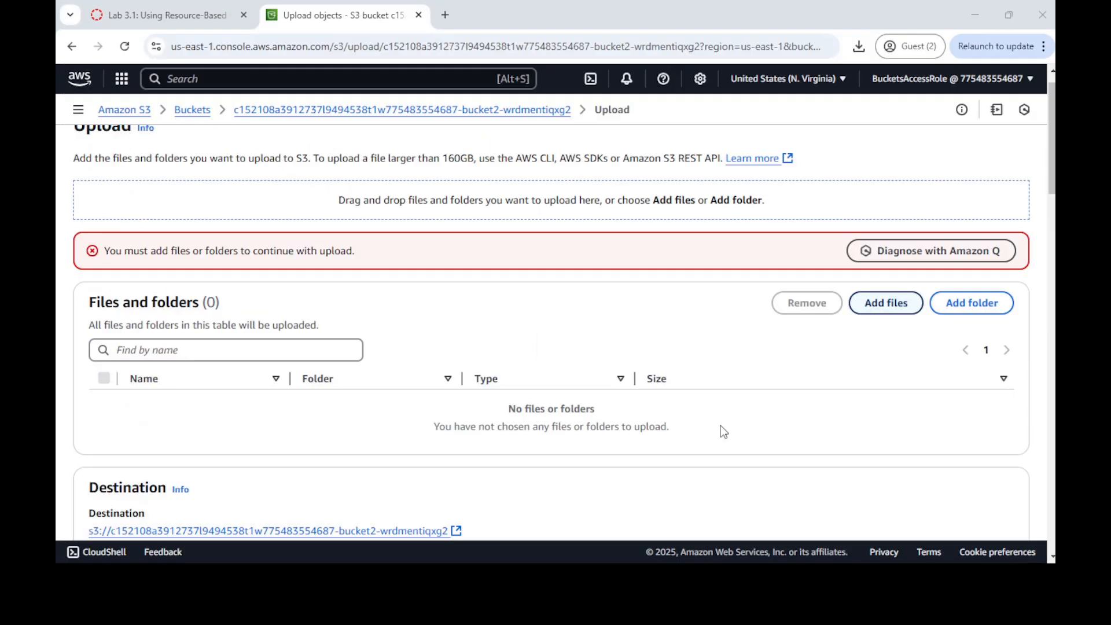
Step: Select Image2.jpg in the upload list, look over the storage class properties and upload the file to bucket2
{"action": "left_click", "coordinate": [104, 350]}
{"action": "scroll", "coordinate": [792, 338], "scroll_direction": "down", "scroll_amount": 1}
{"action": "scroll", "coordinate": [909, 328], "scroll_direction": "down", "scroll_amount": 15}
{"action": "scroll", "coordinate": [1002, 409], "scroll_direction": "up", "scroll_amount": 6}
{"action": "scroll", "coordinate": [998, 405], "scroll_direction": "up", "scroll_amount": 5}
{"action": "scroll", "coordinate": [991, 416], "scroll_direction": "up", "scroll_amount": 7}
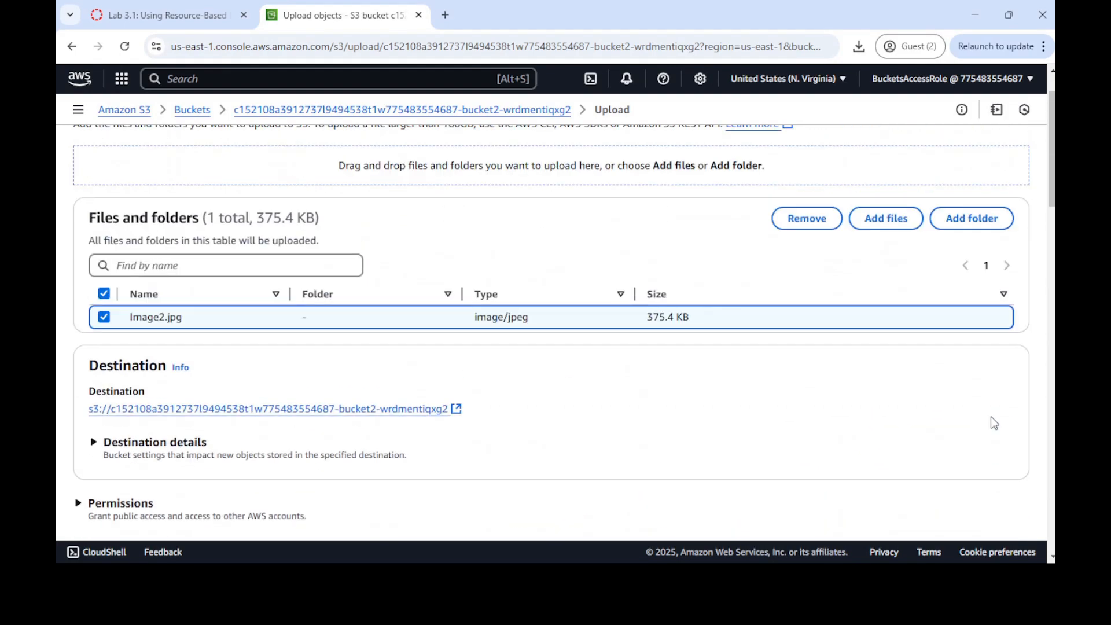
{"action": "scroll", "coordinate": [992, 428], "scroll_direction": "down", "scroll_amount": 2}
{"action": "scroll", "coordinate": [992, 428], "scroll_direction": "down", "scroll_amount": 4}
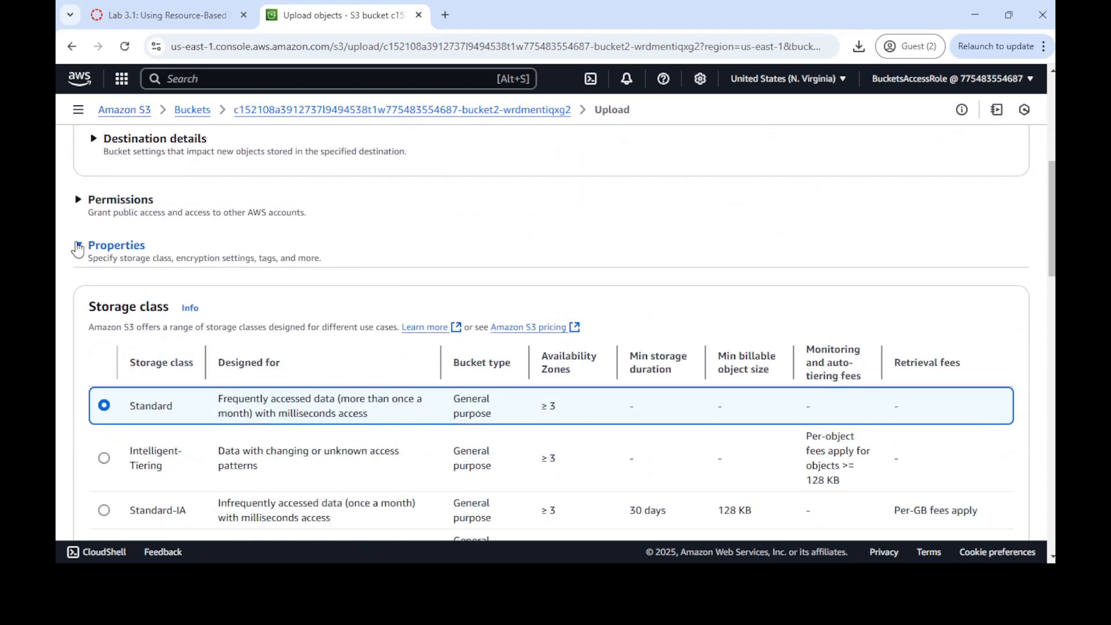
{"action": "left_click", "coordinate": [81, 246]}
{"action": "left_click", "coordinate": [995, 499]}
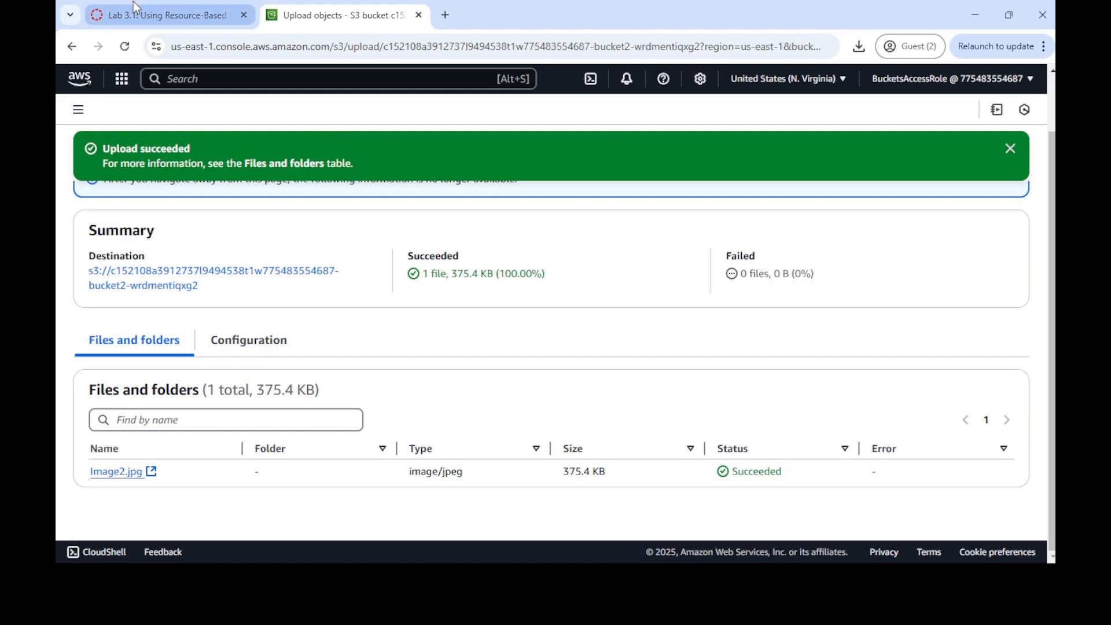
Step: Dismiss the upload notification and reopen bucket2 by searching the console for s3
{"action": "left_click", "coordinate": [208, 17]}
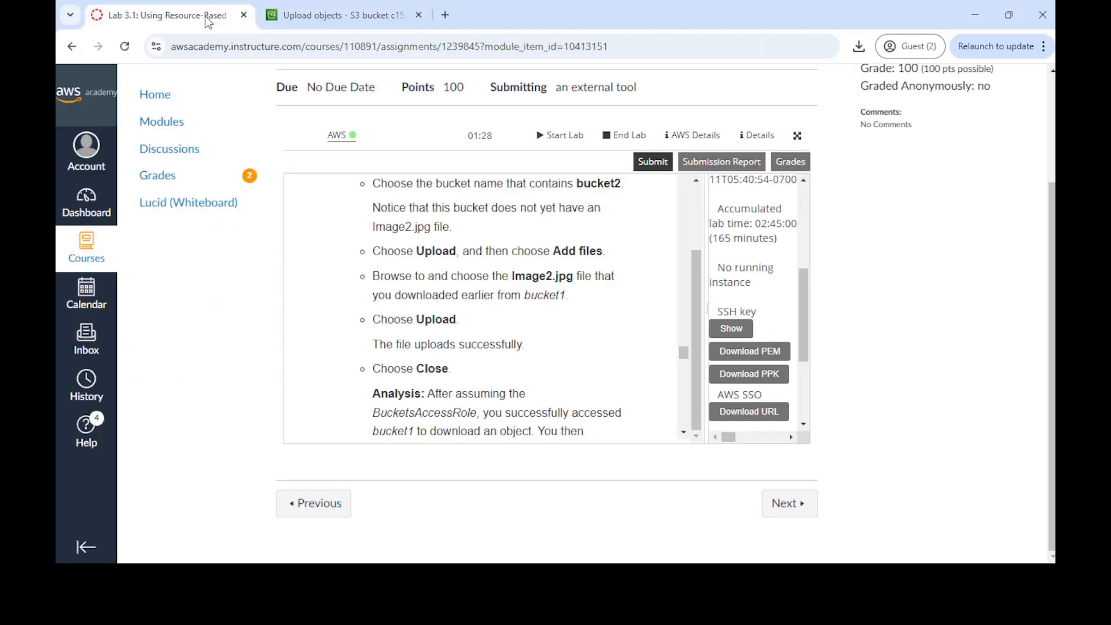
{"action": "left_click", "coordinate": [361, 17]}
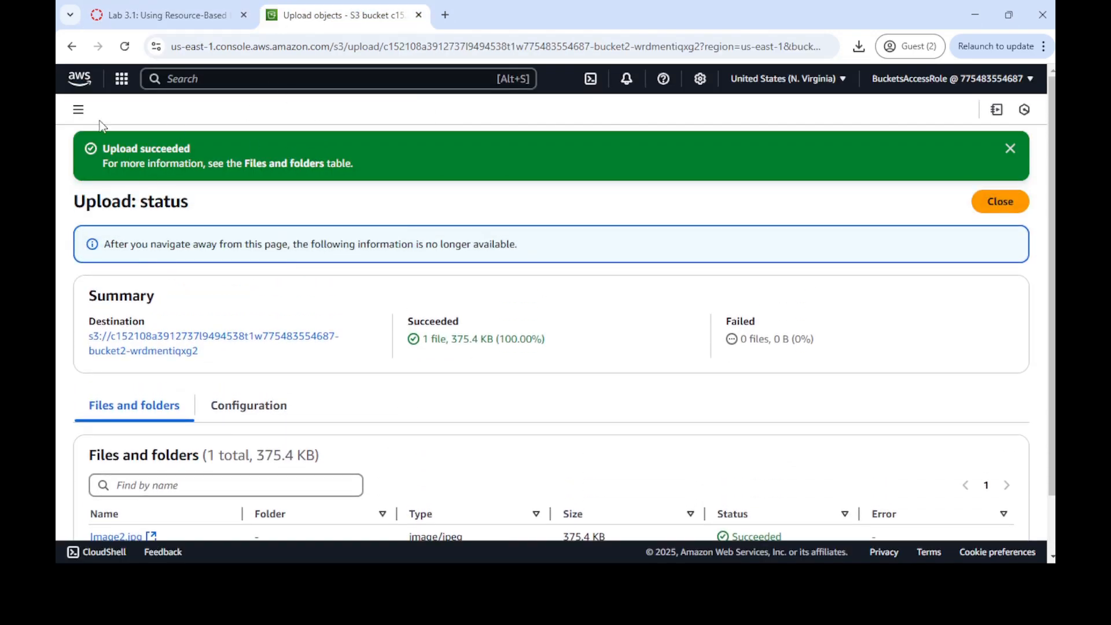
{"action": "left_click", "coordinate": [1010, 148]}
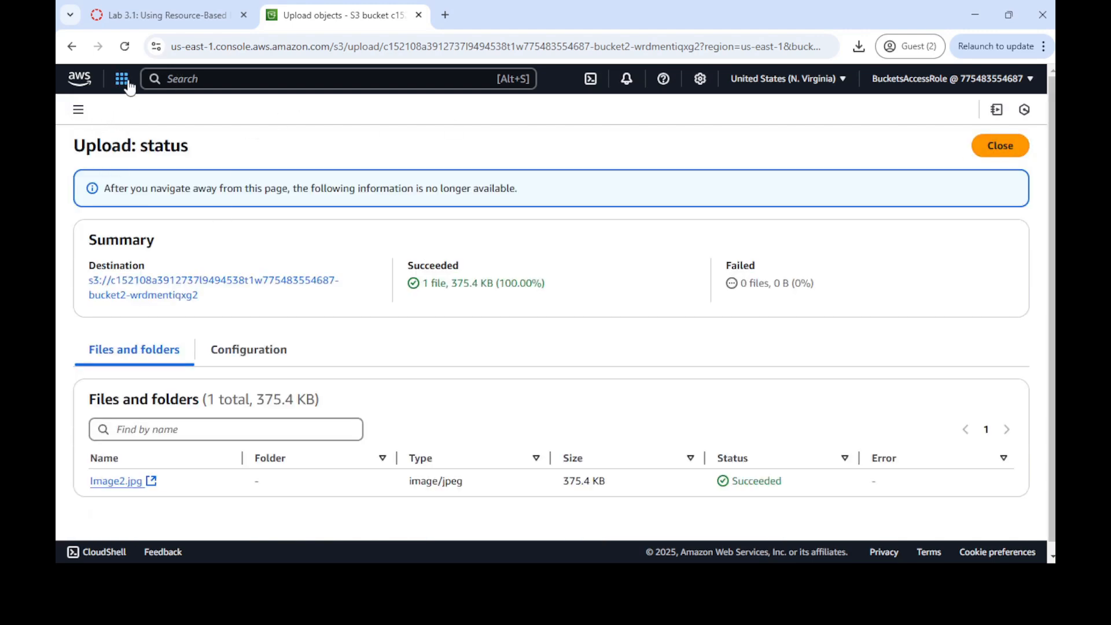
{"action": "left_click", "coordinate": [210, 80]}
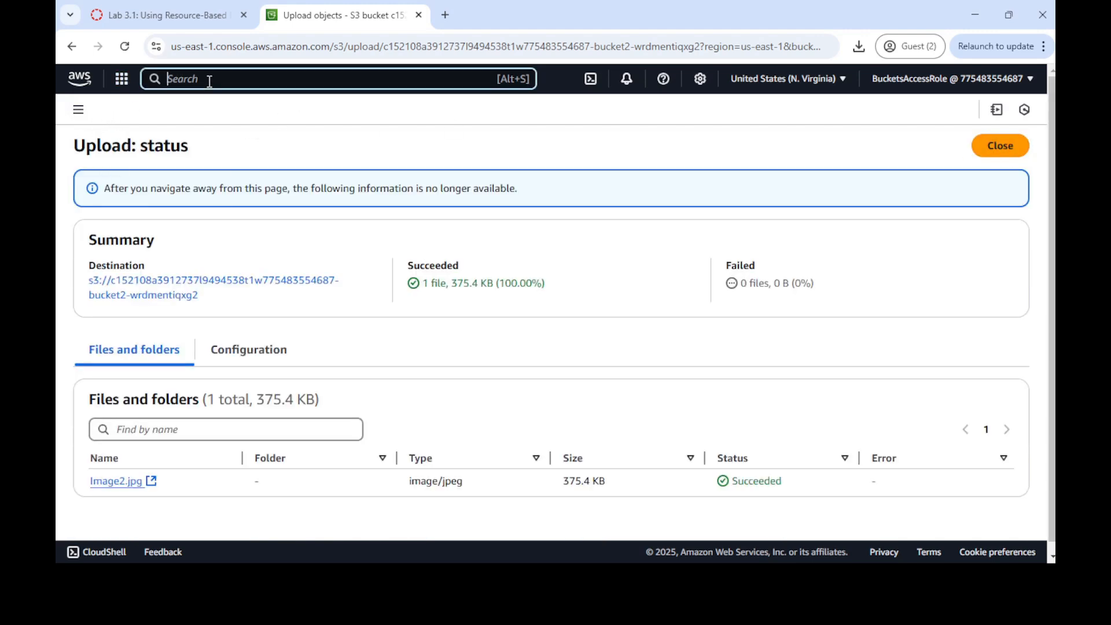
{"action": "type", "text": "s3"}
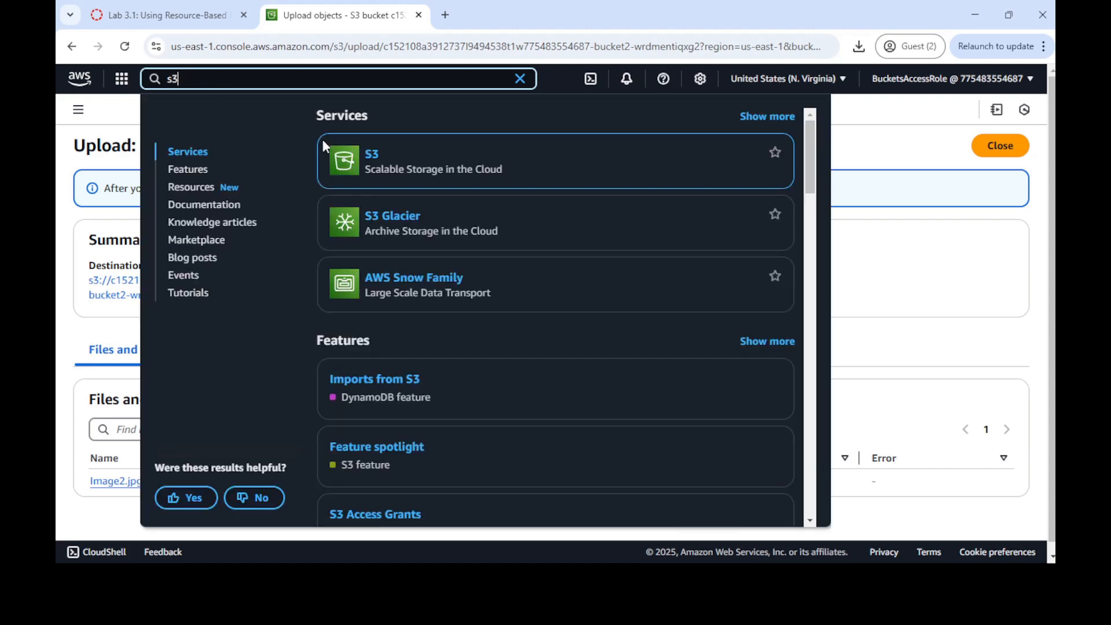
{"action": "left_click", "coordinate": [373, 162]}
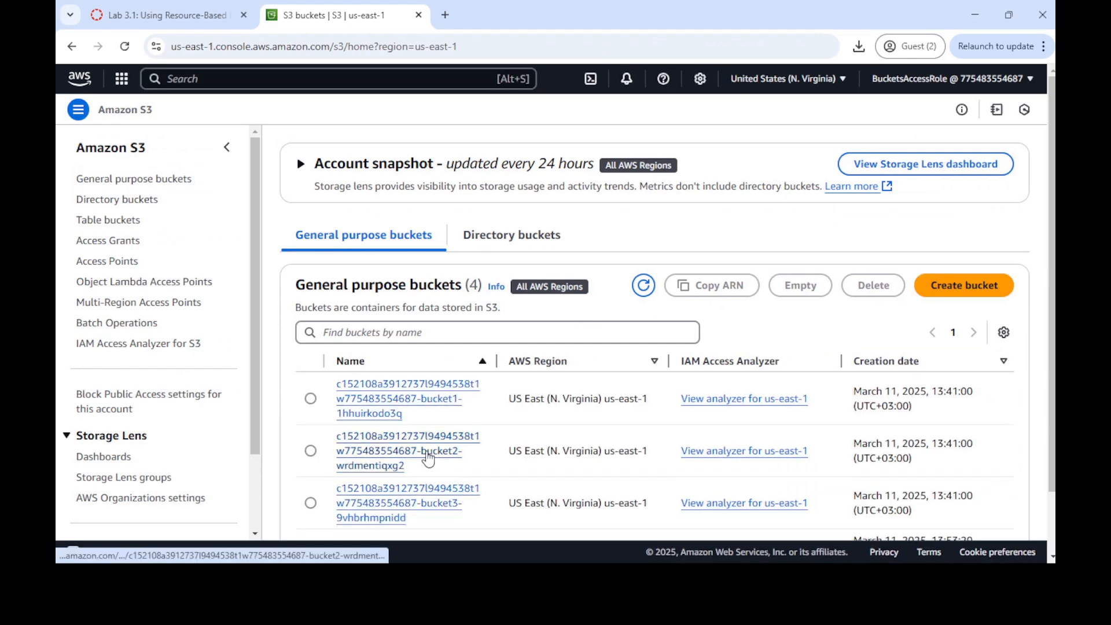
{"action": "left_click", "coordinate": [429, 457]}
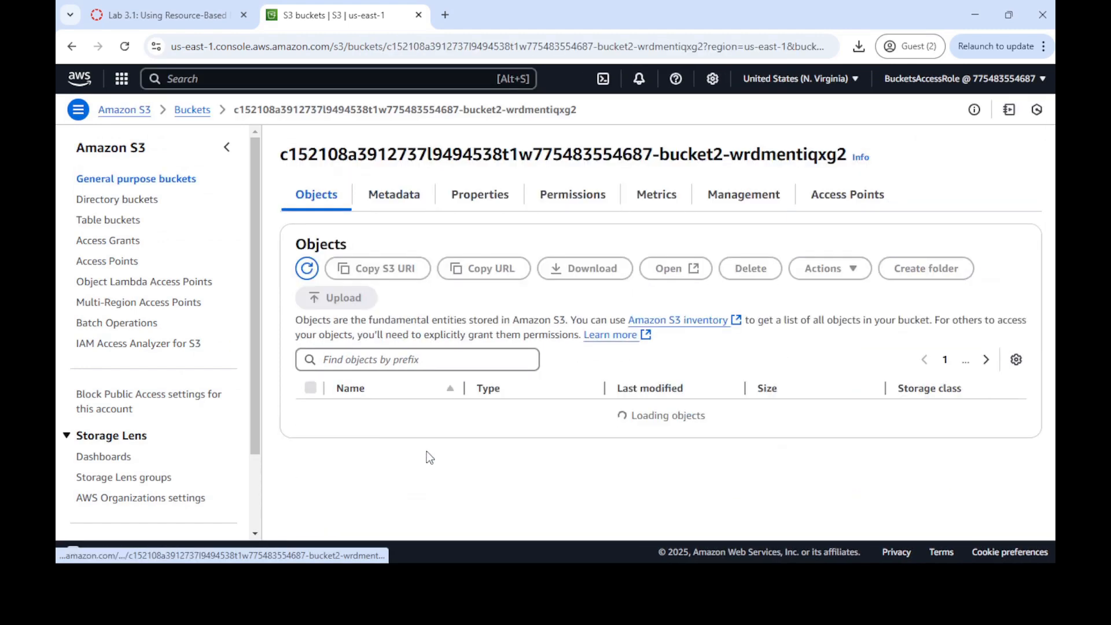
Step: Open bucket2's permissions and review the statements of its bucket policy
{"action": "left_click", "coordinate": [566, 199]}
{"action": "scroll", "coordinate": [446, 309], "scroll_direction": "down", "scroll_amount": 5}
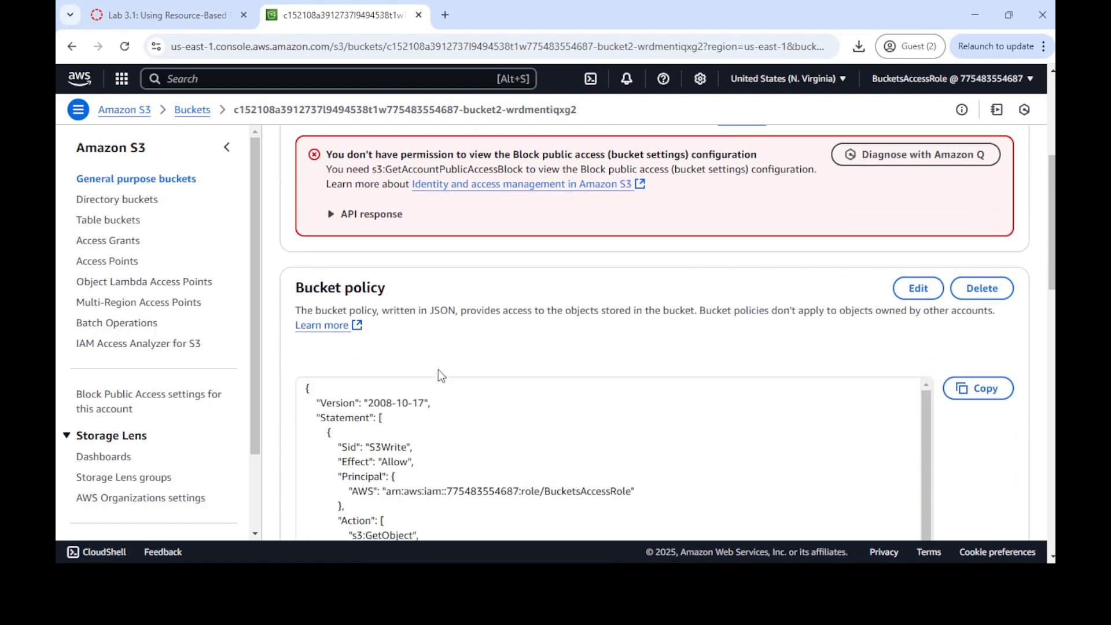
{"action": "scroll", "coordinate": [439, 382], "scroll_direction": "down", "scroll_amount": 2}
{"action": "scroll", "coordinate": [852, 430], "scroll_direction": "down", "scroll_amount": 5}
{"action": "scroll", "coordinate": [922, 427], "scroll_direction": "up", "scroll_amount": 3}
{"action": "scroll", "coordinate": [597, 356], "scroll_direction": "up", "scroll_amount": 5}
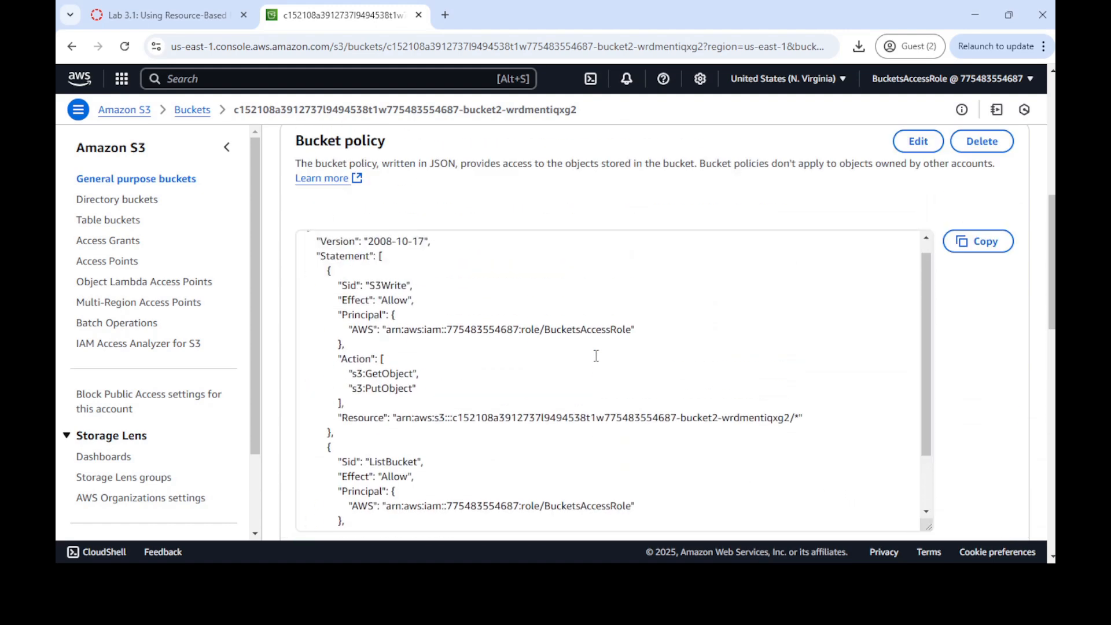
Step: Return to the lab page and read the upload instructions and the analysis of BucketsAccessRole's access to bucket1 and bucket2
{"action": "left_click", "coordinate": [144, 15]}
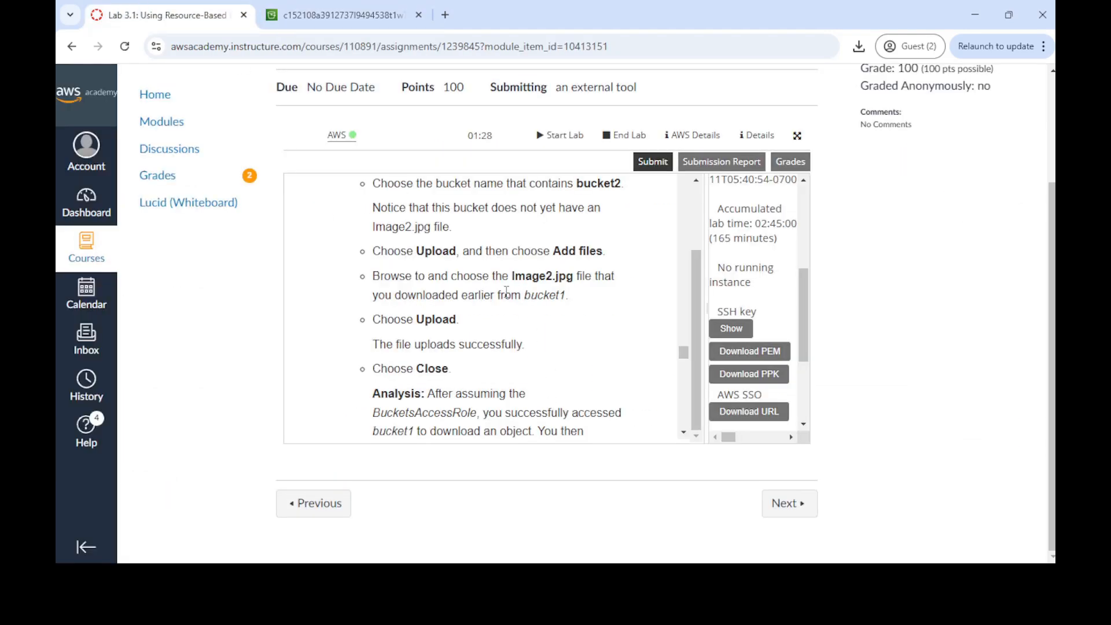
{"action": "scroll", "coordinate": [521, 287], "scroll_direction": "up", "scroll_amount": 5}
{"action": "left_click_drag", "start_coordinate": [418, 248], "coordinate": [527, 249]}
{"action": "left_click", "coordinate": [486, 311]}
{"action": "scroll", "coordinate": [485, 319], "scroll_direction": "down", "scroll_amount": 3}
{"action": "scroll", "coordinate": [484, 317], "scroll_direction": "down", "scroll_amount": 5}
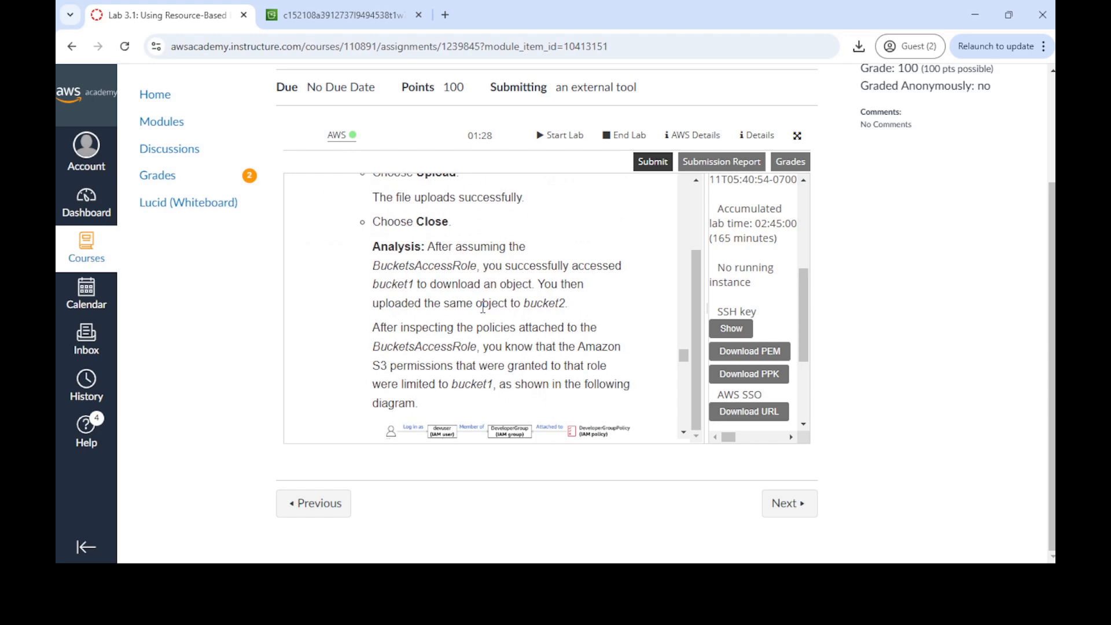
{"action": "scroll", "coordinate": [482, 308], "scroll_direction": "down", "scroll_amount": 6}
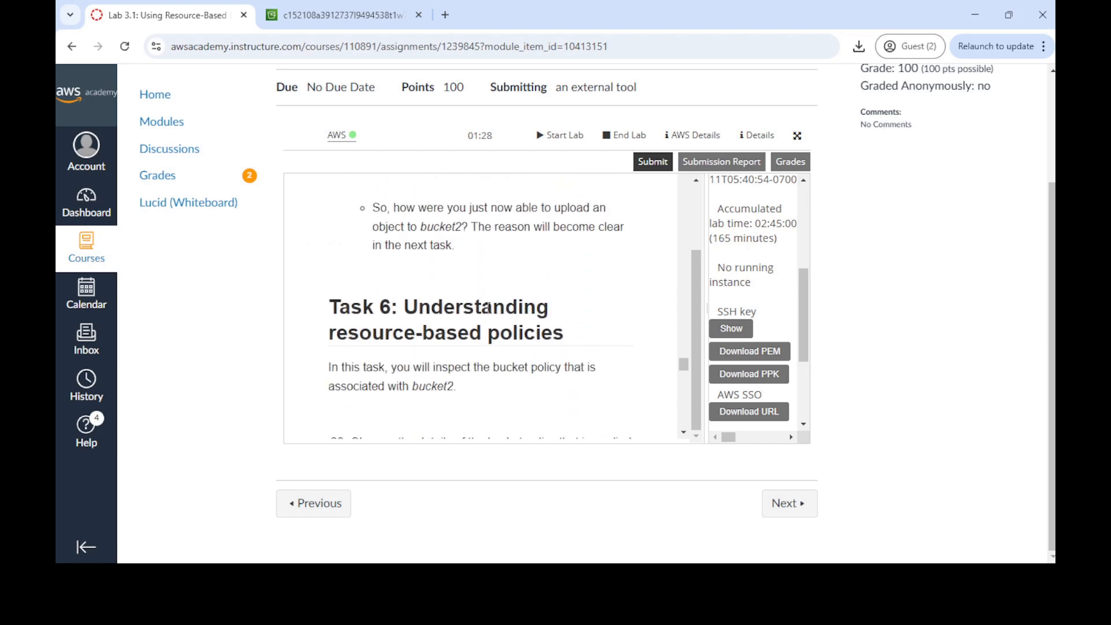
Step: Read Task 6, step 23 of the lab about the S3Write and ListBucket statements in bucket2's policy
{"action": "scroll", "coordinate": [491, 309], "scroll_direction": "down", "scroll_amount": 2}
{"action": "scroll", "coordinate": [491, 311], "scroll_direction": "down", "scroll_amount": 2}
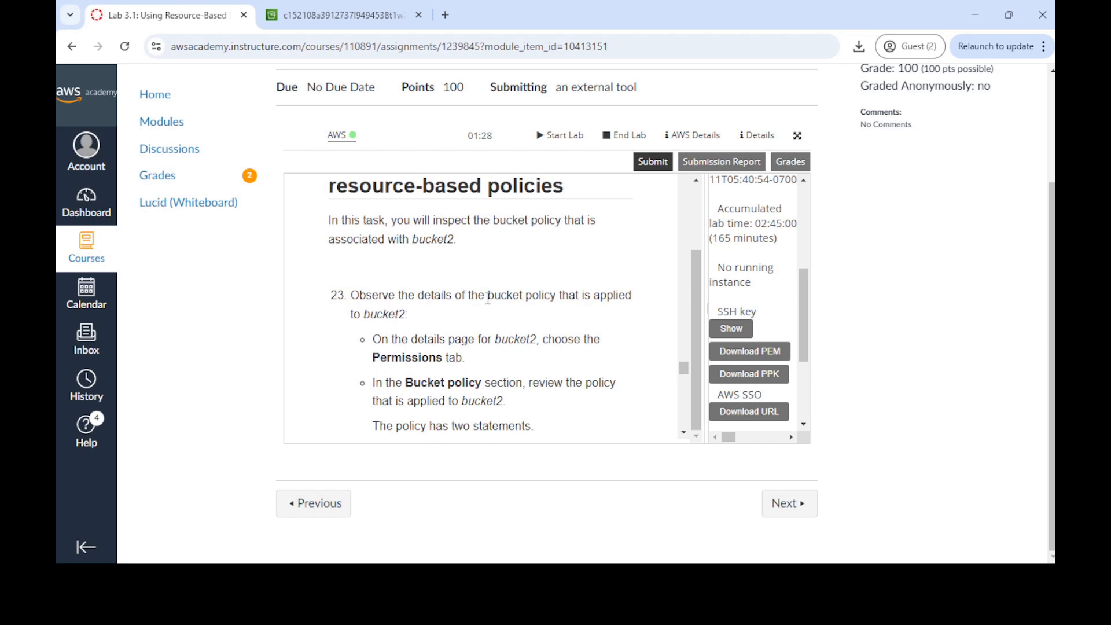
{"action": "left_click_drag", "start_coordinate": [373, 358], "coordinate": [422, 359]}
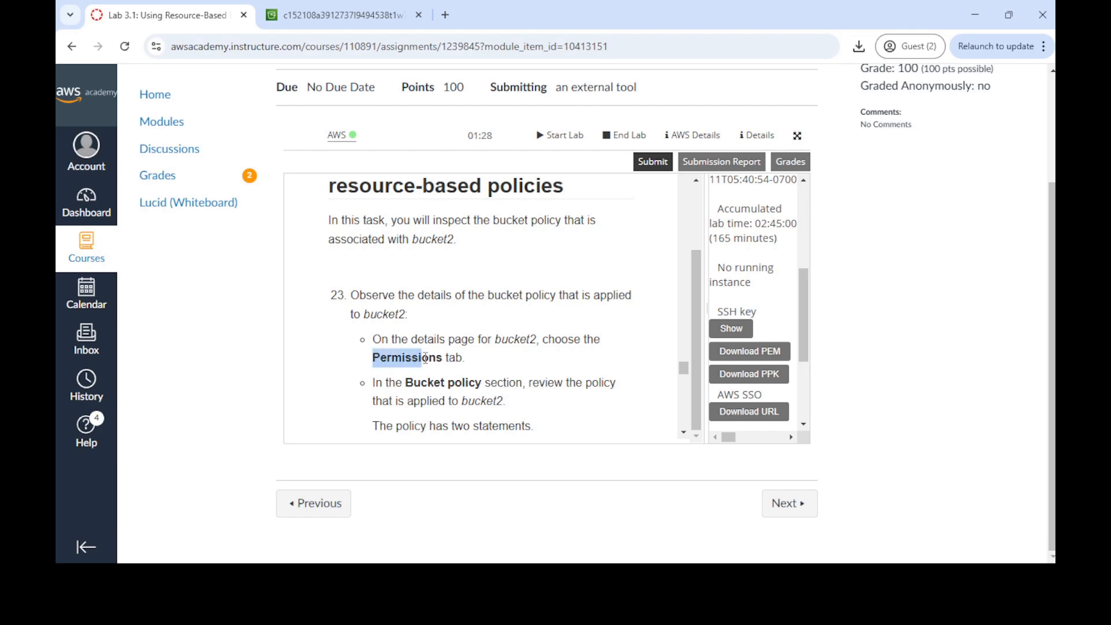
{"action": "scroll", "coordinate": [471, 365], "scroll_direction": "down", "scroll_amount": 4}
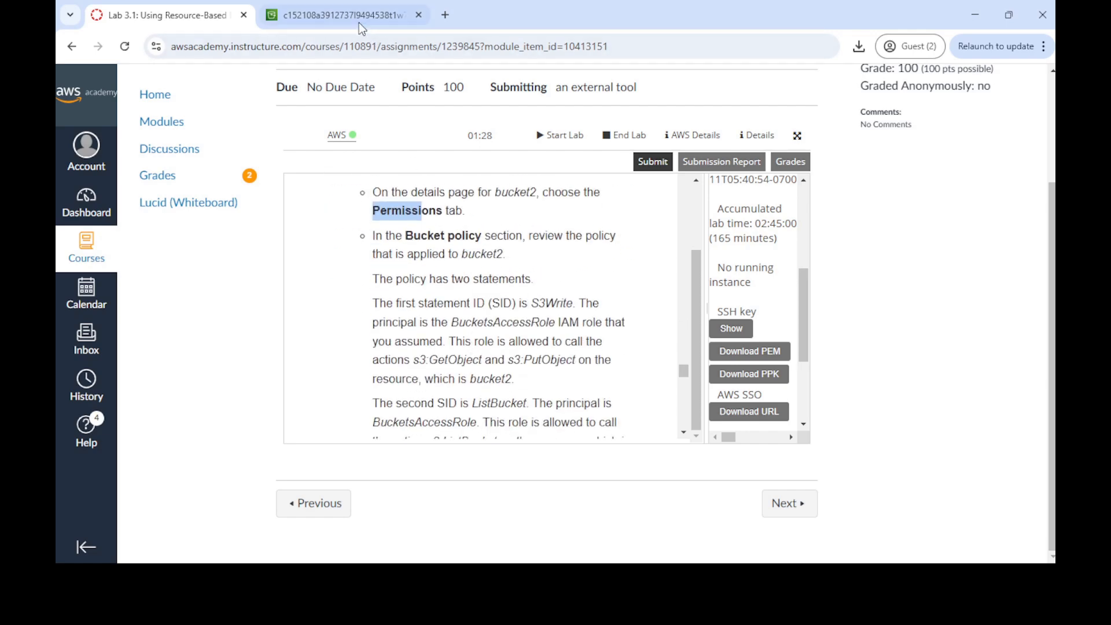
{"action": "left_click", "coordinate": [363, 22]}
{"action": "left_click", "coordinate": [196, 15]}
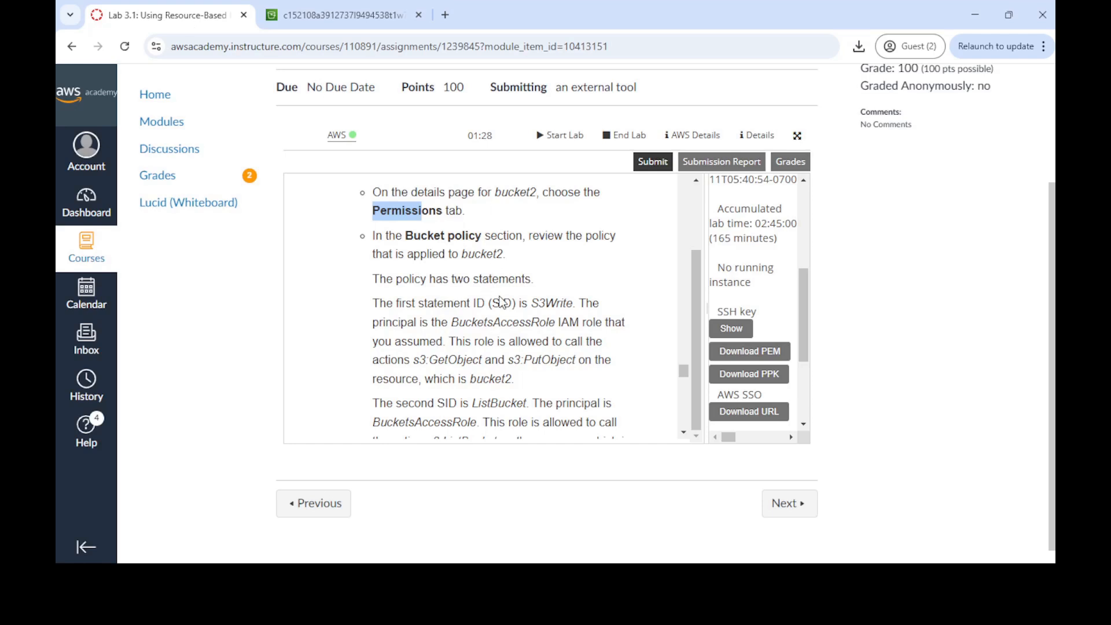
{"action": "left_click_drag", "start_coordinate": [533, 303], "coordinate": [569, 300]}
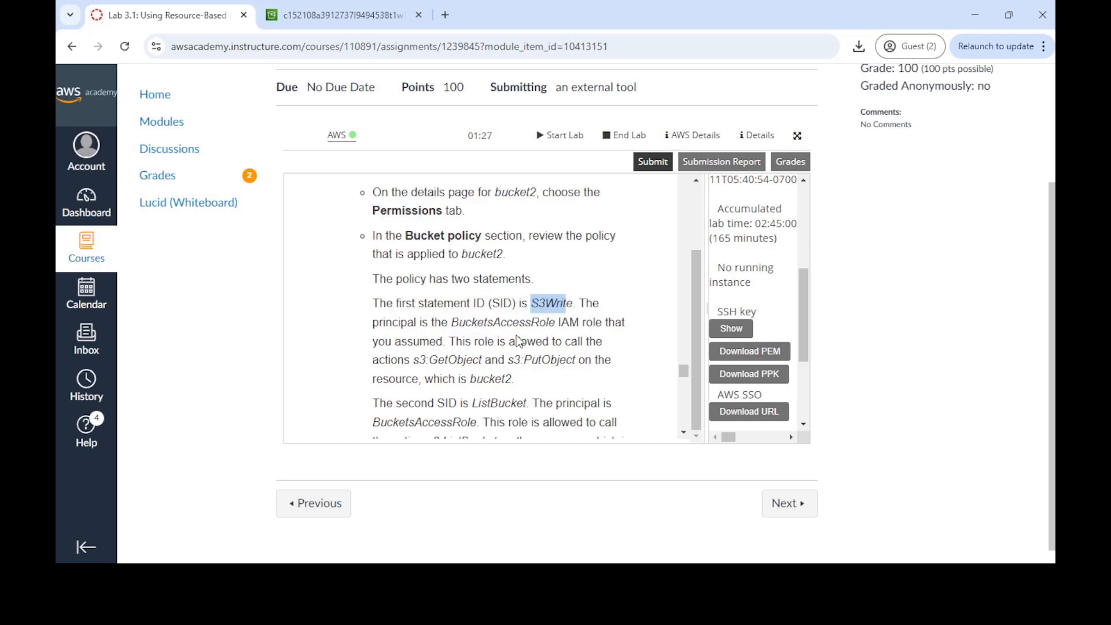
{"action": "scroll", "coordinate": [514, 339], "scroll_direction": "down", "scroll_amount": 1}
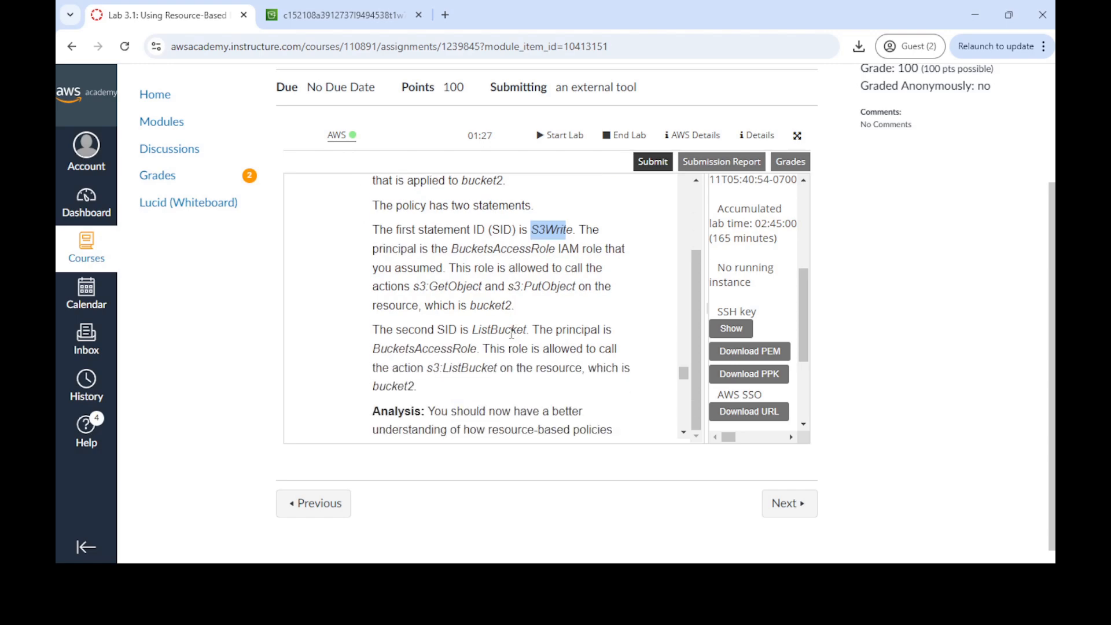
{"action": "scroll", "coordinate": [512, 334], "scroll_direction": "down", "scroll_amount": 1}
{"action": "scroll", "coordinate": [514, 321], "scroll_direction": "up", "scroll_amount": 1}
Step: Review the policy diagram and the challenge task's steps 24 and 25 about uploading Image2.jpg to bucket3
{"action": "scroll", "coordinate": [518, 307], "scroll_direction": "down", "scroll_amount": 8}
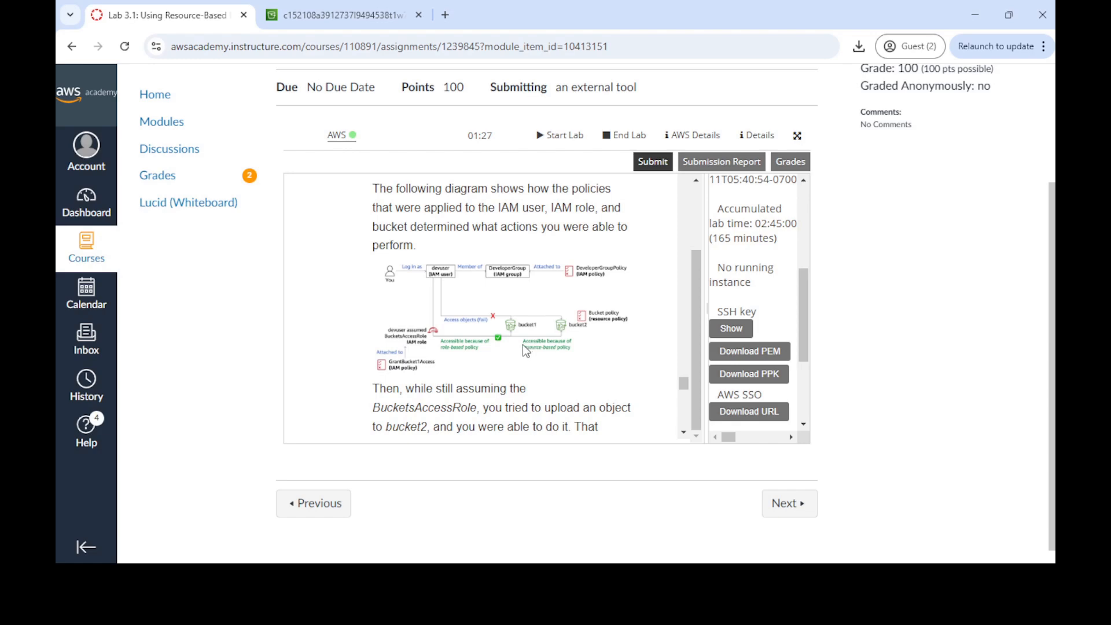
{"action": "scroll", "coordinate": [523, 346], "scroll_direction": "down", "scroll_amount": 5}
{"action": "scroll", "coordinate": [523, 345], "scroll_direction": "down", "scroll_amount": 3}
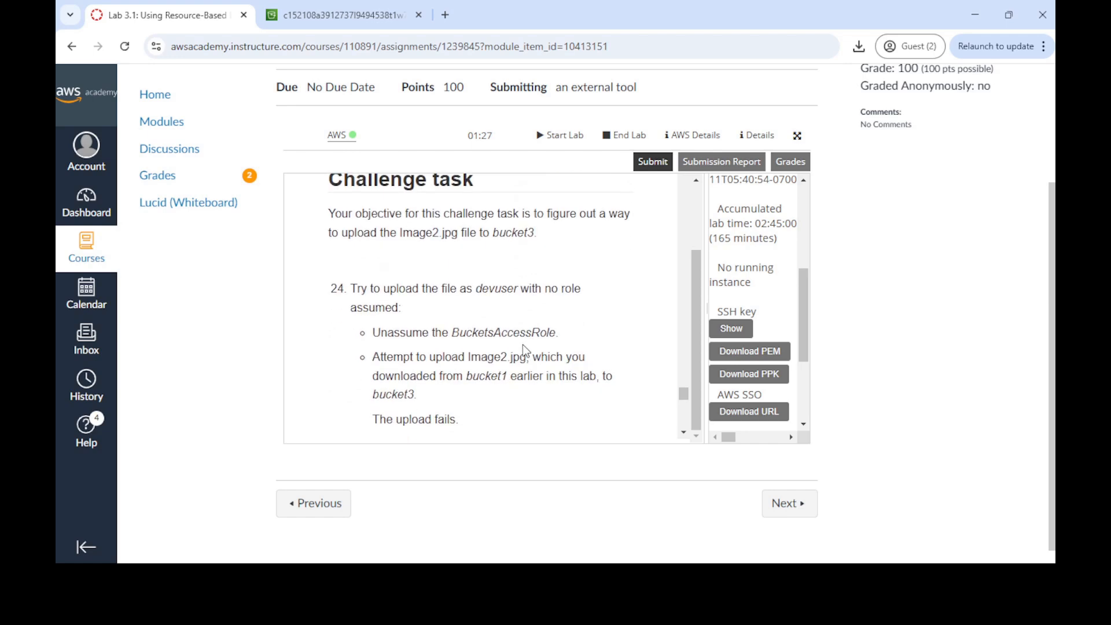
{"action": "scroll", "coordinate": [522, 345], "scroll_direction": "up", "scroll_amount": 2}
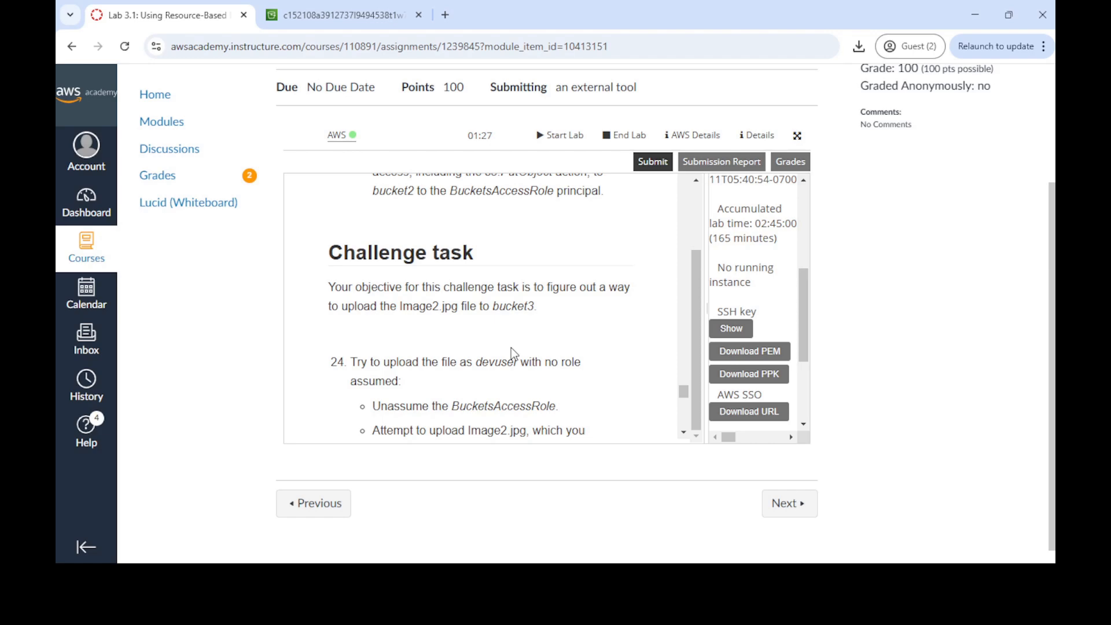
{"action": "scroll", "coordinate": [512, 347], "scroll_direction": "down", "scroll_amount": 2}
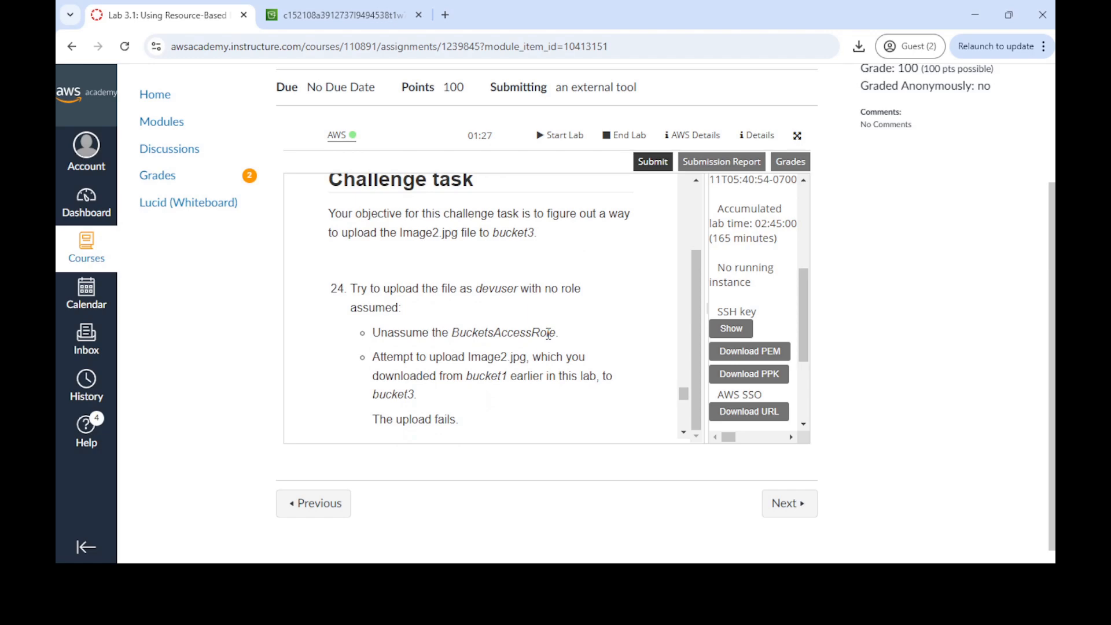
{"action": "scroll", "coordinate": [542, 331], "scroll_direction": "down", "scroll_amount": 4}
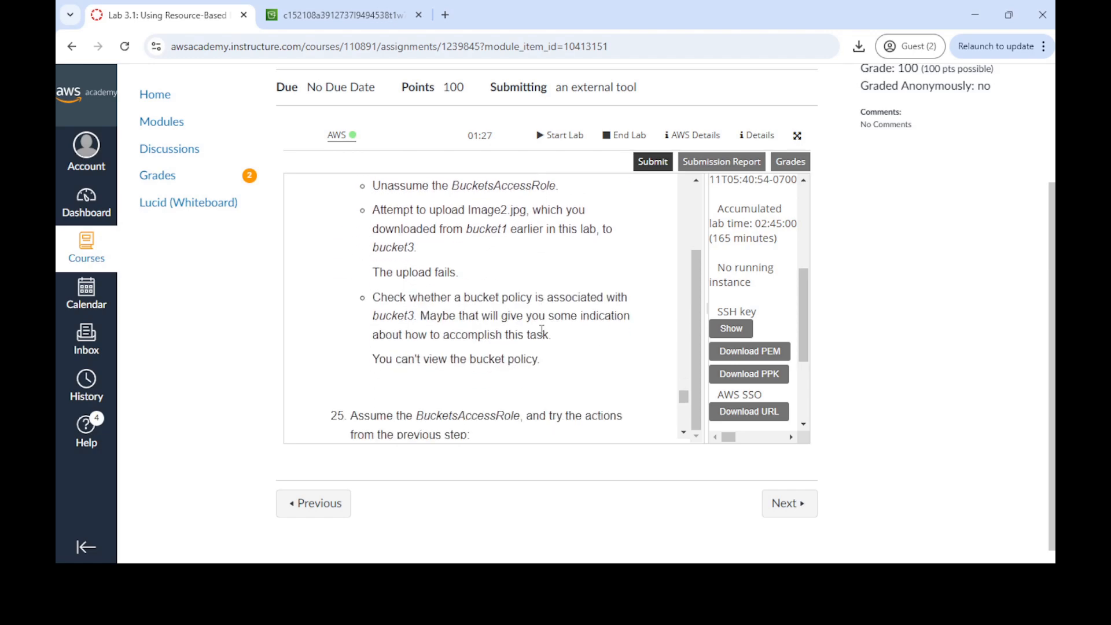
{"action": "scroll", "coordinate": [542, 331], "scroll_direction": "down", "scroll_amount": 2}
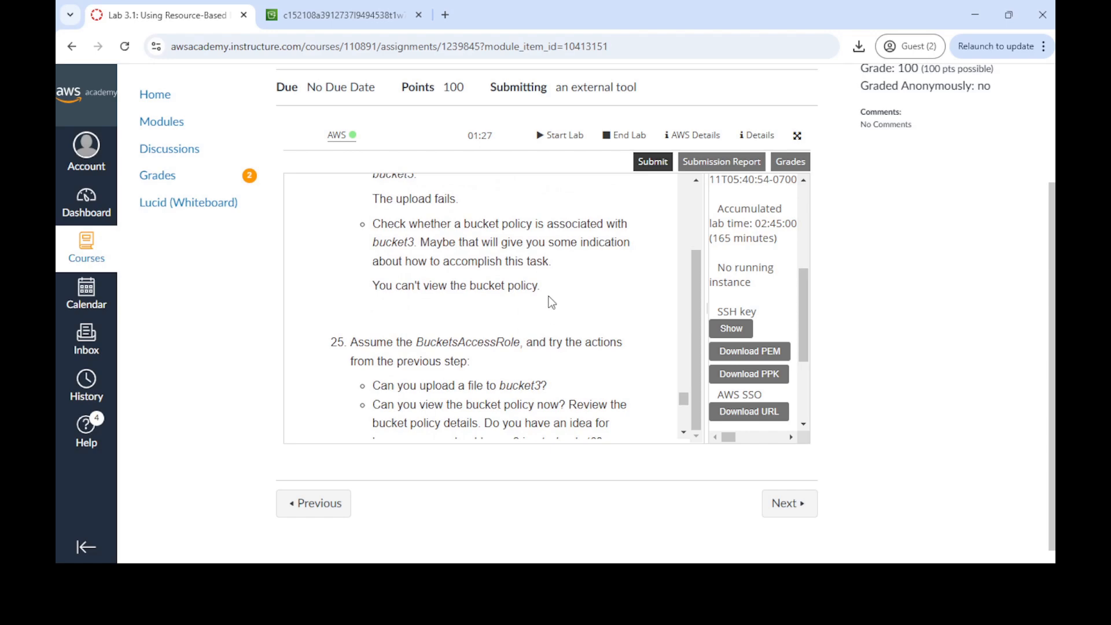
{"action": "scroll", "coordinate": [551, 302], "scroll_direction": "down", "scroll_amount": 4}
{"action": "scroll", "coordinate": [551, 302], "scroll_direction": "up", "scroll_amount": 12}
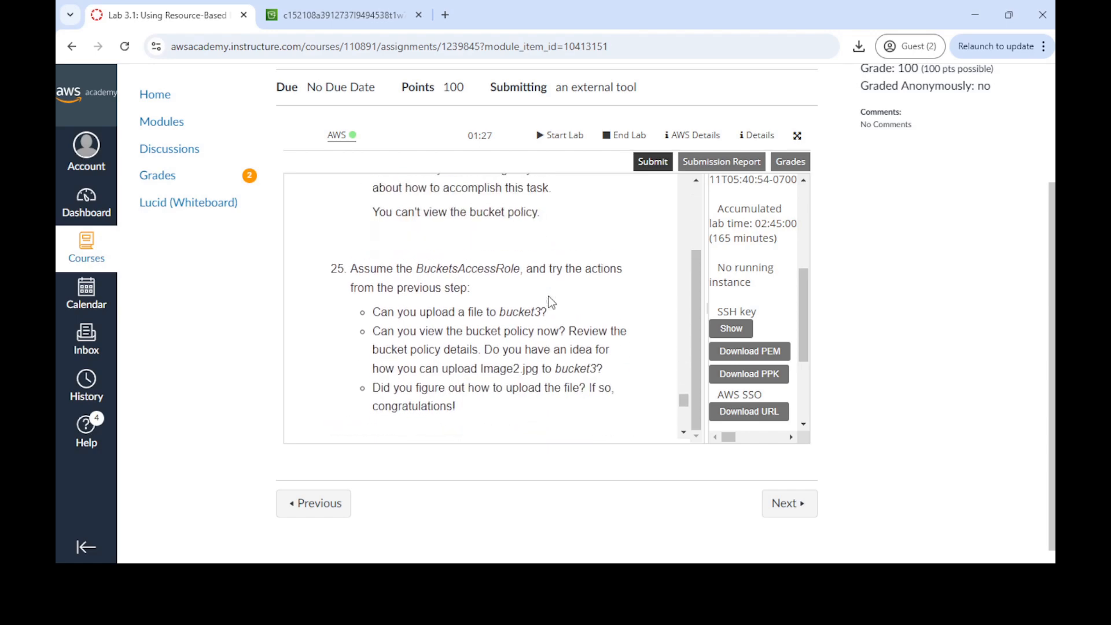
{"action": "scroll", "coordinate": [551, 303], "scroll_direction": "down", "scroll_amount": 2}
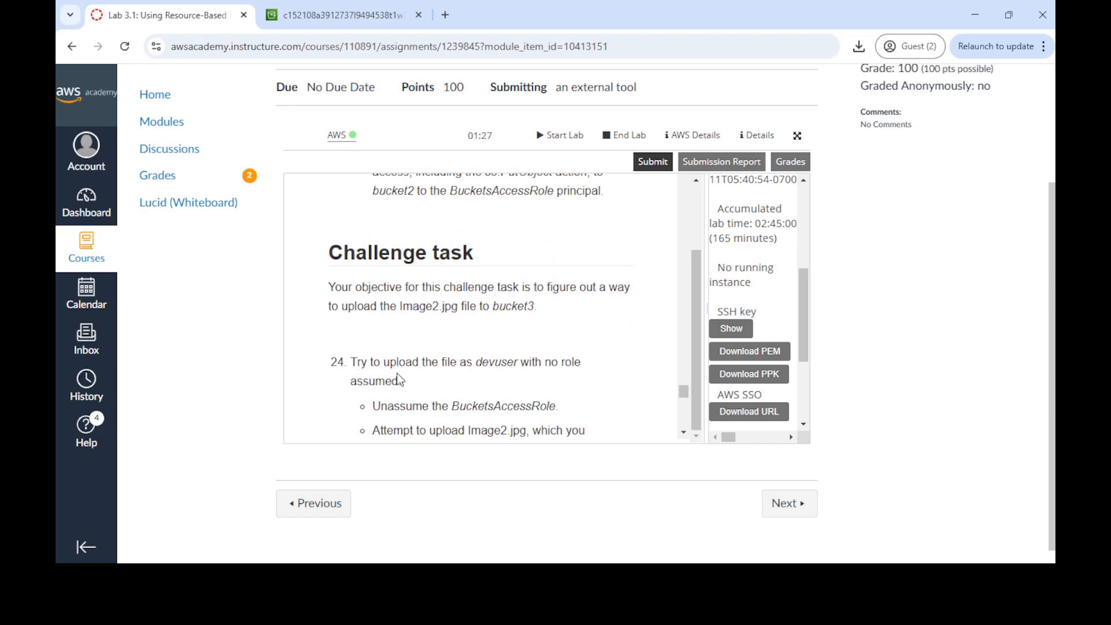
{"action": "scroll", "coordinate": [419, 379], "scroll_direction": "down", "scroll_amount": 2}
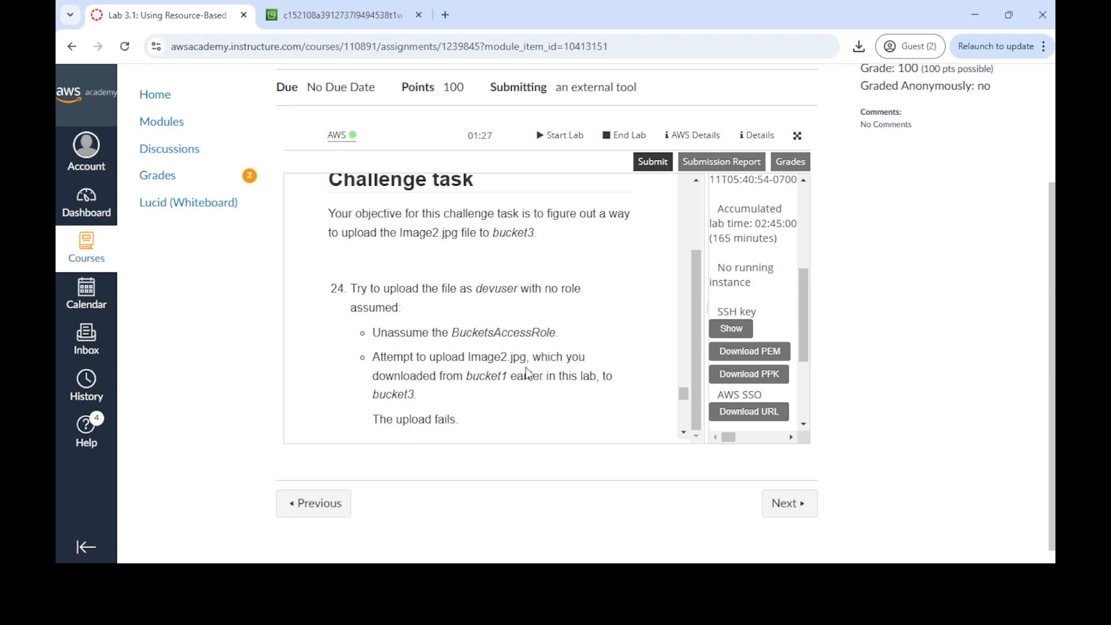
Step: Read the challenge task's objective and steps 24 and 25 about uploading Image2.jpg to bucket3 as devuser with no role assumed
{"action": "scroll", "coordinate": [595, 351], "scroll_direction": "down", "scroll_amount": 2}
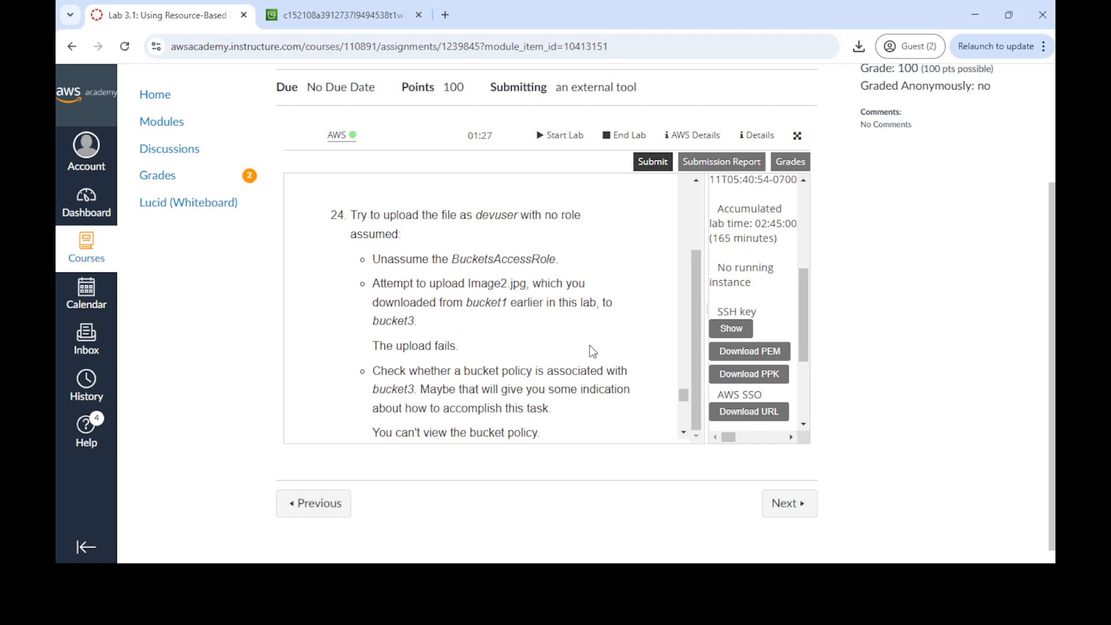
{"action": "scroll", "coordinate": [590, 346], "scroll_direction": "down", "scroll_amount": 1}
{"action": "scroll", "coordinate": [590, 346], "scroll_direction": "down", "scroll_amount": 1}
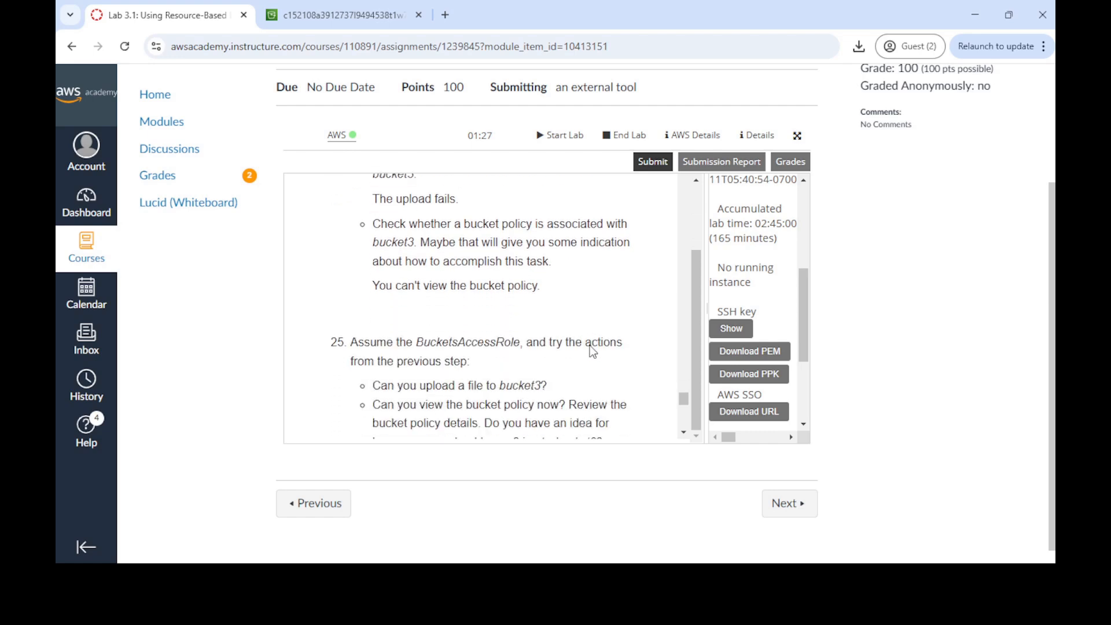
{"action": "scroll", "coordinate": [590, 364], "scroll_direction": "down", "scroll_amount": 2}
{"action": "scroll", "coordinate": [586, 359], "scroll_direction": "up", "scroll_amount": 5}
{"action": "scroll", "coordinate": [580, 360], "scroll_direction": "up", "scroll_amount": 1}
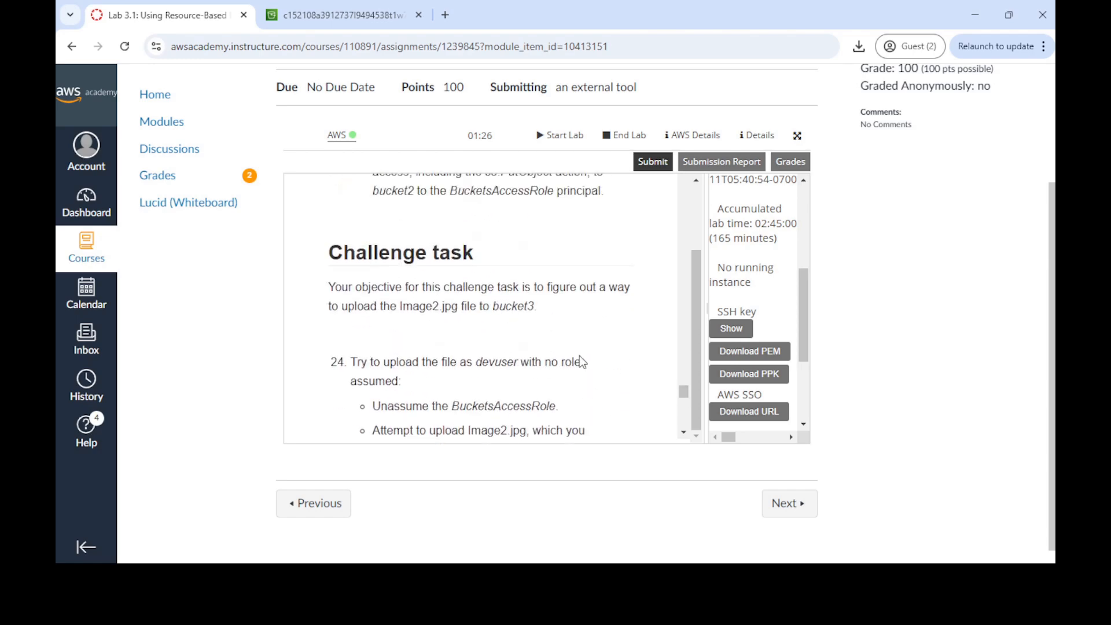
{"action": "scroll", "coordinate": [582, 361], "scroll_direction": "up", "scroll_amount": 2}
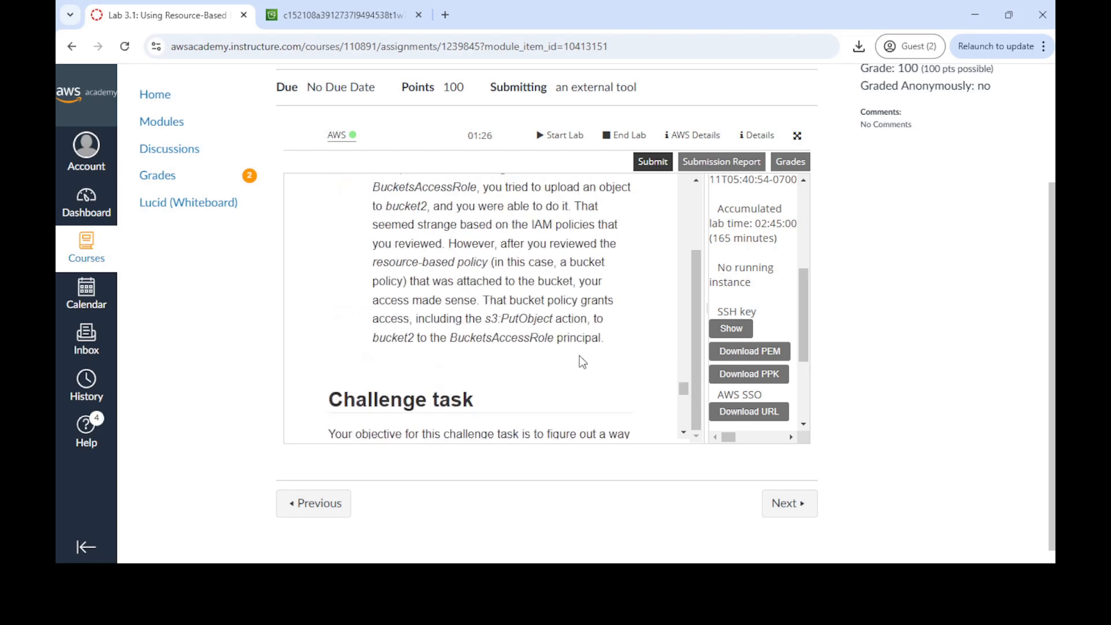
{"action": "scroll", "coordinate": [574, 365], "scroll_direction": "down", "scroll_amount": 1}
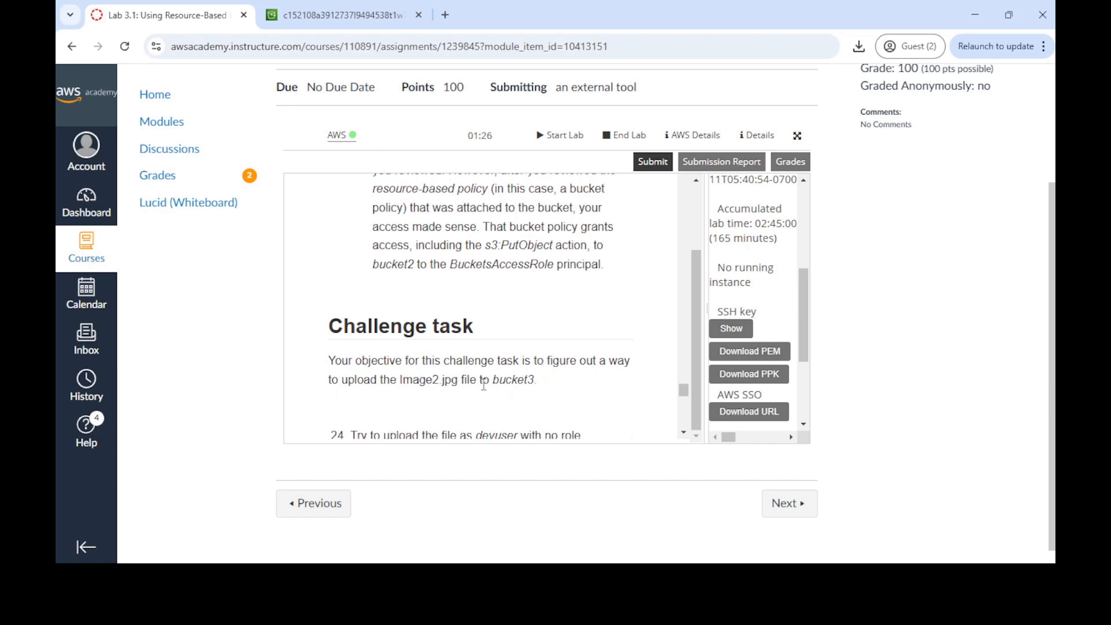
{"action": "scroll", "coordinate": [528, 387], "scroll_direction": "down", "scroll_amount": 2}
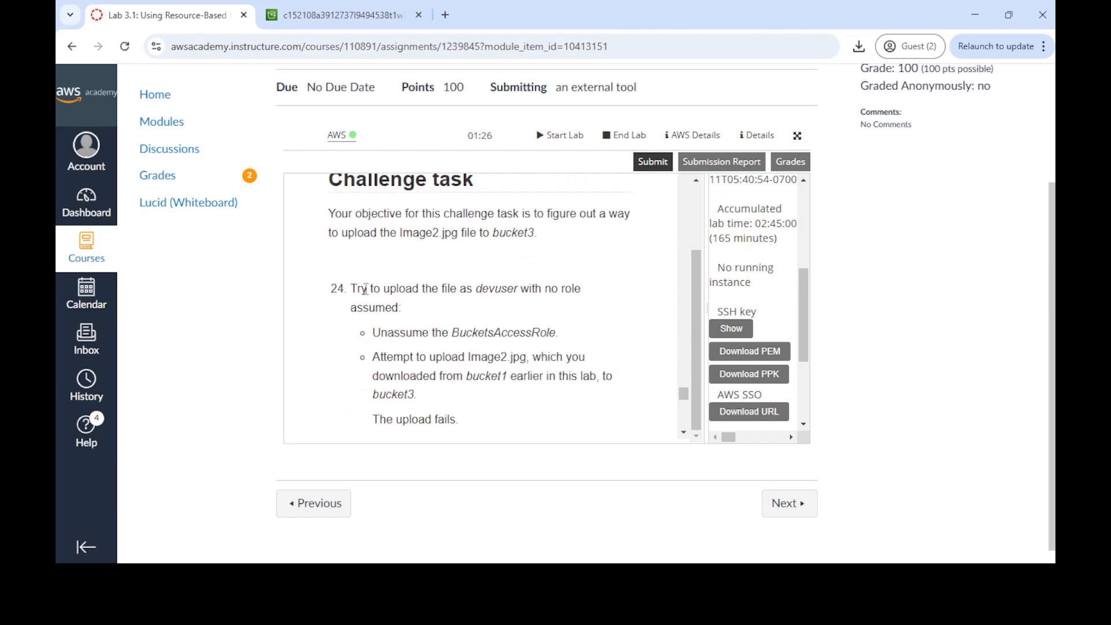
{"action": "left_click_drag", "start_coordinate": [479, 290], "coordinate": [522, 284]}
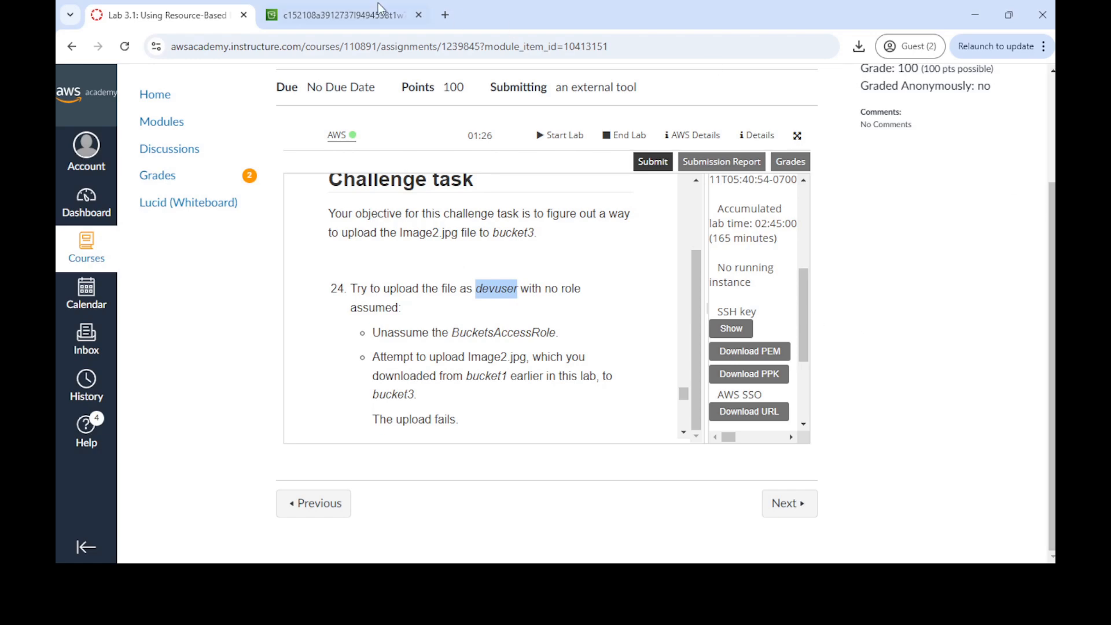
Step: Return to the AWS console and switch back from BucketsAccessRole to devuser
{"action": "left_click", "coordinate": [342, 8]}
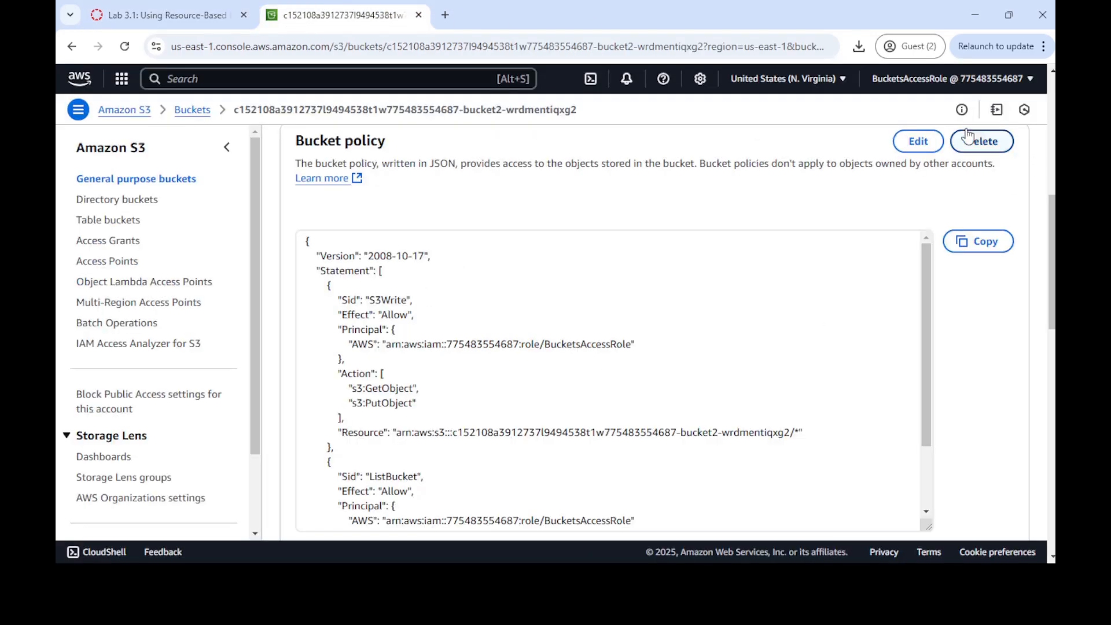
{"action": "left_click", "coordinate": [912, 79]}
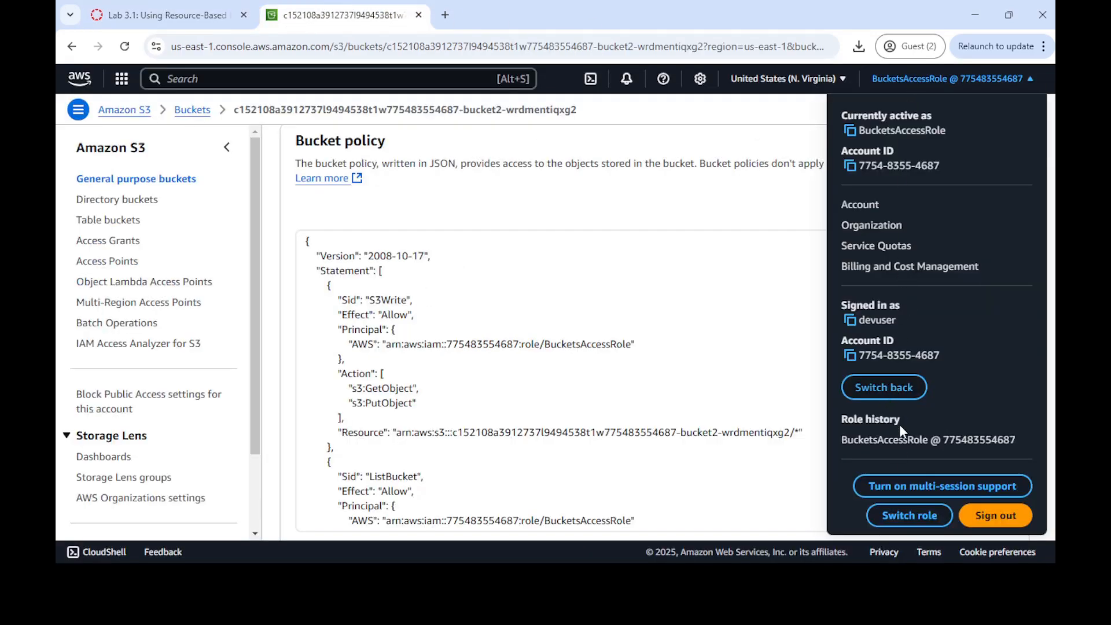
{"action": "left_click", "coordinate": [878, 395]}
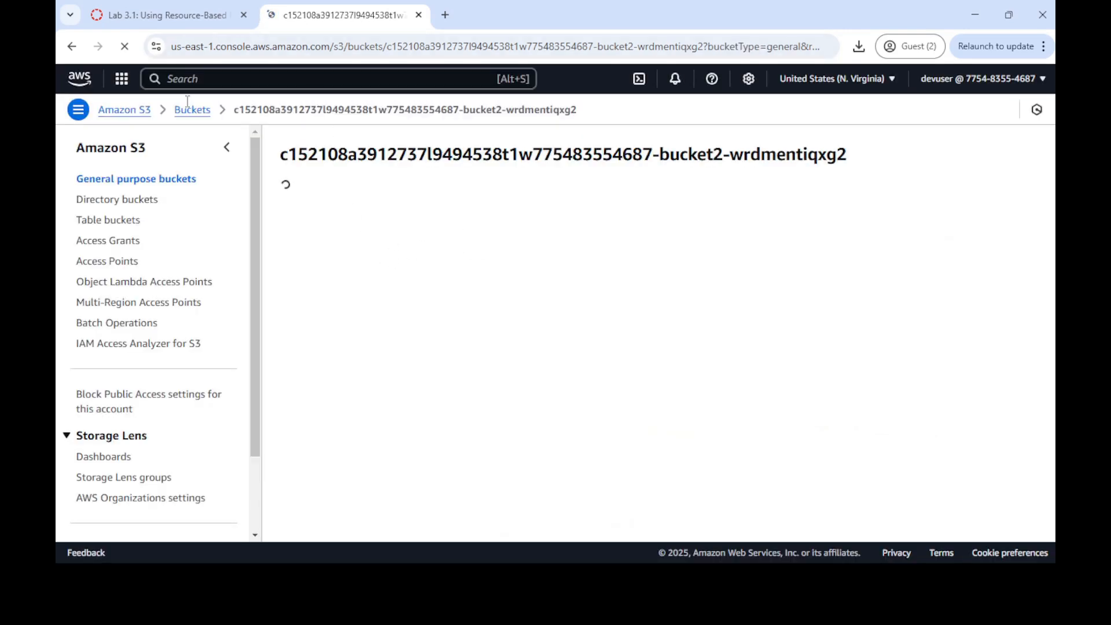
Step: Open bucket3 from the list of S3 buckets and start an upload to it
{"action": "left_click", "coordinate": [203, 114]}
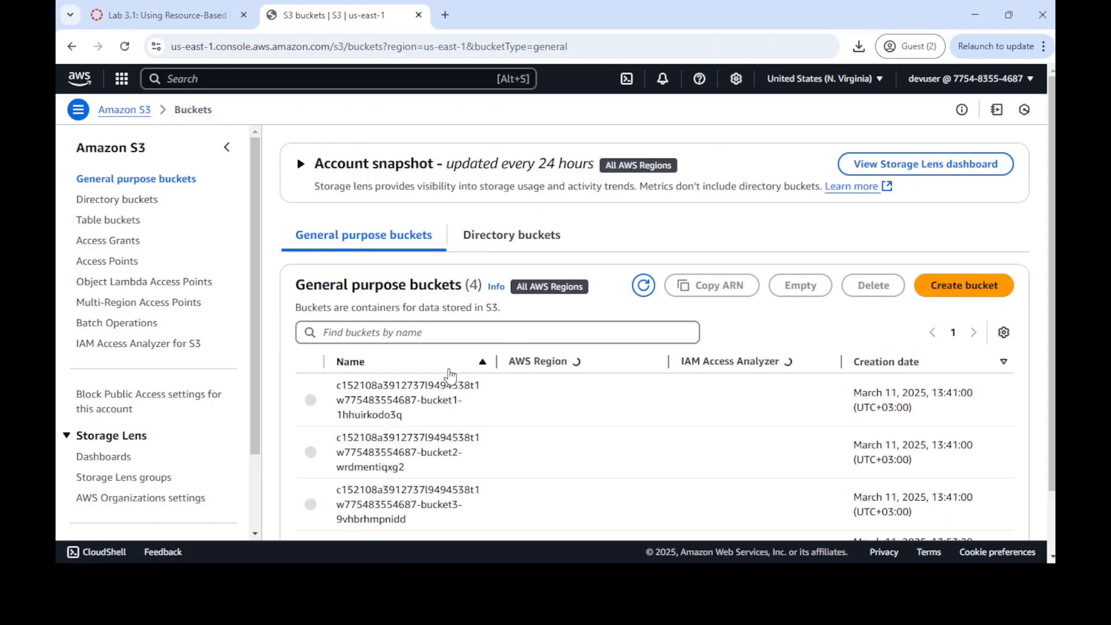
{"action": "scroll", "coordinate": [417, 428], "scroll_direction": "down", "scroll_amount": 1}
{"action": "left_click", "coordinate": [397, 448]}
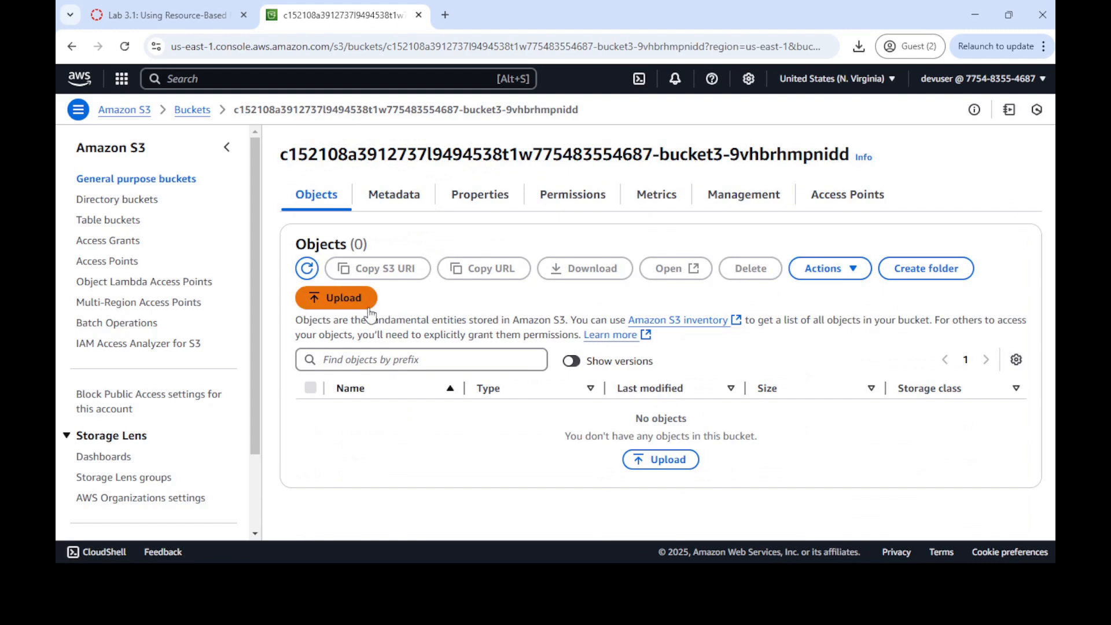
{"action": "left_click", "coordinate": [344, 298]}
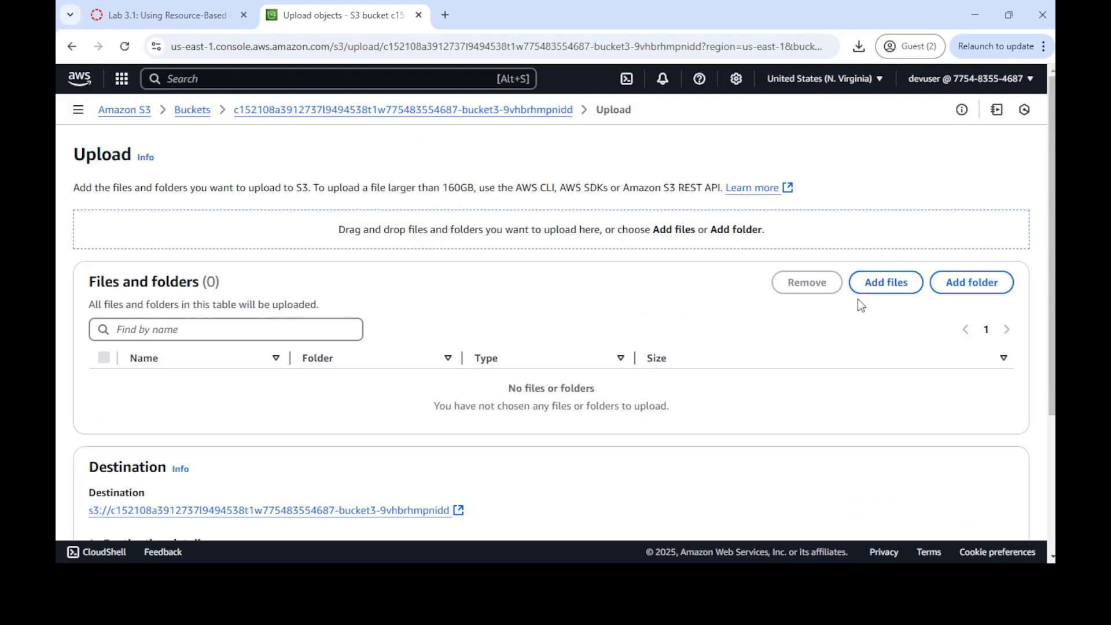
Step: Add Image2.jpg from the Labs folder and try to upload it to bucket3 as devuser
{"action": "left_click", "coordinate": [886, 282]}
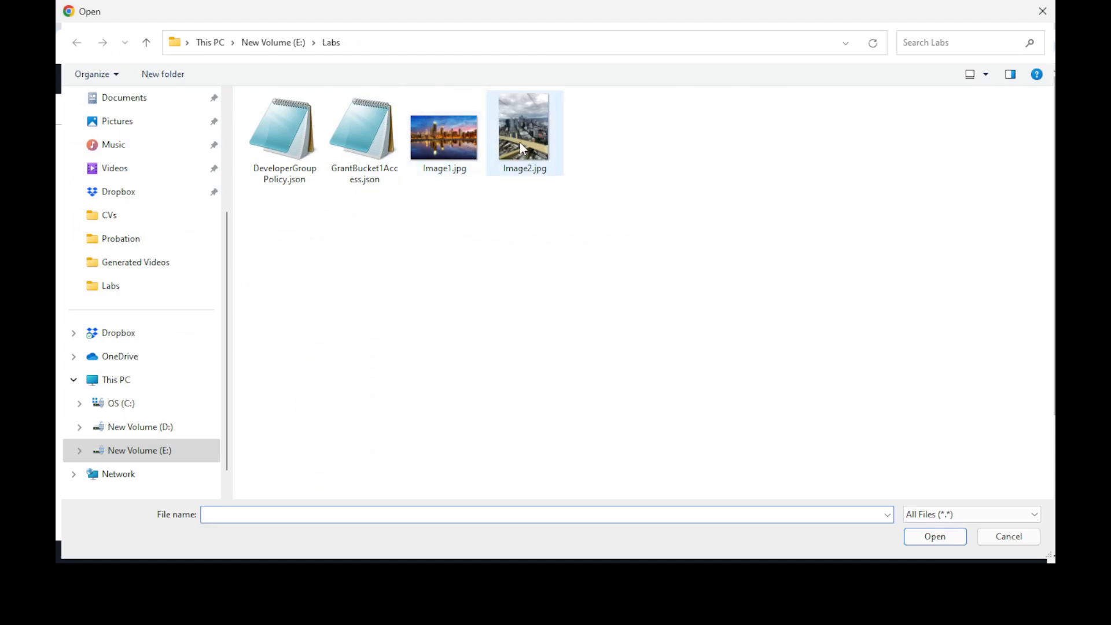
{"action": "left_click", "coordinate": [523, 138]}
{"action": "left_click", "coordinate": [935, 535]}
{"action": "scroll", "coordinate": [694, 361], "scroll_direction": "down", "scroll_amount": 3}
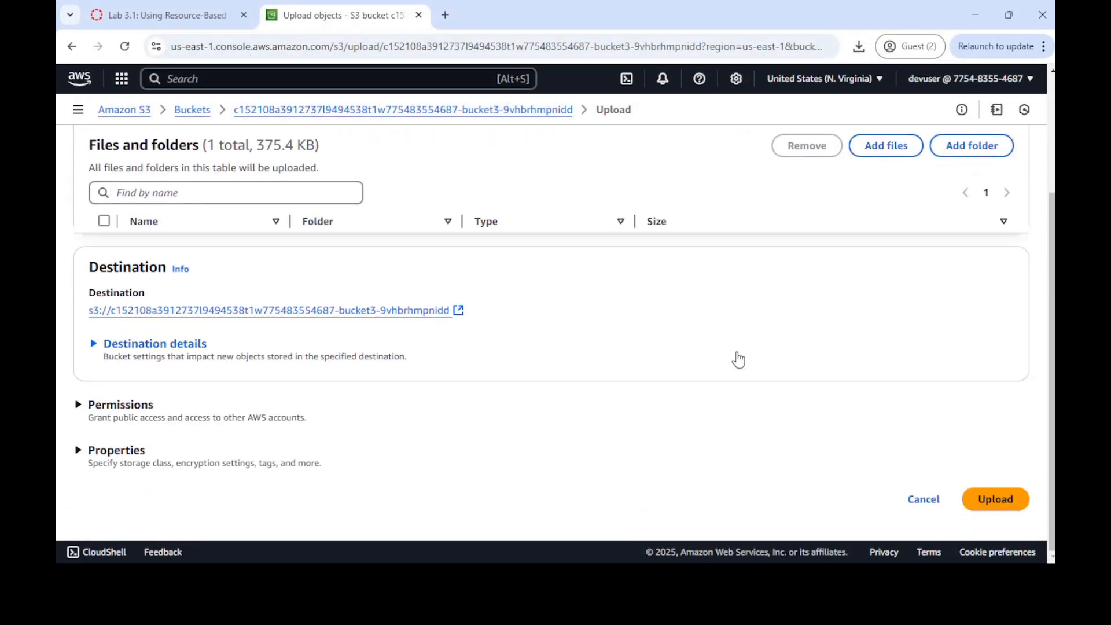
{"action": "scroll", "coordinate": [149, 228], "scroll_direction": "up", "scroll_amount": 1}
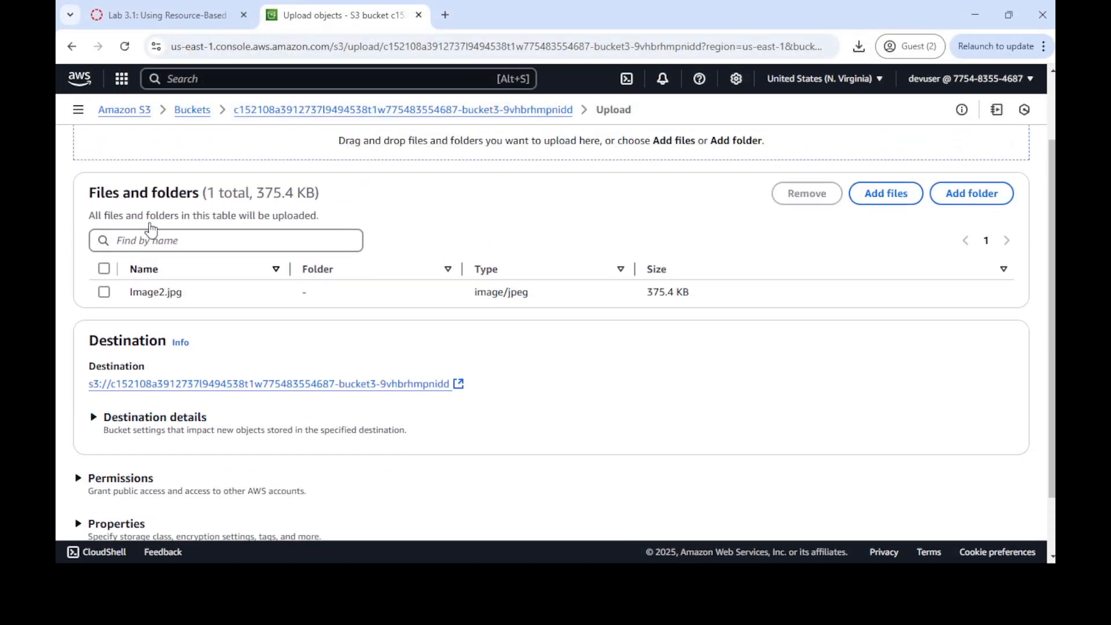
{"action": "left_click", "coordinate": [104, 292]}
{"action": "scroll", "coordinate": [820, 392], "scroll_direction": "down", "scroll_amount": 1}
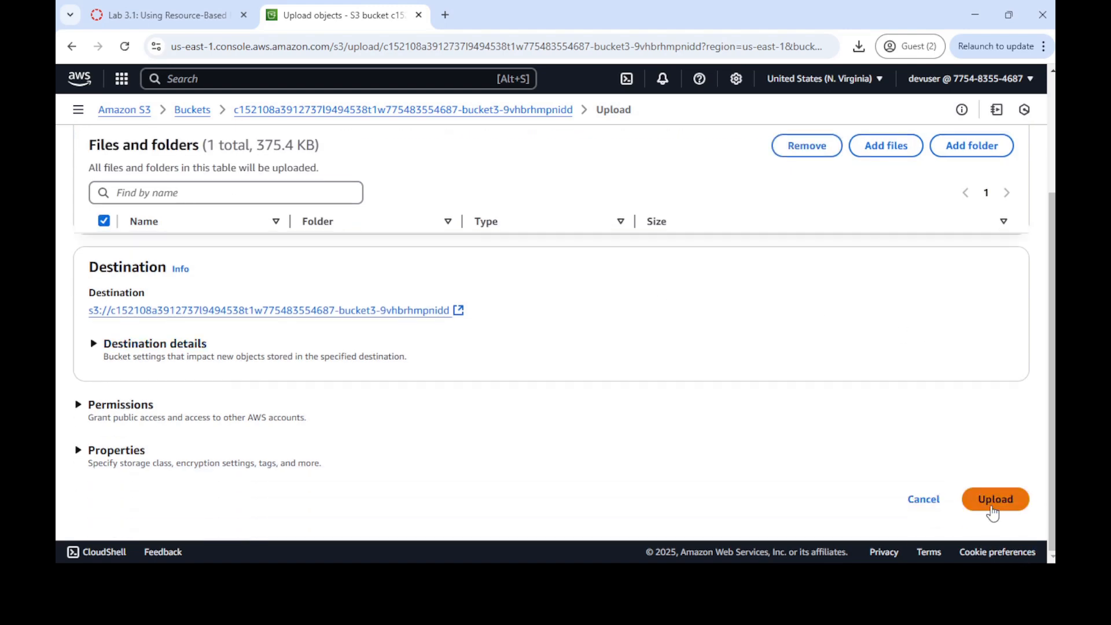
{"action": "left_click", "coordinate": [992, 510]}
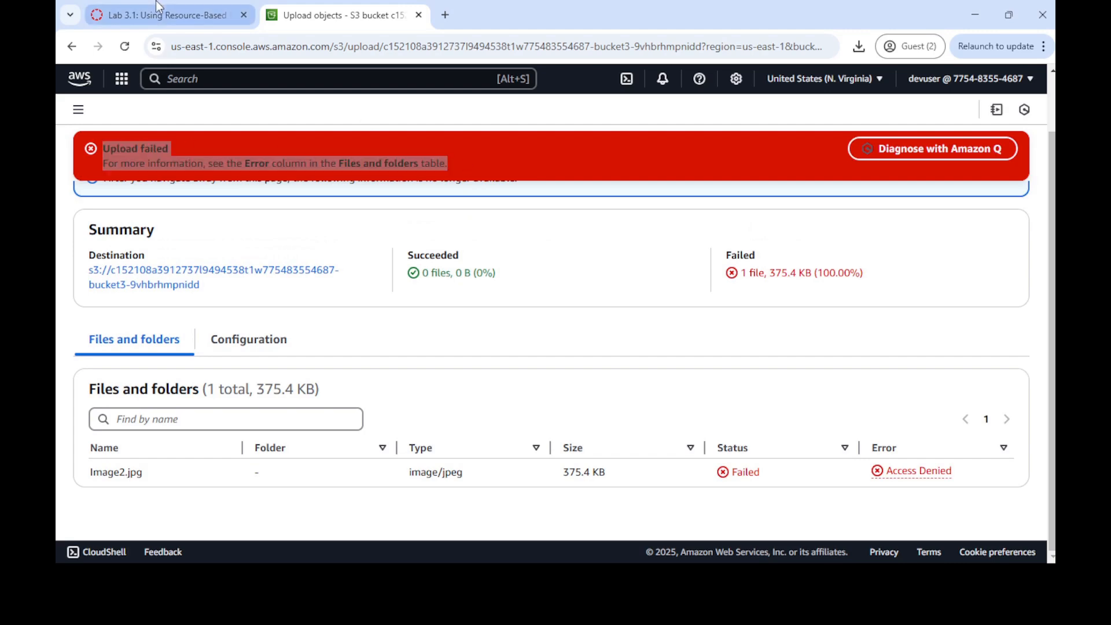
Step: Read the lab's instruction about checking bucket3's policy, and open bucket3's permissions in the S3 console
{"action": "left_click", "coordinate": [155, 4]}
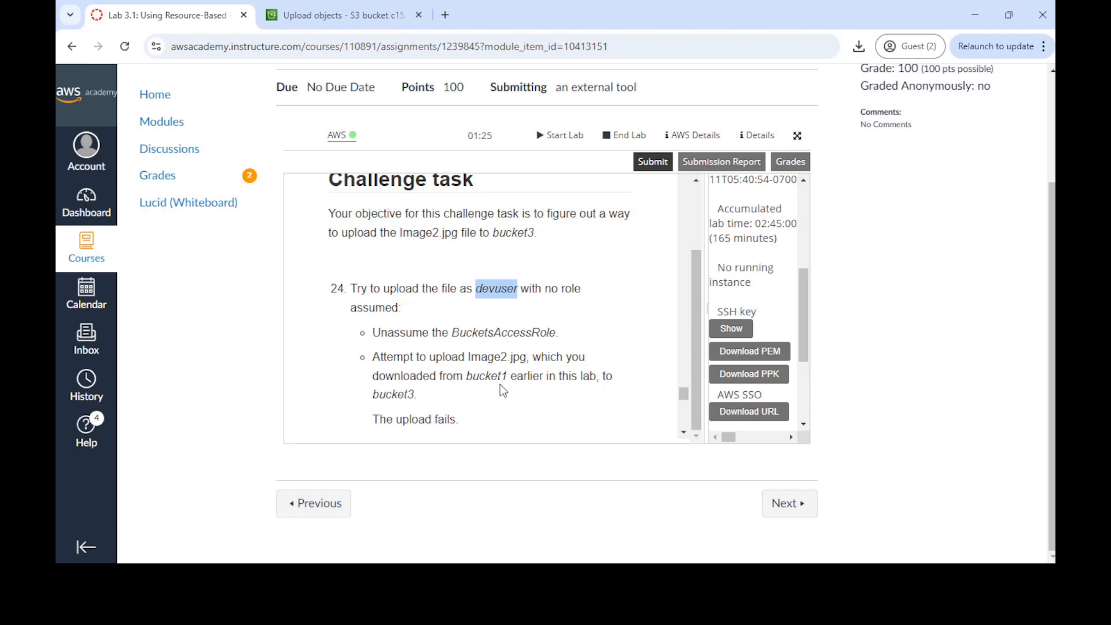
{"action": "scroll", "coordinate": [528, 374], "scroll_direction": "down", "scroll_amount": 3}
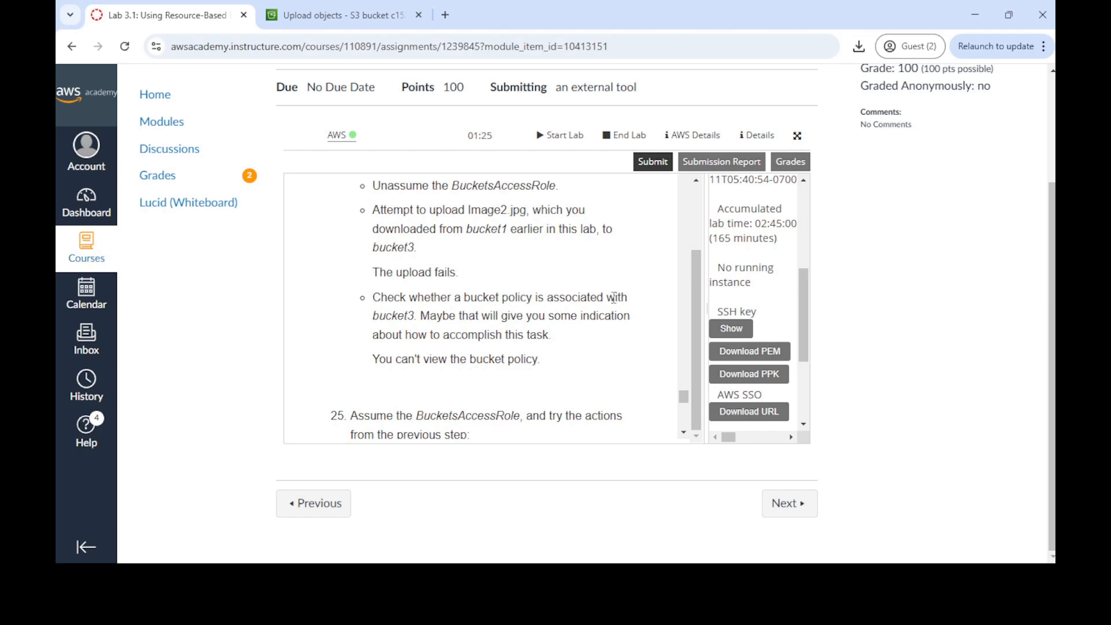
{"action": "left_click", "coordinate": [389, 4]}
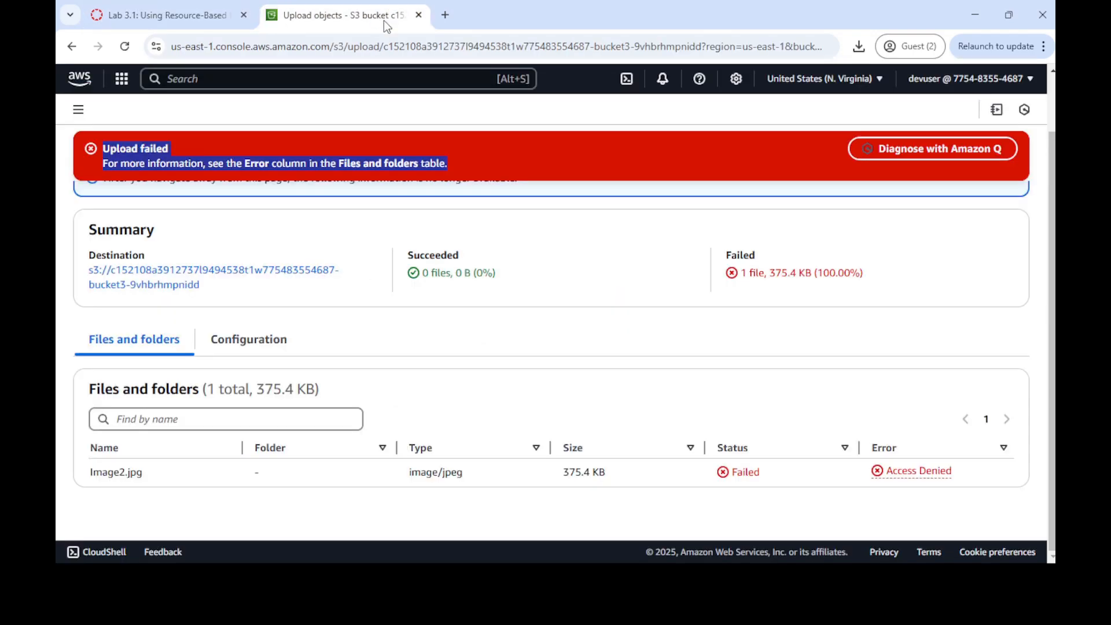
{"action": "scroll", "coordinate": [516, 336], "scroll_direction": "up", "scroll_amount": 1}
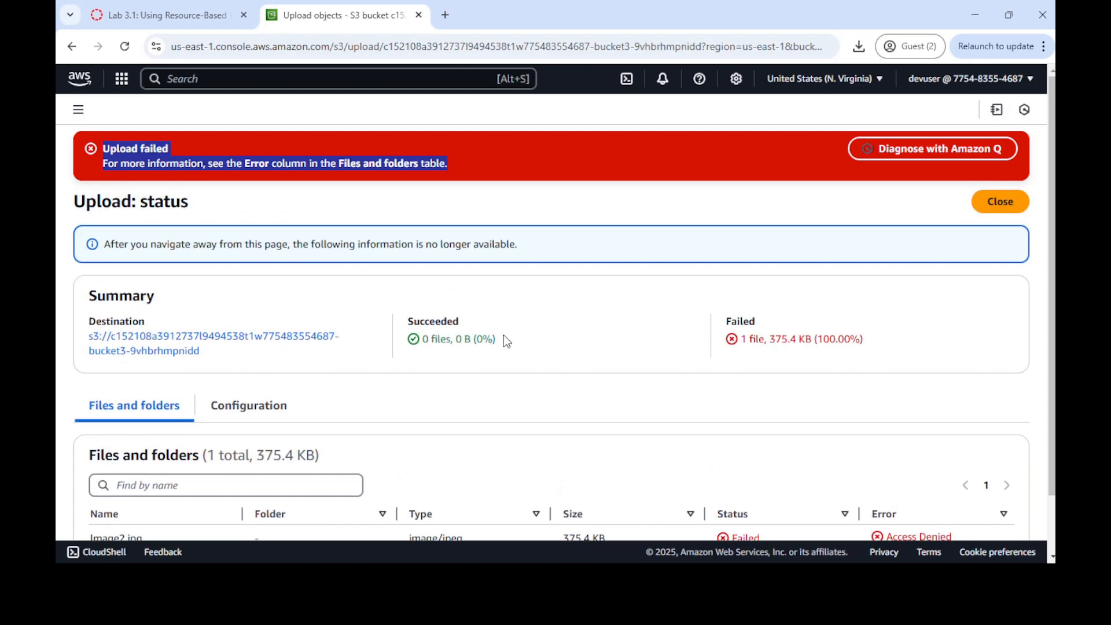
{"action": "left_click", "coordinate": [176, 74]}
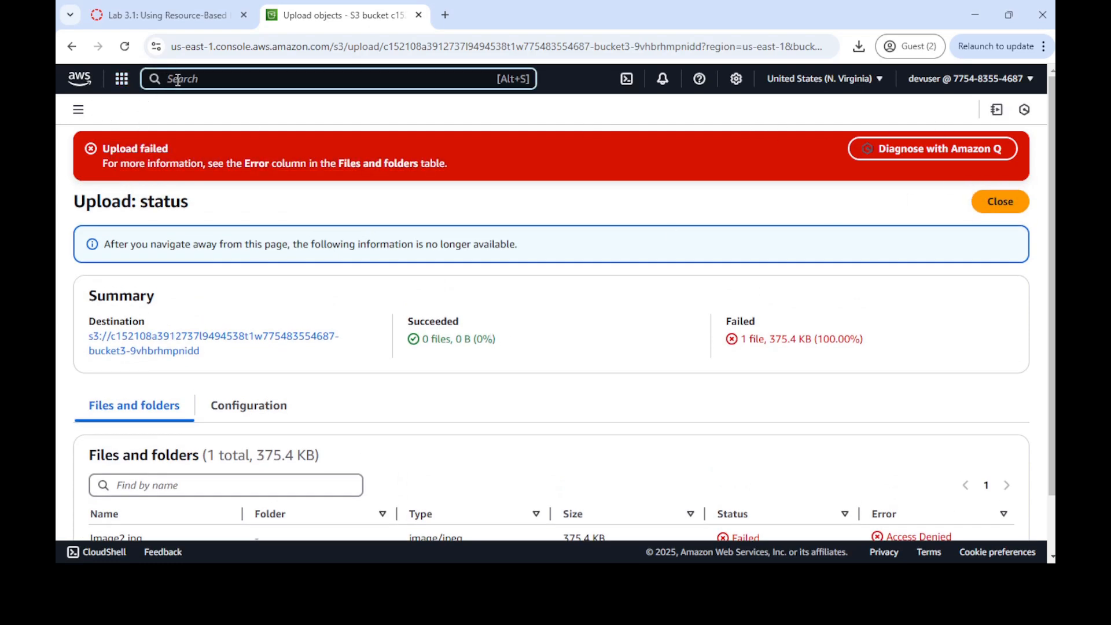
{"action": "left_click", "coordinate": [71, 47]}
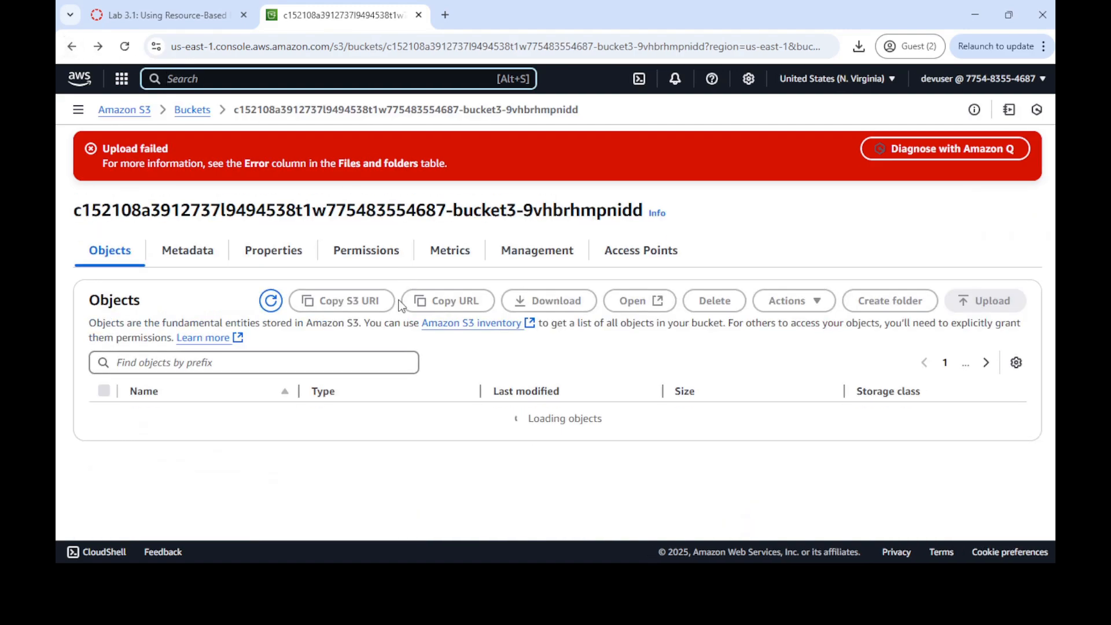
{"action": "left_click", "coordinate": [348, 251]}
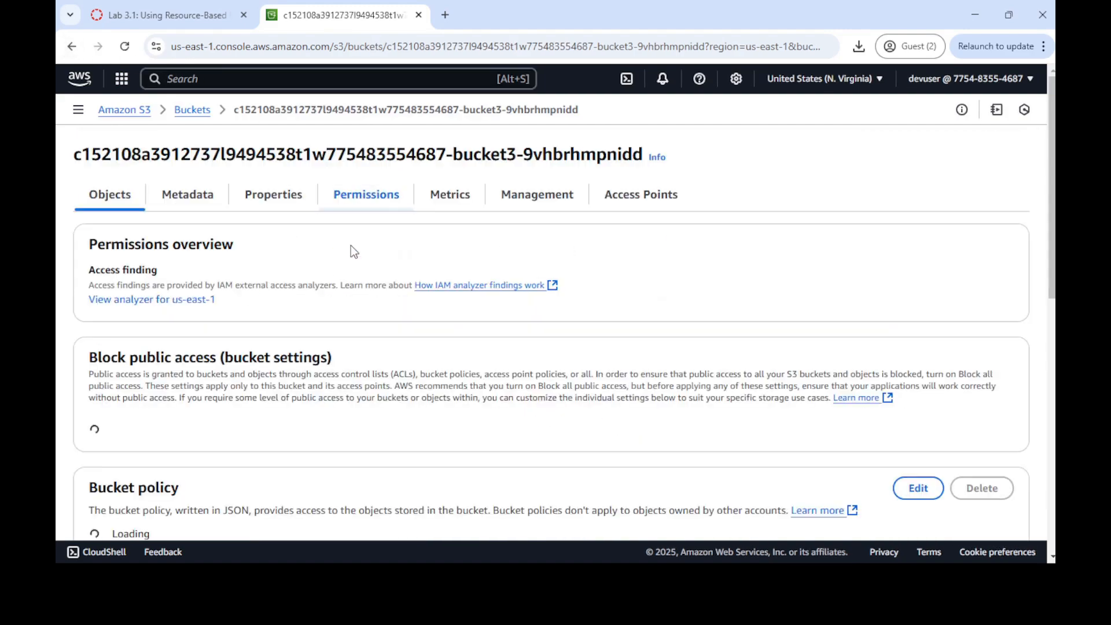
Step: Examine bucket3's permissions as devuser, checking the bucket policy, its API response, object ownership and access control list sections
{"action": "scroll", "coordinate": [546, 300], "scroll_direction": "down", "scroll_amount": 5}
{"action": "scroll", "coordinate": [545, 299], "scroll_direction": "up", "scroll_amount": 4}
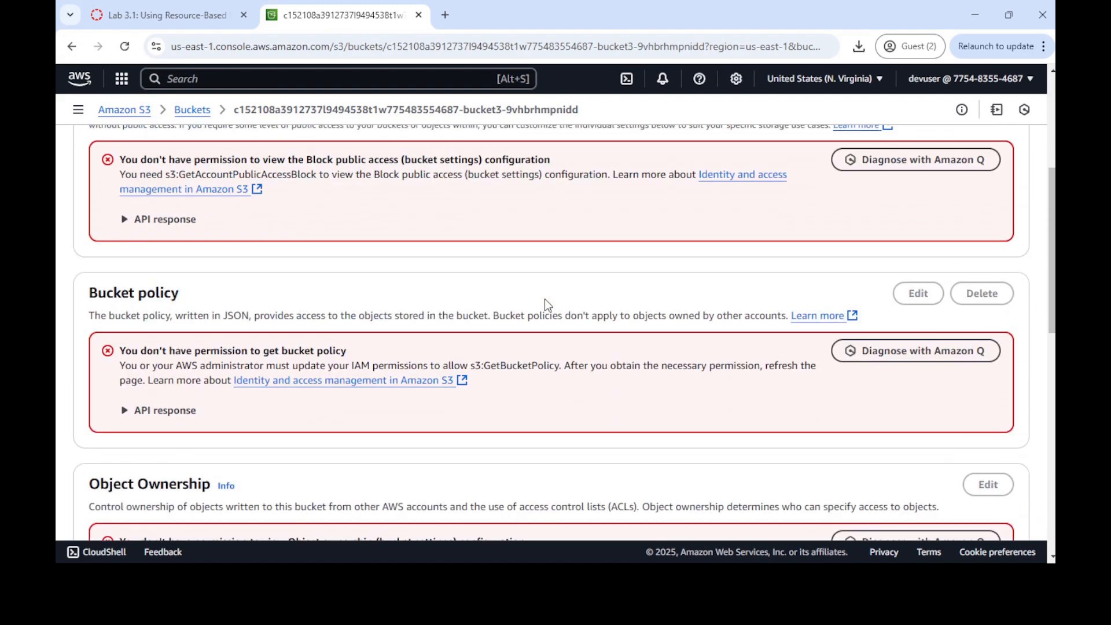
{"action": "scroll", "coordinate": [547, 302], "scroll_direction": "up", "scroll_amount": 2}
{"action": "scroll", "coordinate": [252, 293], "scroll_direction": "down", "scroll_amount": 3}
{"action": "scroll", "coordinate": [250, 292], "scroll_direction": "up", "scroll_amount": 2}
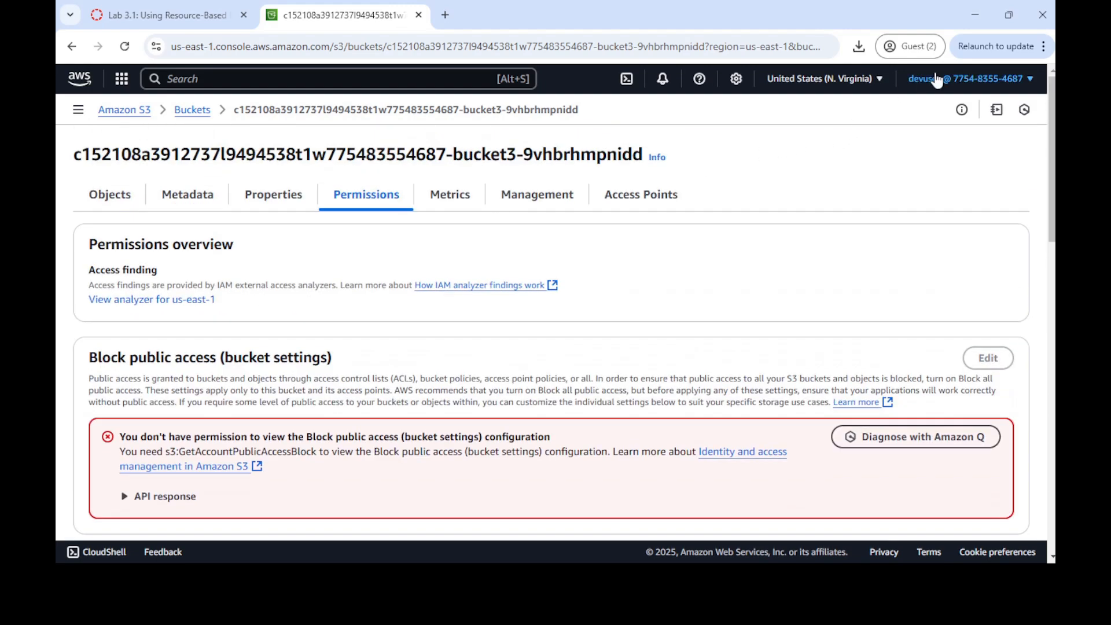
{"action": "scroll", "coordinate": [307, 289], "scroll_direction": "down", "scroll_amount": 11}
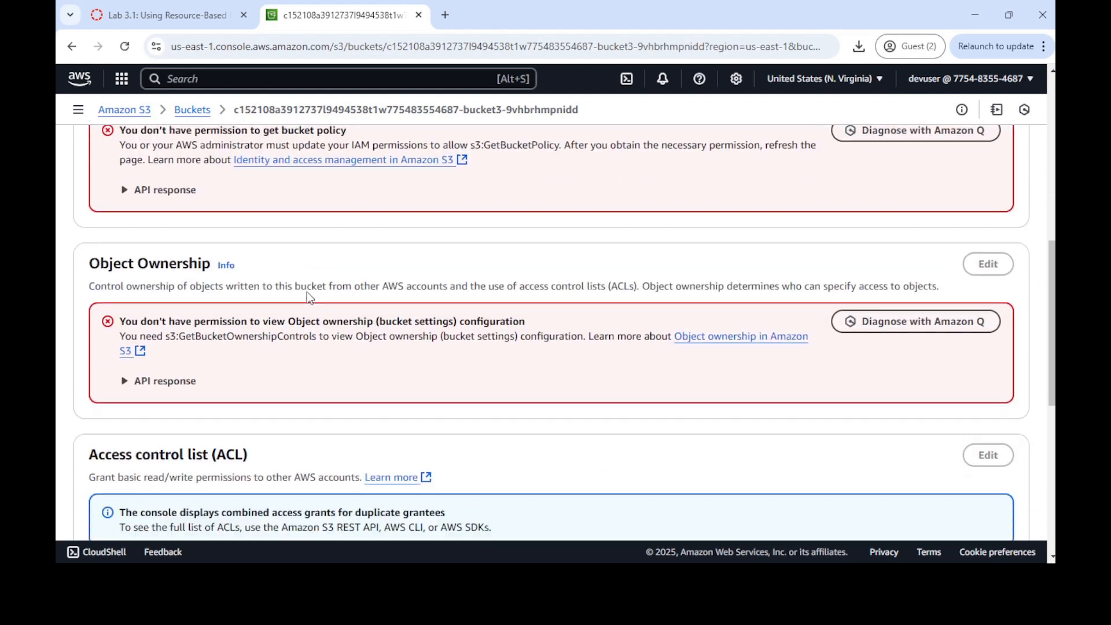
{"action": "scroll", "coordinate": [307, 294], "scroll_direction": "up", "scroll_amount": 1}
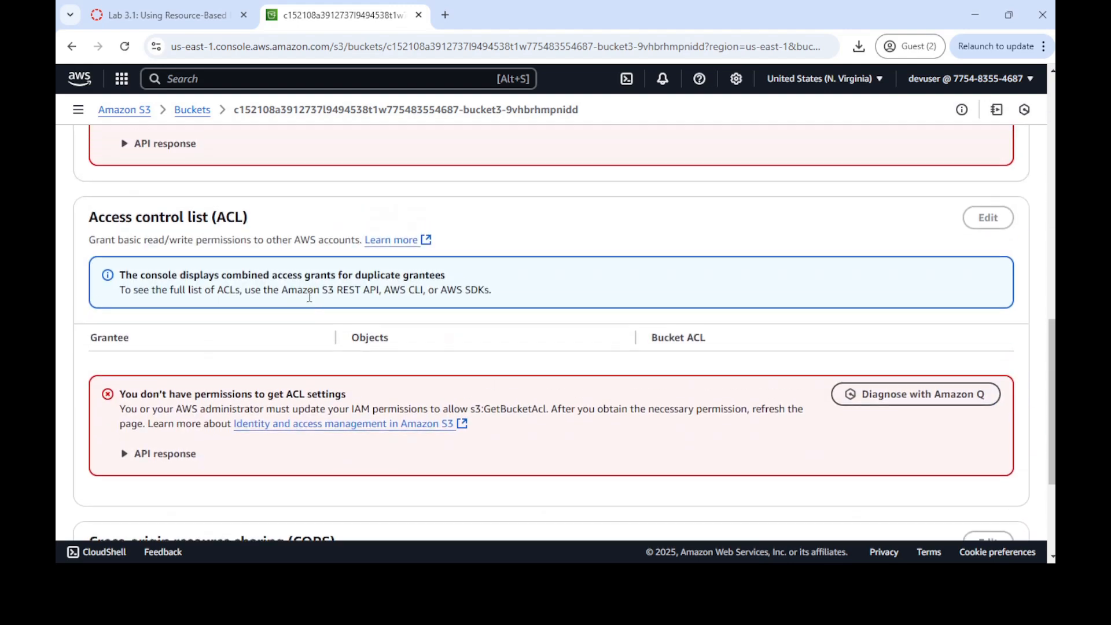
{"action": "scroll", "coordinate": [310, 298], "scroll_direction": "down", "scroll_amount": 3}
{"action": "scroll", "coordinate": [312, 306], "scroll_direction": "up", "scroll_amount": 10}
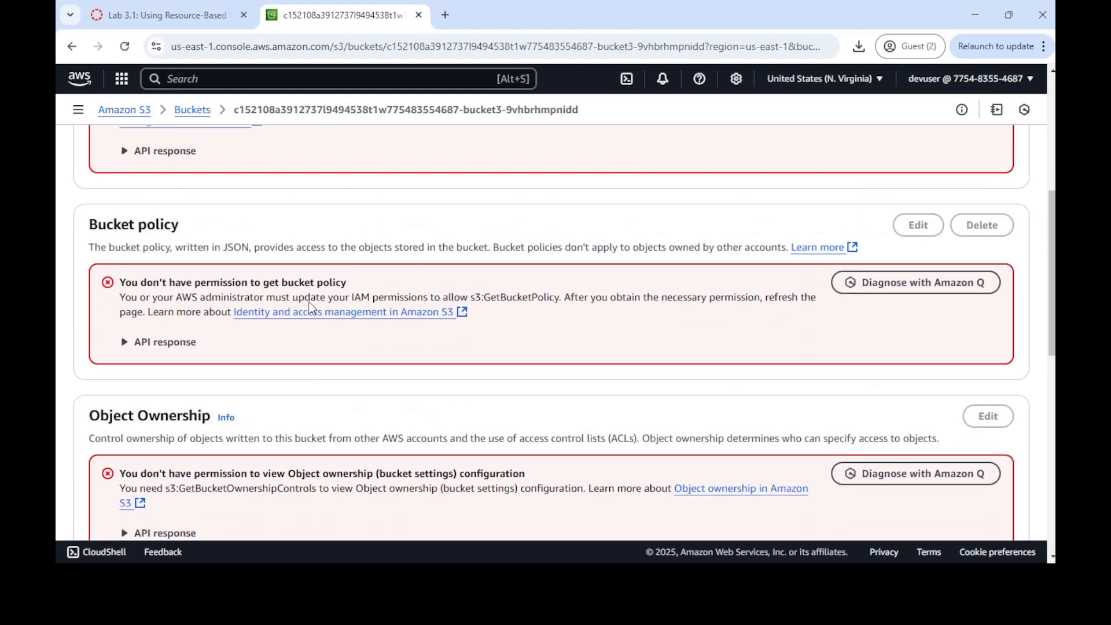
{"action": "scroll", "coordinate": [312, 304], "scroll_direction": "up", "scroll_amount": 3}
{"action": "scroll", "coordinate": [313, 310], "scroll_direction": "down", "scroll_amount": 2}
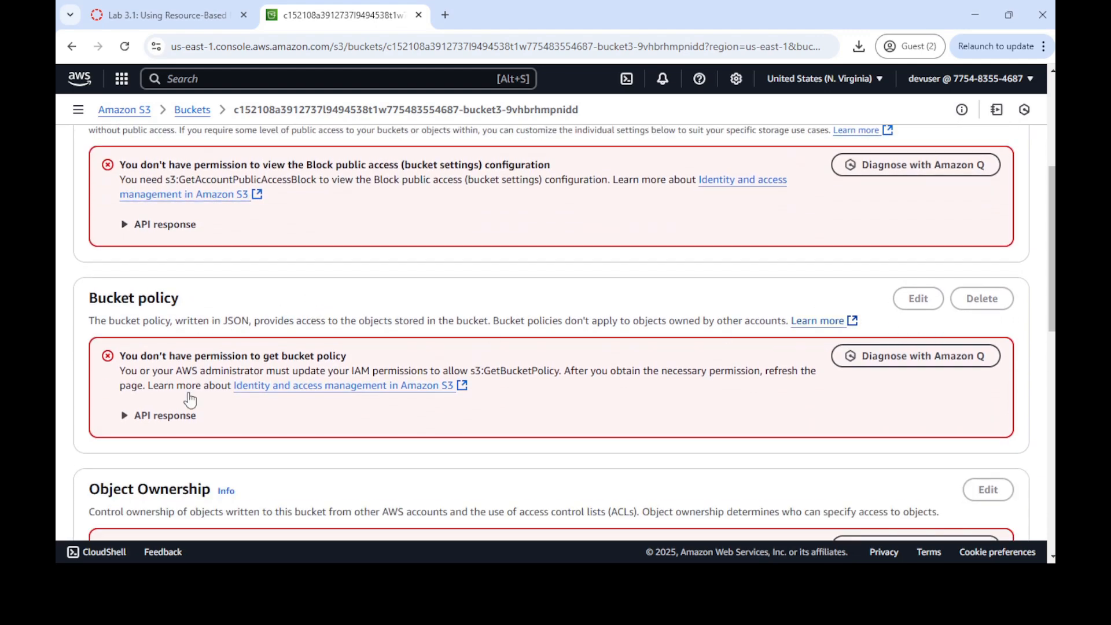
{"action": "left_click", "coordinate": [125, 415]}
{"action": "left_click", "coordinate": [125, 415]}
{"action": "scroll", "coordinate": [320, 321], "scroll_direction": "up", "scroll_amount": 6}
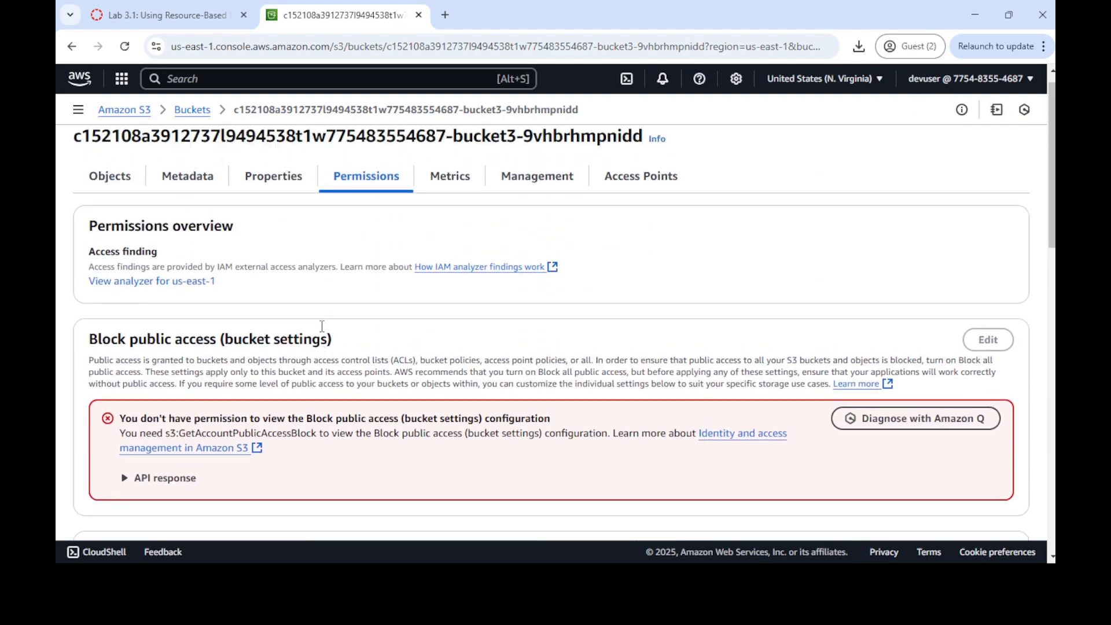
{"action": "scroll", "coordinate": [323, 330], "scroll_direction": "up", "scroll_amount": 1}
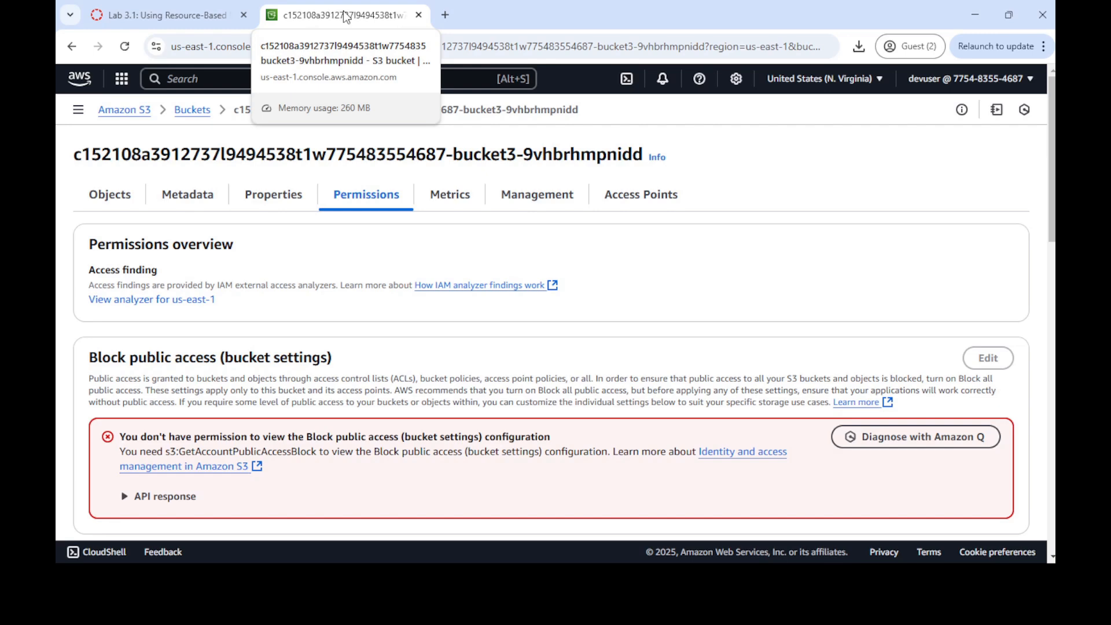
Step: Read the lab's challenge instructions for steps 24 and 25 on assuming BucketsAccessRole and retrying the bucket3 actions
{"action": "left_click", "coordinate": [165, 15]}
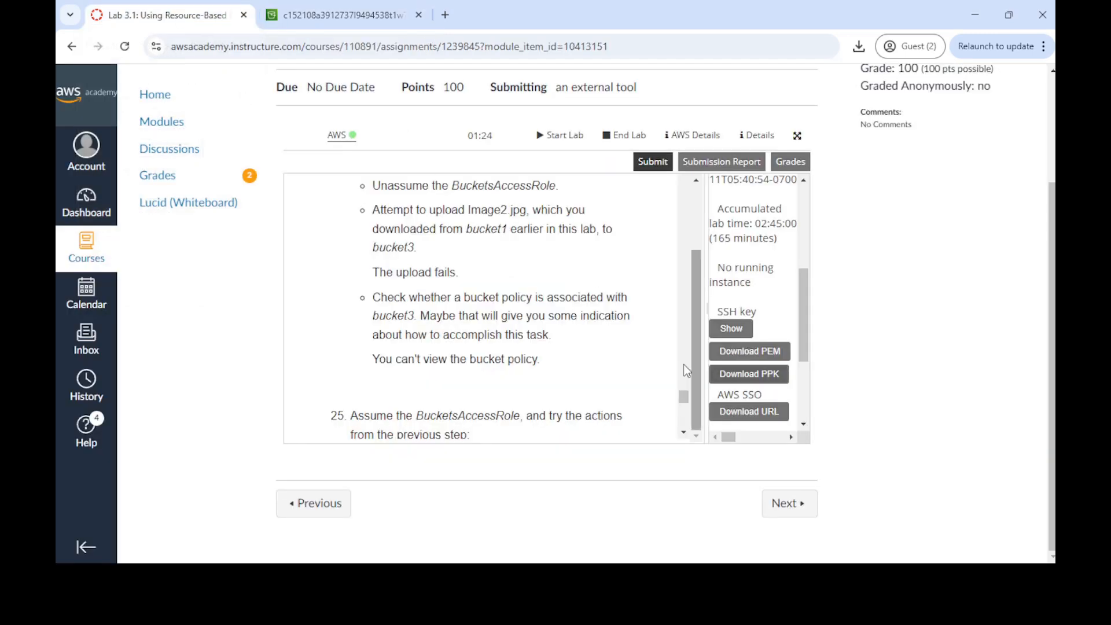
{"action": "scroll", "coordinate": [562, 334], "scroll_direction": "up", "scroll_amount": 3}
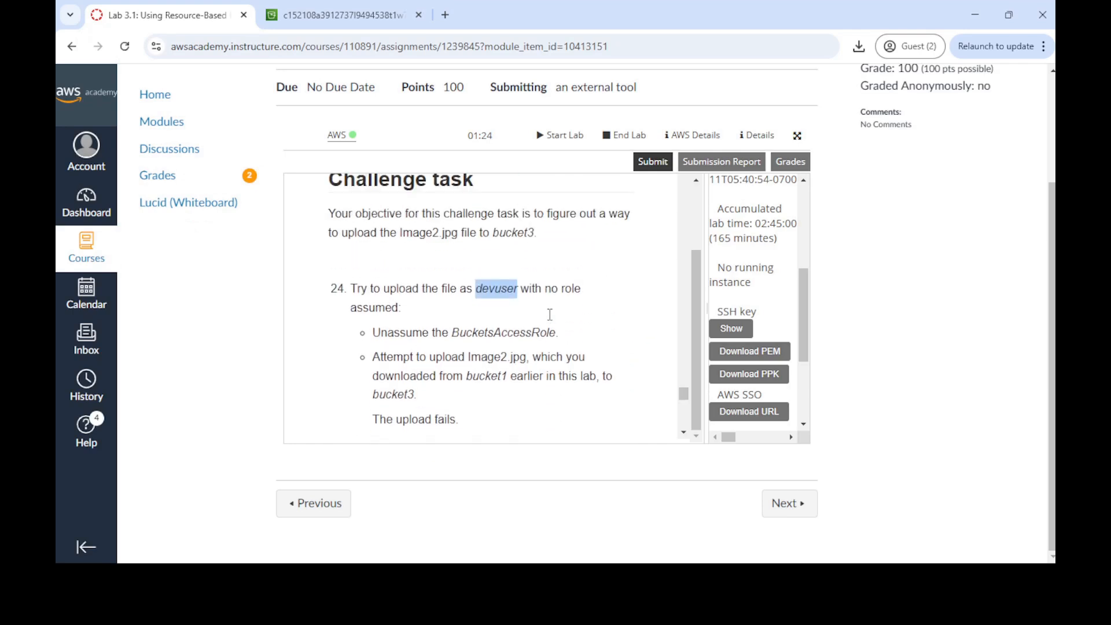
{"action": "scroll", "coordinate": [550, 314], "scroll_direction": "down", "scroll_amount": 2}
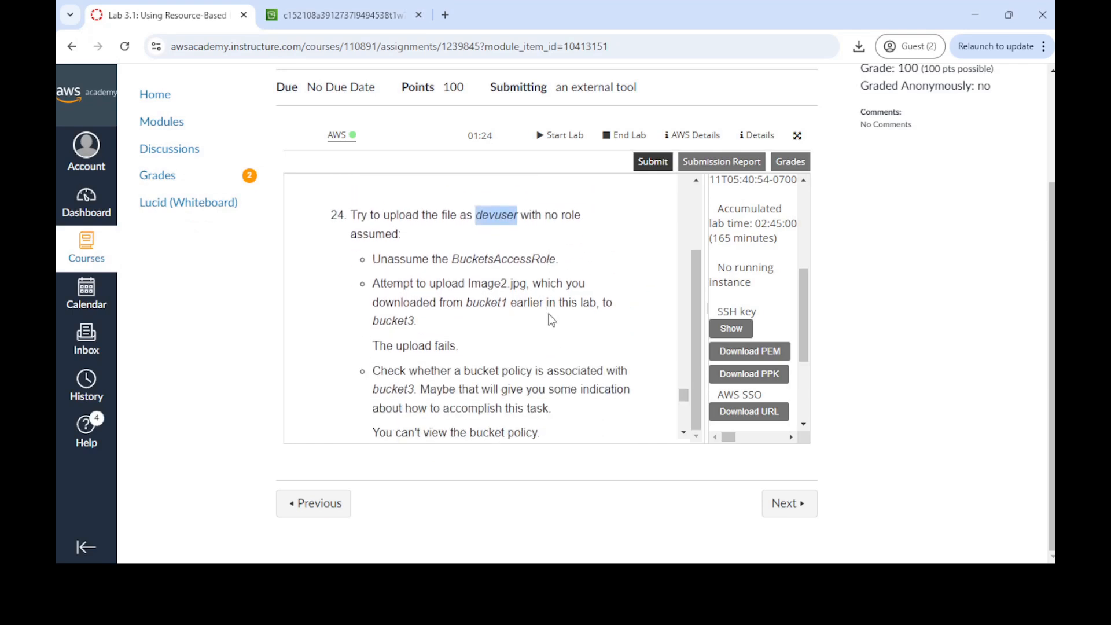
{"action": "scroll", "coordinate": [552, 320], "scroll_direction": "down", "scroll_amount": 2}
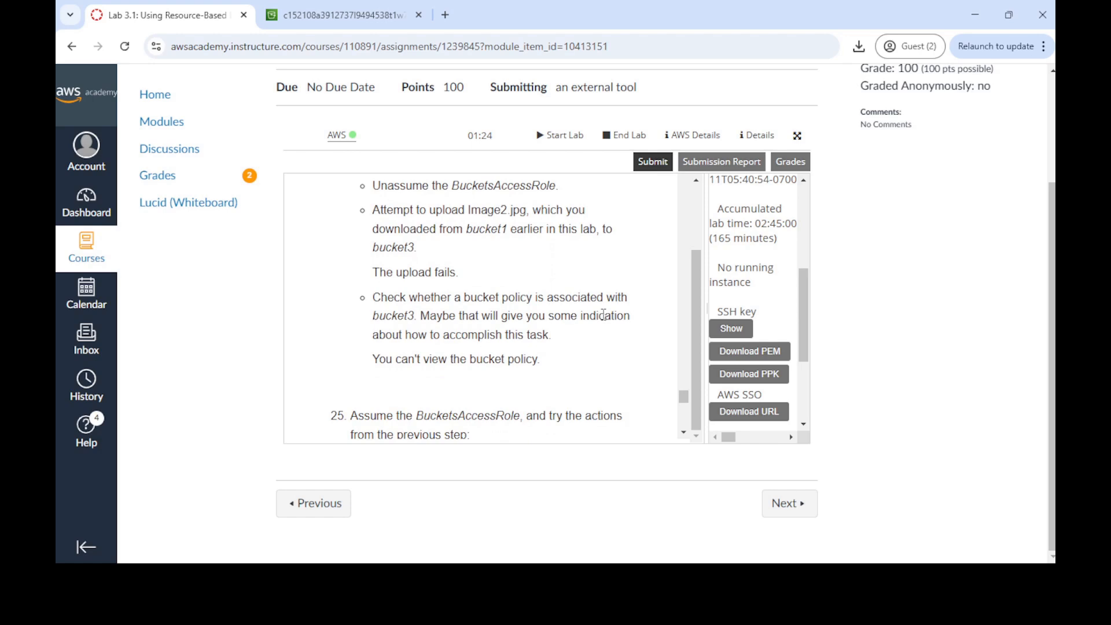
{"action": "scroll", "coordinate": [564, 350], "scroll_direction": "down", "scroll_amount": 4}
{"action": "scroll", "coordinate": [565, 350], "scroll_direction": "up", "scroll_amount": 2}
{"action": "left_click_drag", "start_coordinate": [422, 287], "coordinate": [536, 283]}
{"action": "scroll", "coordinate": [485, 310], "scroll_direction": "down", "scroll_amount": 4}
{"action": "scroll", "coordinate": [474, 316], "scroll_direction": "up", "scroll_amount": 2}
{"action": "left_click_drag", "start_coordinate": [421, 268], "coordinate": [522, 270]}
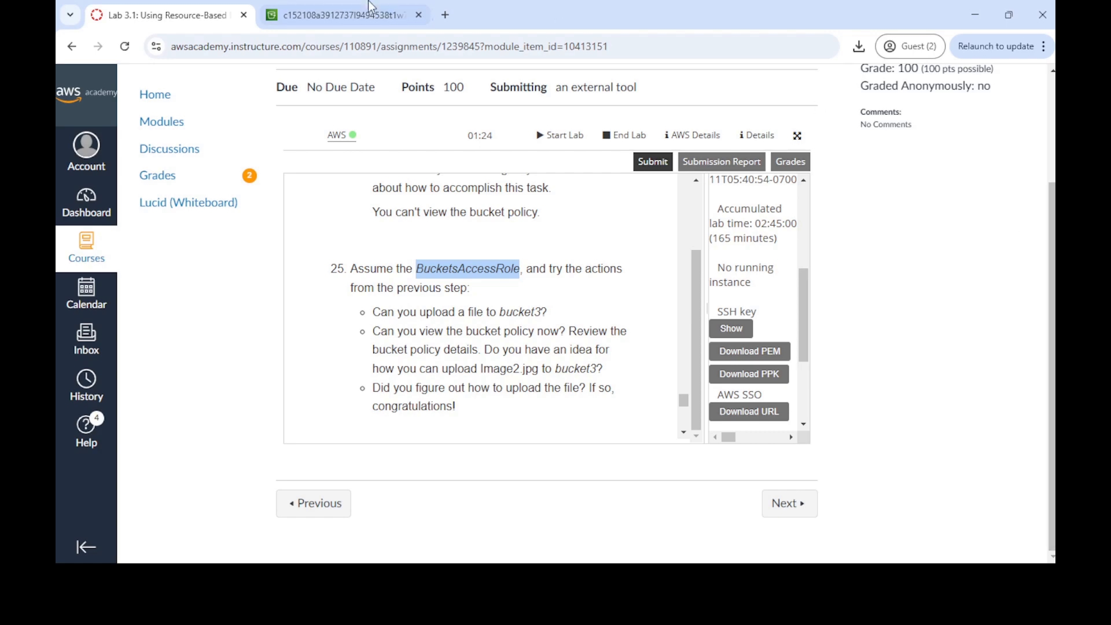
Step: Return to the S3 console and switch from devuser to the previously used BucketsAccessRole
{"action": "left_click", "coordinate": [347, 15]}
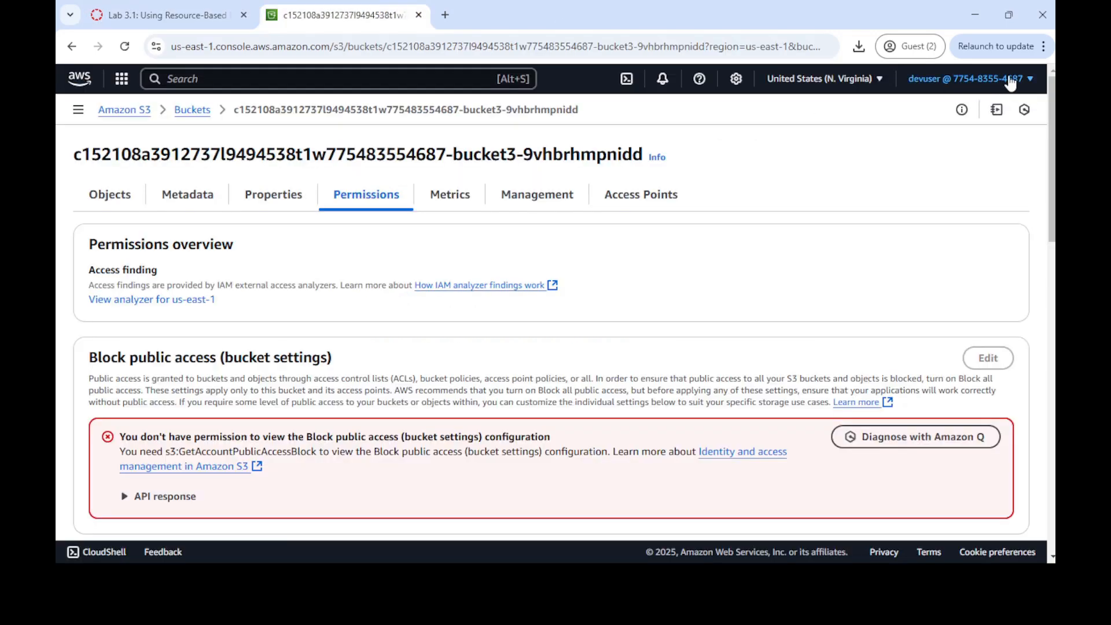
{"action": "left_click", "coordinate": [195, 13]}
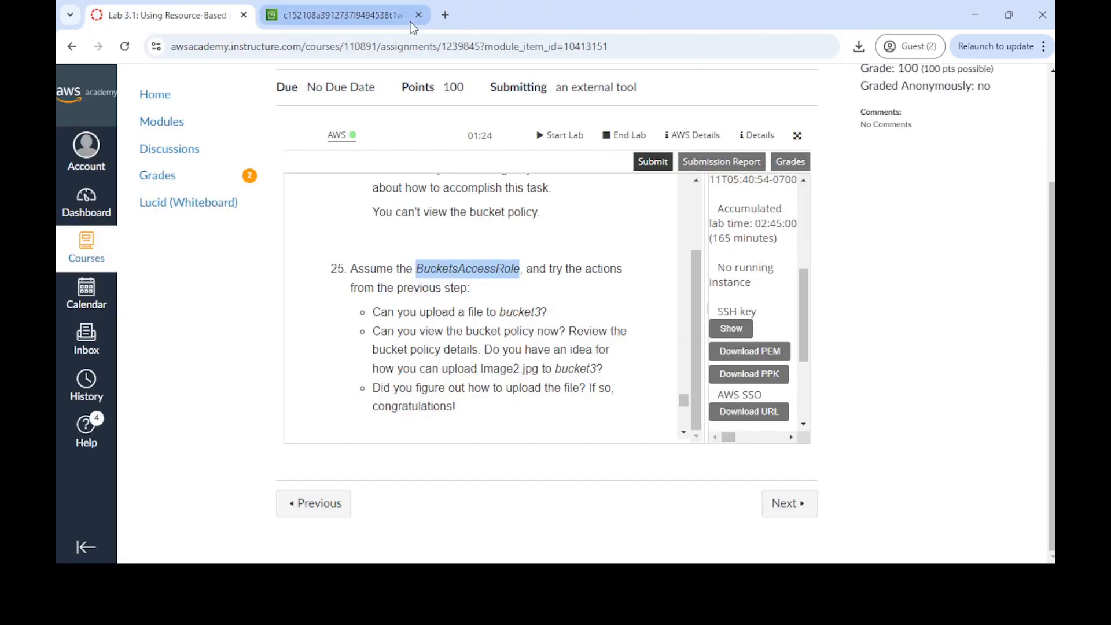
{"action": "key", "text": "ctrl+Tab"}
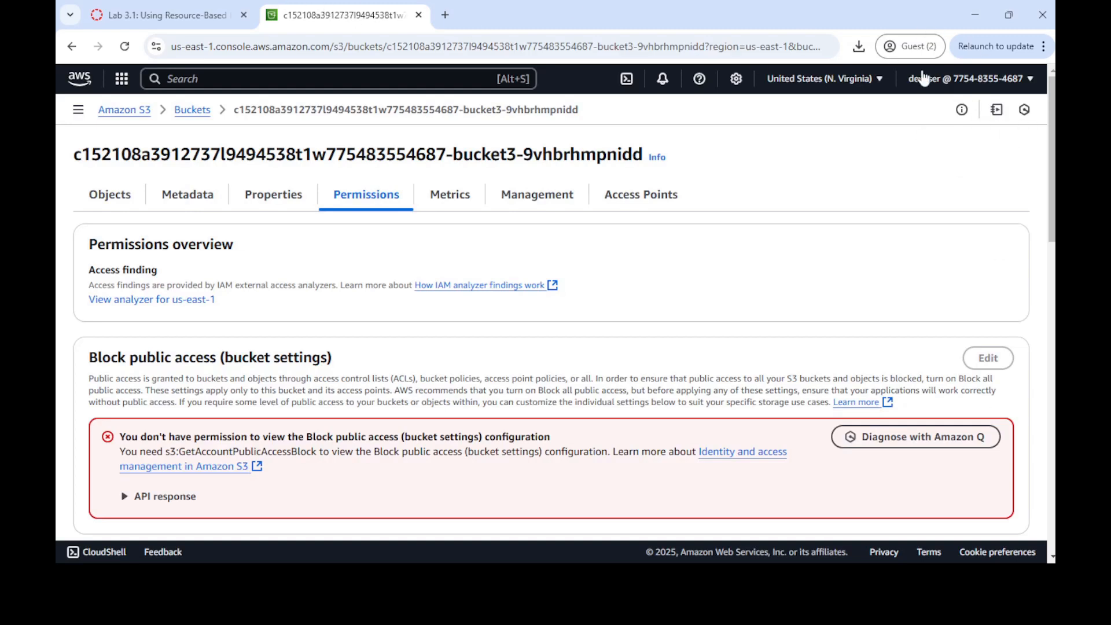
{"action": "left_click", "coordinate": [942, 81]}
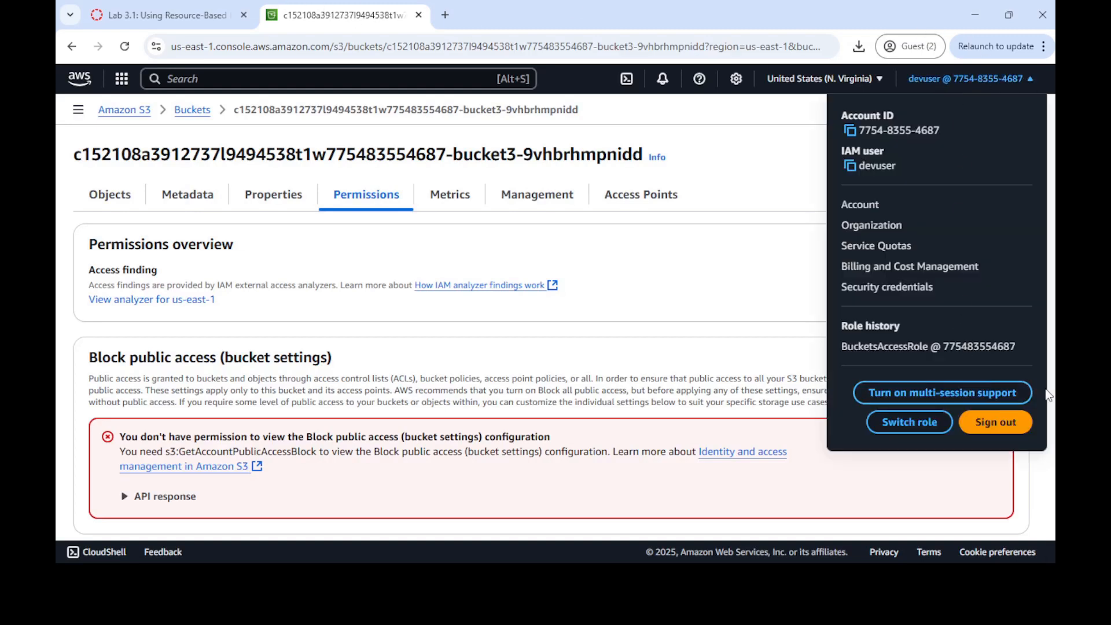
{"action": "left_click", "coordinate": [910, 347]}
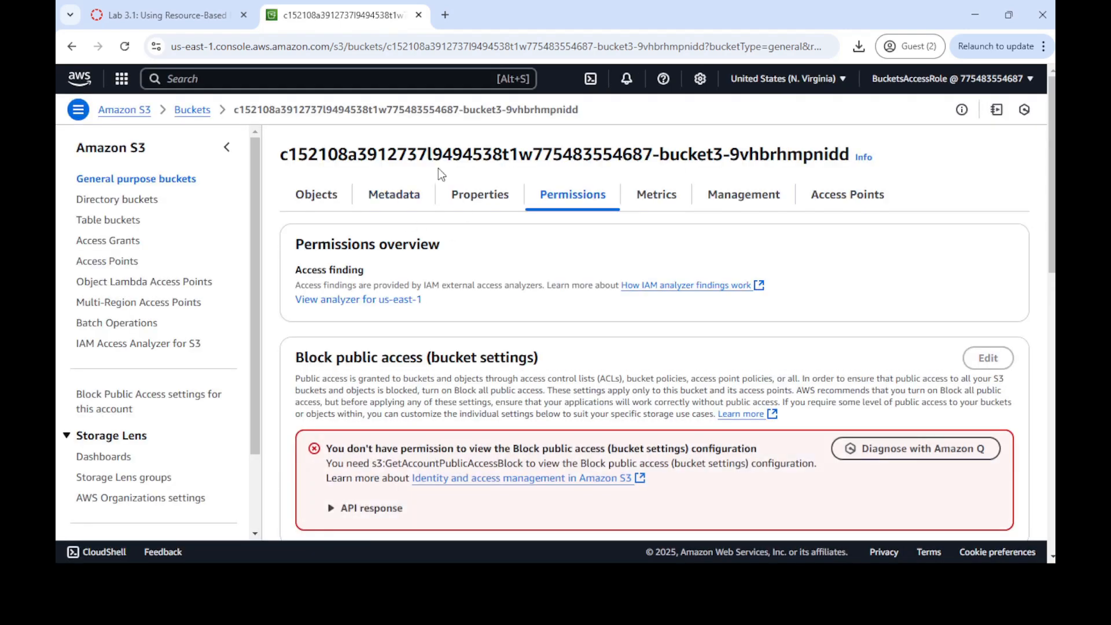
Step: Reopen bucket3's permissions from the bucket list and examine which role the S3Write statement of its bucket policy allows
{"action": "left_click", "coordinate": [193, 114]}
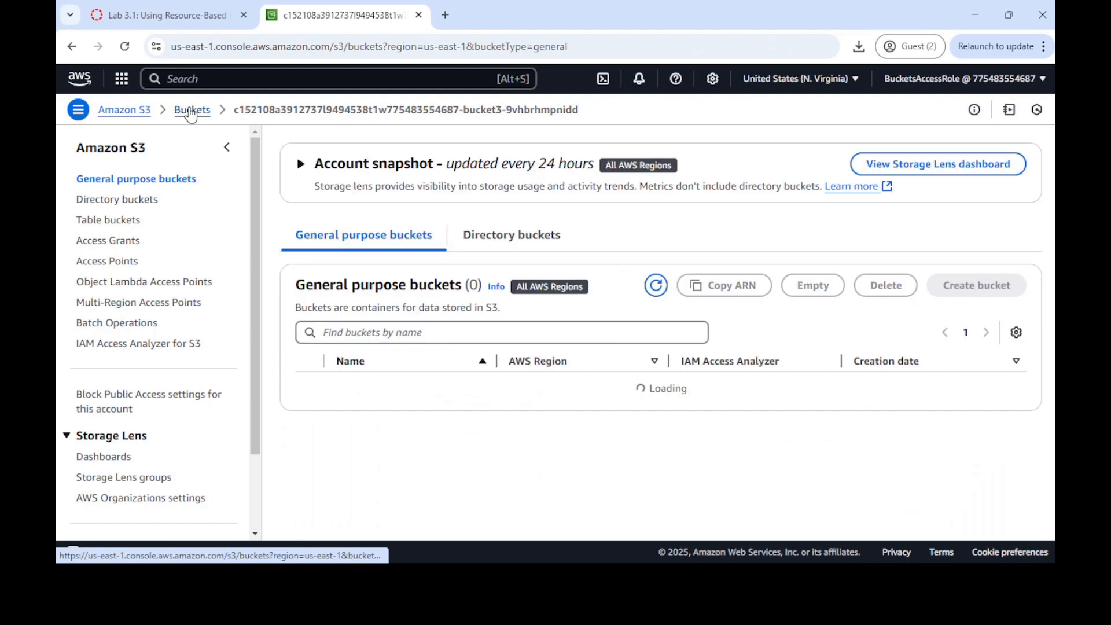
{"action": "scroll", "coordinate": [440, 421], "scroll_direction": "down", "scroll_amount": 1}
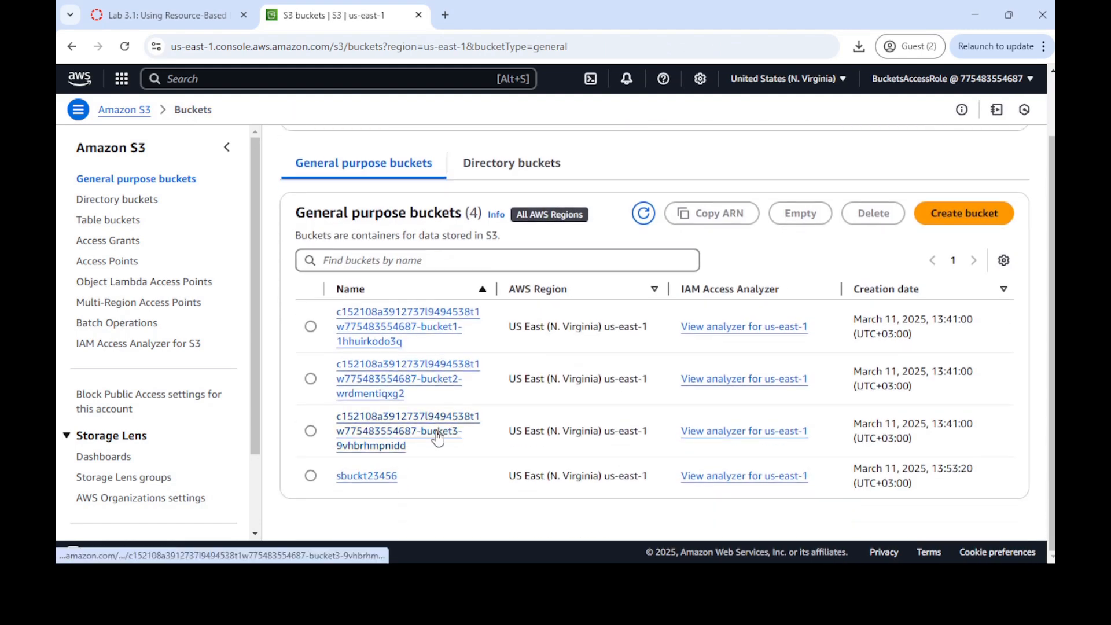
{"action": "left_click", "coordinate": [437, 429]}
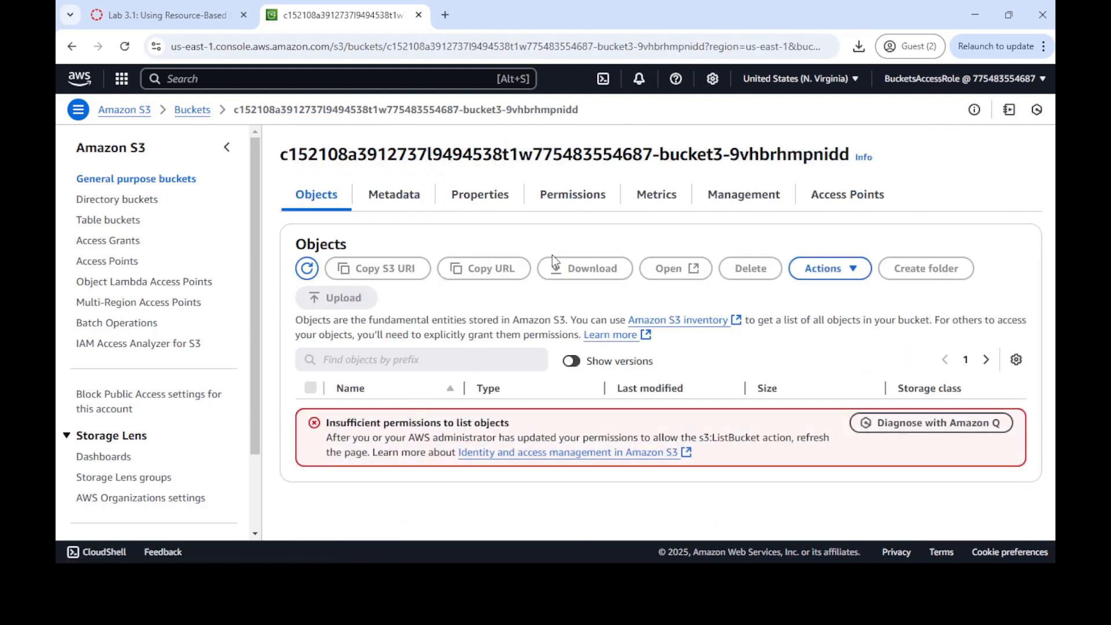
{"action": "left_click", "coordinate": [576, 193]}
{"action": "scroll", "coordinate": [506, 347], "scroll_direction": "down", "scroll_amount": 1}
{"action": "scroll", "coordinate": [505, 347], "scroll_direction": "down", "scroll_amount": 7}
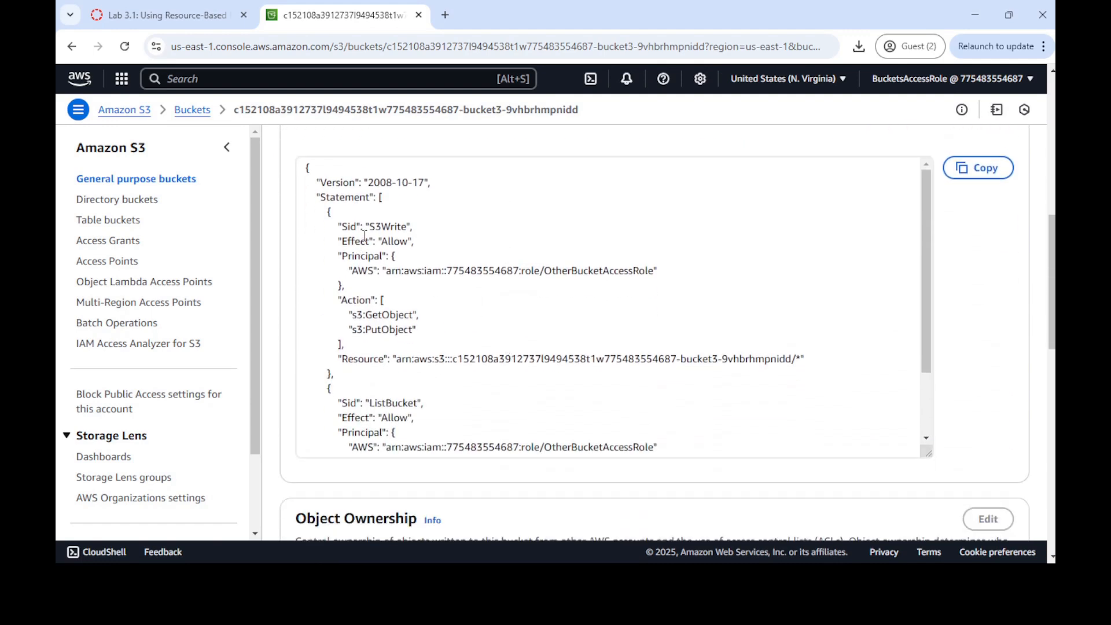
{"action": "left_click_drag", "start_coordinate": [344, 227], "coordinate": [676, 277]}
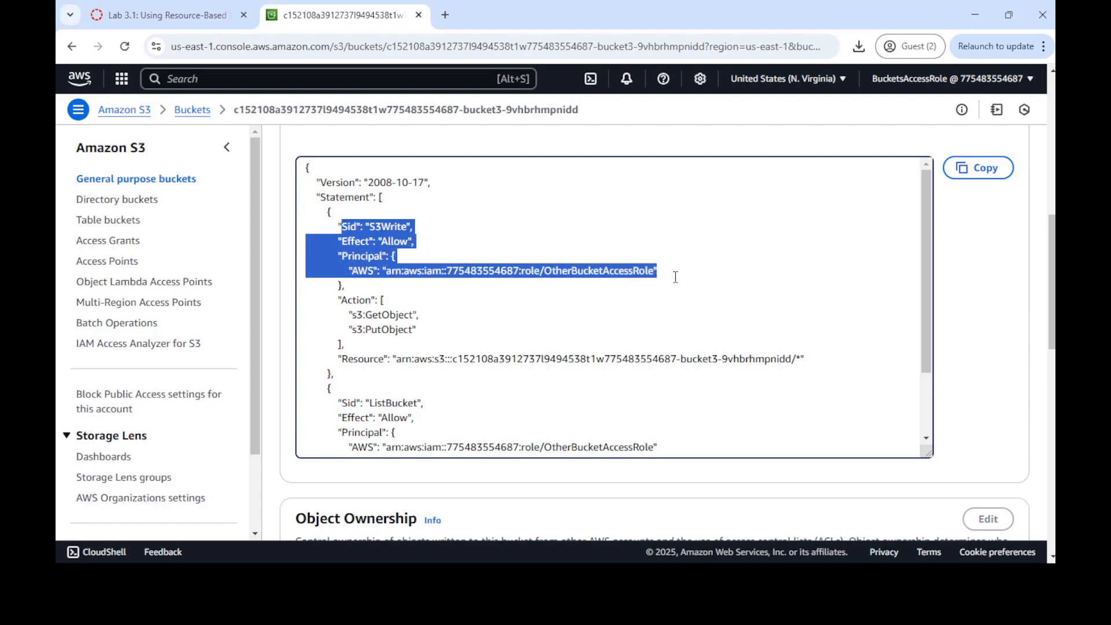
{"action": "left_click_drag", "start_coordinate": [545, 272], "coordinate": [649, 270]}
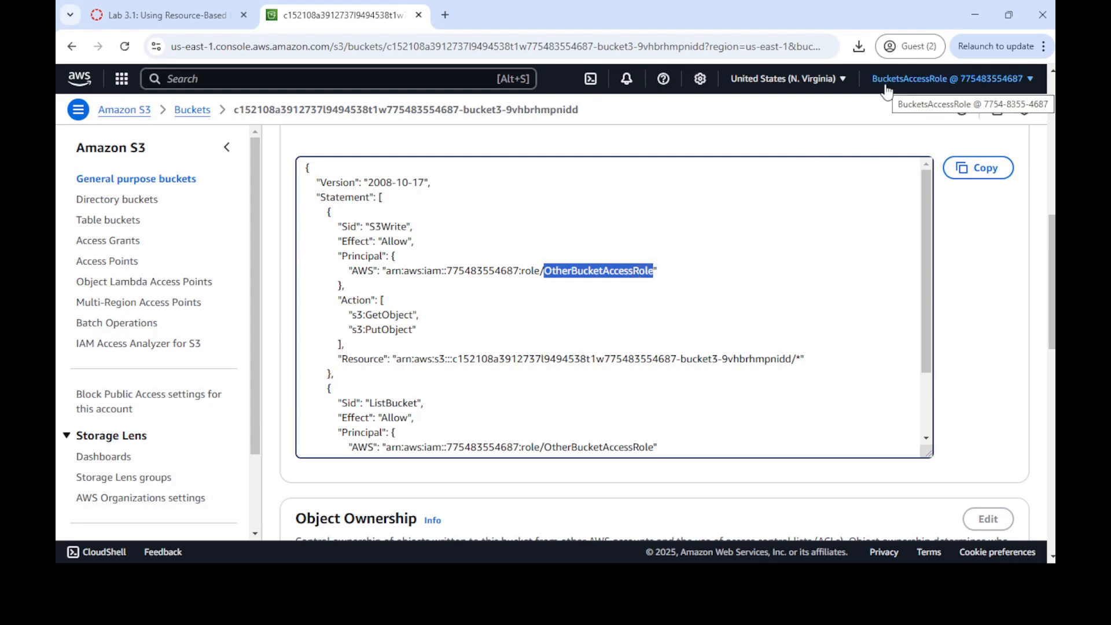
Step: Check access to bucket3's objects under BucketsAccessRole, and return to the list of buckets
{"action": "scroll", "coordinate": [645, 308], "scroll_direction": "up", "scroll_amount": 10}
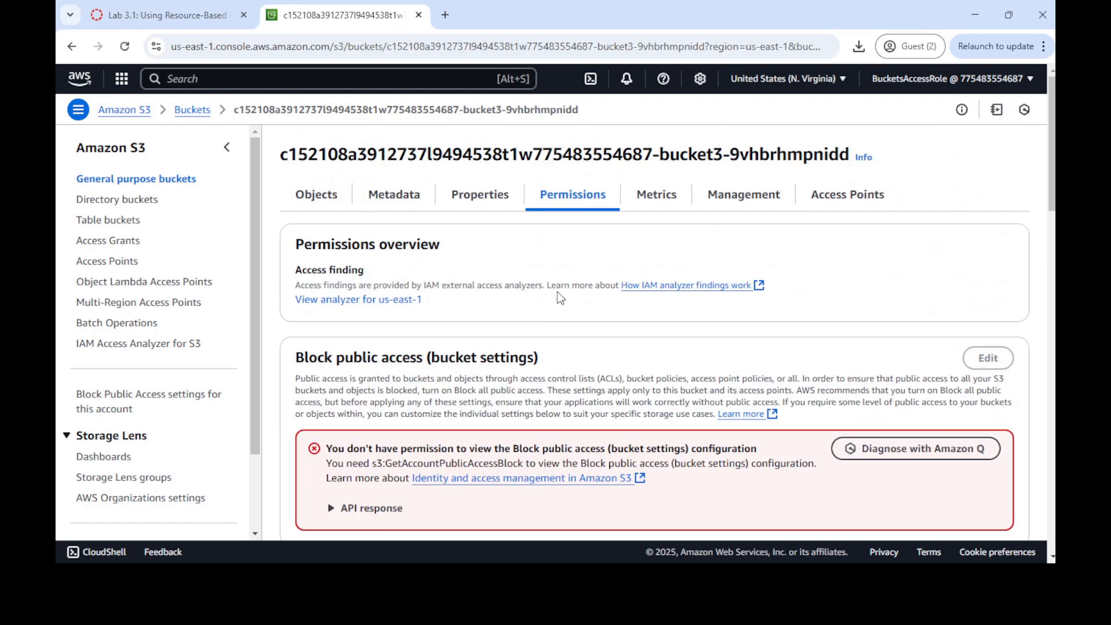
{"action": "left_click", "coordinate": [182, 112]}
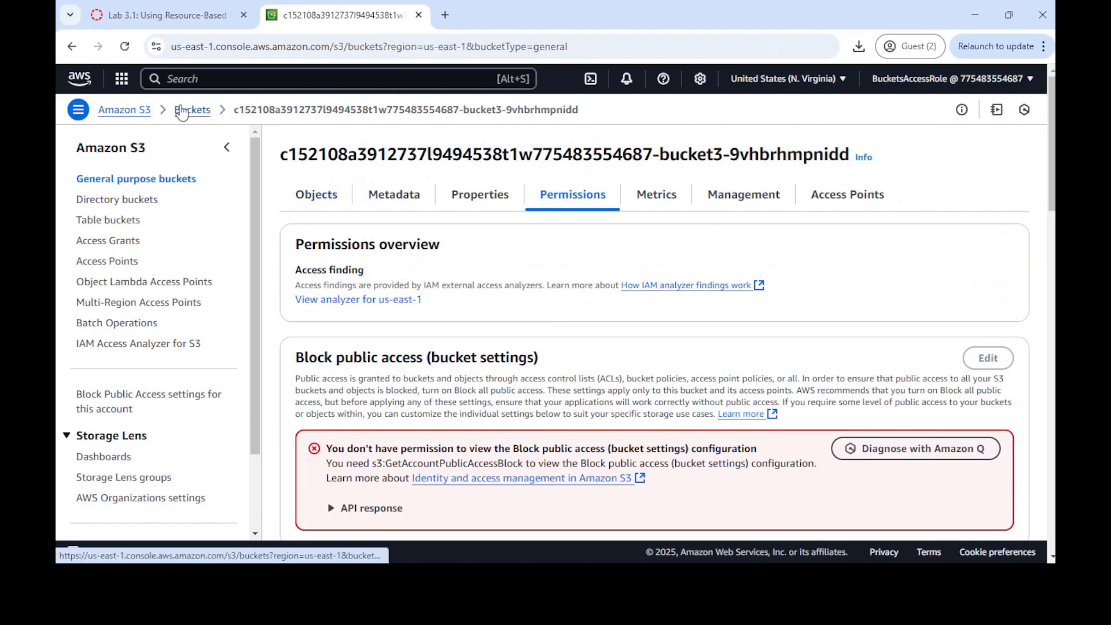
{"action": "left_click", "coordinate": [448, 497]}
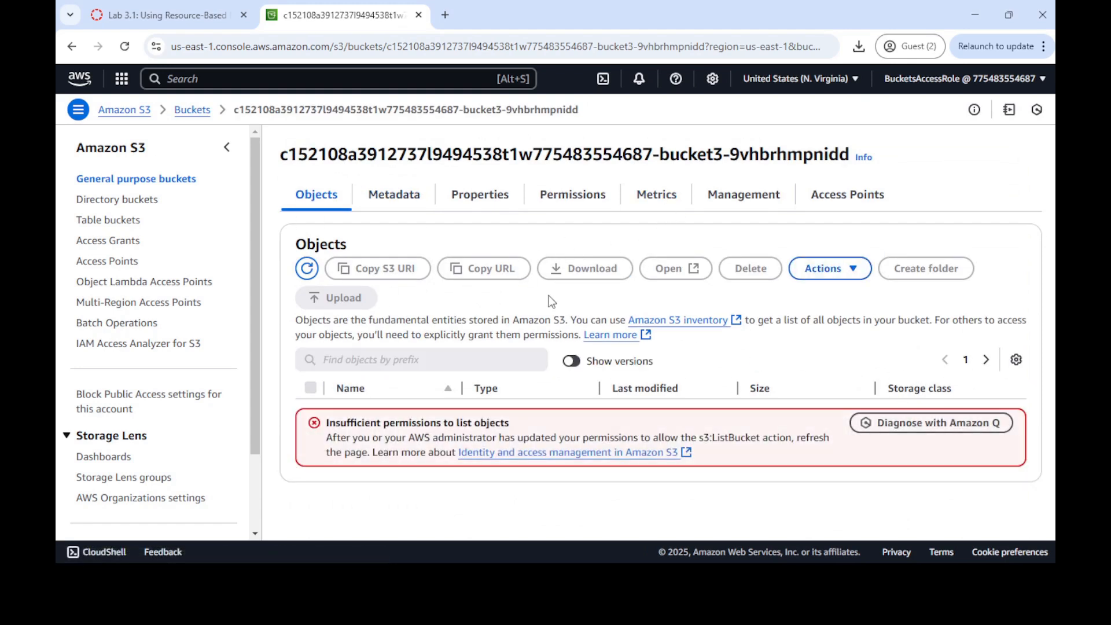
{"action": "left_click", "coordinate": [71, 46]}
{"action": "scroll", "coordinate": [509, 417], "scroll_direction": "down", "scroll_amount": 1}
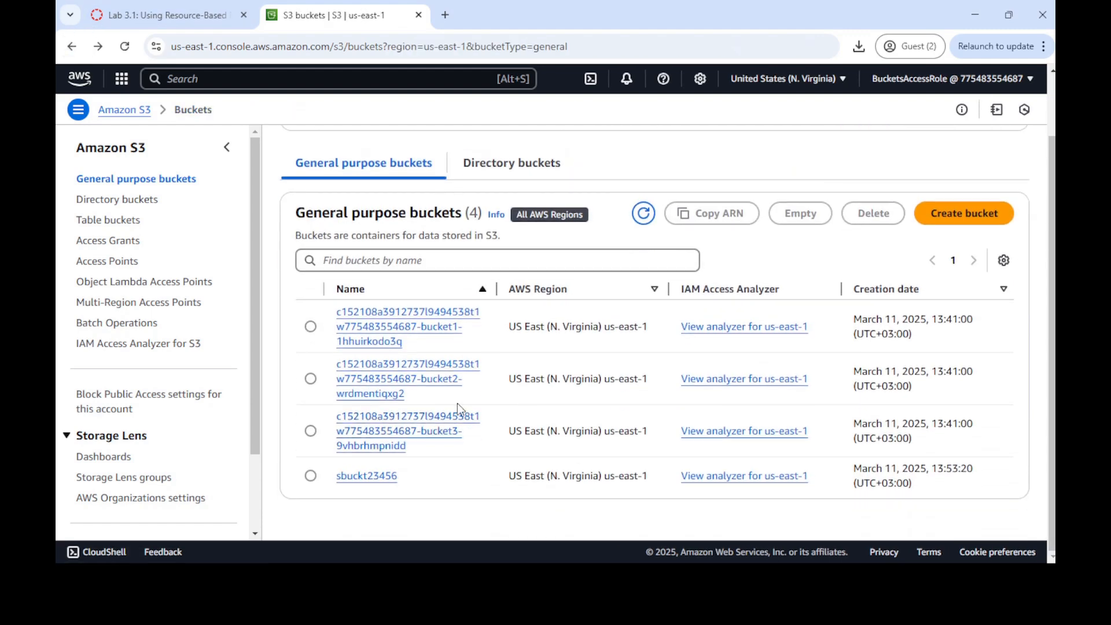
Step: Open bucket3's permissions and copy the role name OtherBucketAccessRole from the S3Write principal in its bucket policy
{"action": "left_click", "coordinate": [434, 433]}
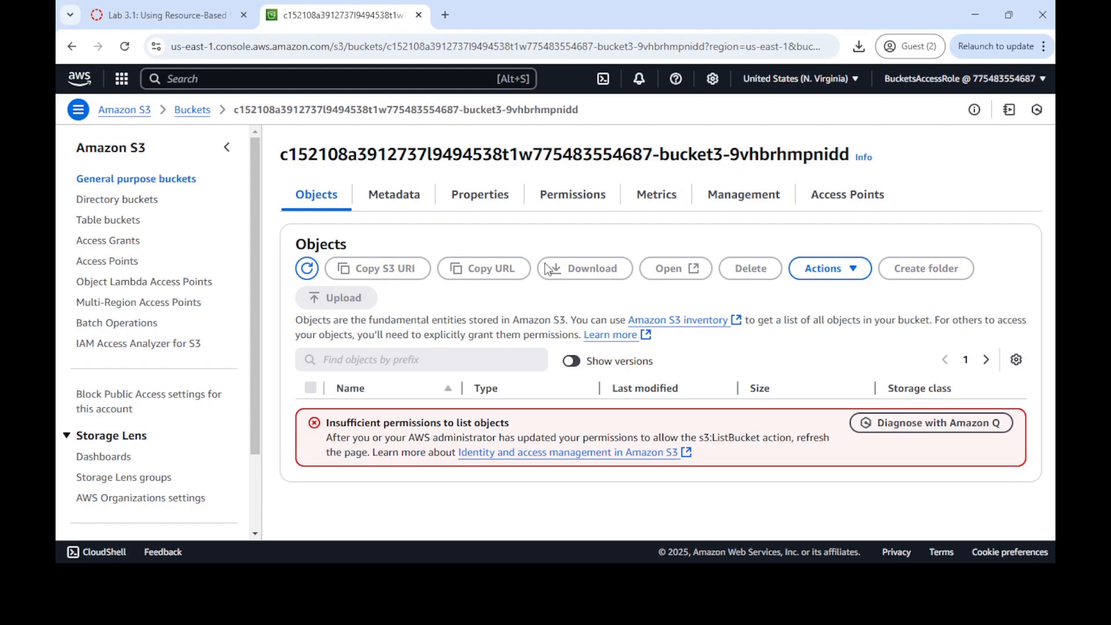
{"action": "left_click", "coordinate": [567, 203]}
{"action": "scroll", "coordinate": [511, 376], "scroll_direction": "down", "scroll_amount": 8}
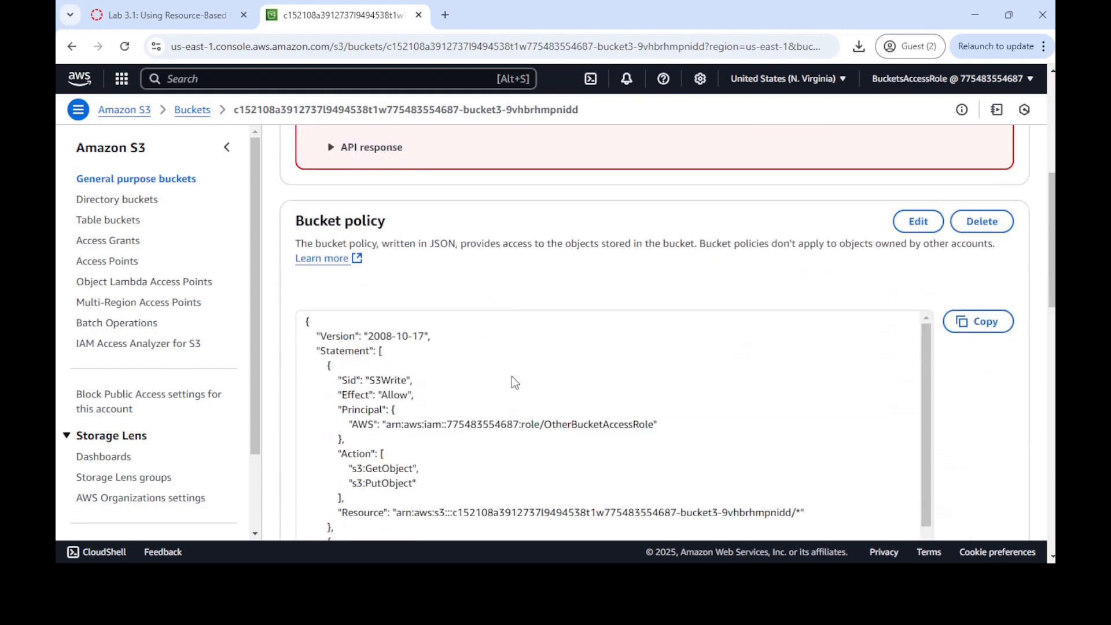
{"action": "left_click_drag", "start_coordinate": [546, 345], "coordinate": [656, 348]}
{"action": "key", "text": "ctrl+c"}
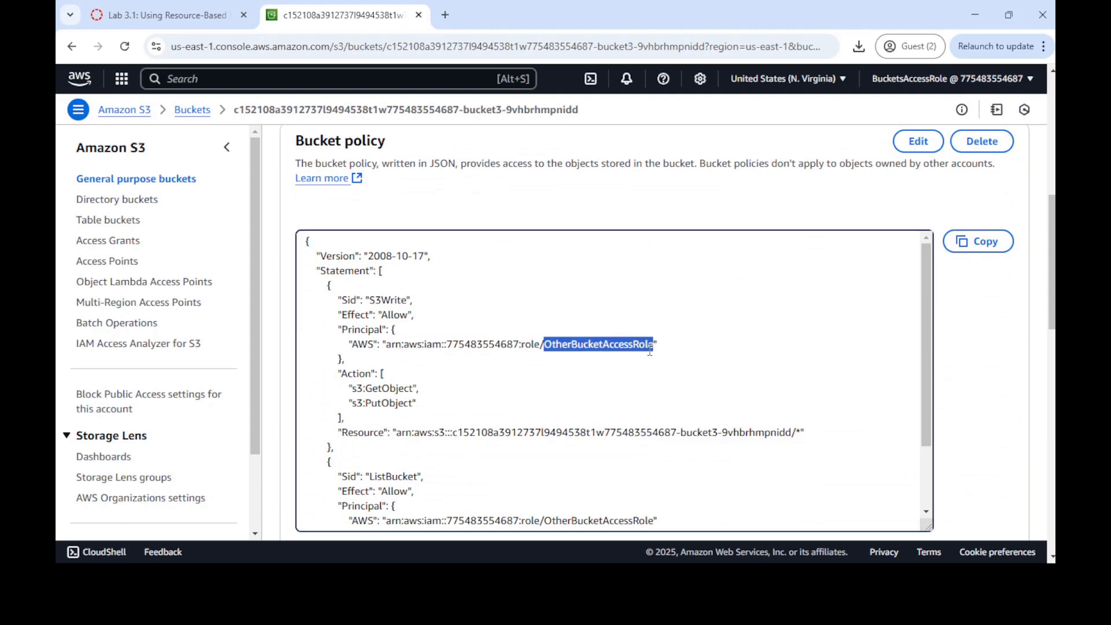
Step: Start switching to another role and enter the copied OtherBucketAccessRole as the IAM role name
{"action": "left_click", "coordinate": [949, 78]}
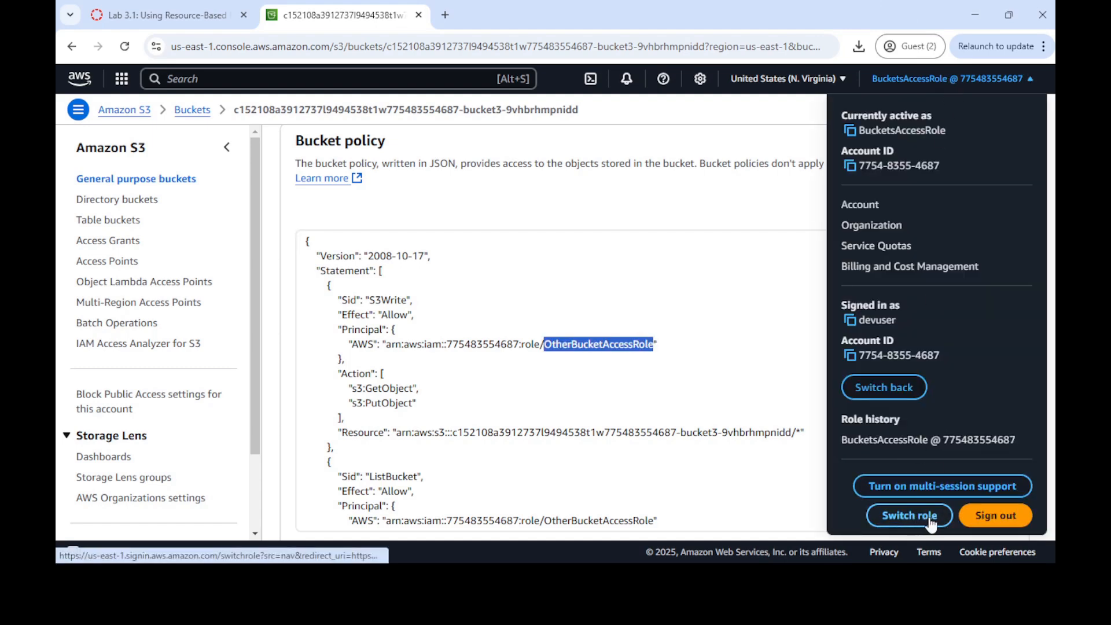
{"action": "left_click", "coordinate": [932, 521]}
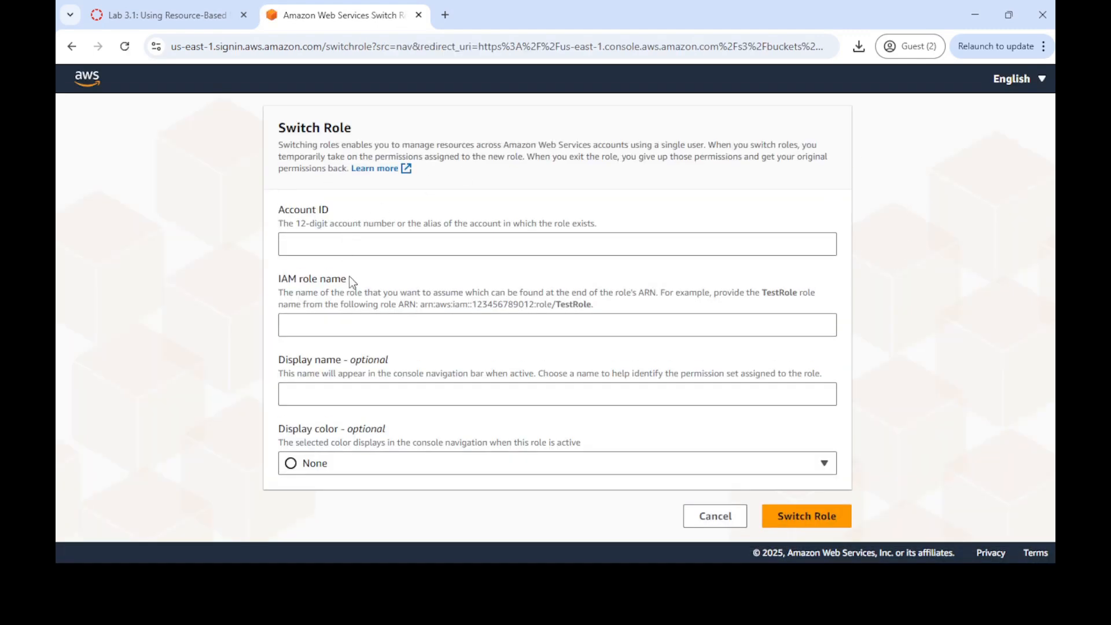
{"action": "left_click", "coordinate": [355, 321]}
{"action": "key", "text": "ctrl+v"}
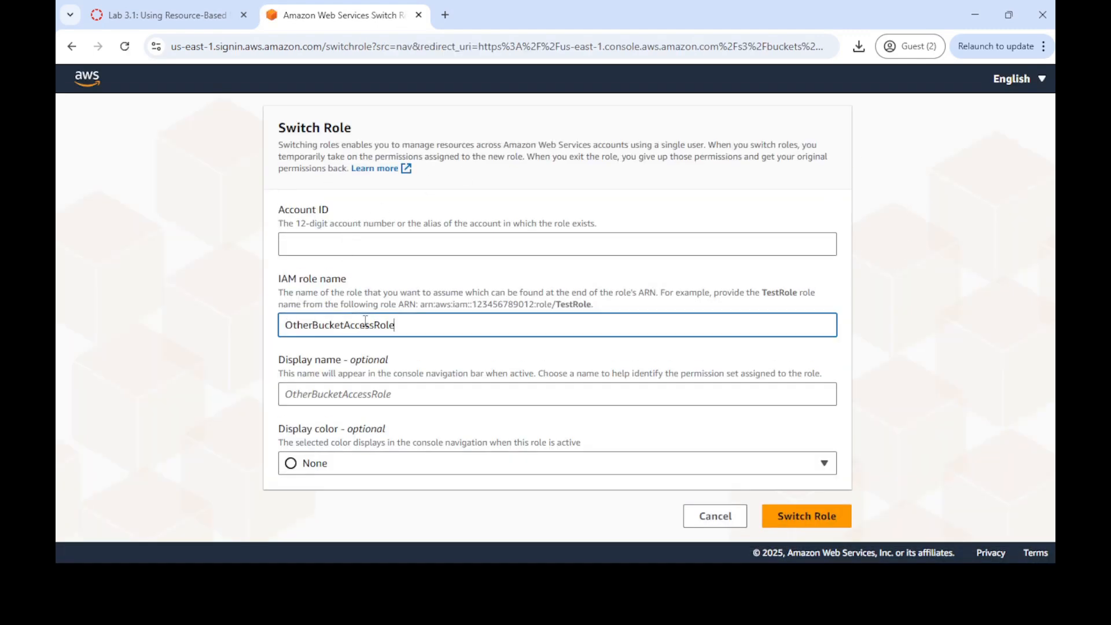
Step: Copy the account ID from the lab's AWS details into the role switch form and switch to OtherBucketAccessRole
{"action": "left_click", "coordinate": [419, 243]}
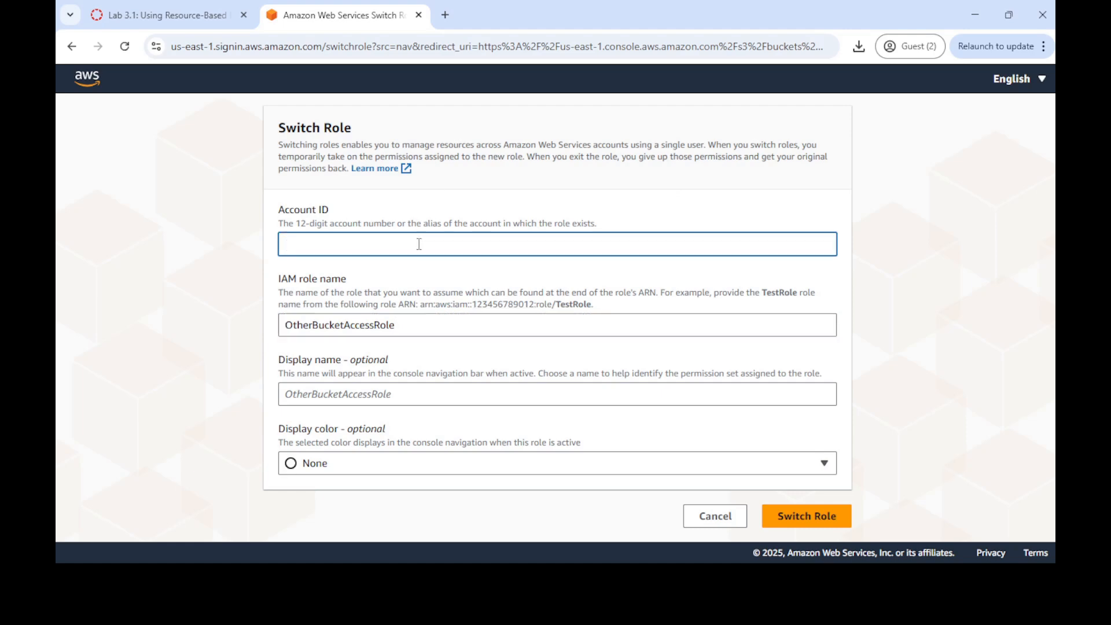
{"action": "type", "text": "7"}
{"action": "left_click", "coordinate": [167, 24]}
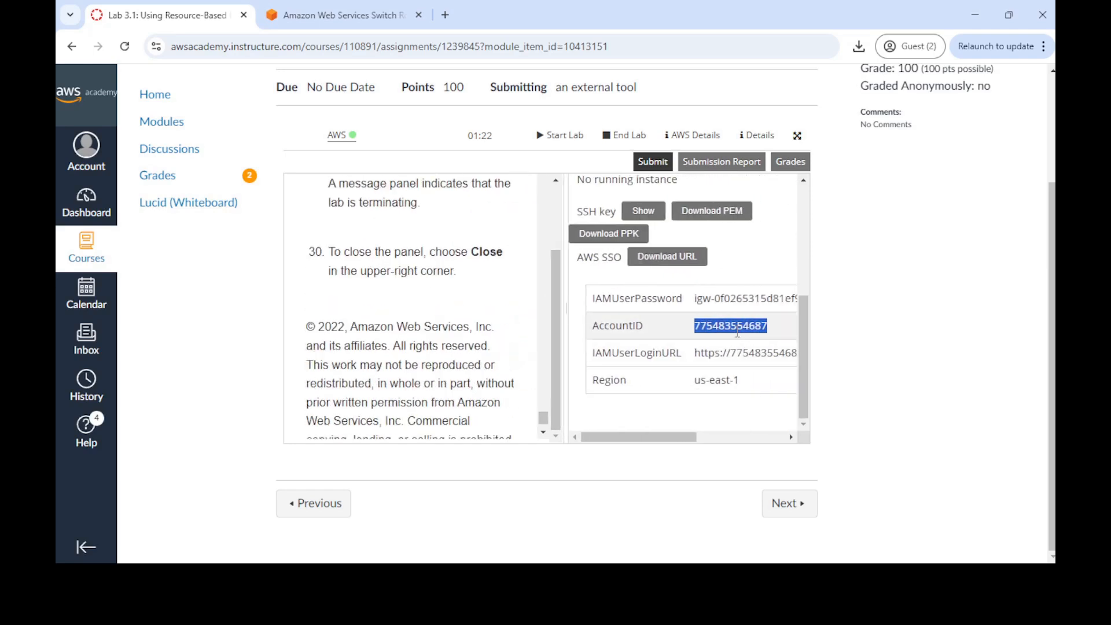
{"action": "right_click", "coordinate": [737, 329]}
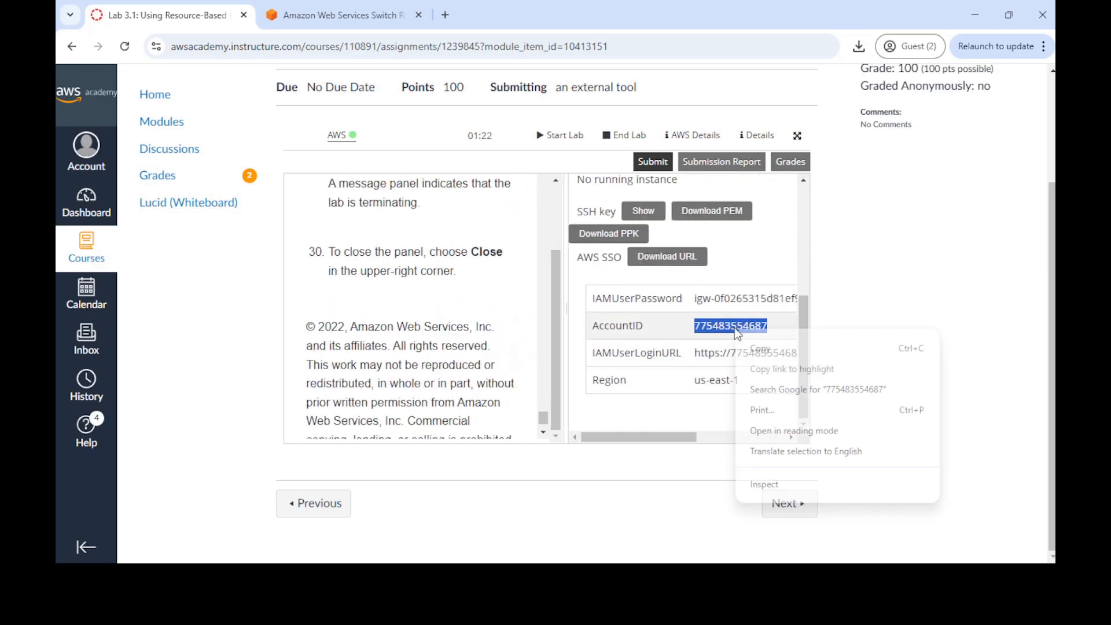
{"action": "left_click", "coordinate": [760, 349]}
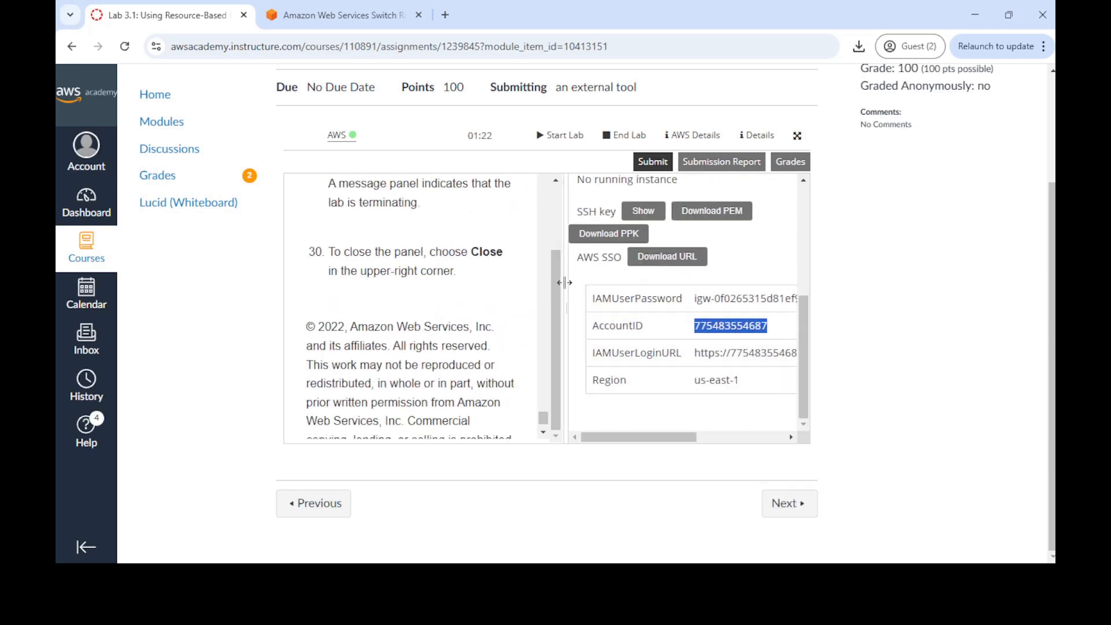
{"action": "left_click_drag", "start_coordinate": [571, 283], "coordinate": [701, 297]}
{"action": "left_click", "coordinate": [381, 15]}
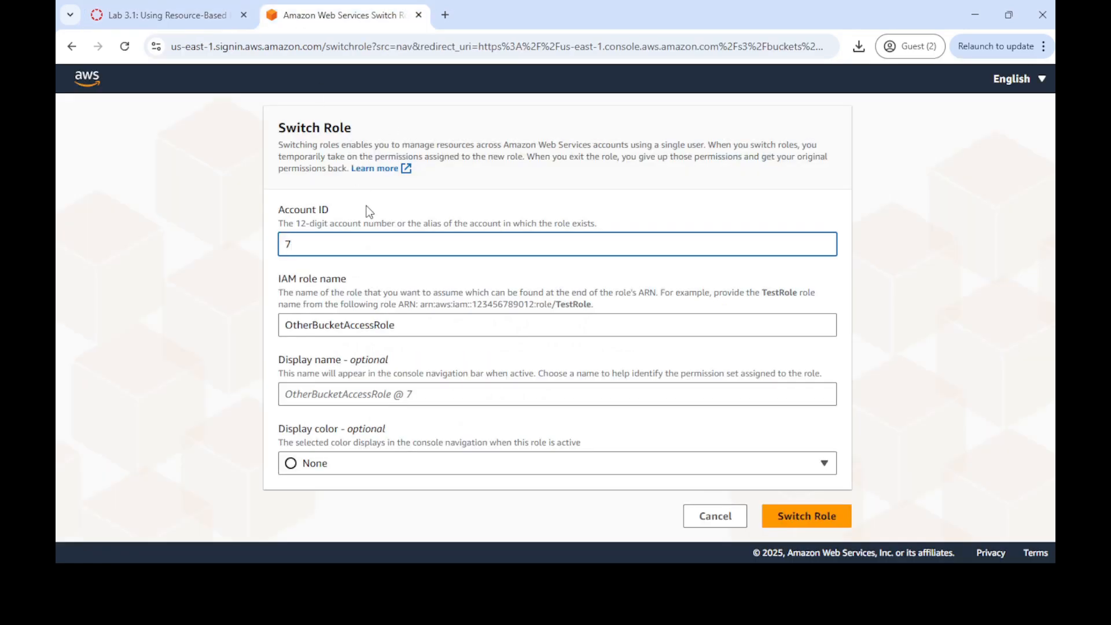
{"action": "key", "text": "ctrl+v"}
{"action": "left_click", "coordinate": [811, 517]}
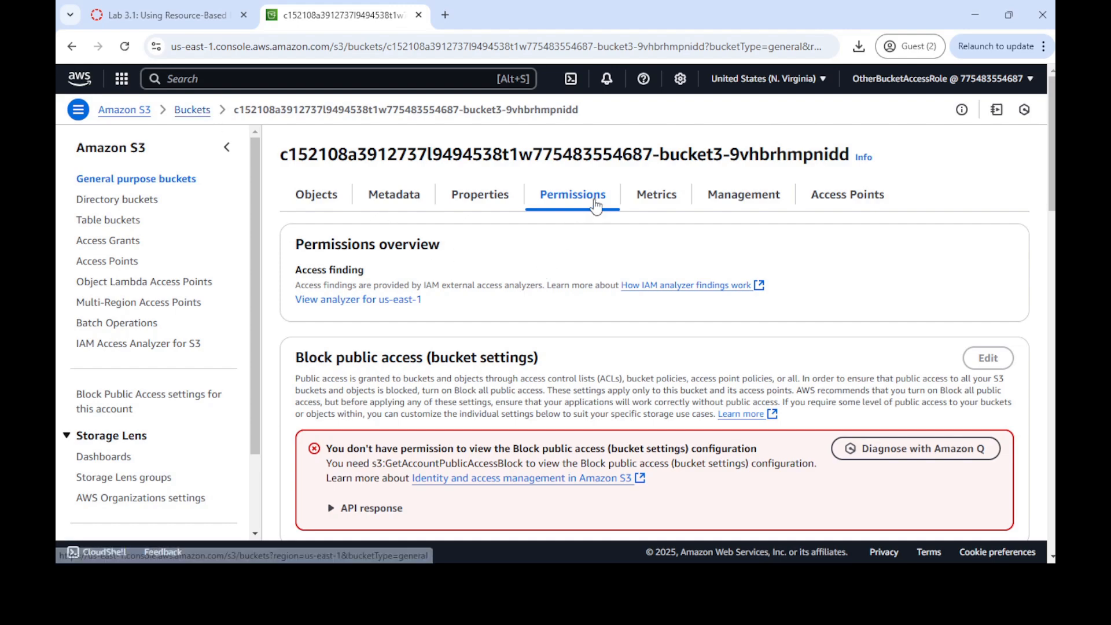
Step: Check the role named in bucket3's policy, and open bucket3's objects from the bucket list as OtherBucketAccessRole
{"action": "scroll", "coordinate": [590, 225], "scroll_direction": "down", "scroll_amount": 8}
{"action": "left_click_drag", "start_coordinate": [544, 346], "coordinate": [650, 351]}
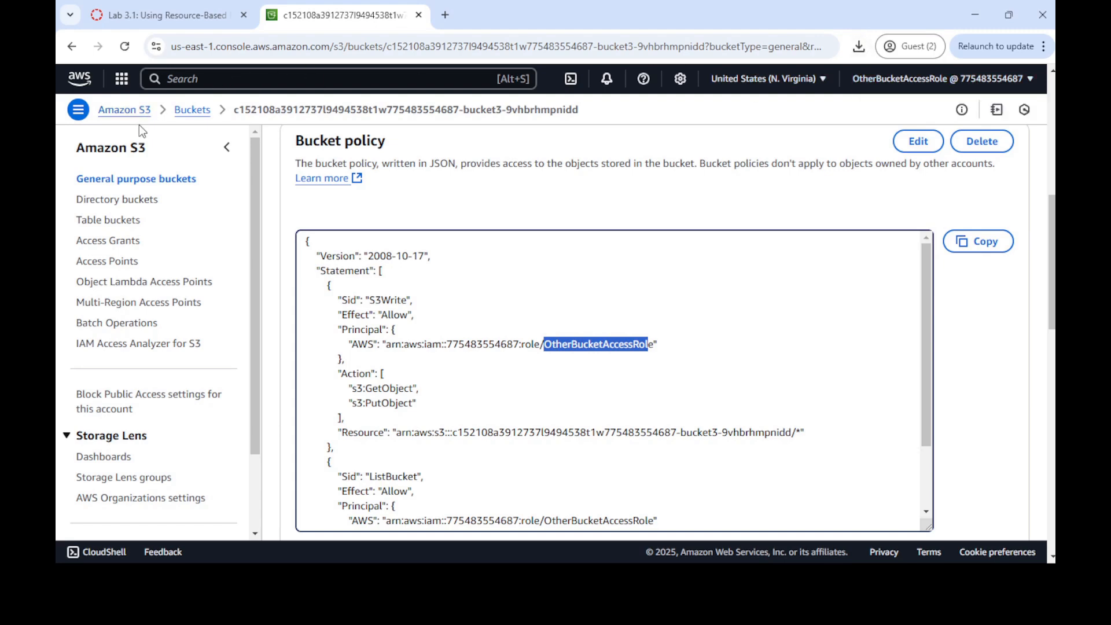
{"action": "left_click", "coordinate": [191, 109]}
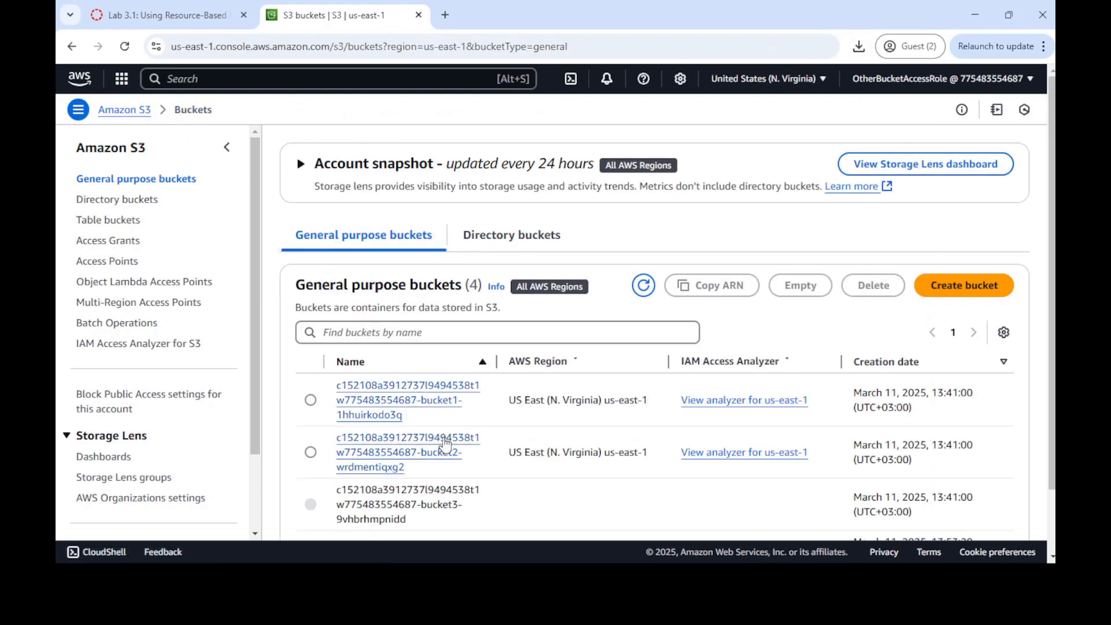
{"action": "left_click", "coordinate": [427, 432]}
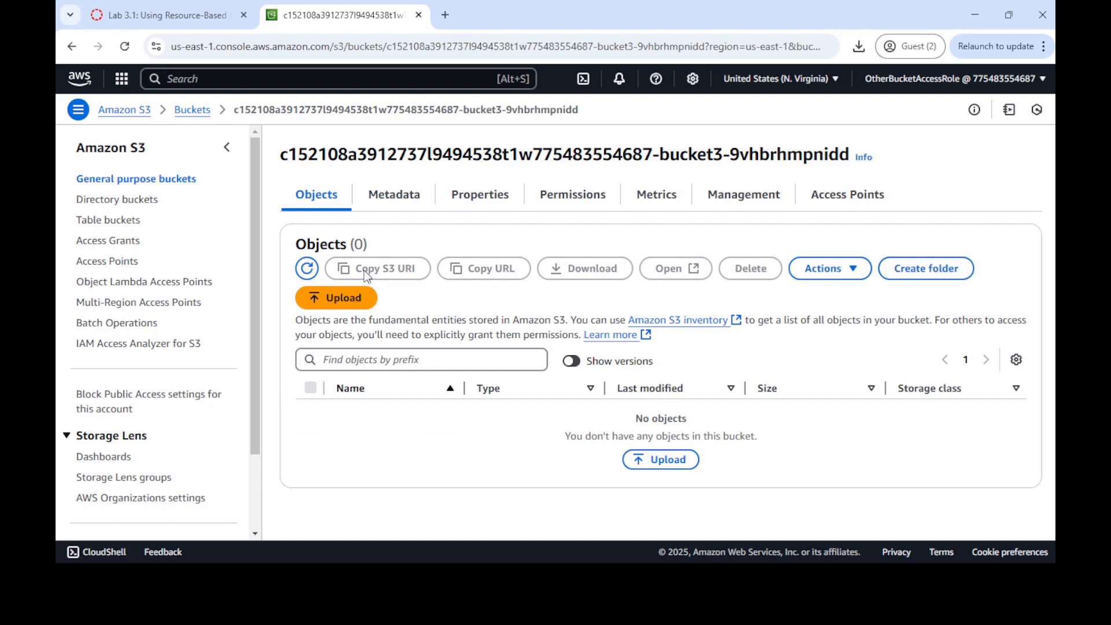
Step: Start an upload to bucket3 and add Image2.jpg from the Labs folder on drive E
{"action": "left_click", "coordinate": [321, 298]}
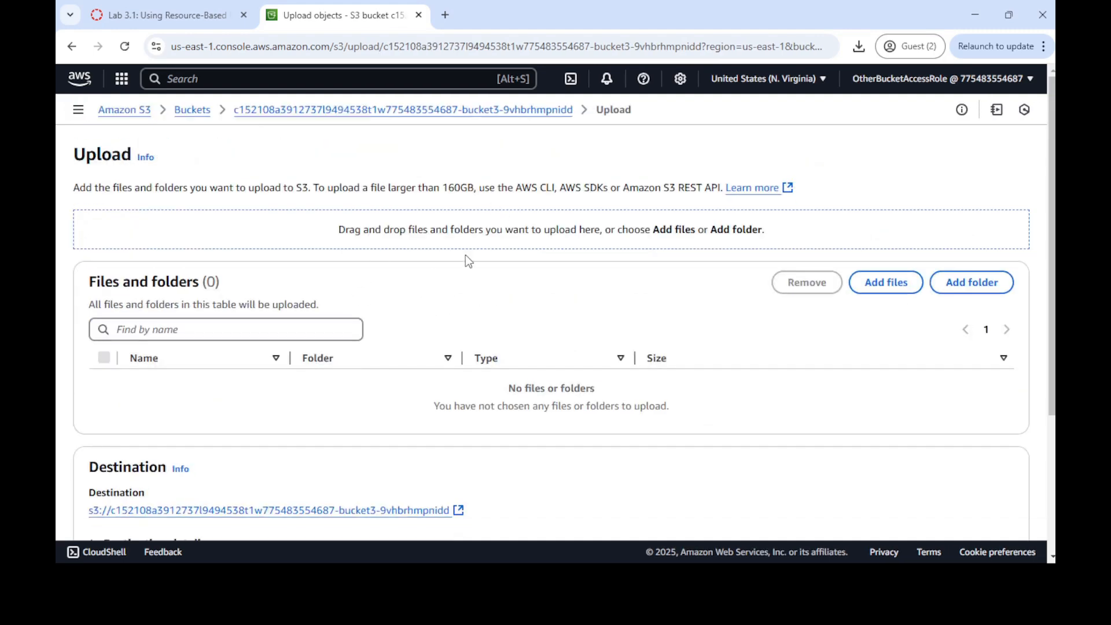
{"action": "scroll", "coordinate": [570, 317], "scroll_direction": "down", "scroll_amount": 3}
{"action": "scroll", "coordinate": [567, 321], "scroll_direction": "up", "scroll_amount": 3}
{"action": "left_click", "coordinate": [887, 286]}
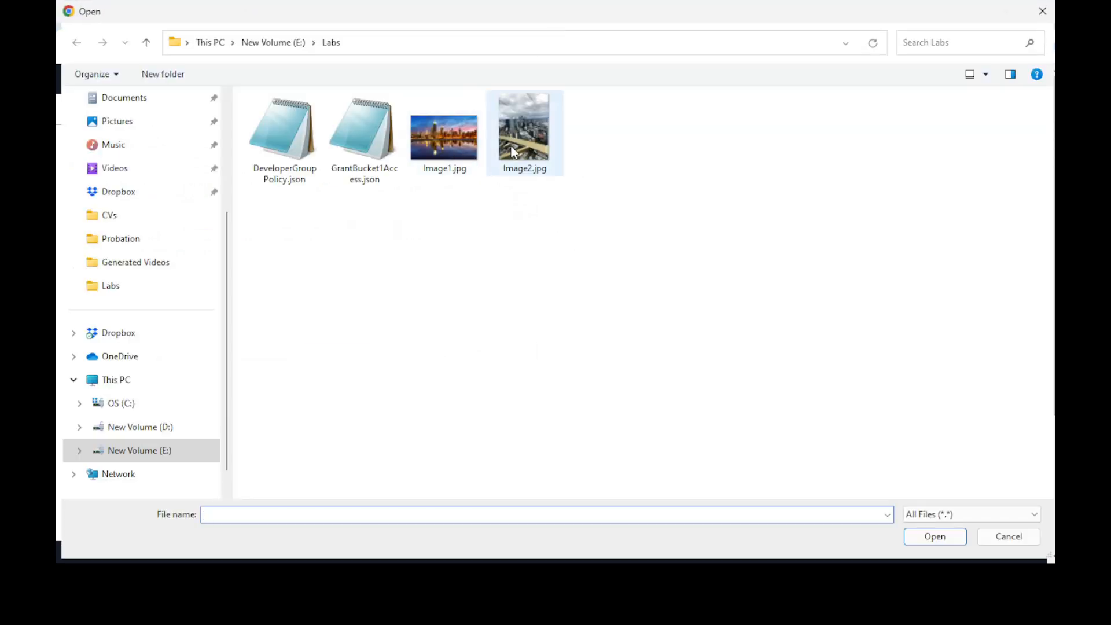
{"action": "left_click", "coordinate": [524, 133]}
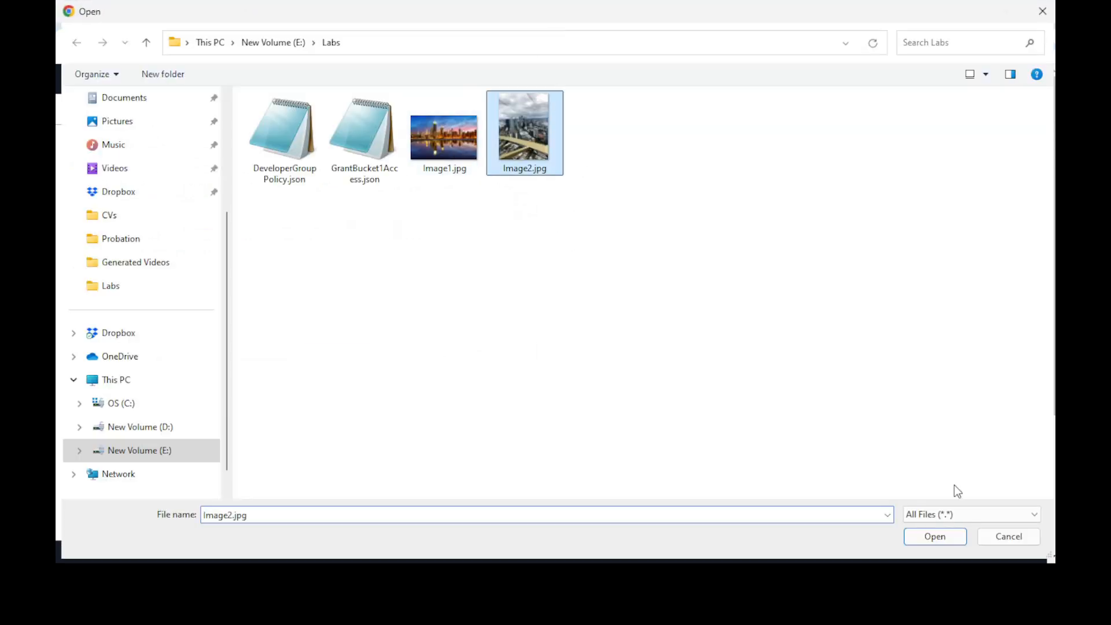
{"action": "left_click", "coordinate": [936, 538]}
Step: Select Image2.jpg in the upload list and upload it to the bucket3 destination
{"action": "scroll", "coordinate": [866, 379], "scroll_direction": "down", "scroll_amount": 3}
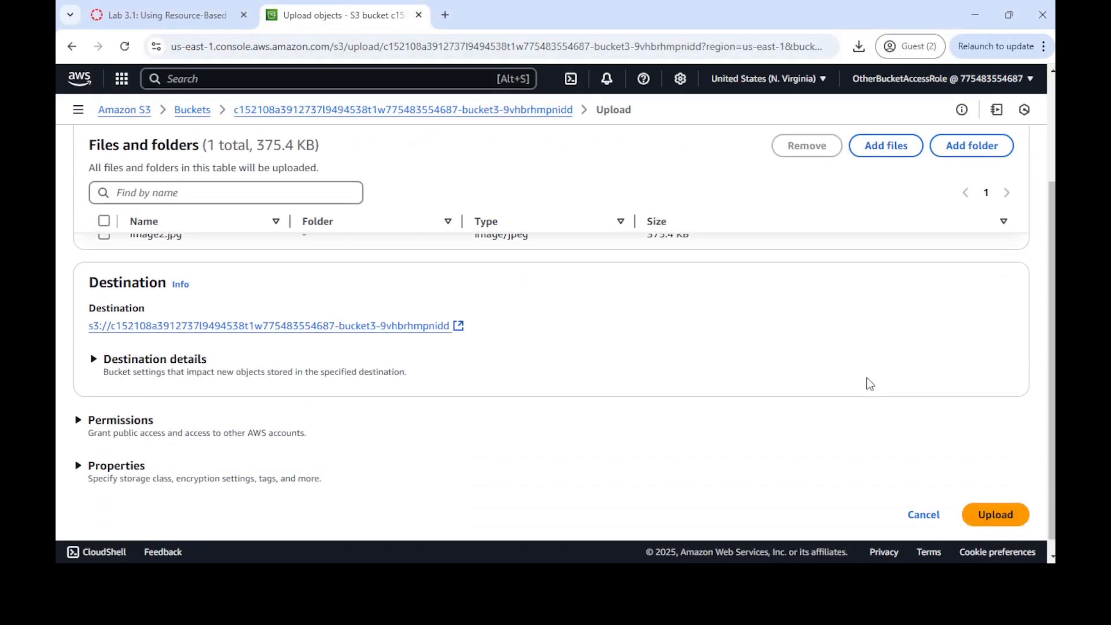
{"action": "scroll", "coordinate": [202, 237], "scroll_direction": "up", "scroll_amount": 1}
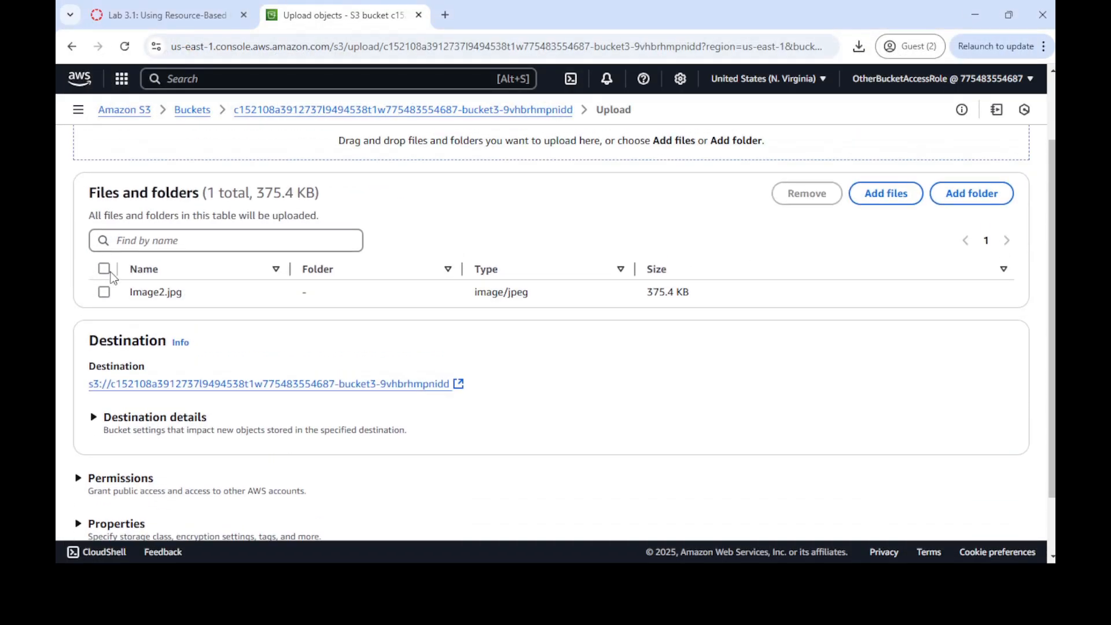
{"action": "left_click", "coordinate": [104, 292]}
{"action": "scroll", "coordinate": [1019, 451], "scroll_direction": "down", "scroll_amount": 3}
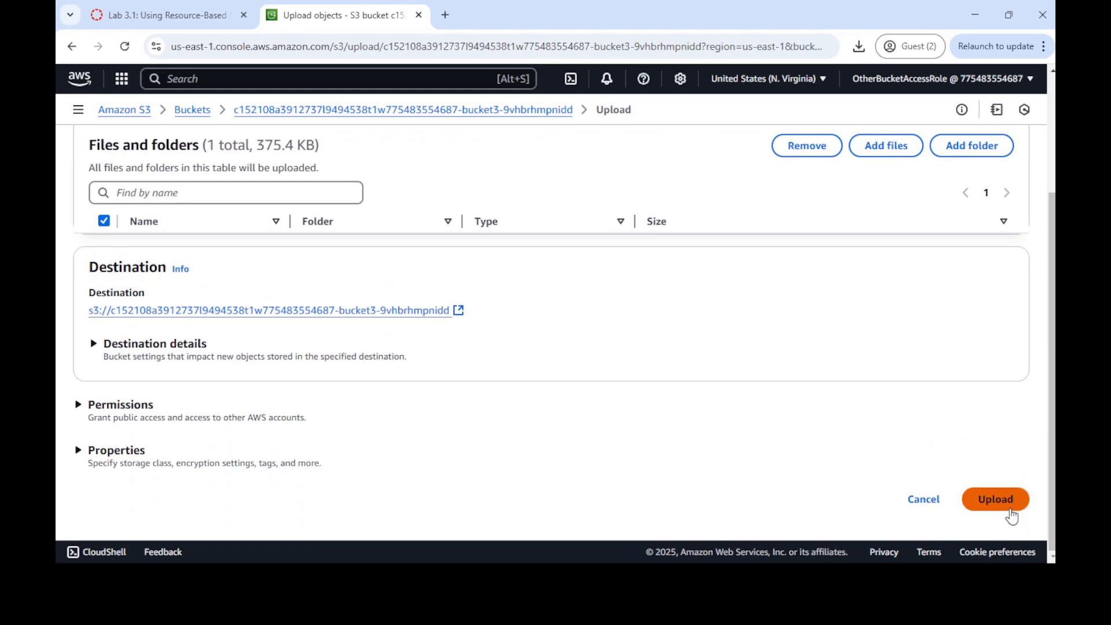
{"action": "left_click", "coordinate": [1013, 514]}
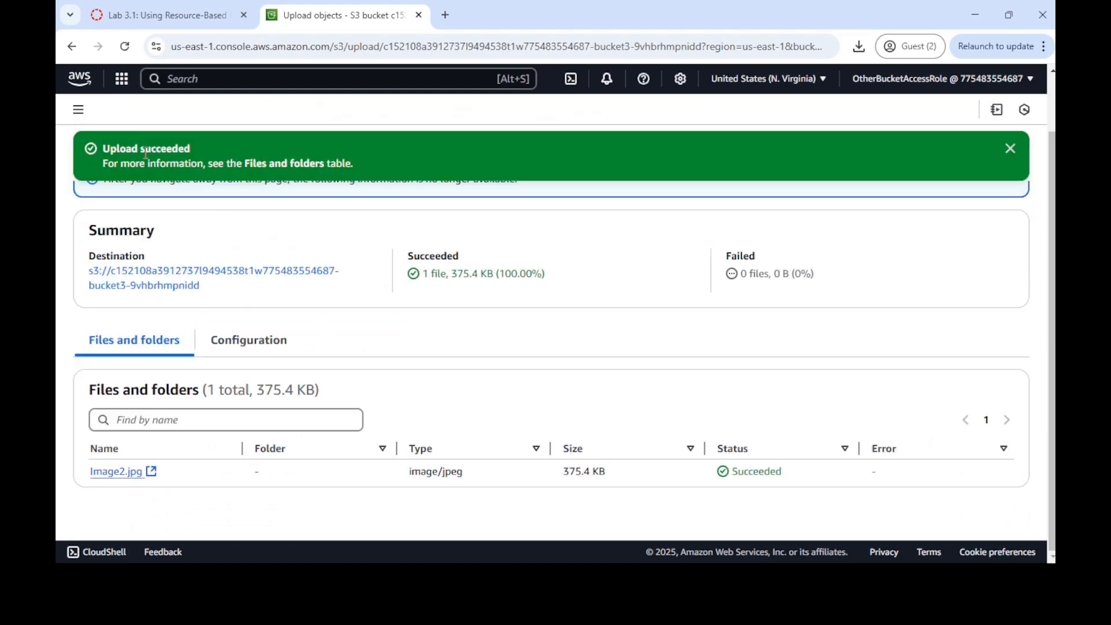
Step: Return to the Lab 3.1 page, review the challenge task and submission instructions, and submit the lab for grading
{"action": "left_click", "coordinate": [193, 15]}
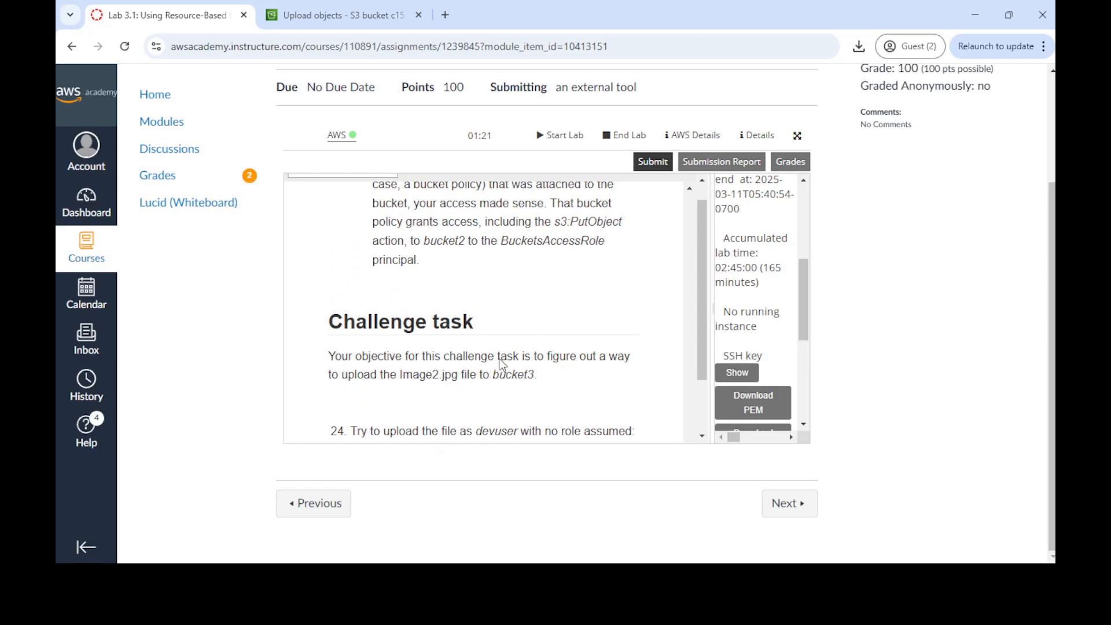
{"action": "scroll", "coordinate": [551, 334], "scroll_direction": "down", "scroll_amount": 1}
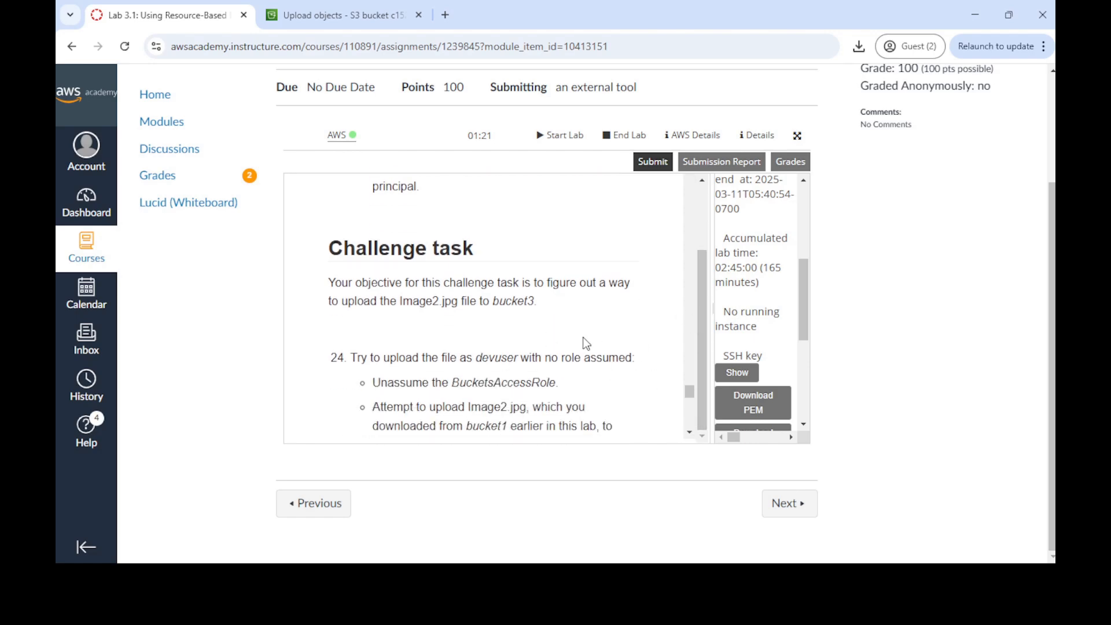
{"action": "scroll", "coordinate": [578, 346], "scroll_direction": "down", "scroll_amount": 1}
{"action": "scroll", "coordinate": [480, 331], "scroll_direction": "down", "scroll_amount": 2}
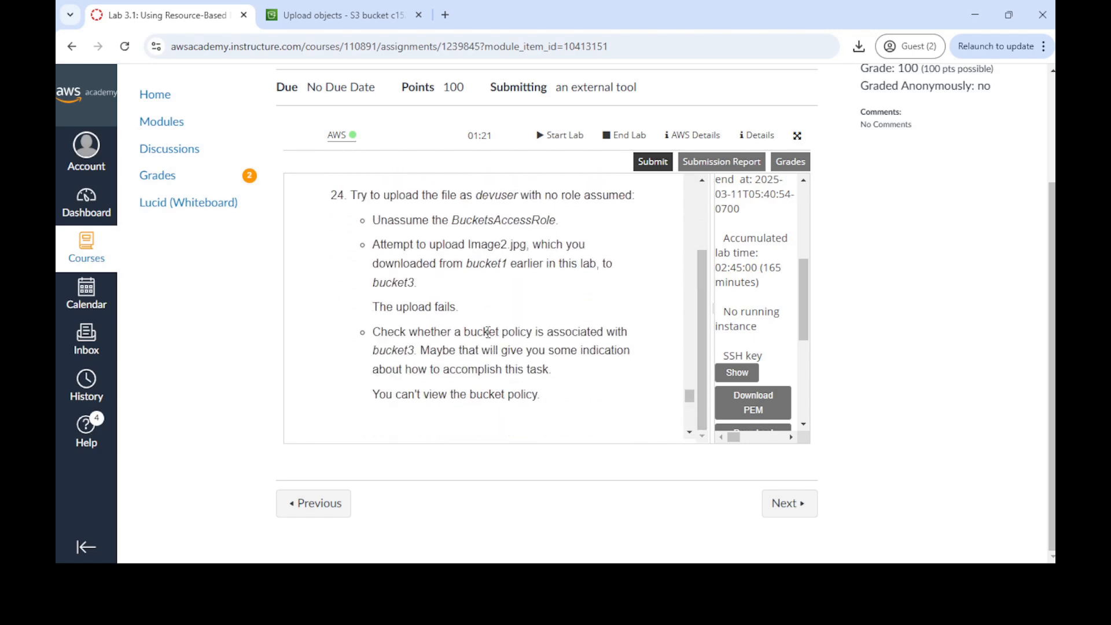
{"action": "scroll", "coordinate": [494, 335], "scroll_direction": "down", "scroll_amount": 3}
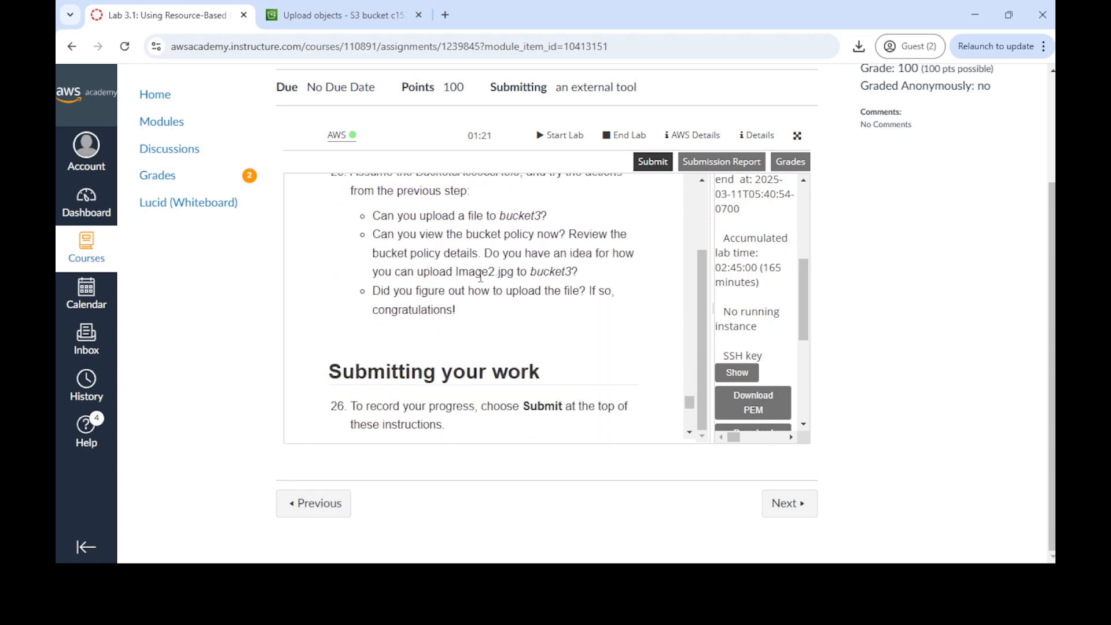
{"action": "left_click_drag", "start_coordinate": [457, 271], "coordinate": [575, 266]}
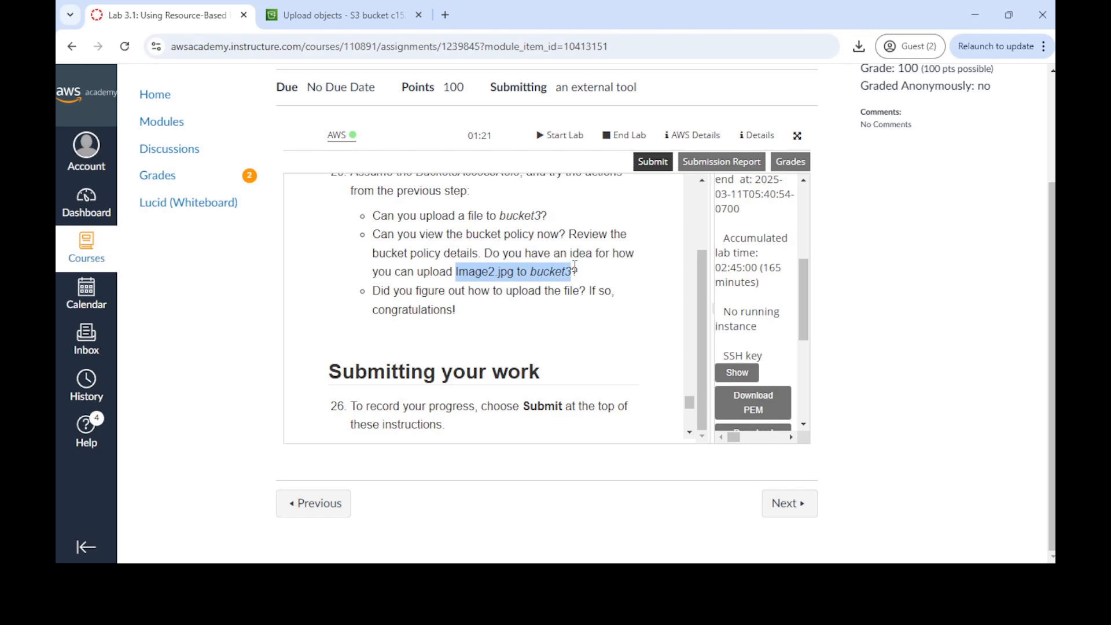
{"action": "scroll", "coordinate": [505, 318], "scroll_direction": "down", "scroll_amount": 2}
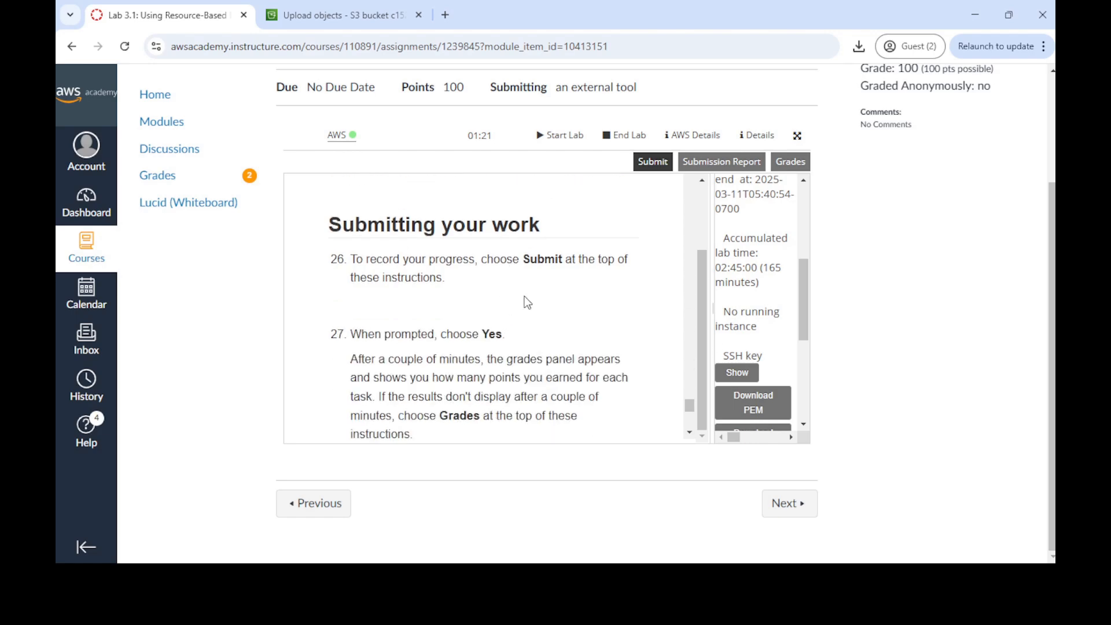
{"action": "left_click", "coordinate": [654, 164]}
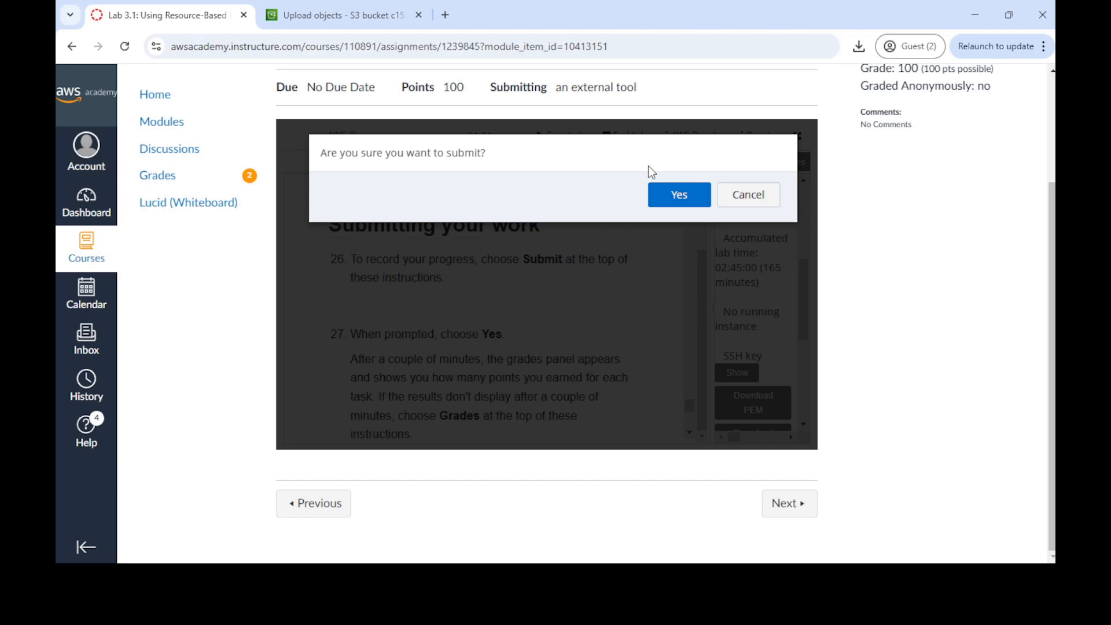
{"action": "left_click", "coordinate": [685, 196]}
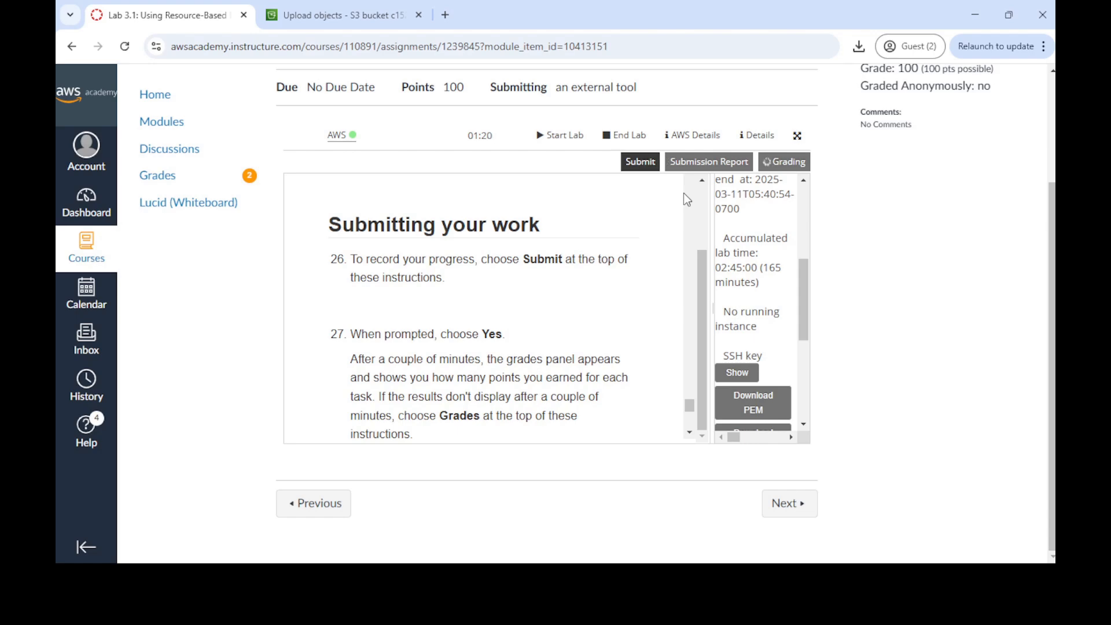
Step: Review the submission report for the results of Task 4, Task 5 and the challenge task, and close it
{"action": "left_click", "coordinate": [703, 169]}
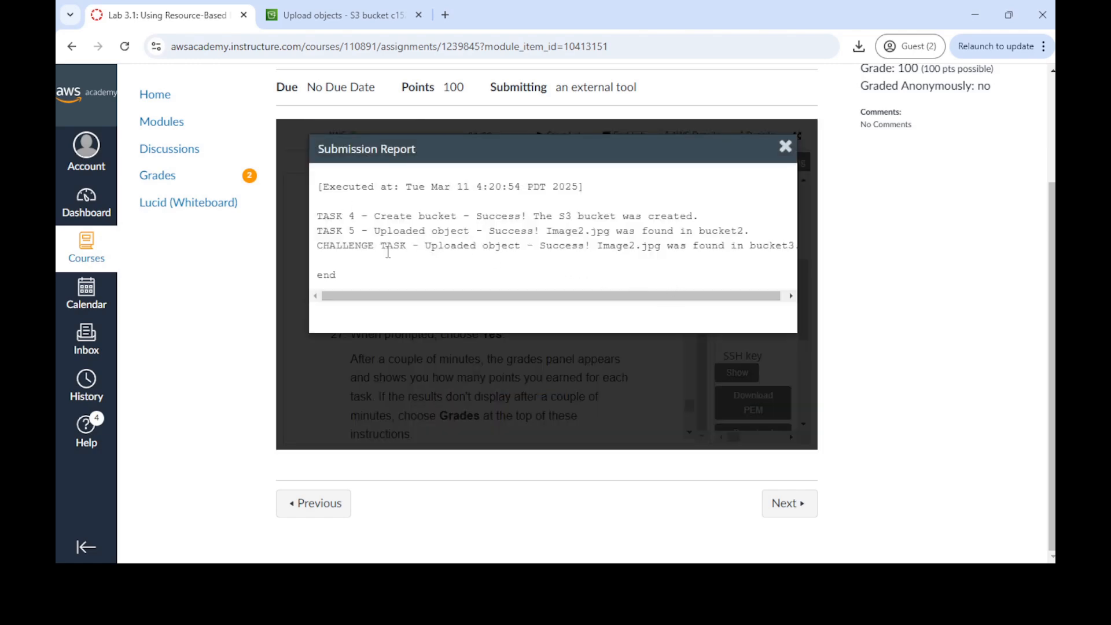
{"action": "left_click_drag", "start_coordinate": [576, 297], "coordinate": [517, 297]}
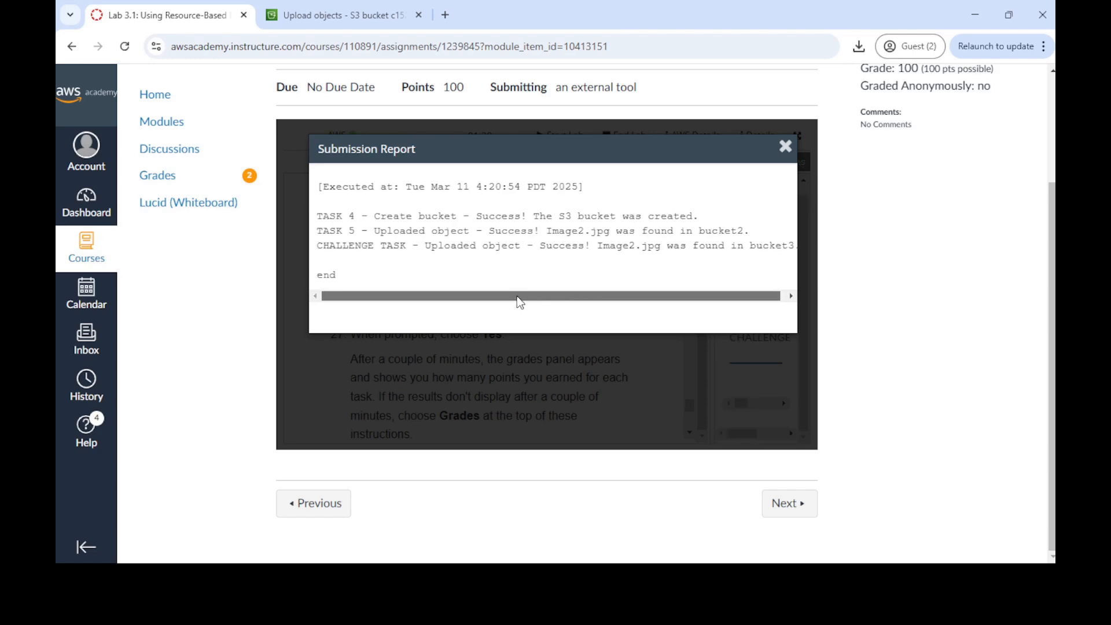
{"action": "left_click", "coordinate": [785, 147]}
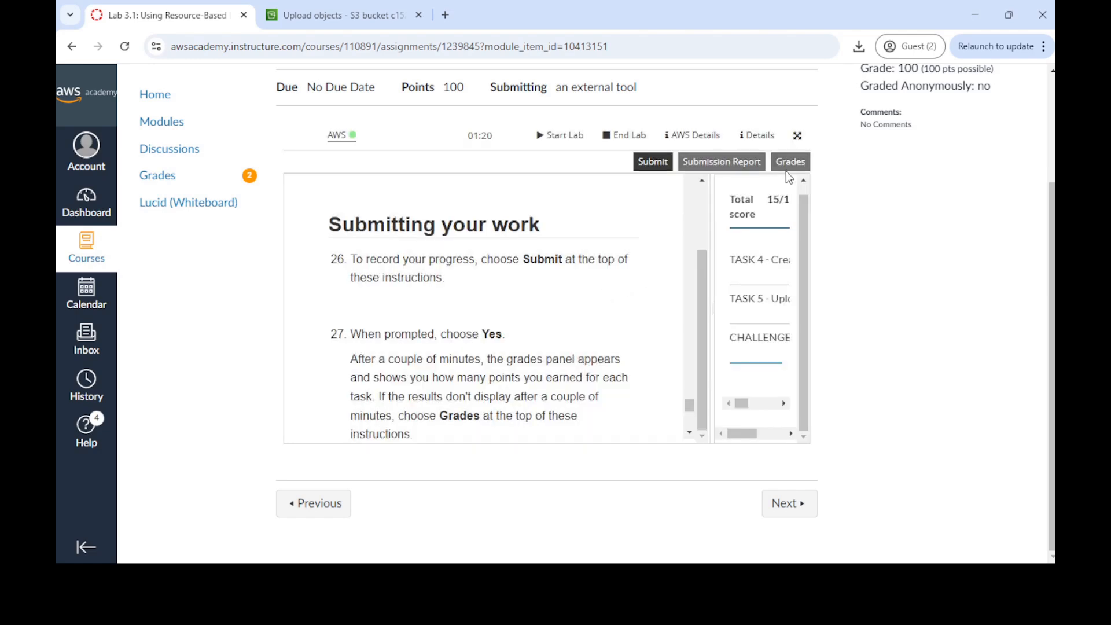
Step: Check the Lab 3.1 score in the course grades and open that lab's submission entry
{"action": "left_click_drag", "start_coordinate": [713, 282], "coordinate": [696, 302]}
{"action": "left_click", "coordinate": [171, 182]}
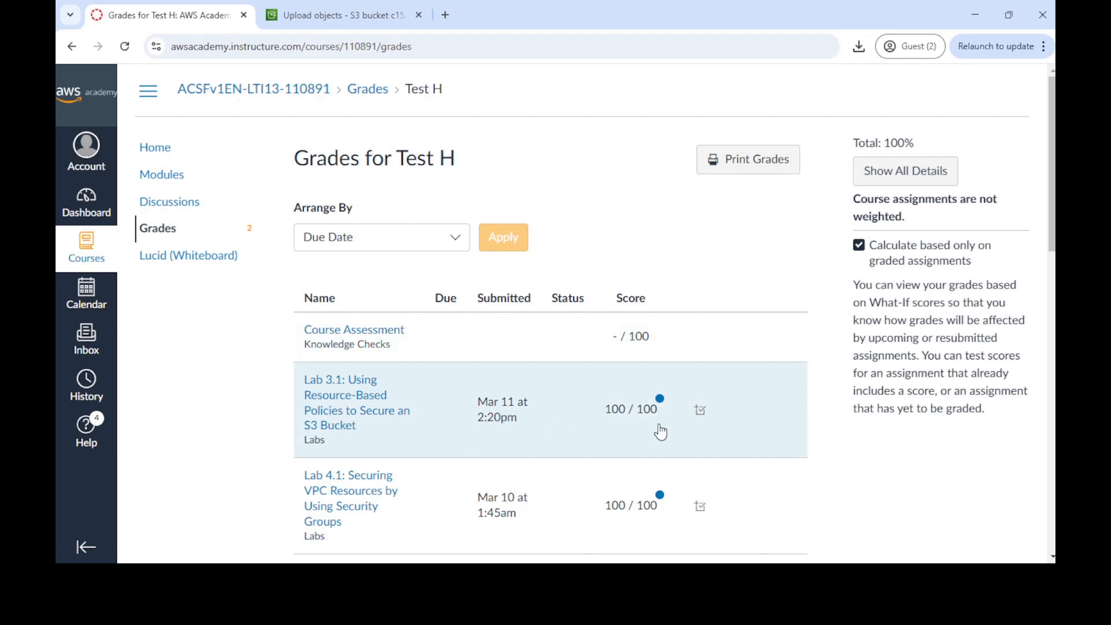
{"action": "left_click", "coordinate": [355, 399]}
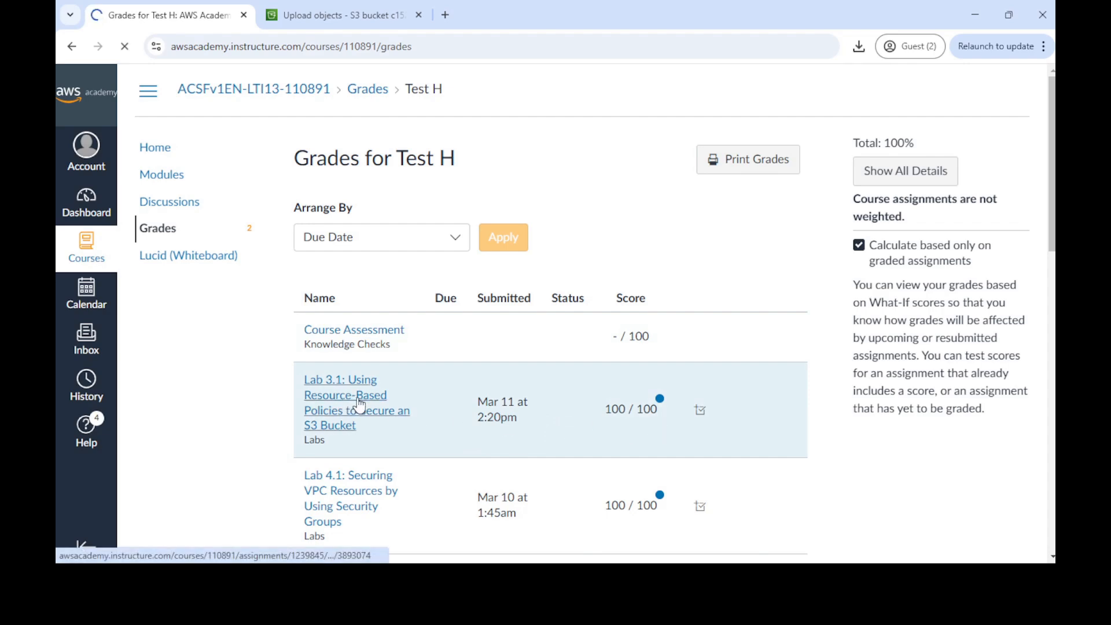